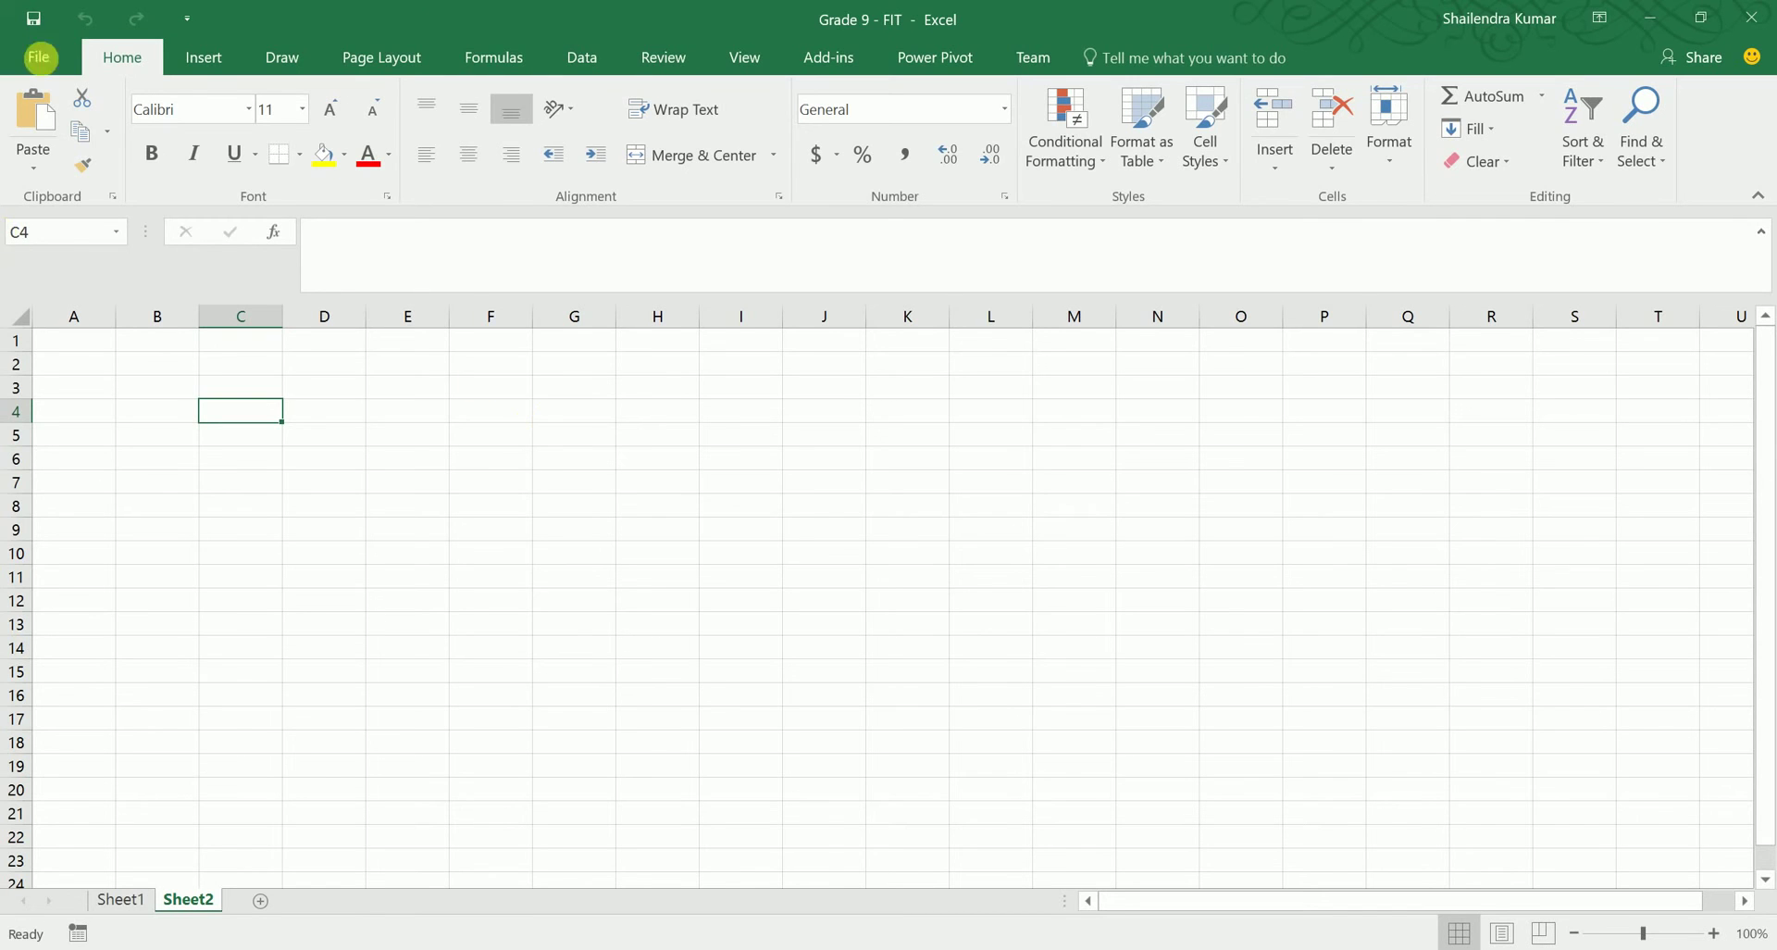
left_click(54, 58)
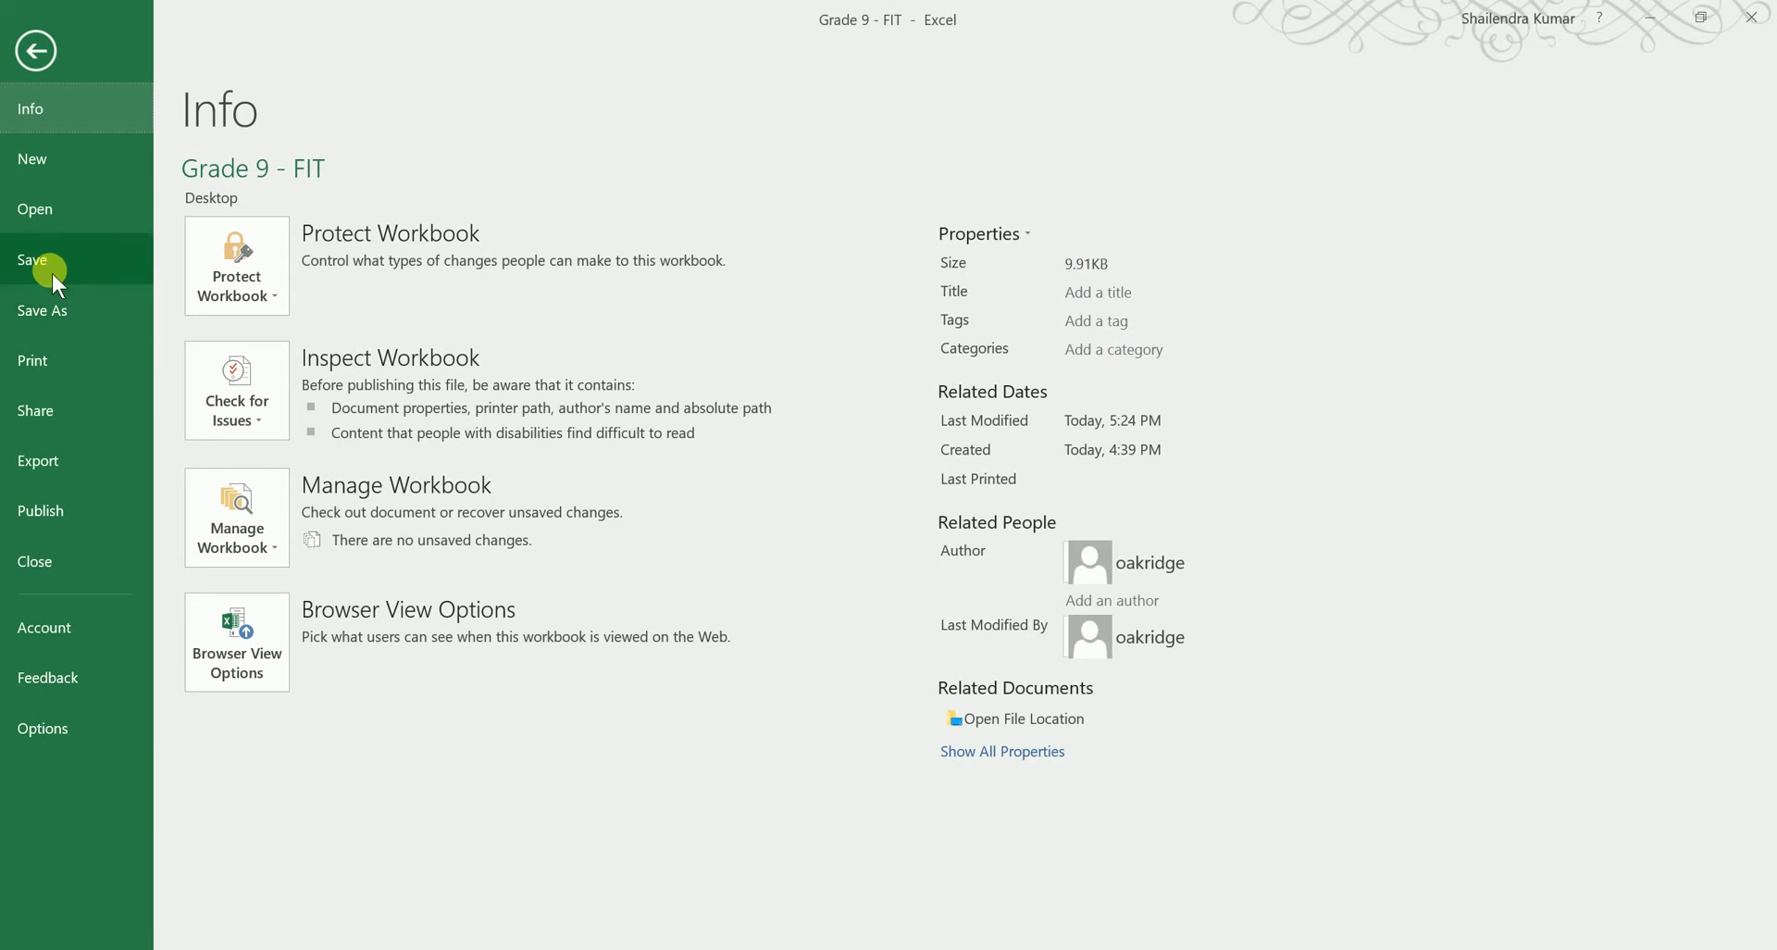
key("Escape")
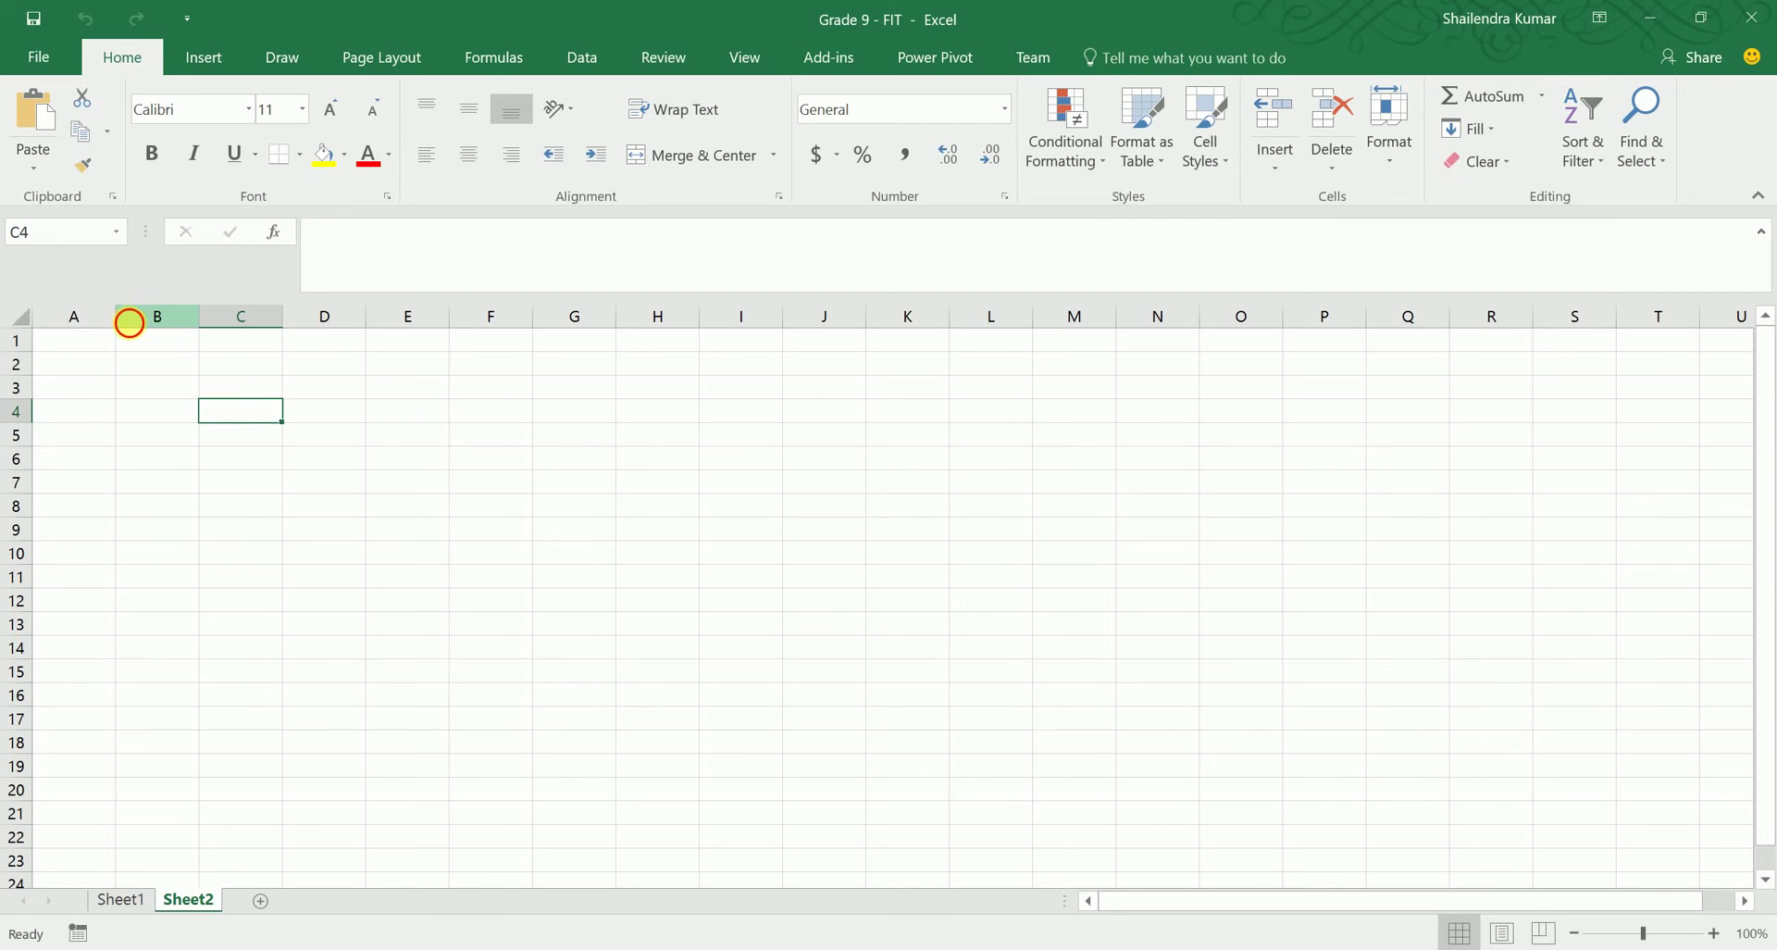
left_click(180, 324)
left_click(262, 322)
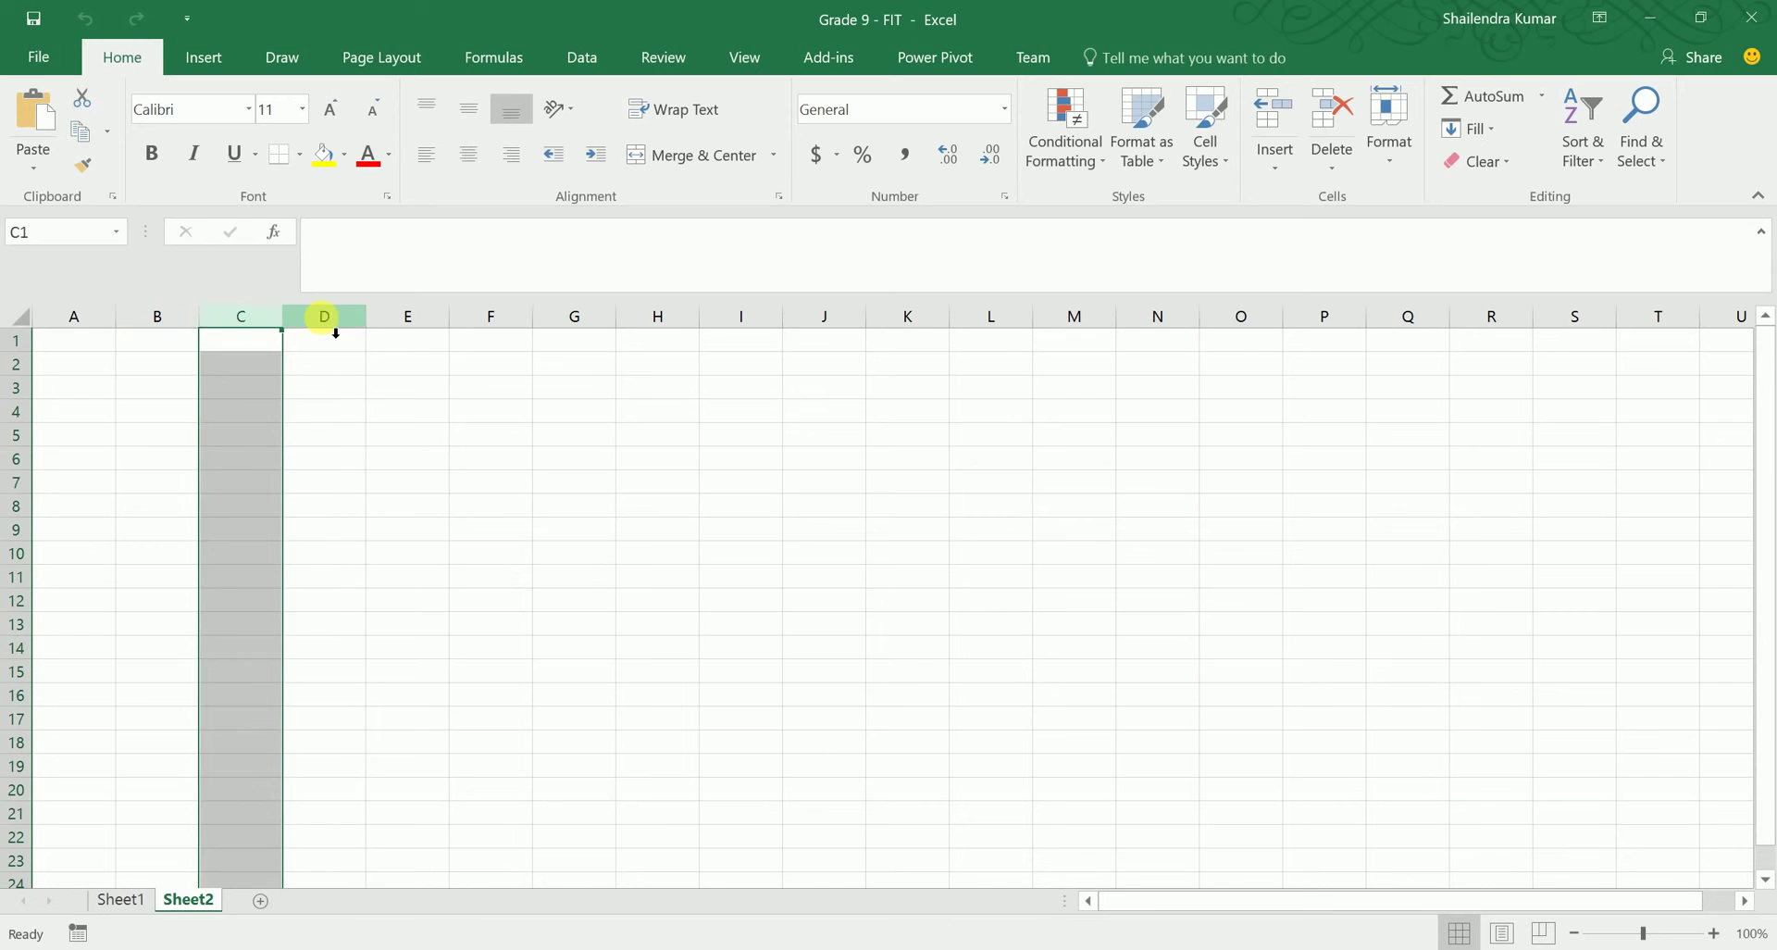
left_click(335, 322)
left_click(403, 316)
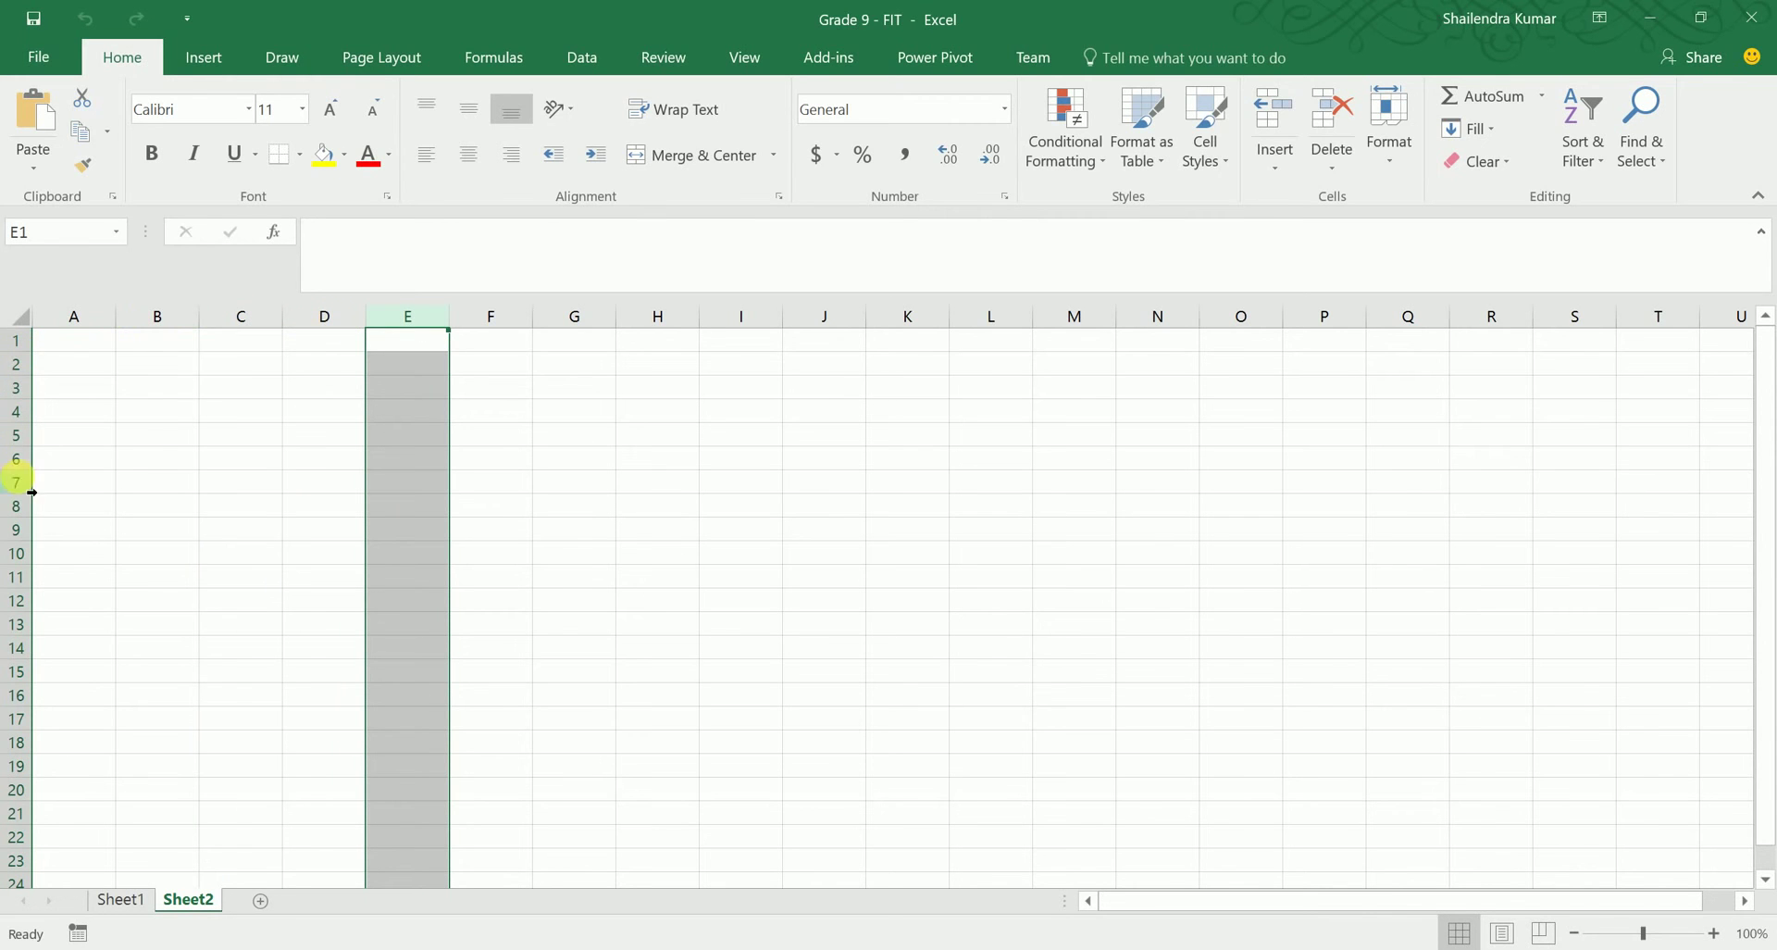
left_click(319, 463)
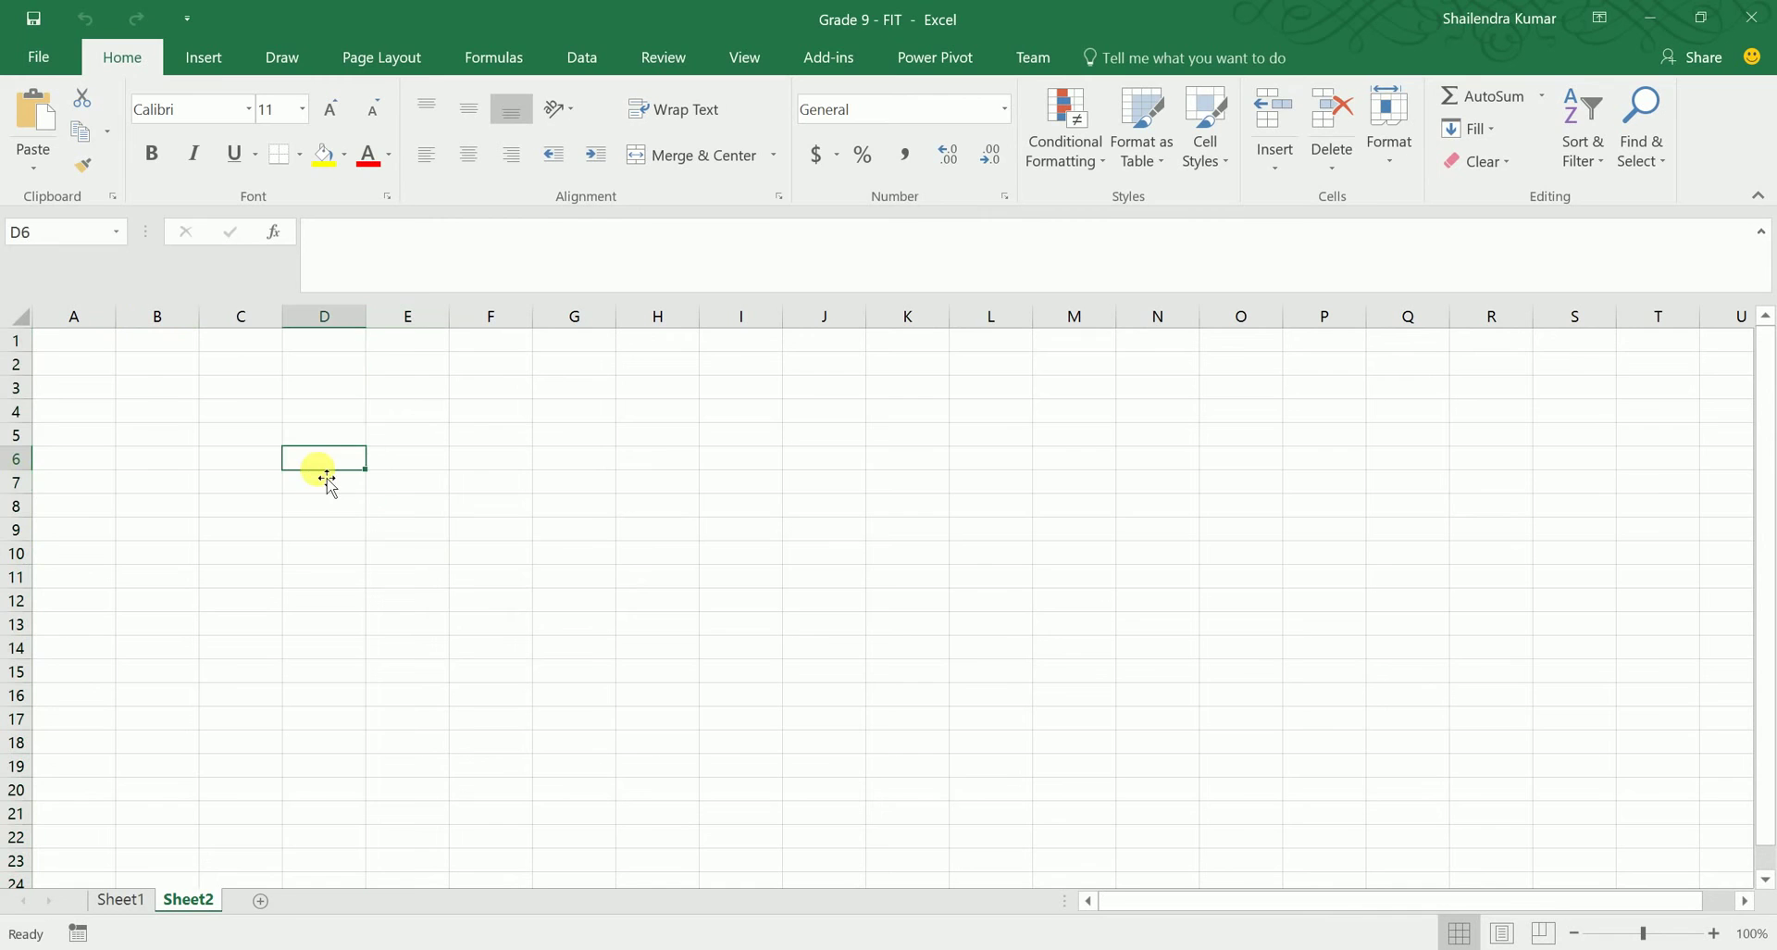
left_click(258, 417)
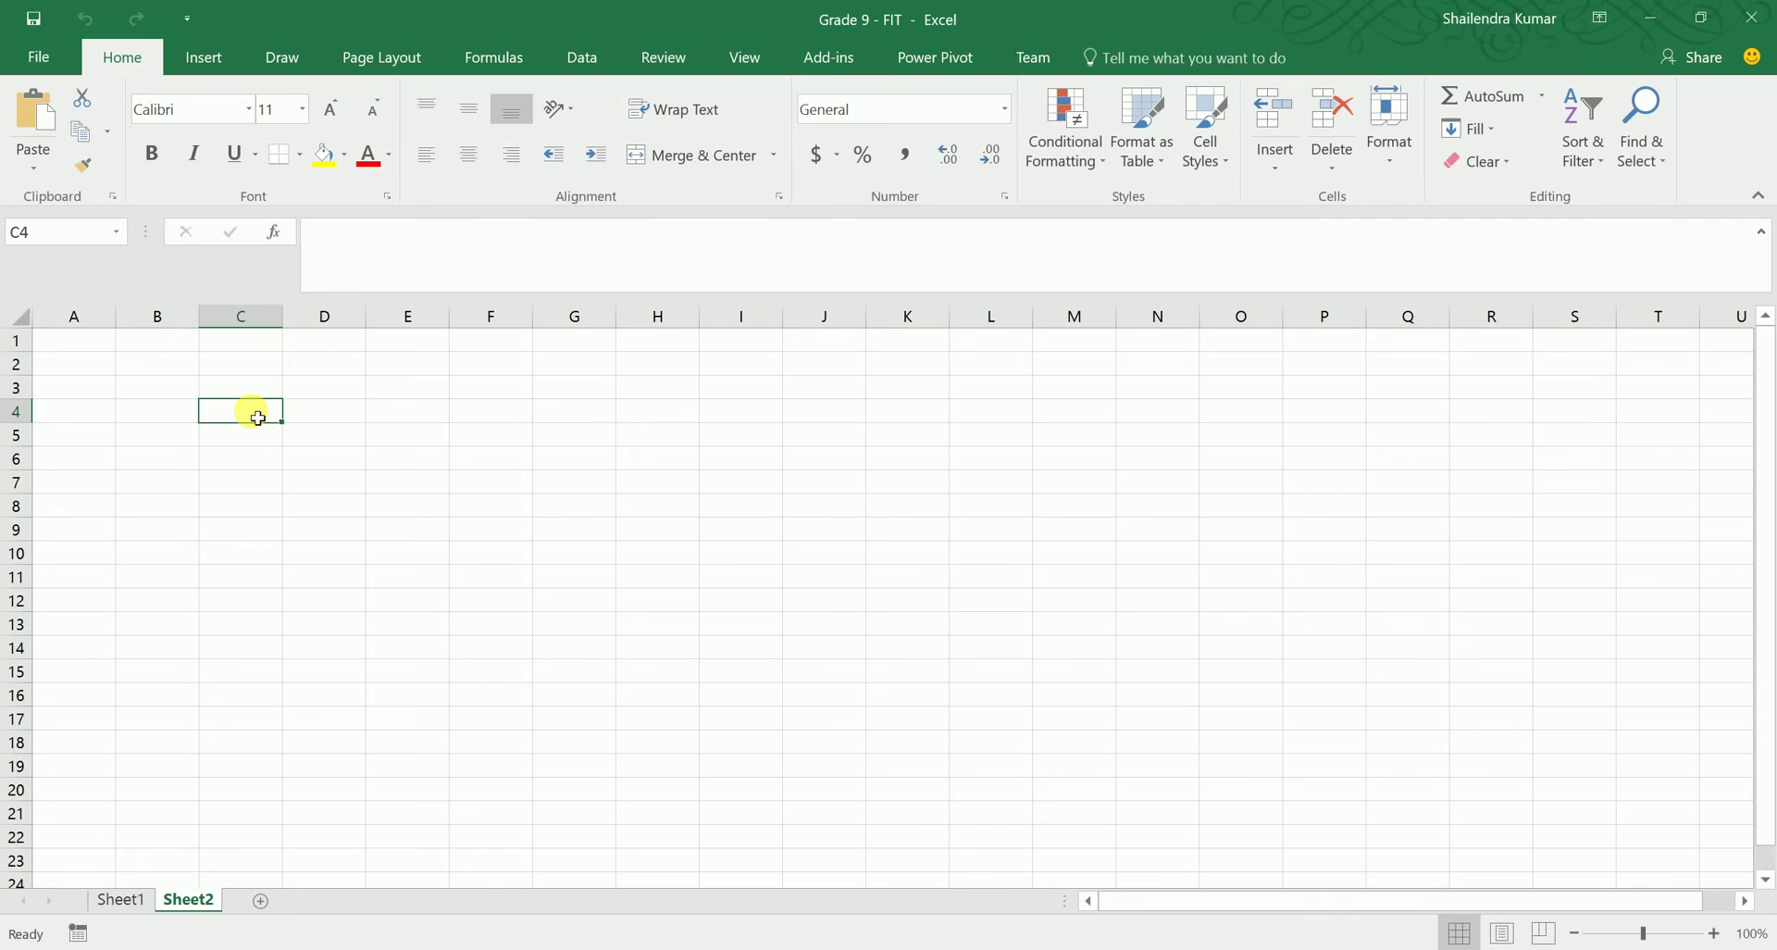
left_click(250, 442)
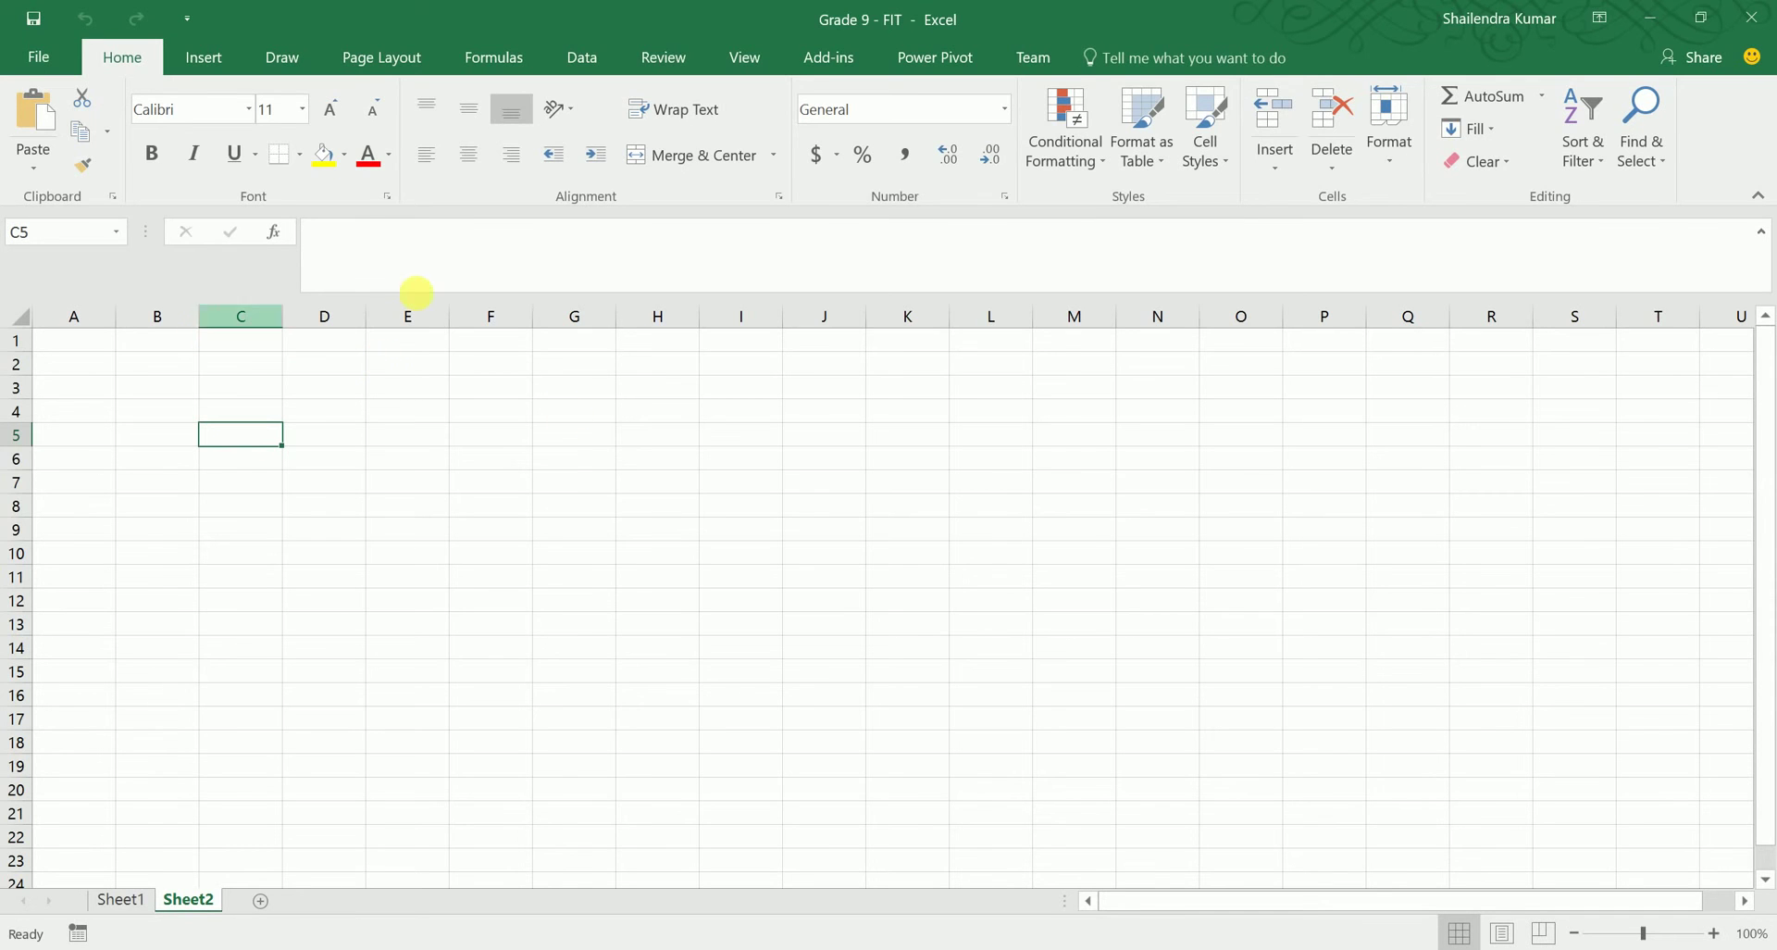
left_click(417, 507)
left_click(408, 441)
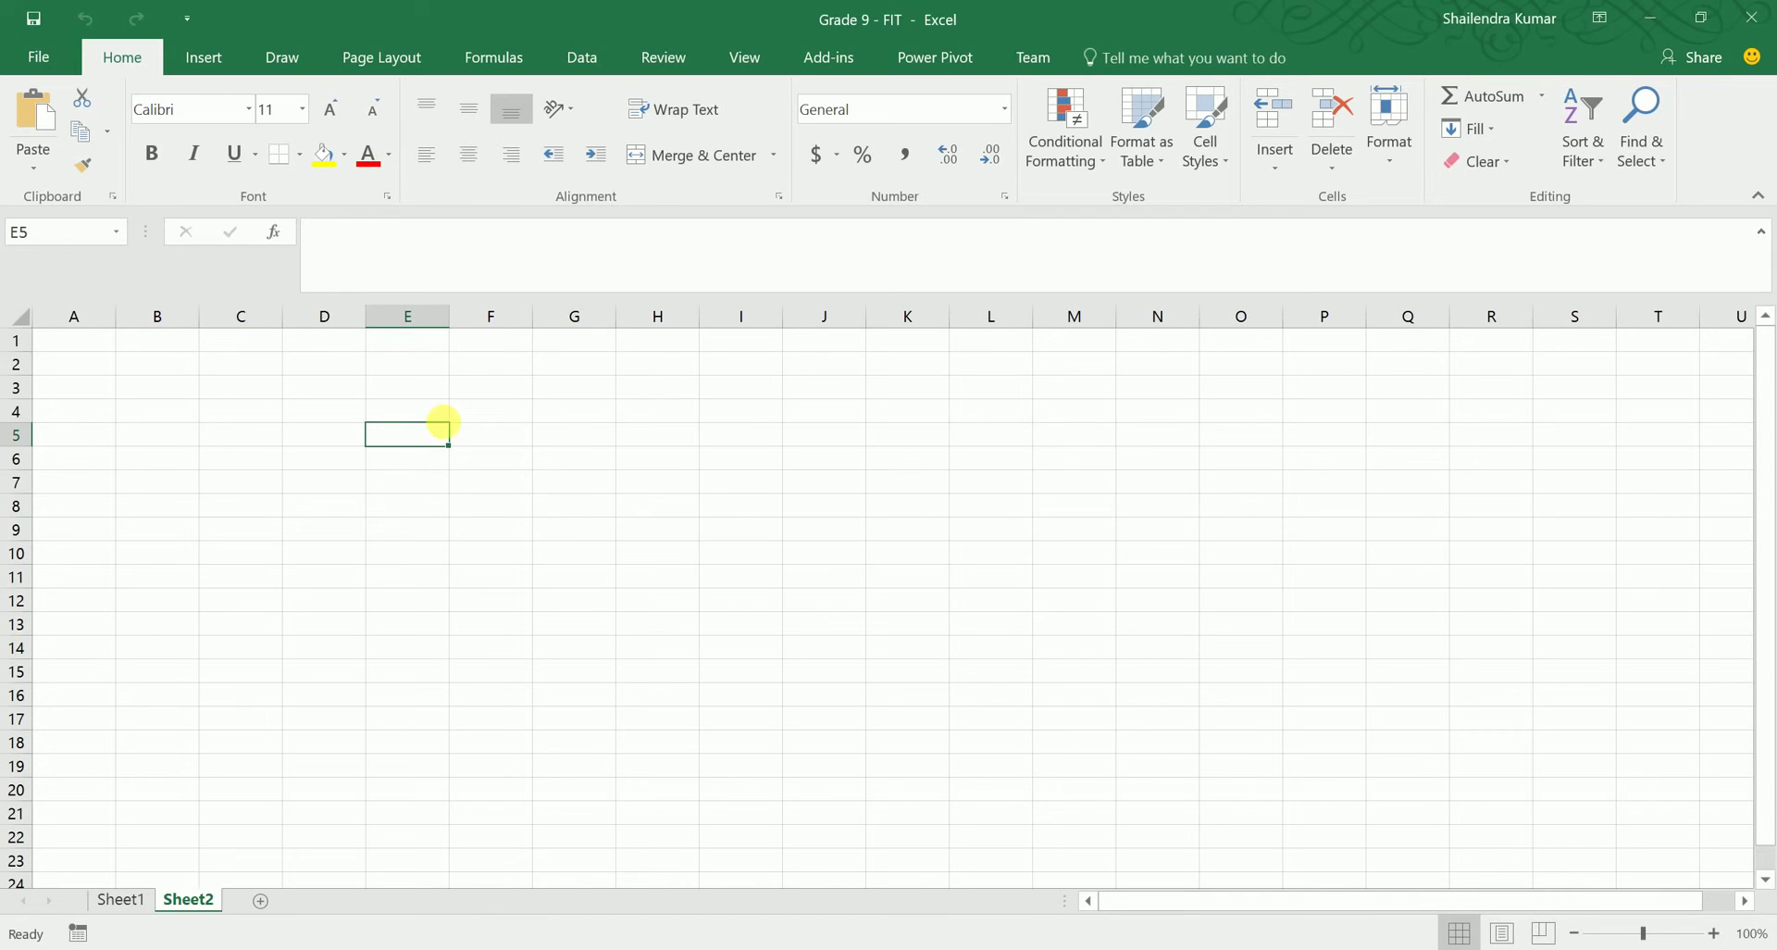
left_click(409, 413)
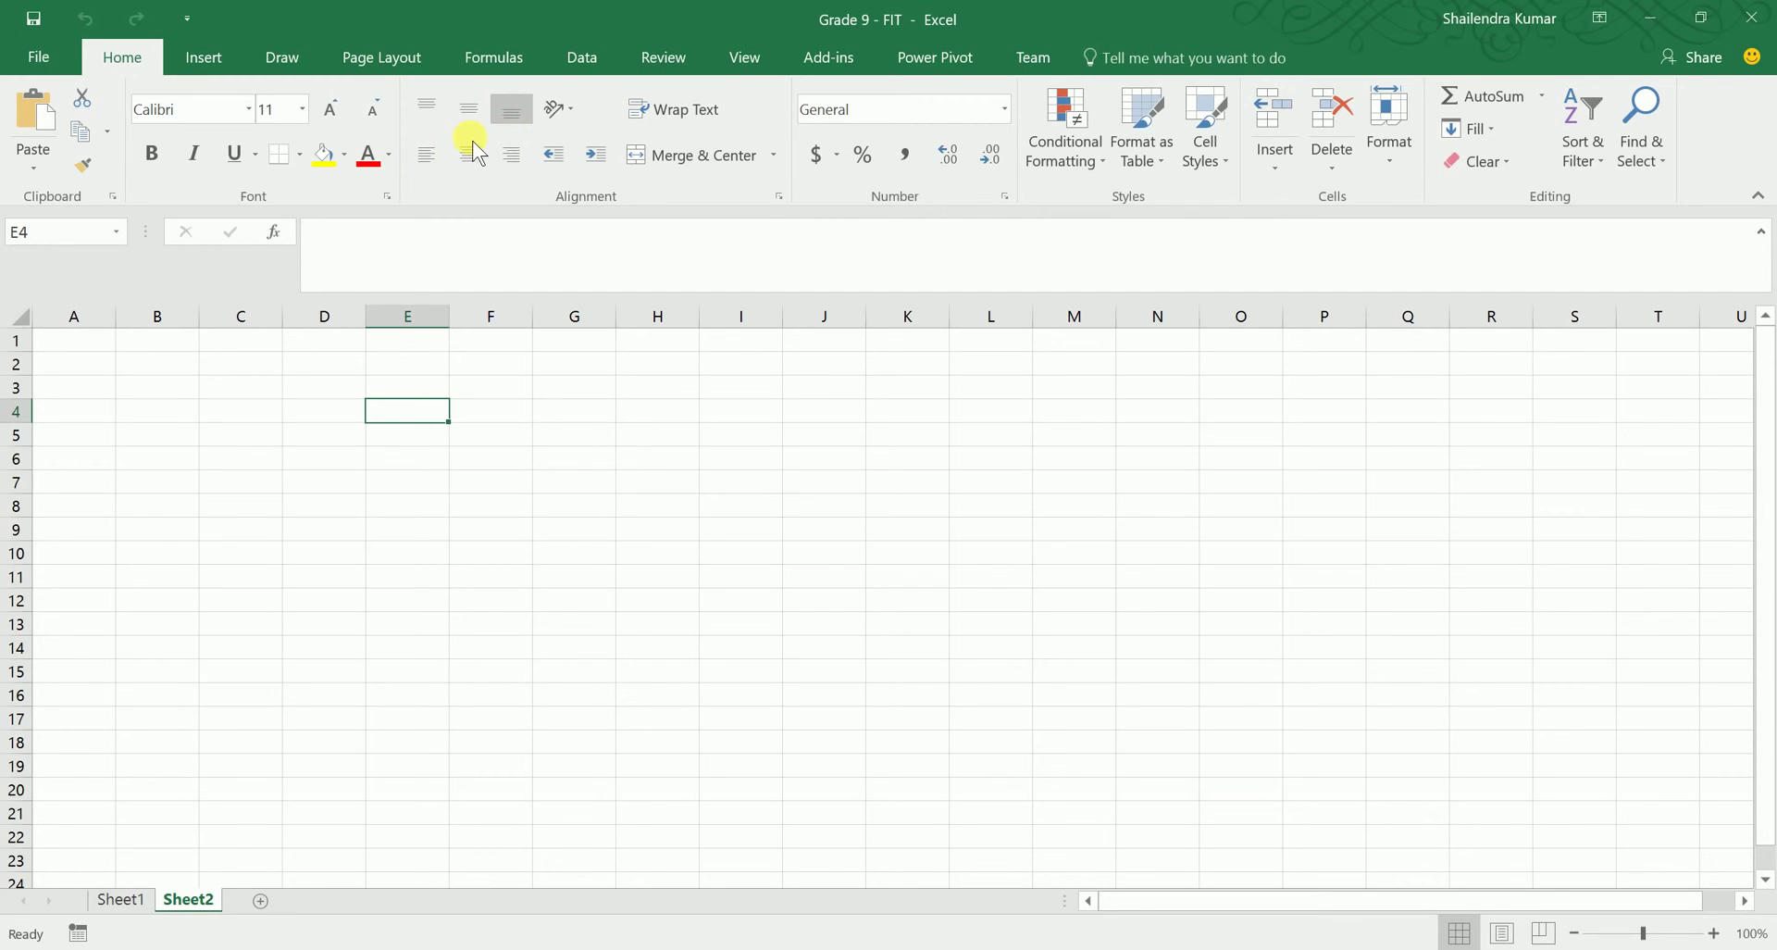
left_click(581, 460)
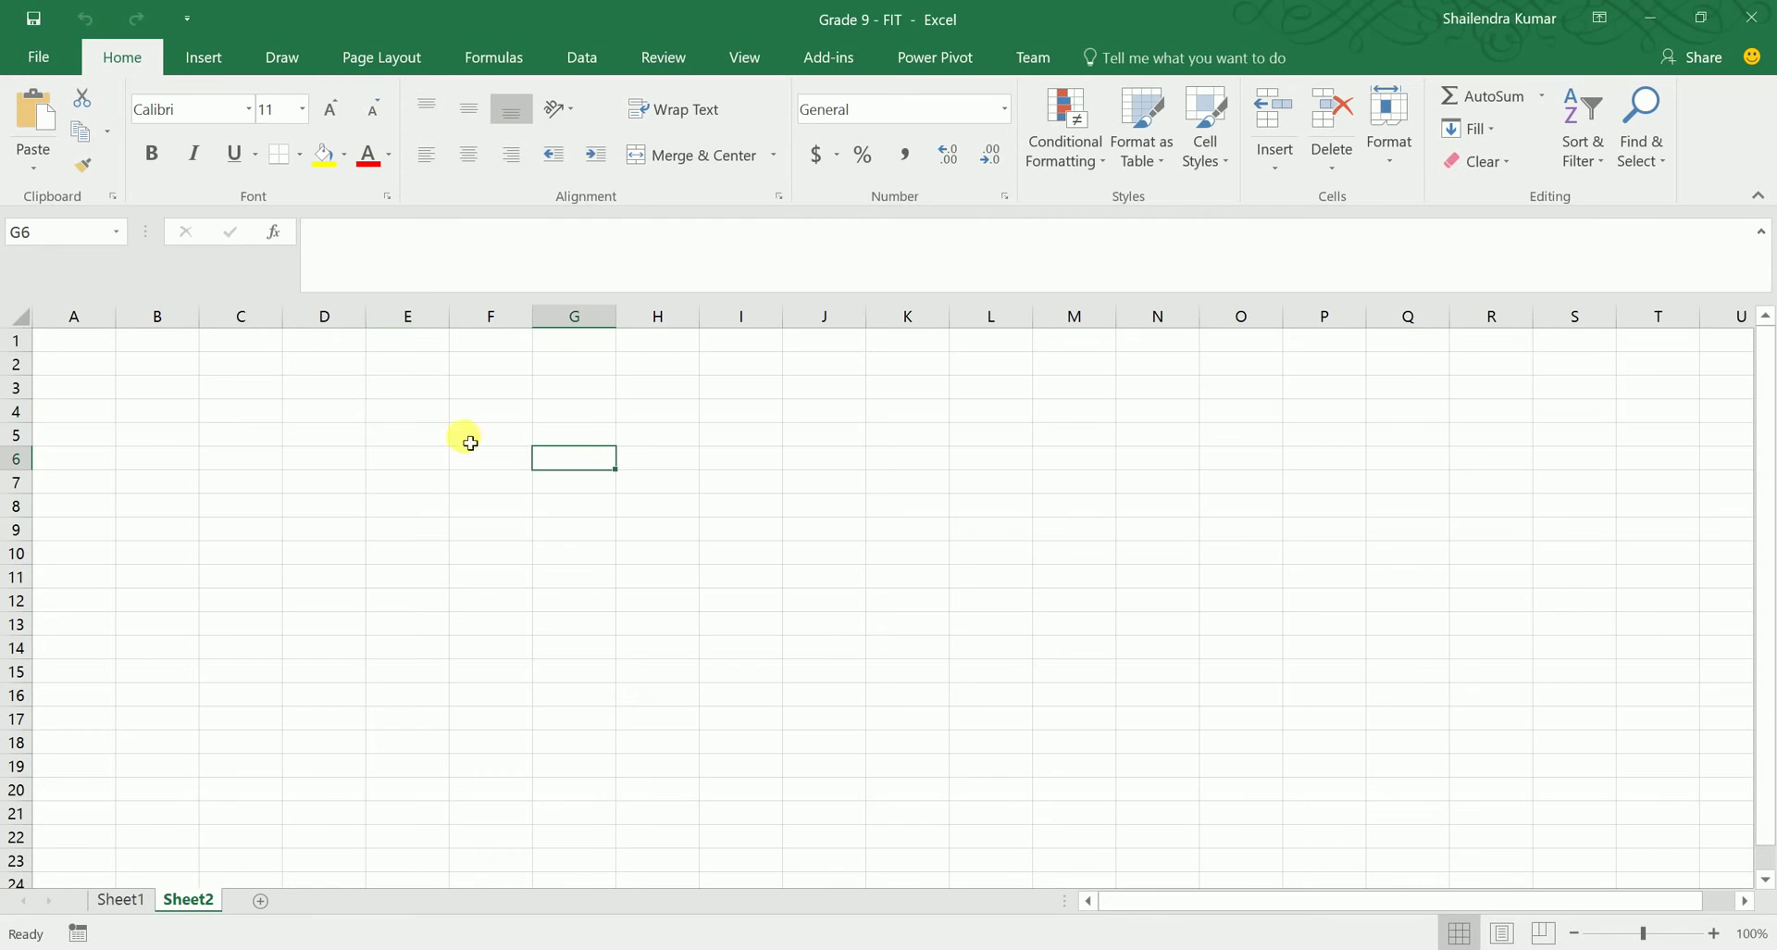
left_click(390, 413)
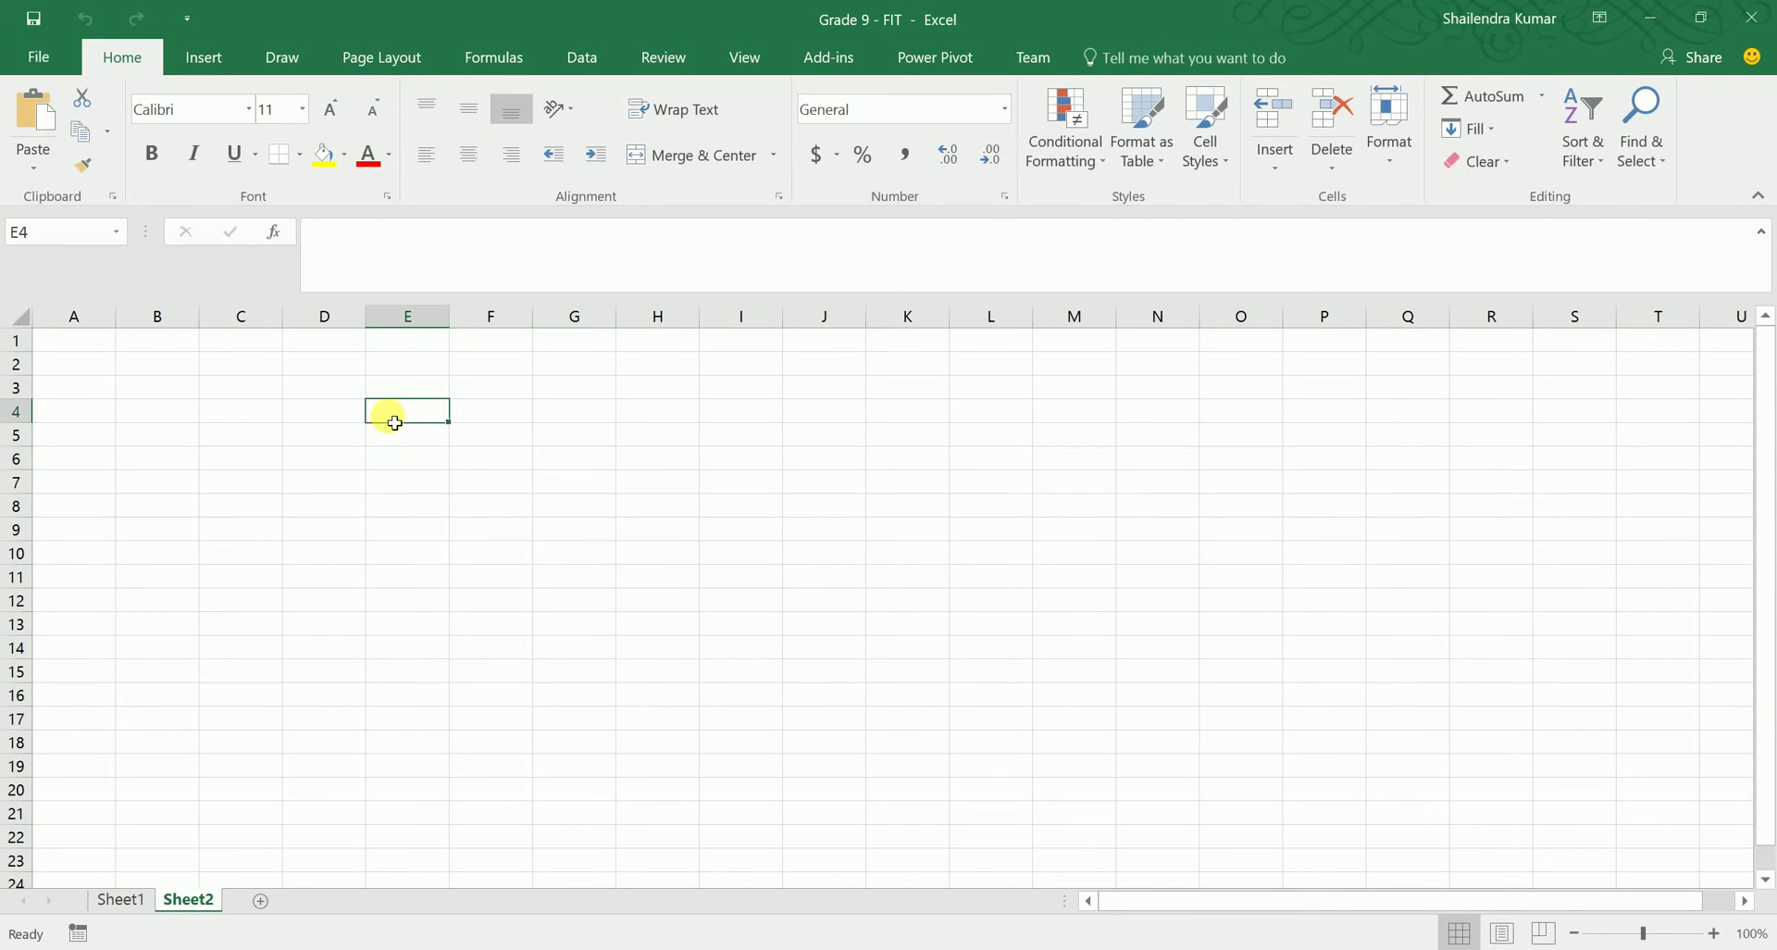
left_click(347, 408)
left_click(332, 386)
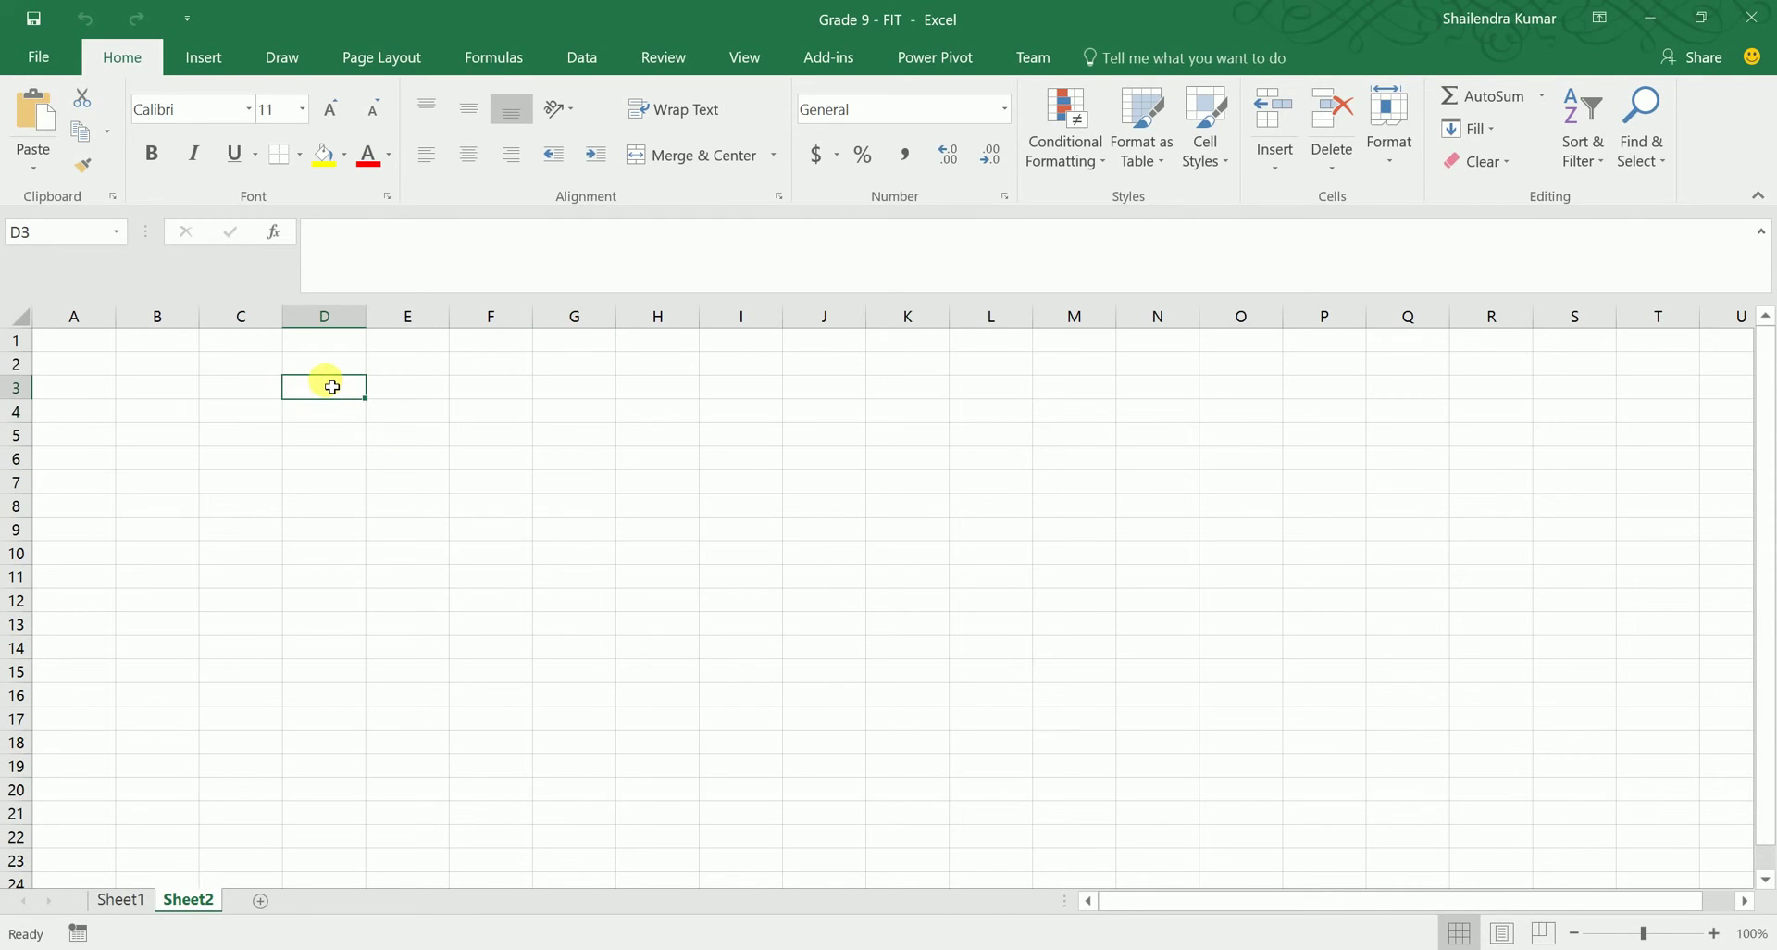
left_click(333, 433)
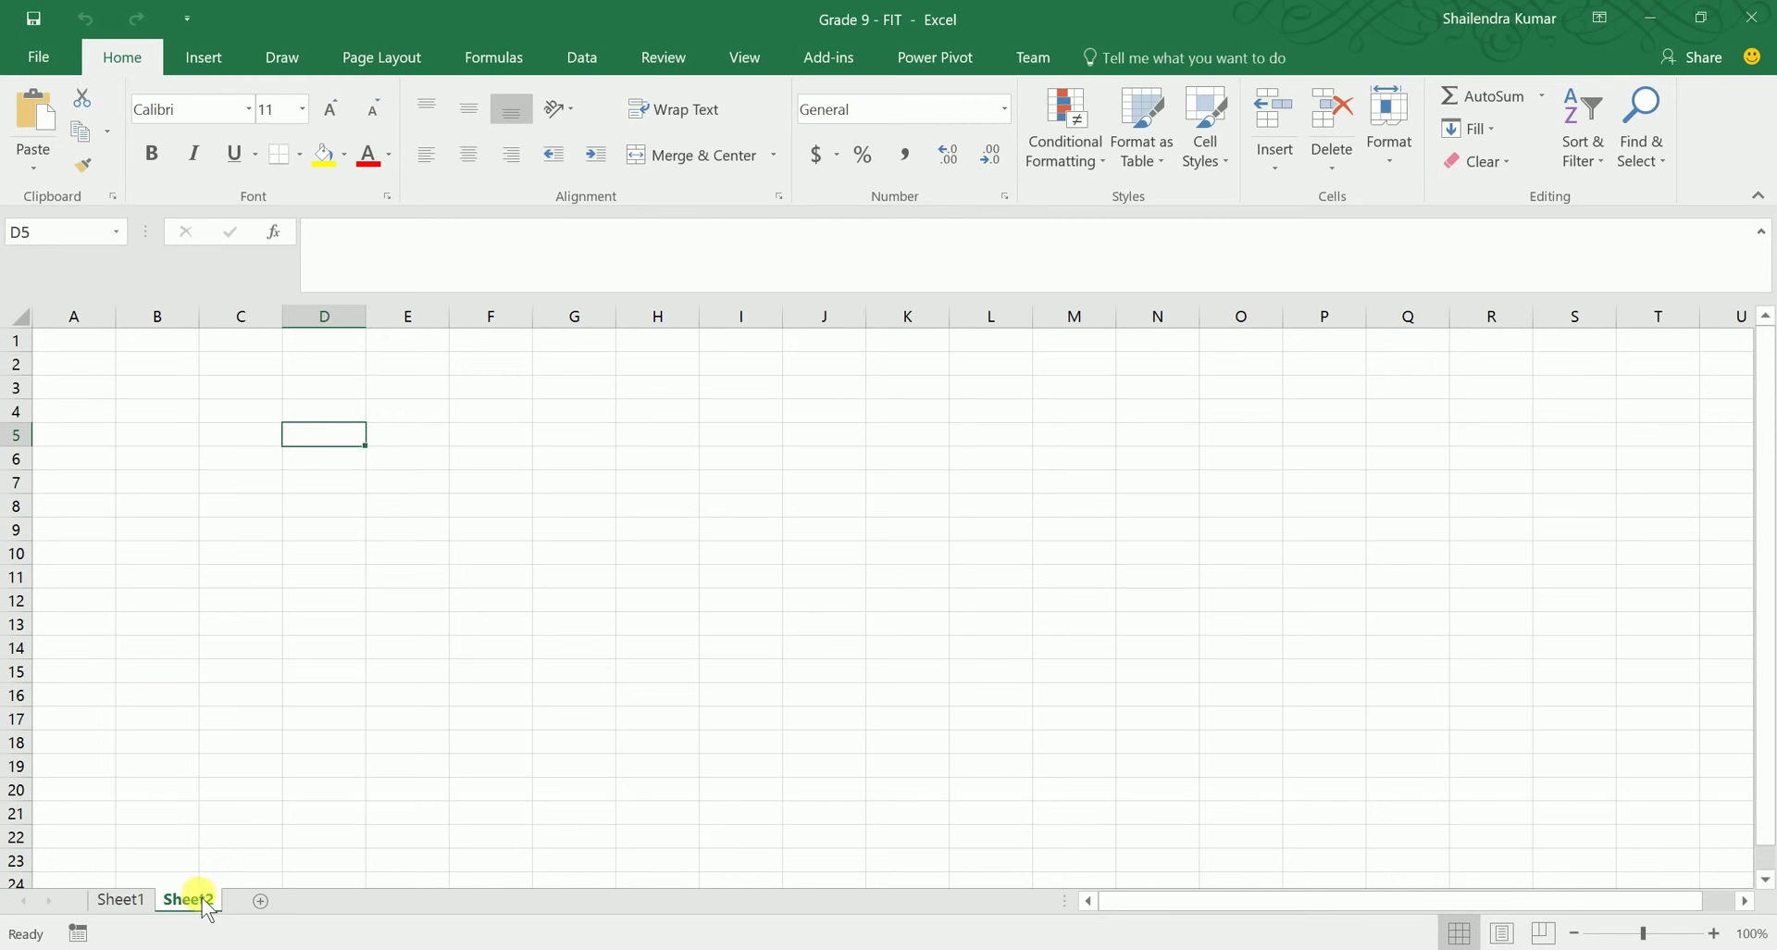
Step: Add three new blank worksheets after Sheet2
left_click(261, 901)
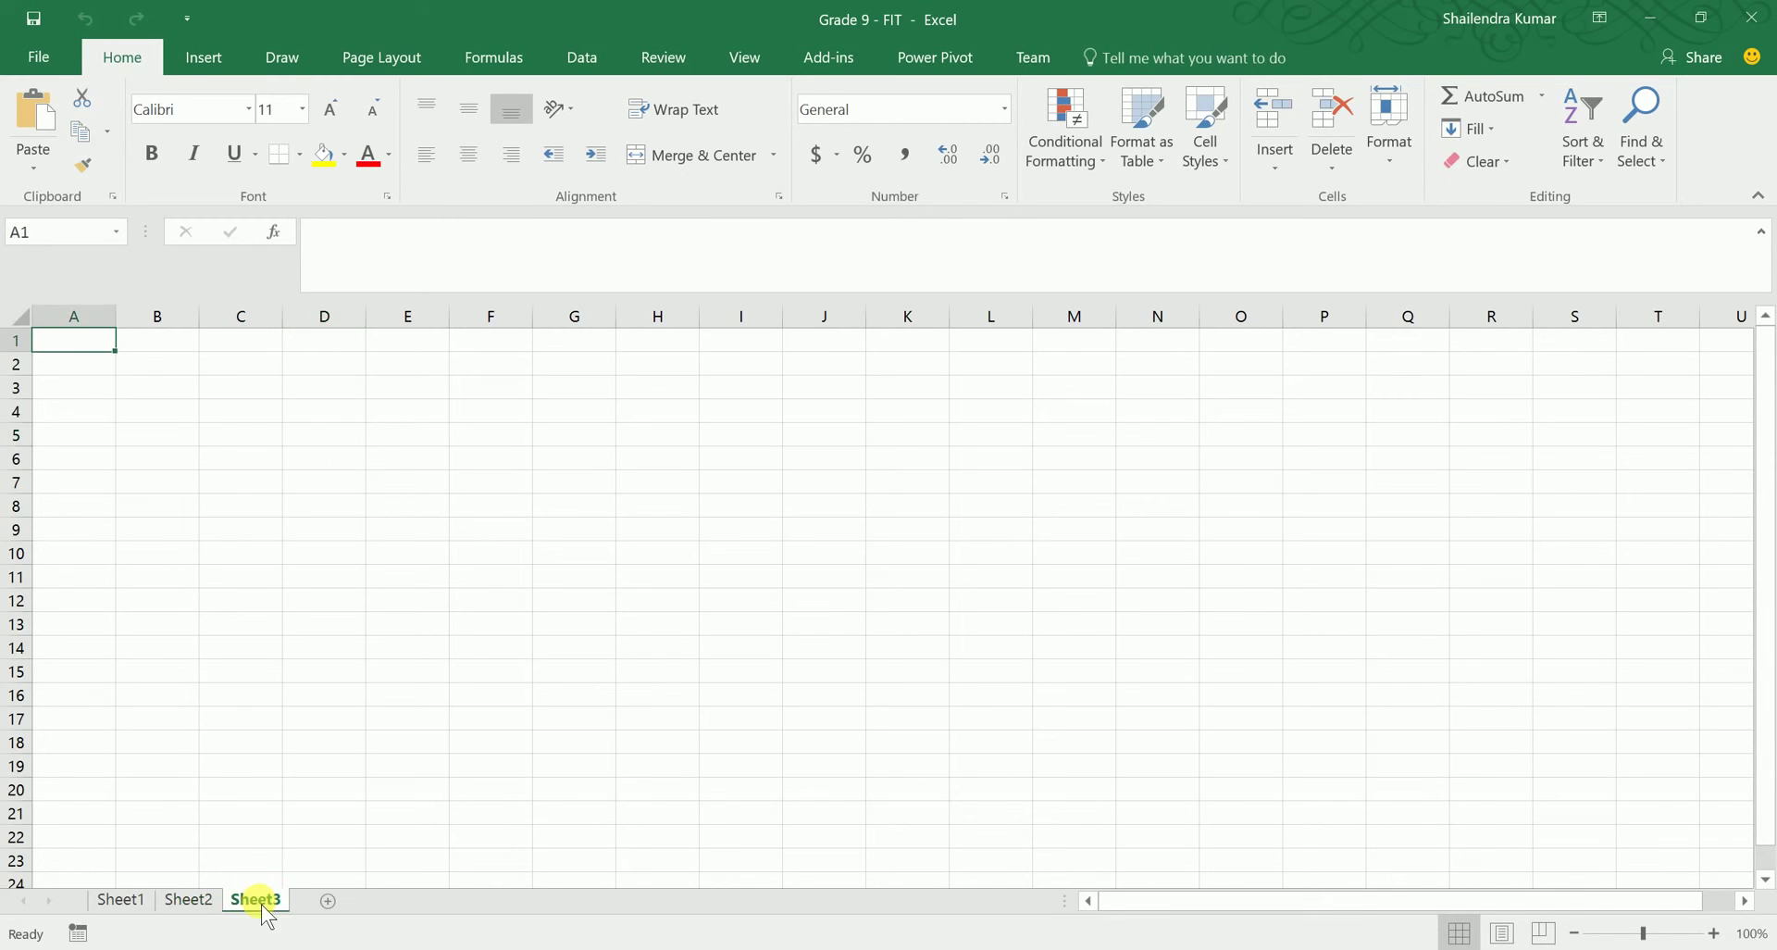
left_click(331, 901)
left_click(396, 904)
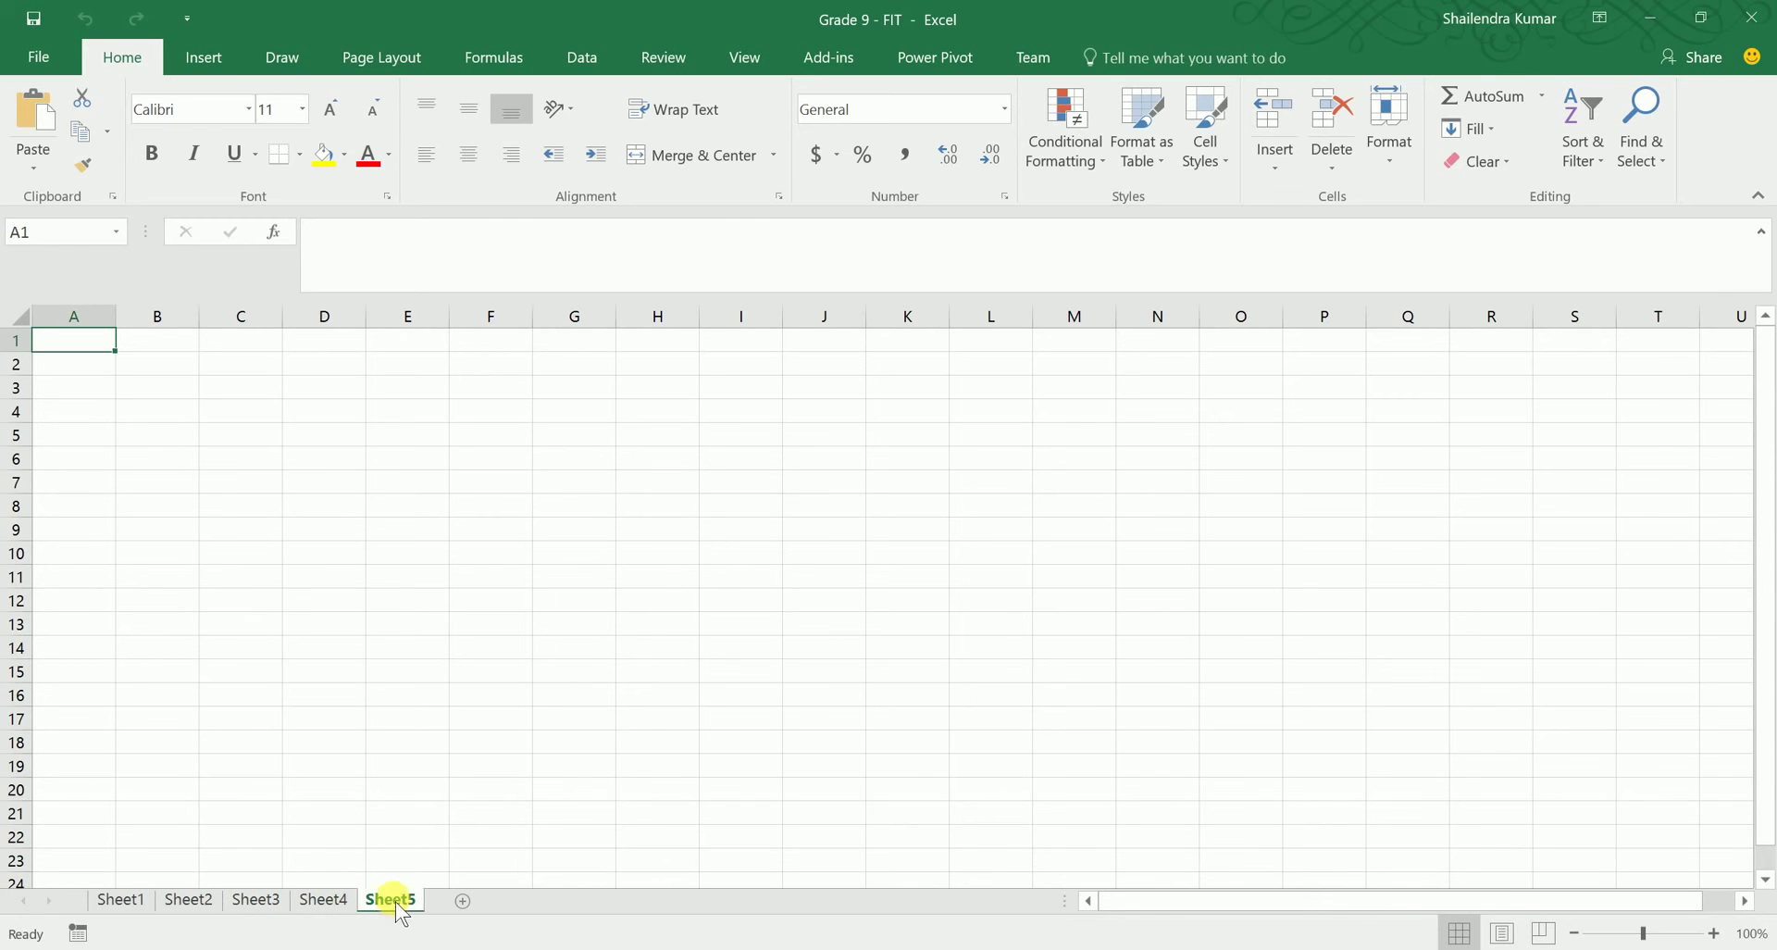
left_click(181, 901)
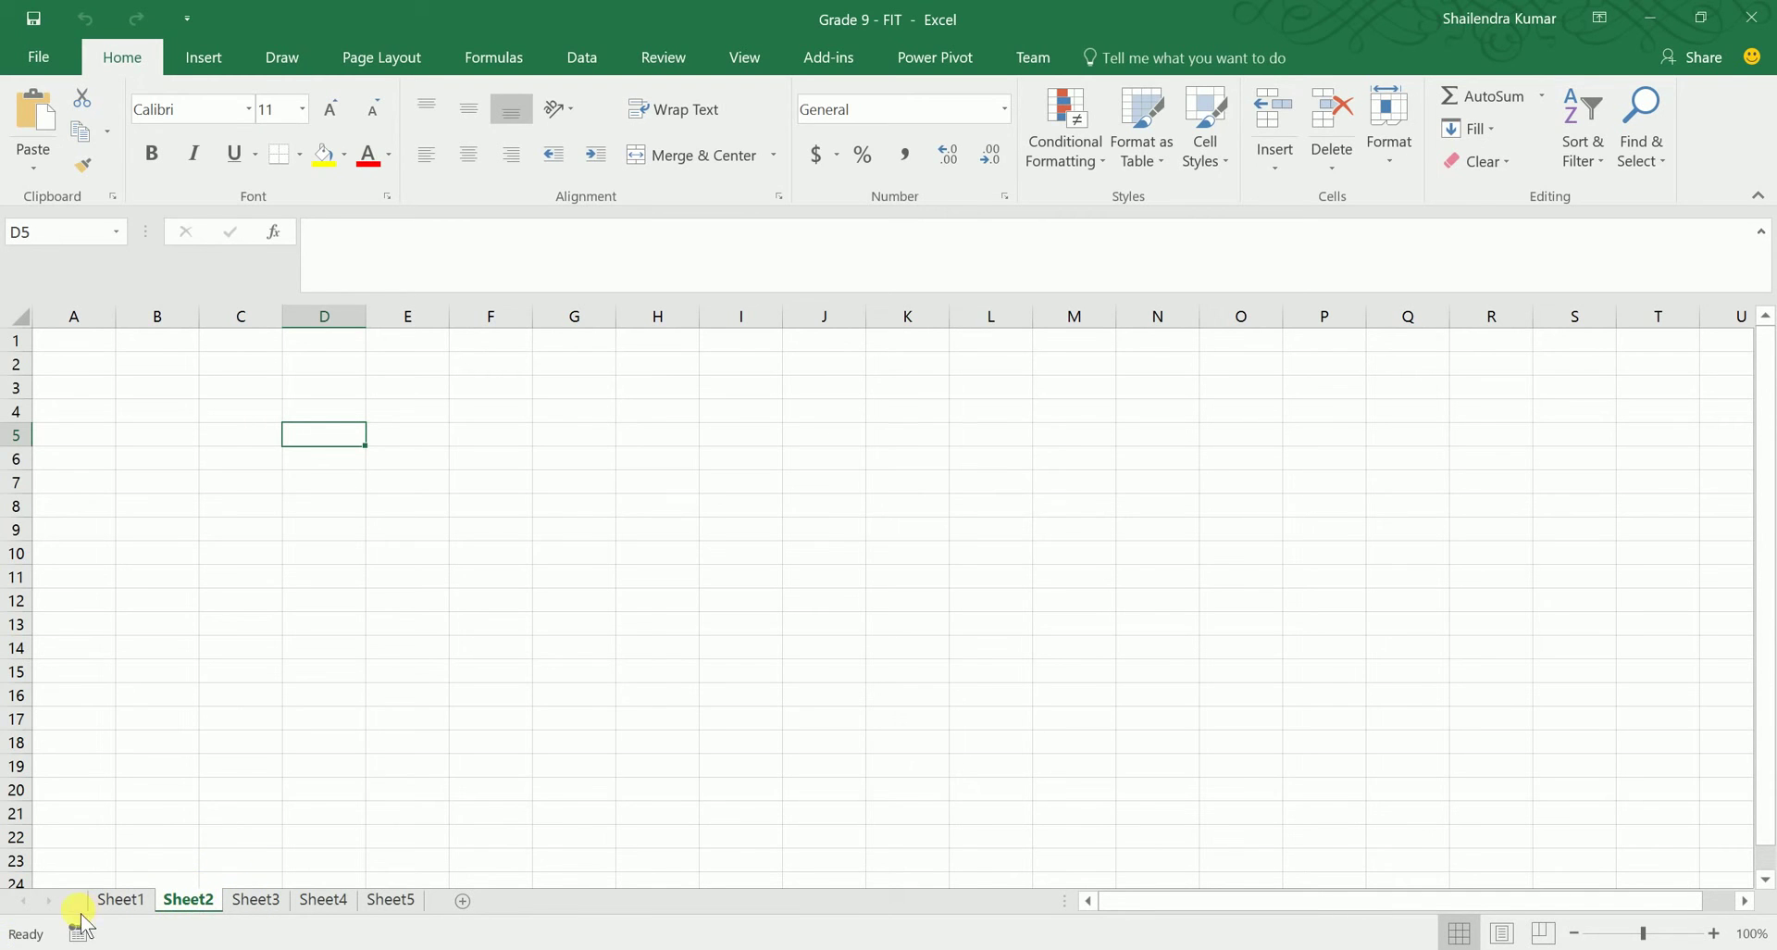
left_click(120, 899)
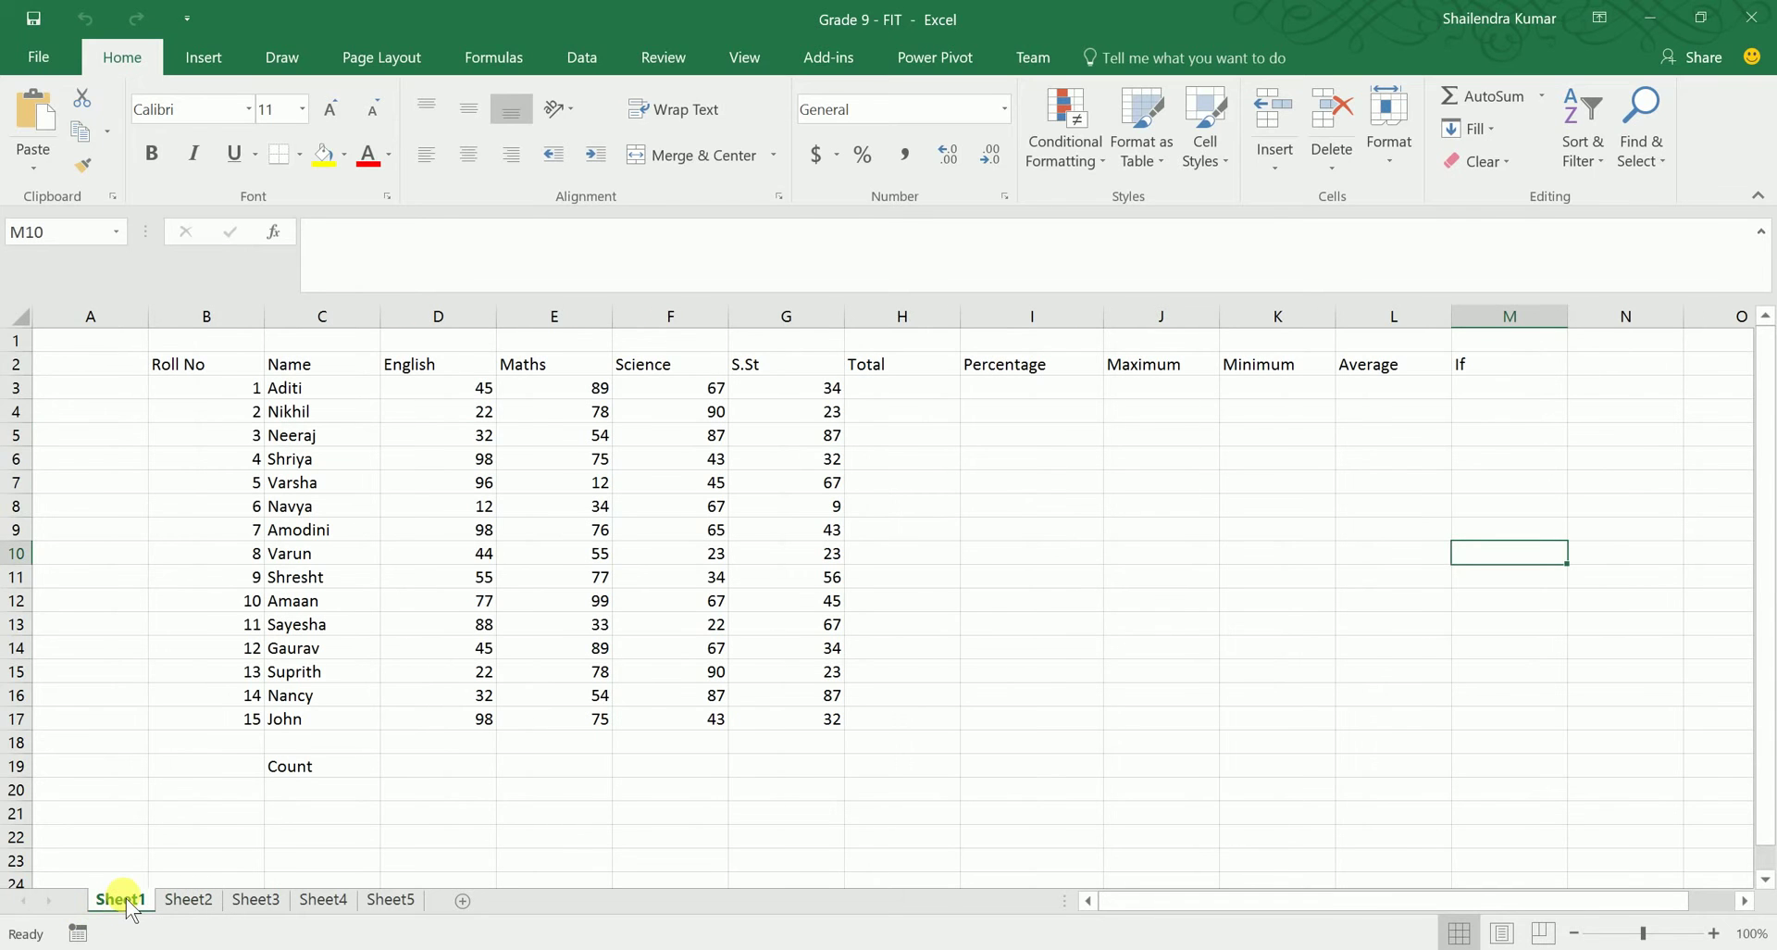
left_click(198, 902)
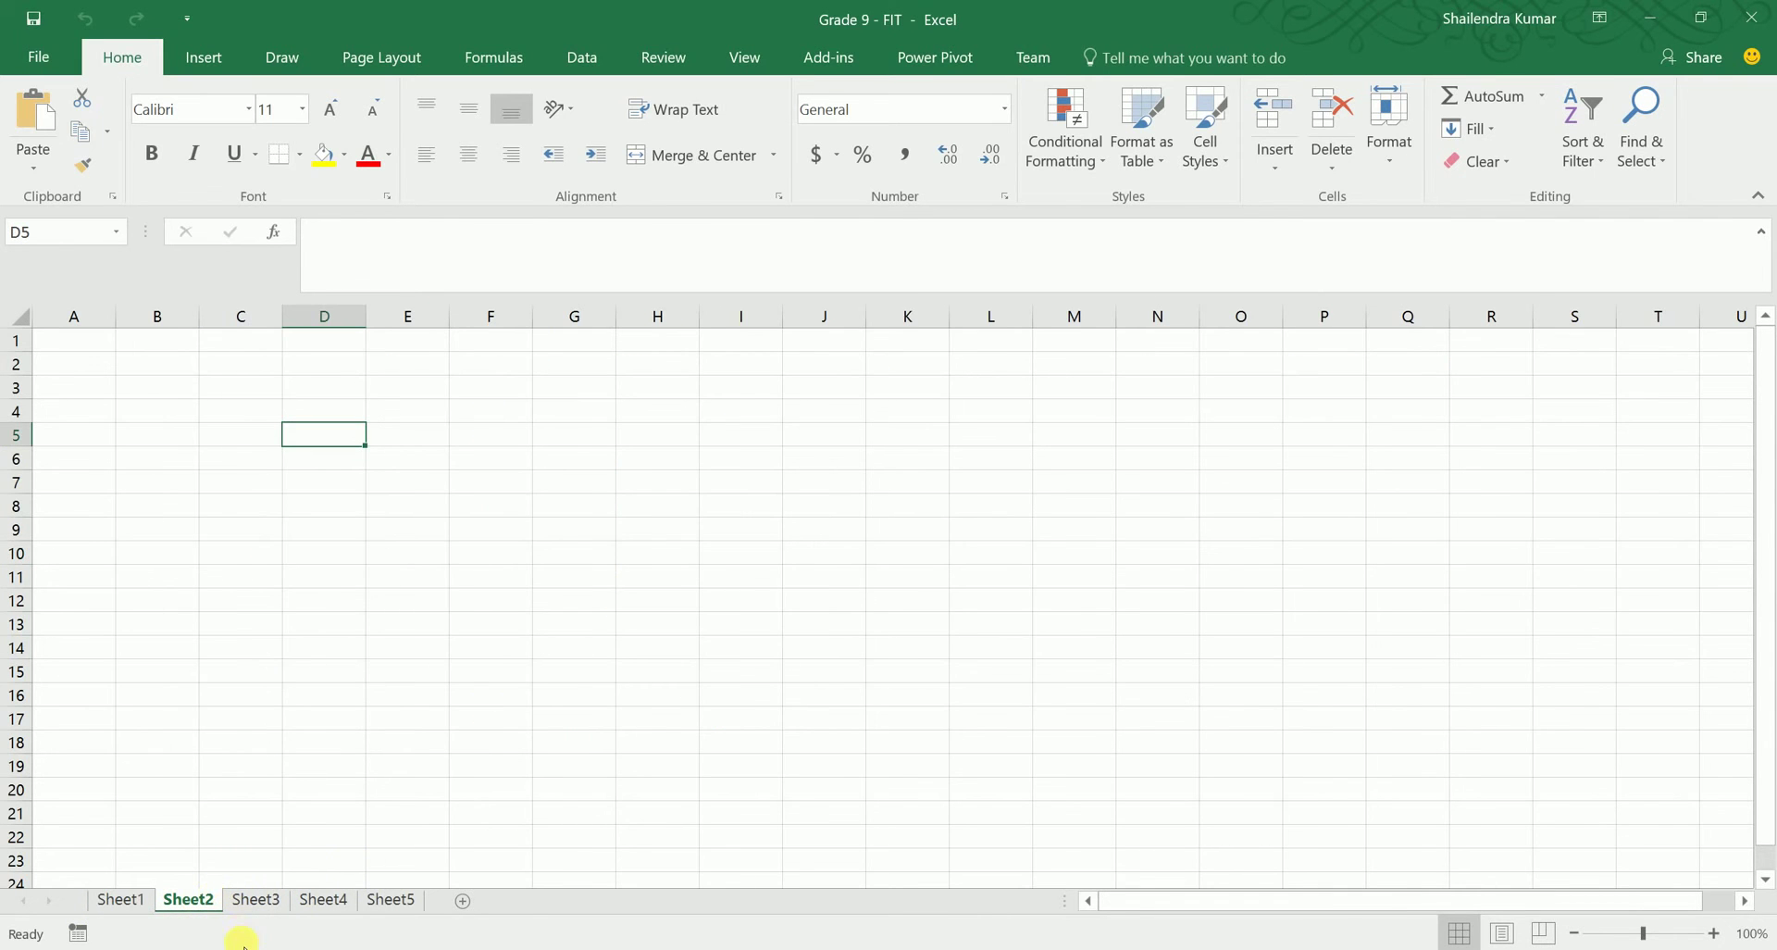
left_click(185, 896)
right_click(185, 900)
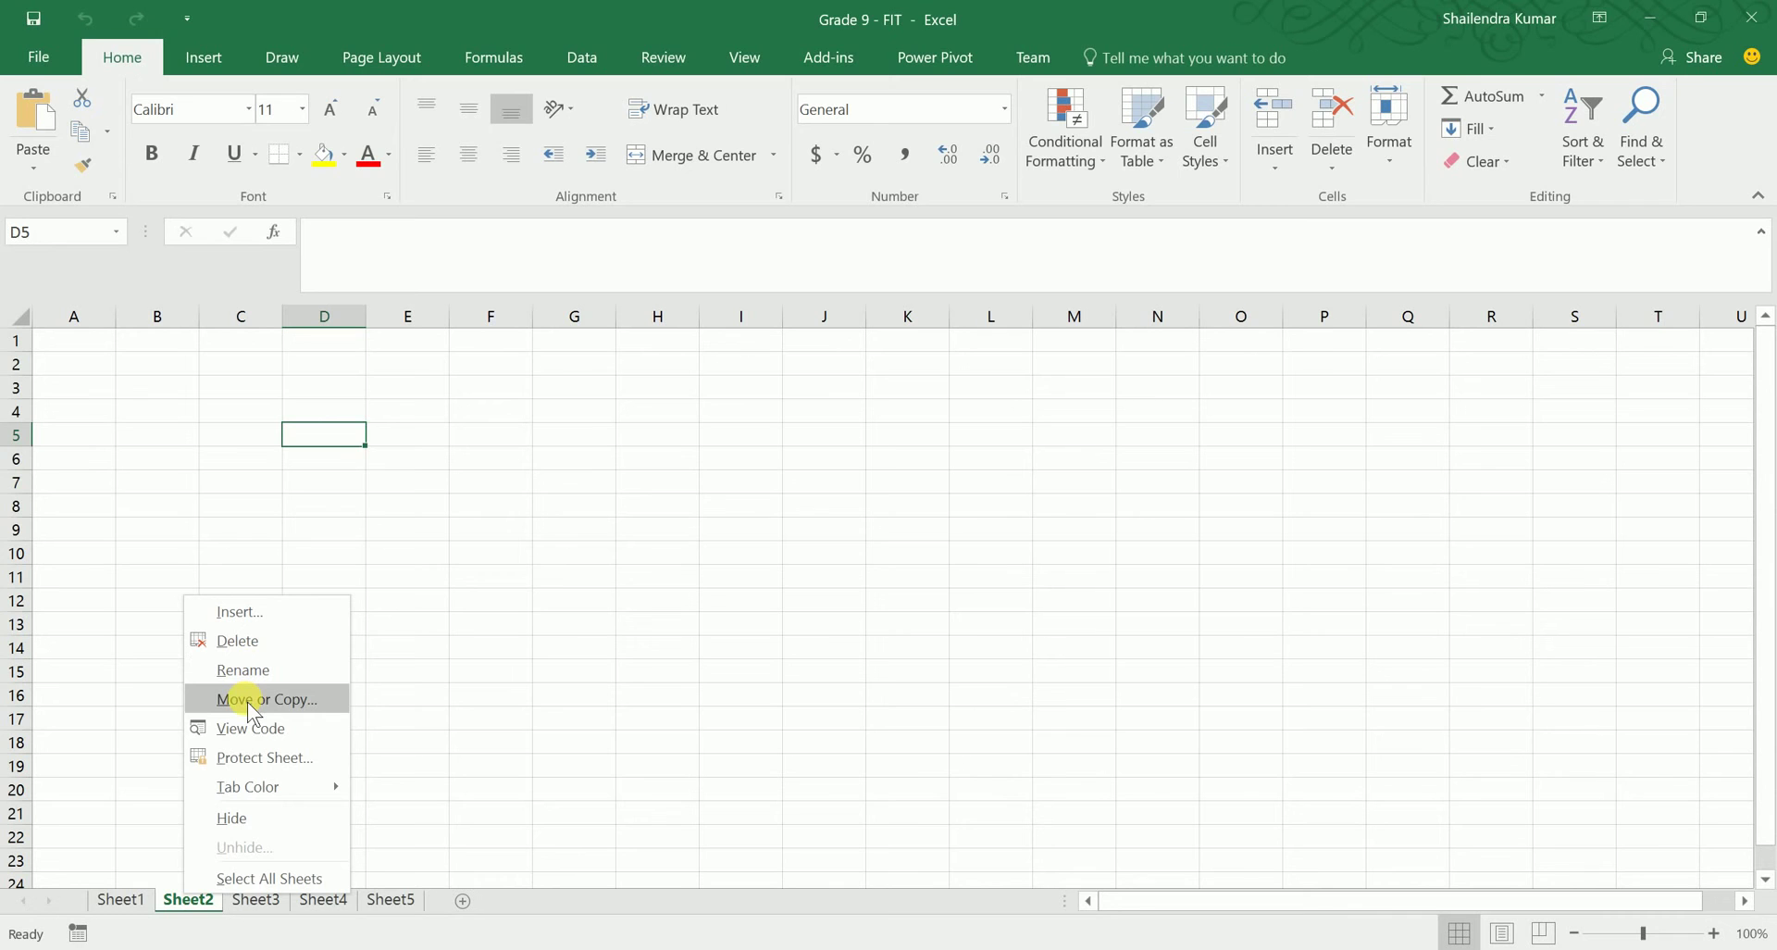
left_click(658, 633)
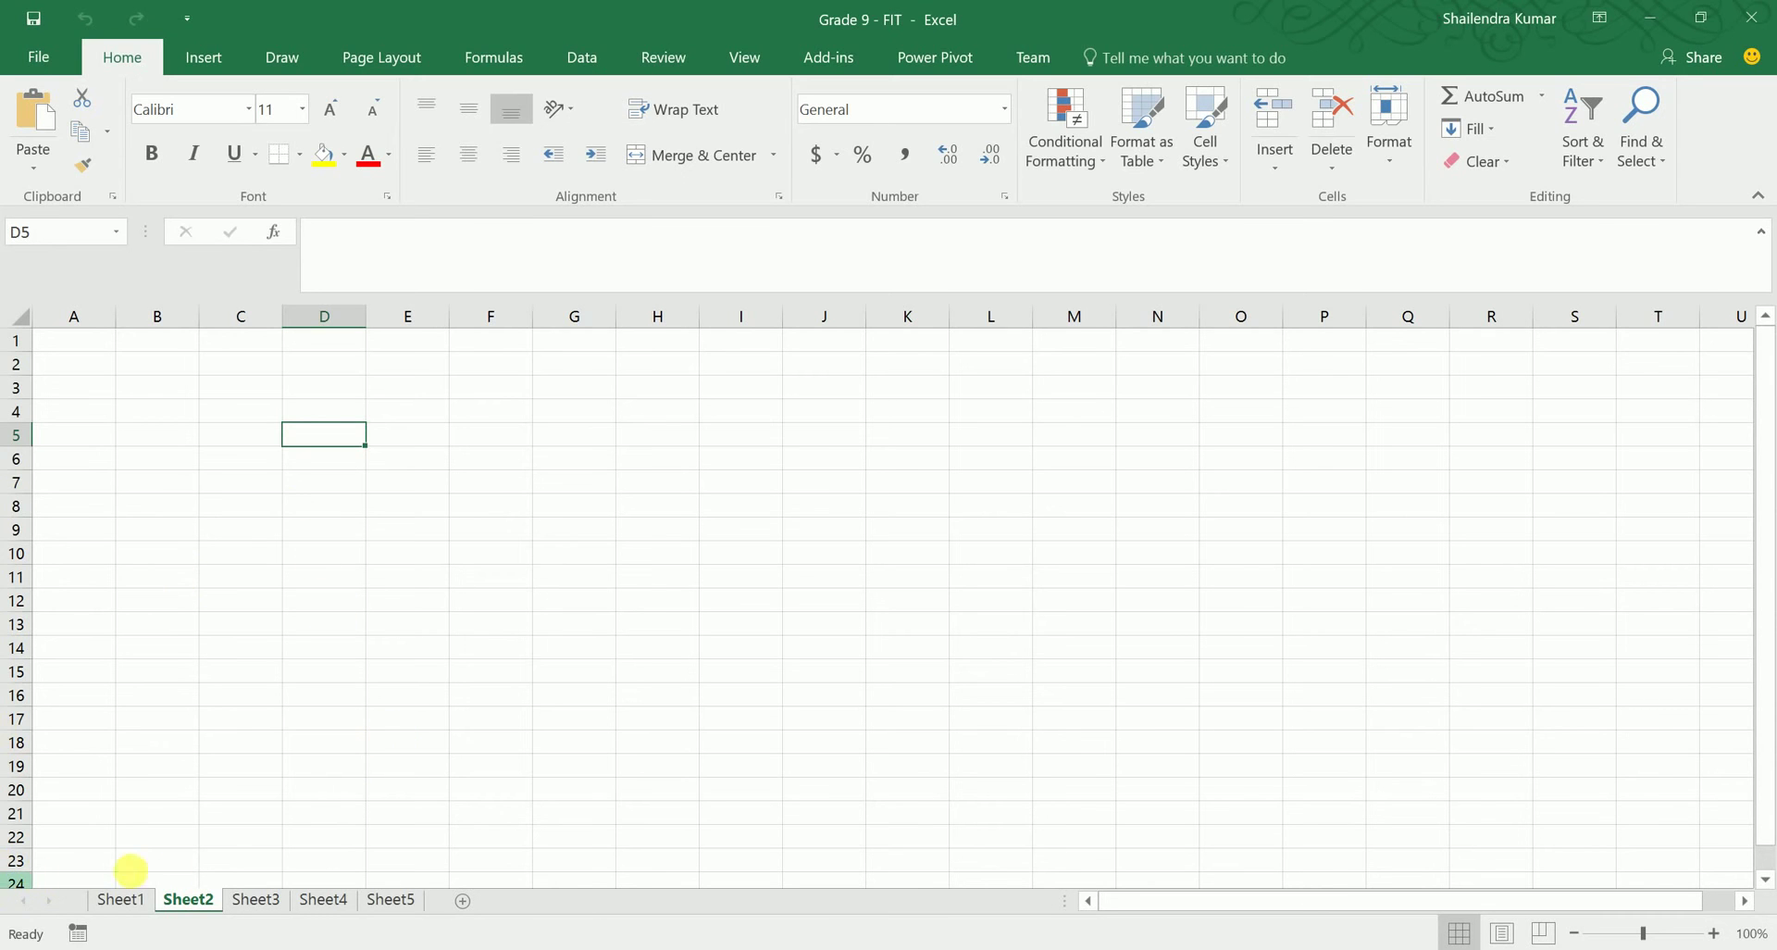
Step: Switch to Sheet1 and select the whole marks table, B2:M17
left_click(126, 900)
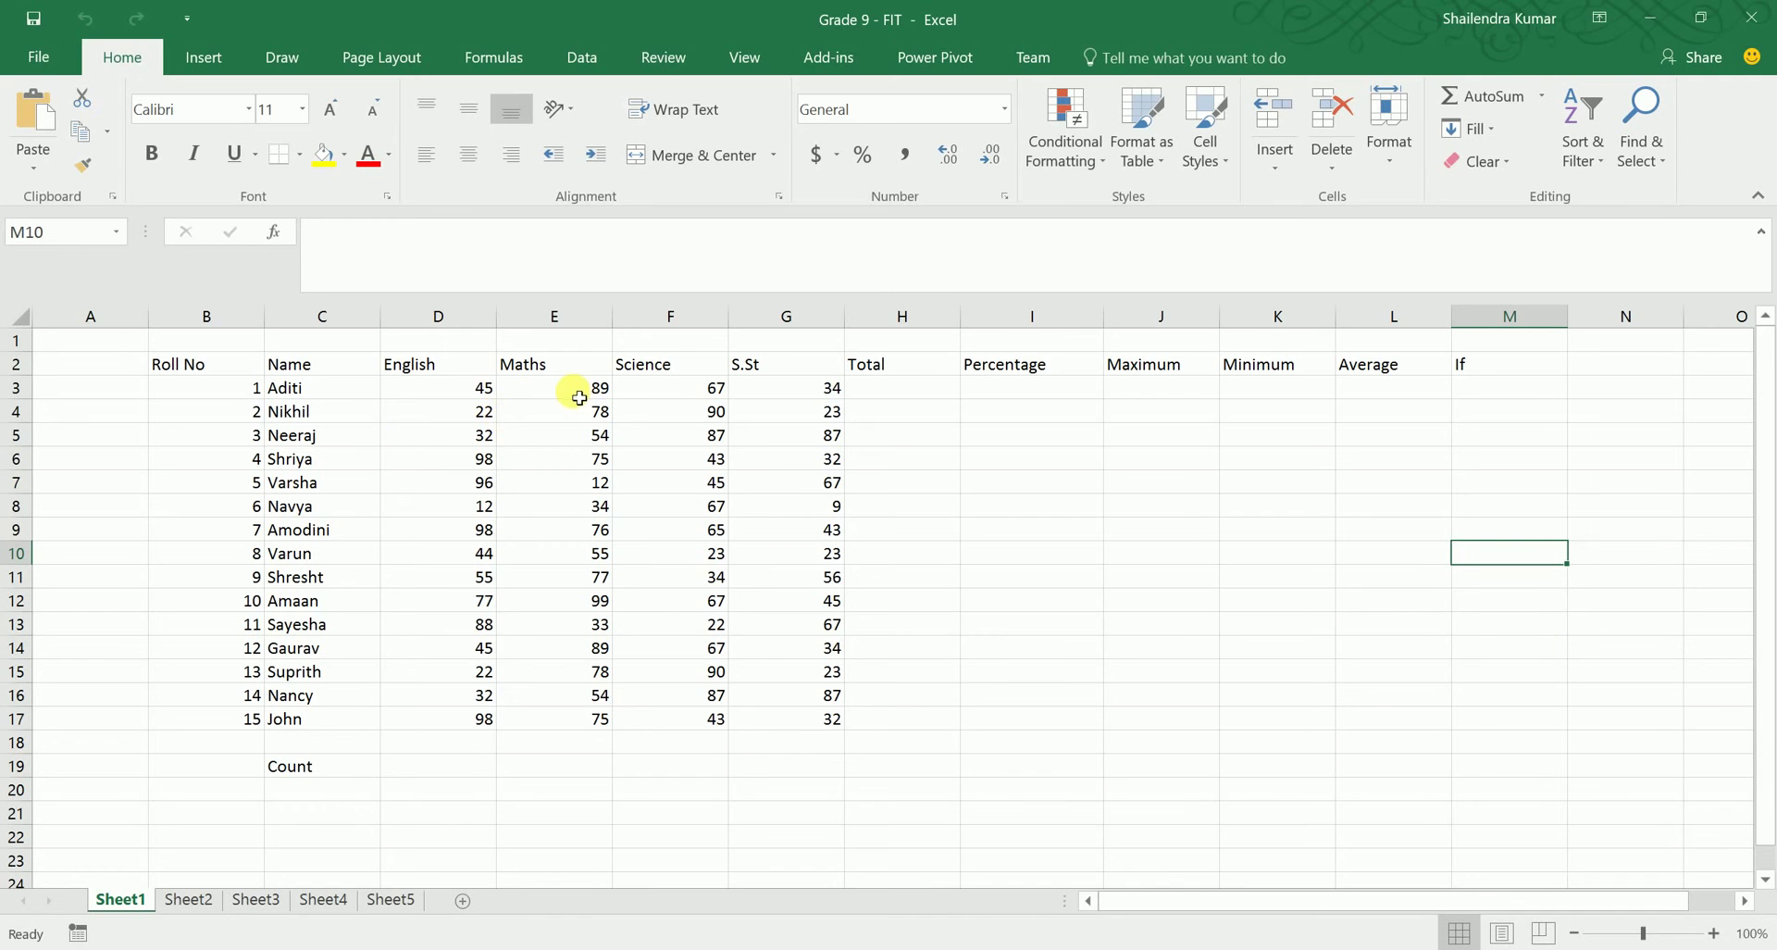
left_click(223, 369)
left_click_drag(223, 368, 275, 660)
left_click_drag(803, 719, 1526, 718)
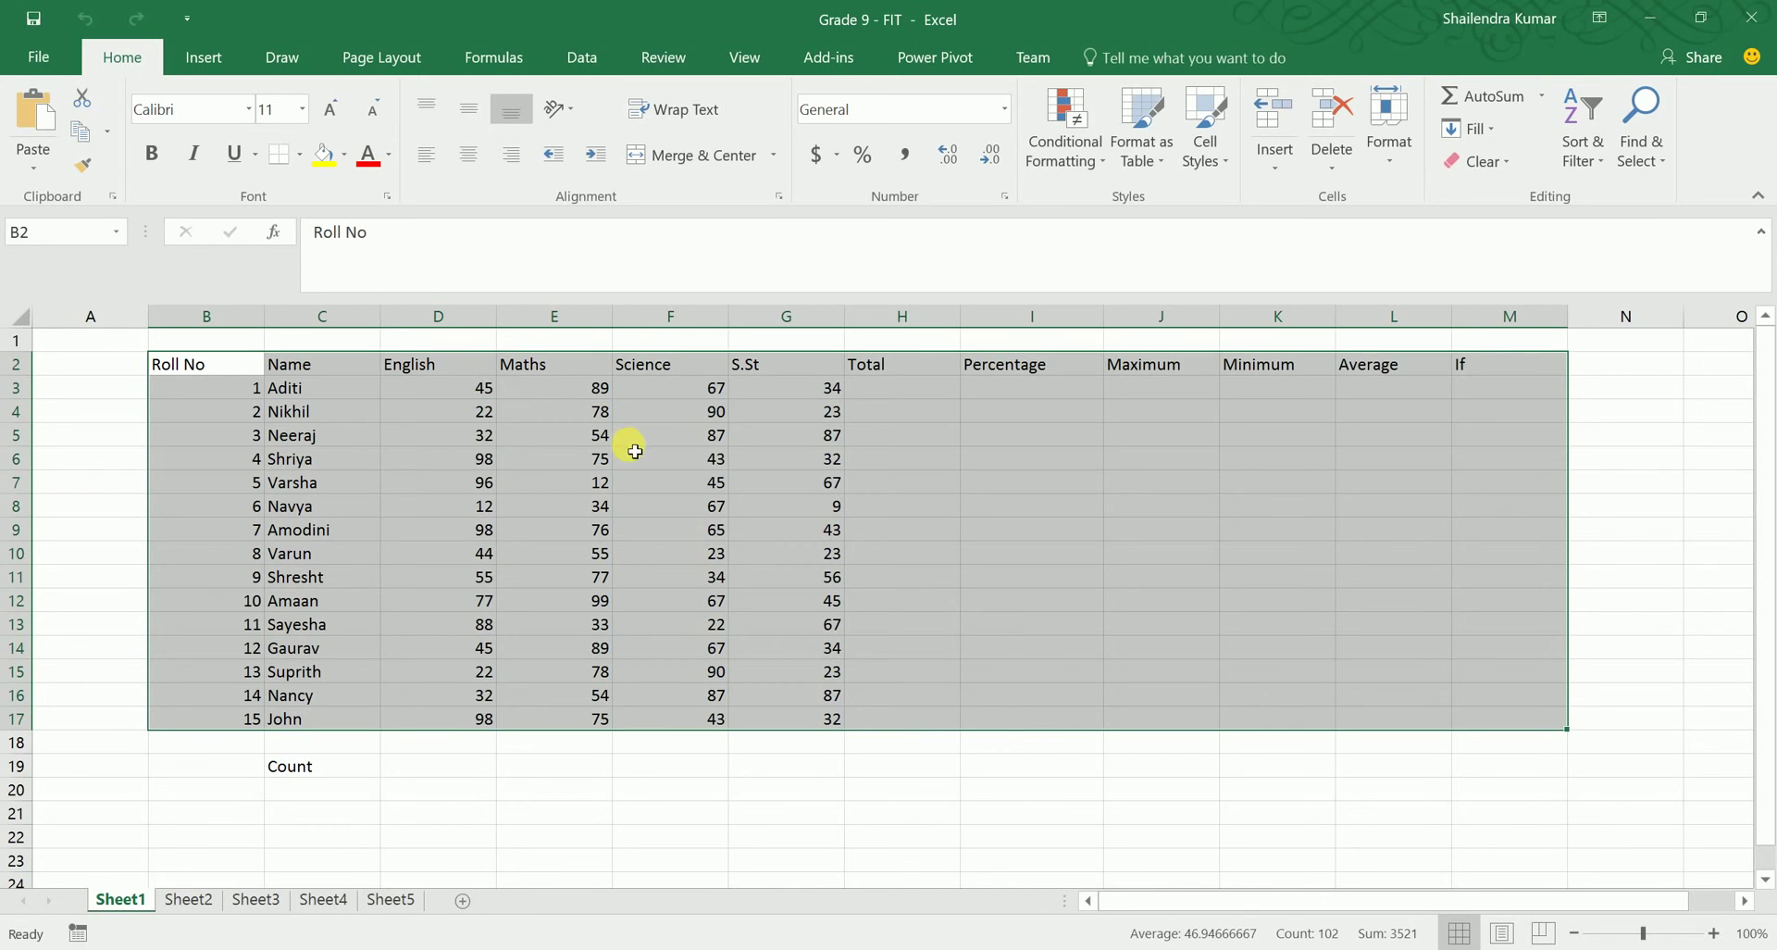
left_click(230, 370)
left_click_drag(262, 370, 515, 408)
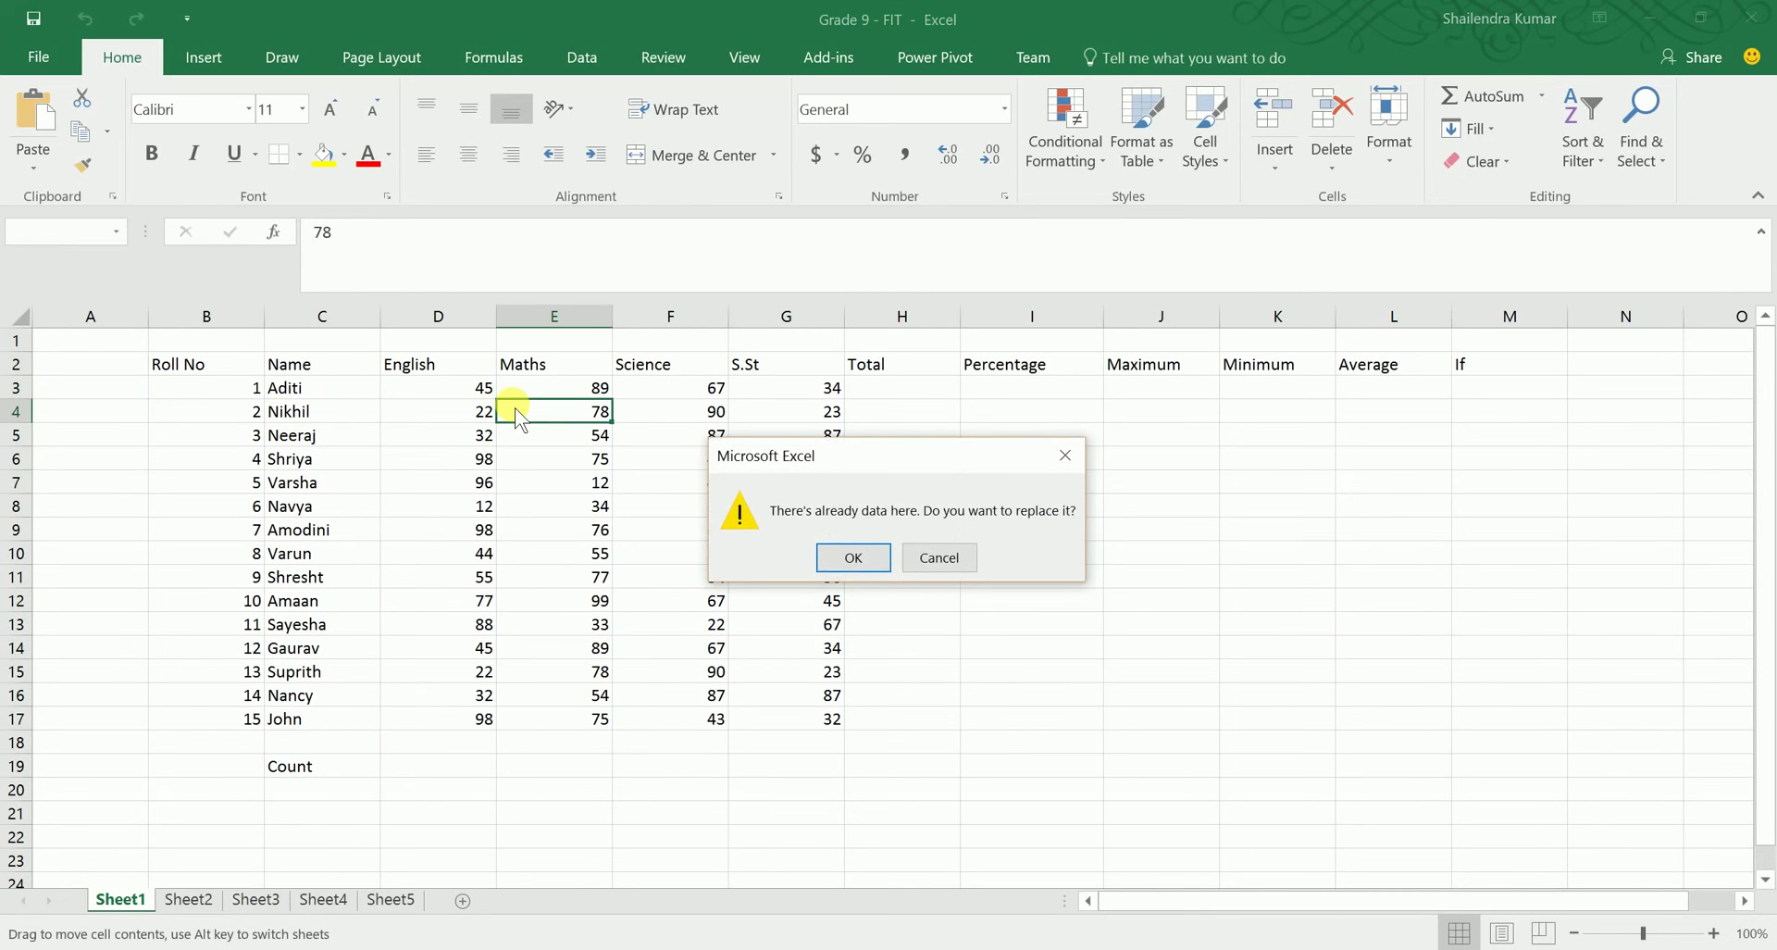
left_click(937, 558)
Step: Fill the table's header row, B2:M2, with a light orange theme colour
left_click_drag(201, 367, 1466, 366)
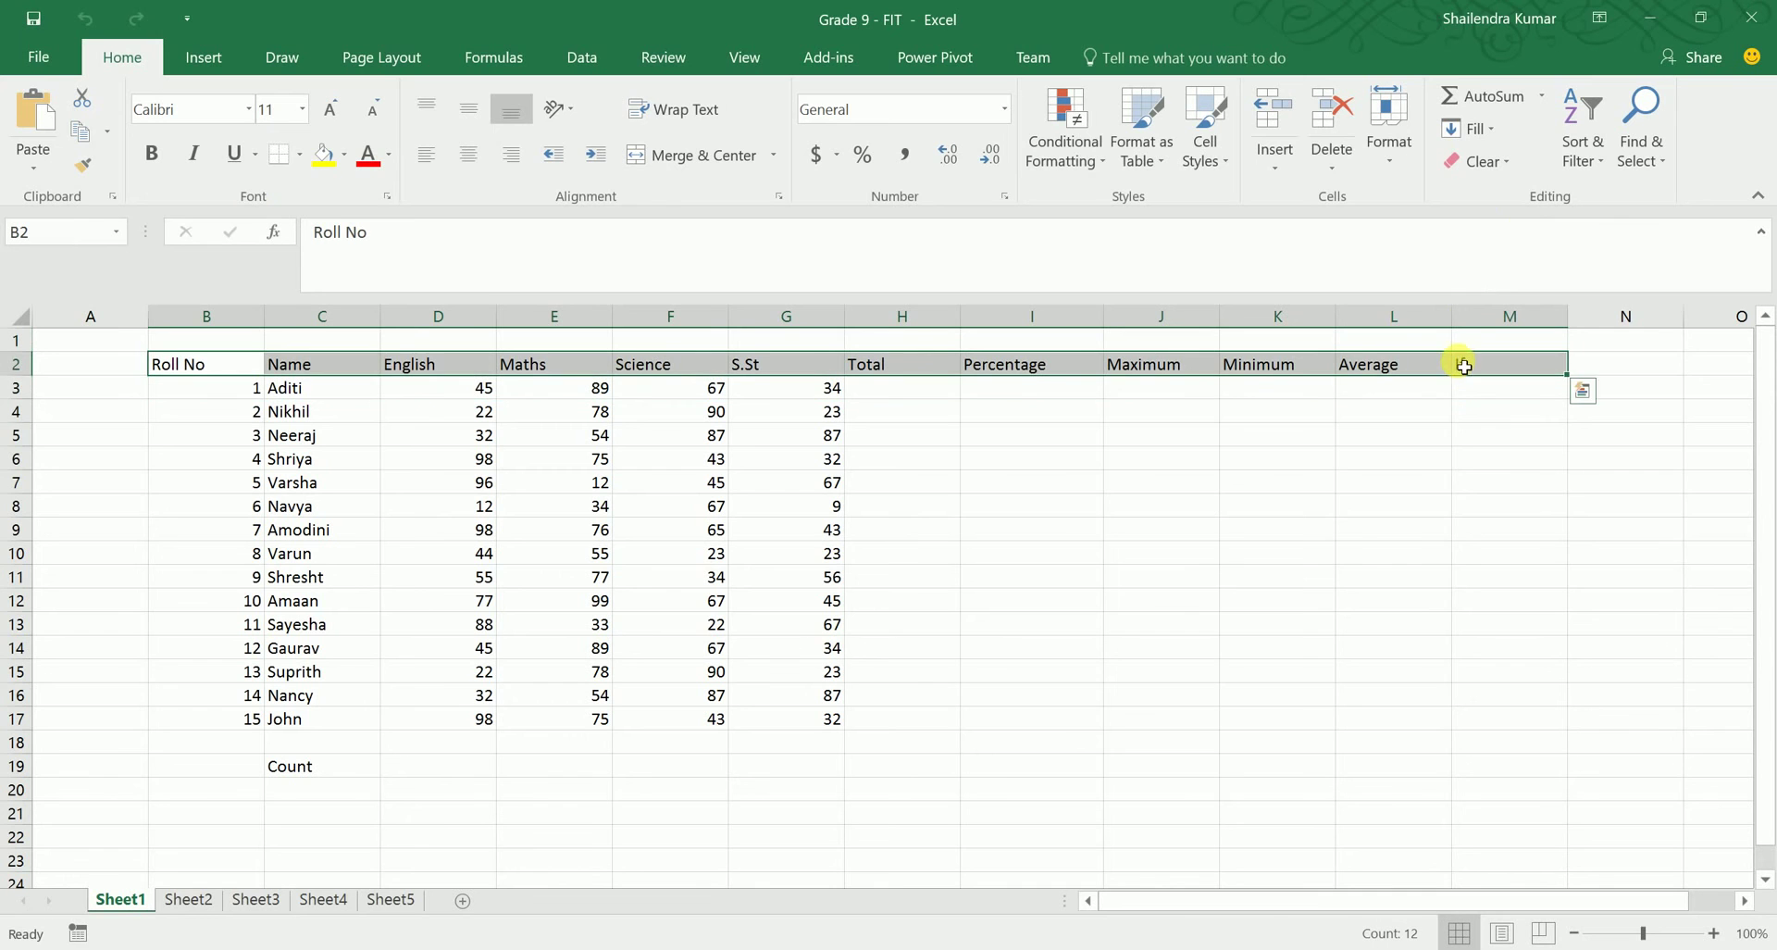
left_click(345, 157)
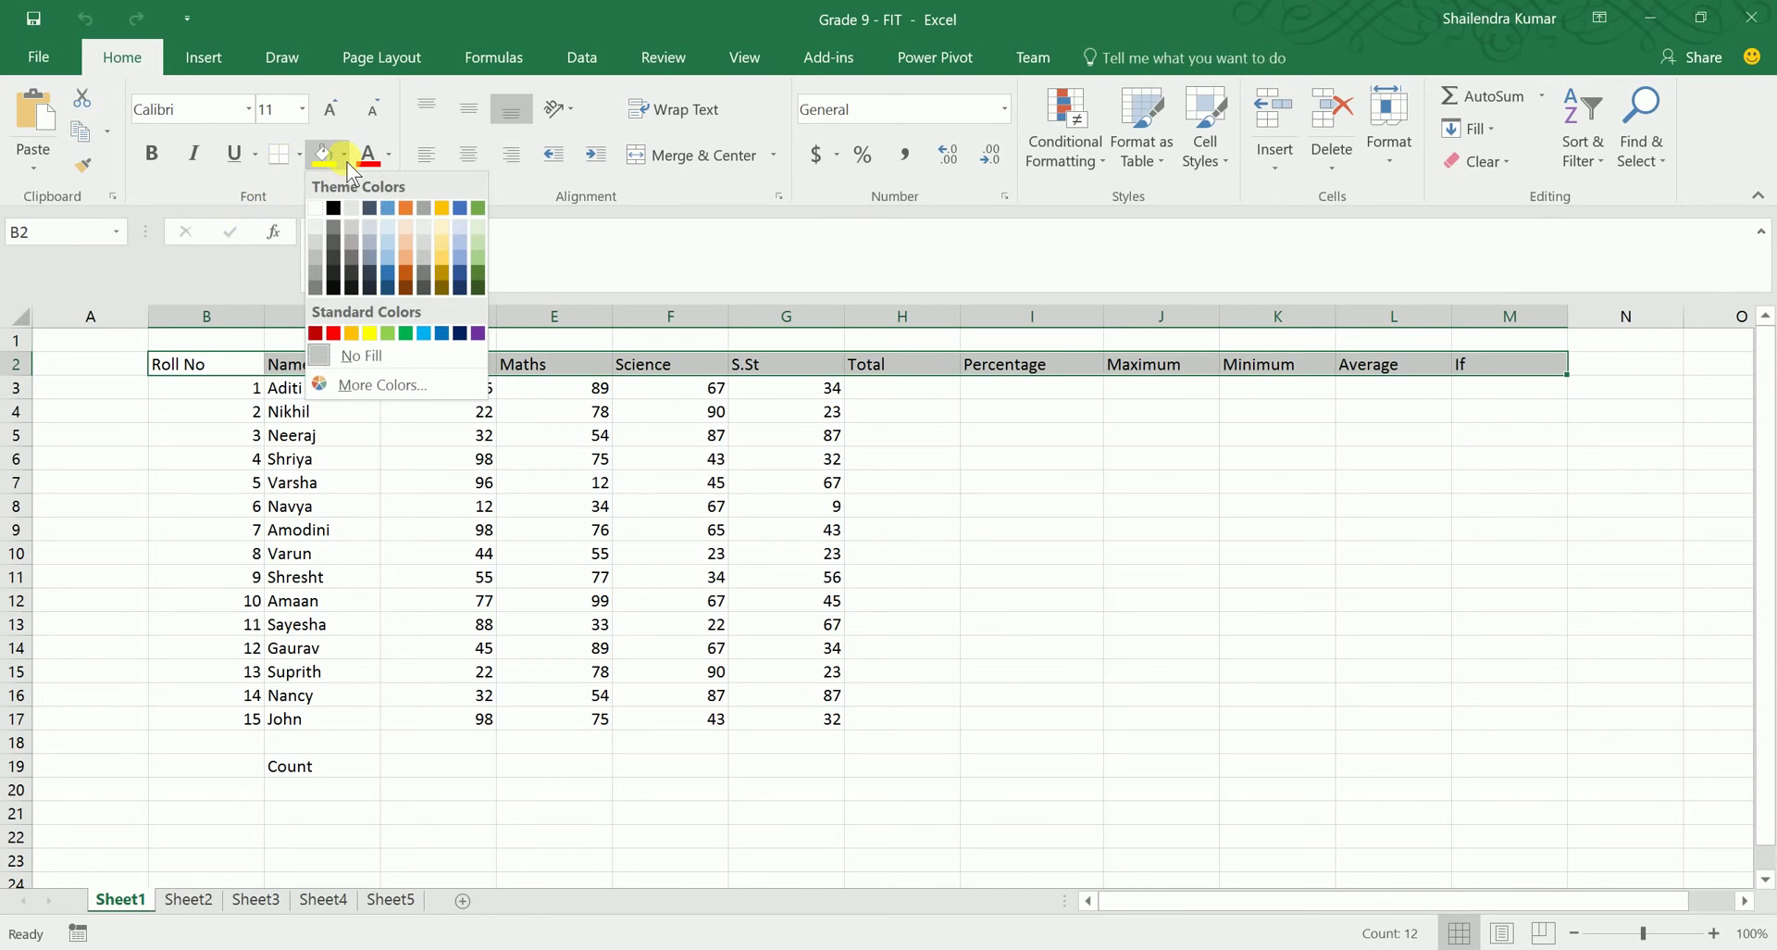
left_click(409, 258)
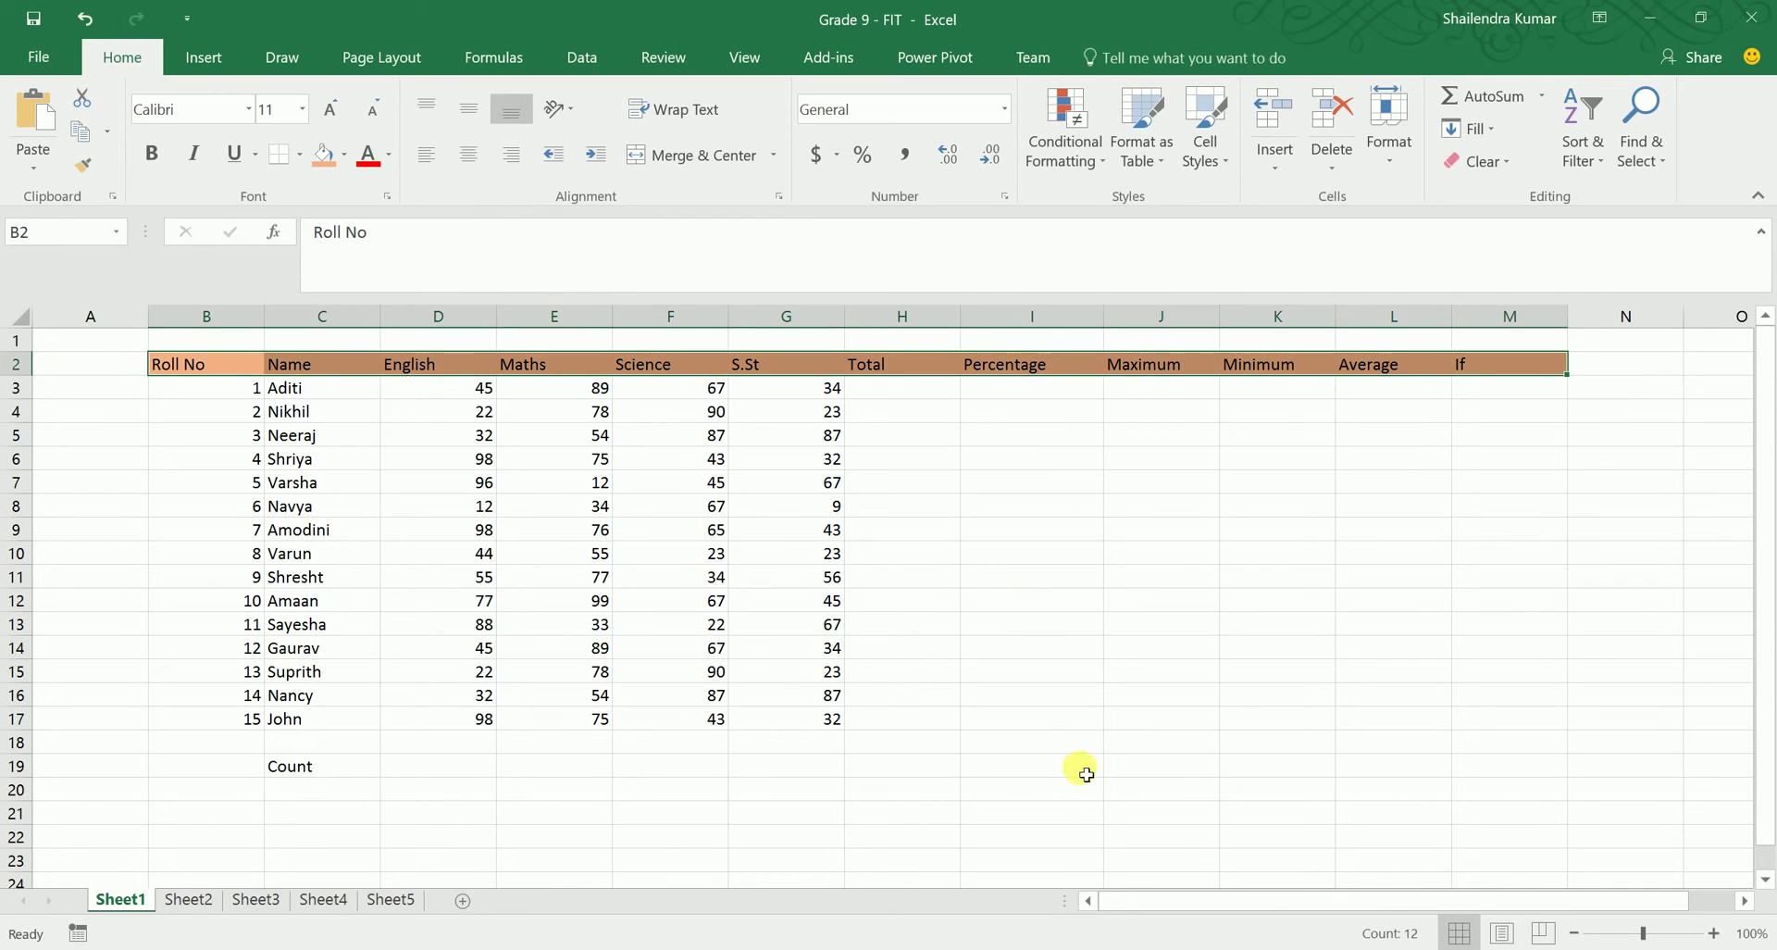
left_click(1147, 606)
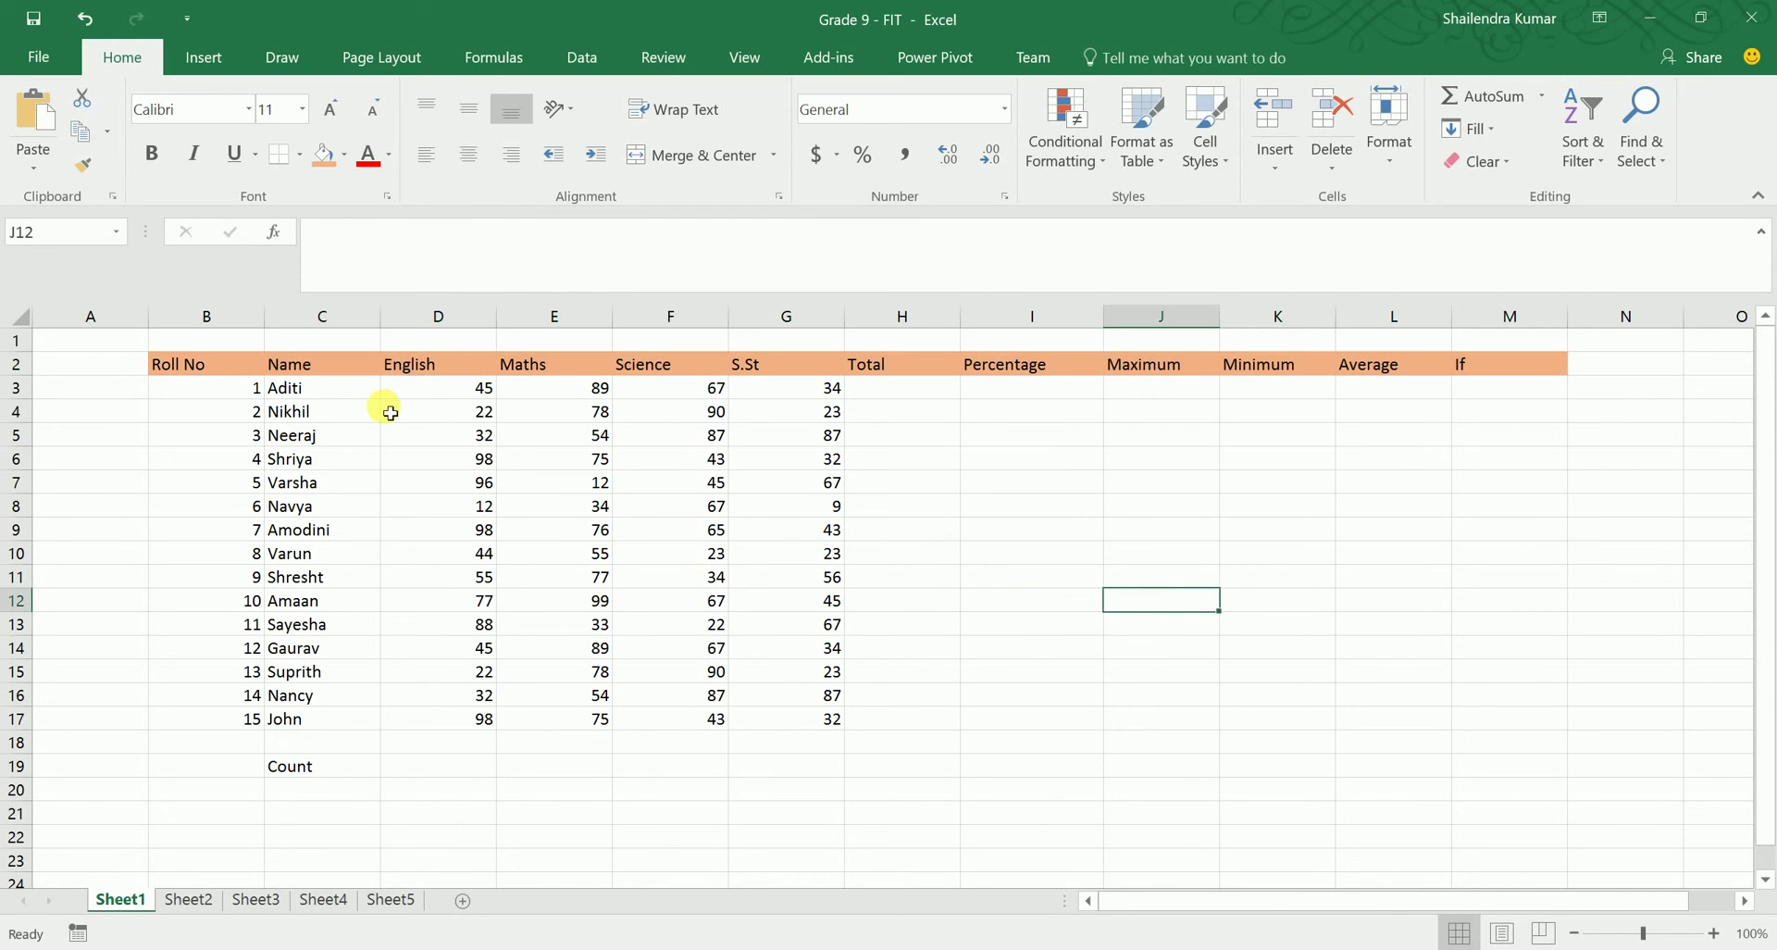
Step: Choose a thicker solid border line style and draw an outside border around the marks table, B2:M17
left_click(203, 371)
left_click_drag(203, 371, 1487, 720)
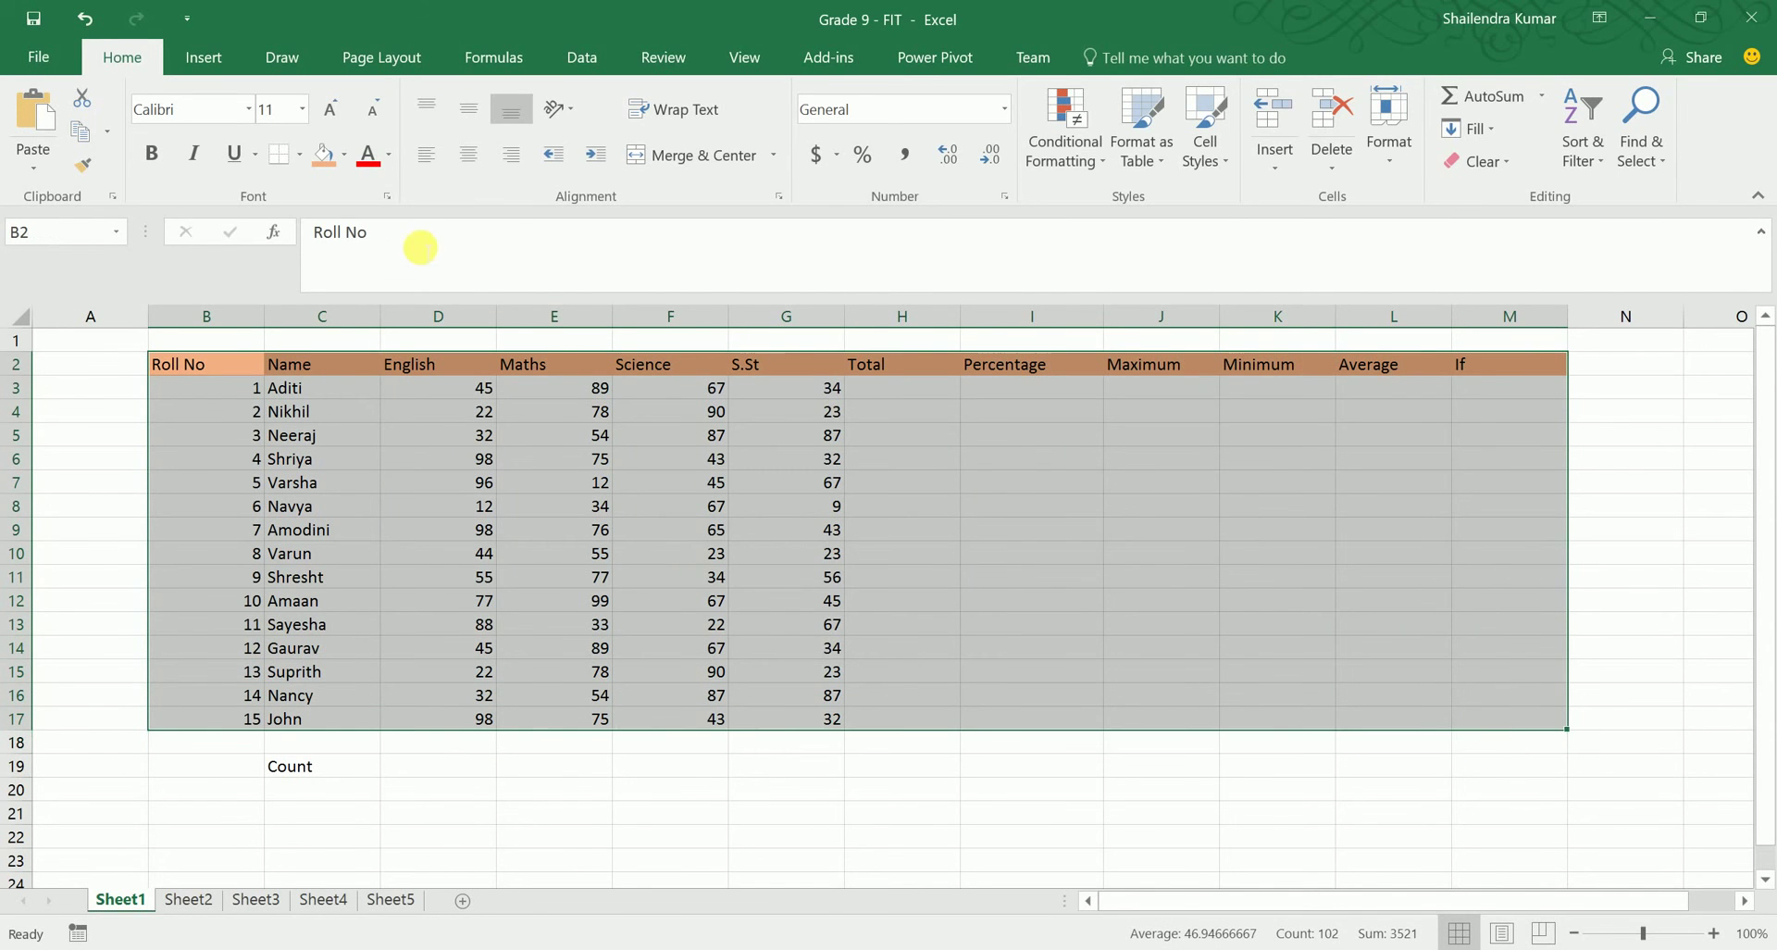
left_click(301, 157)
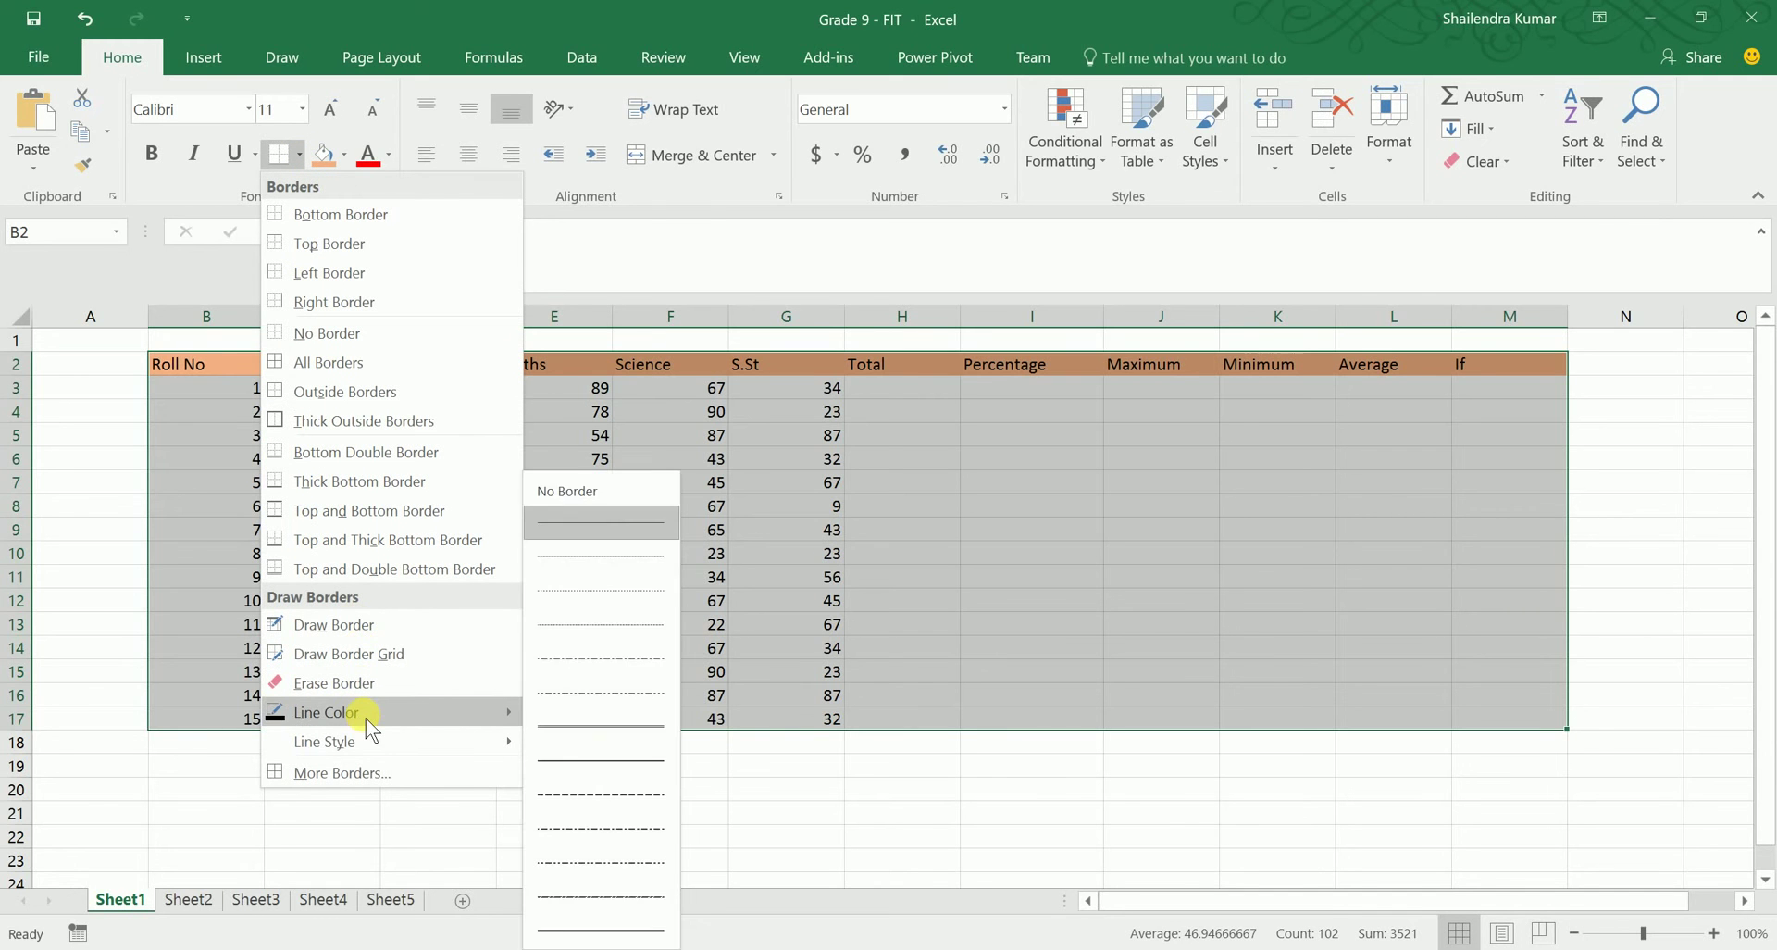
mouse_move(364, 718)
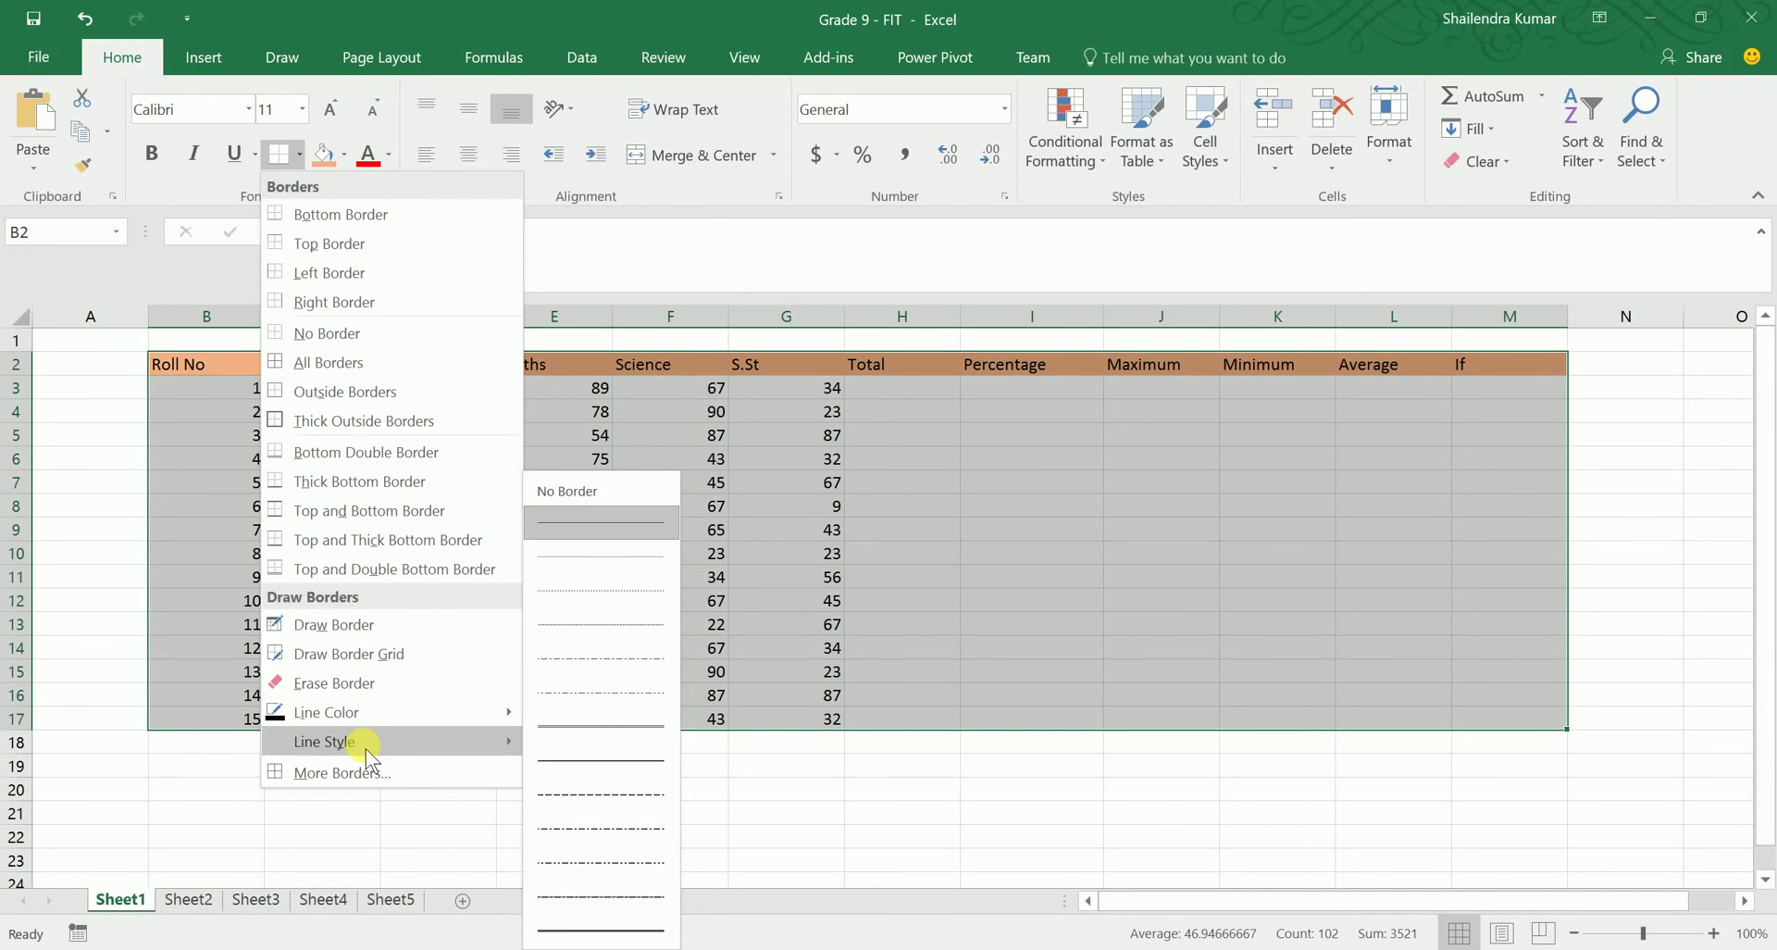
left_click(567, 727)
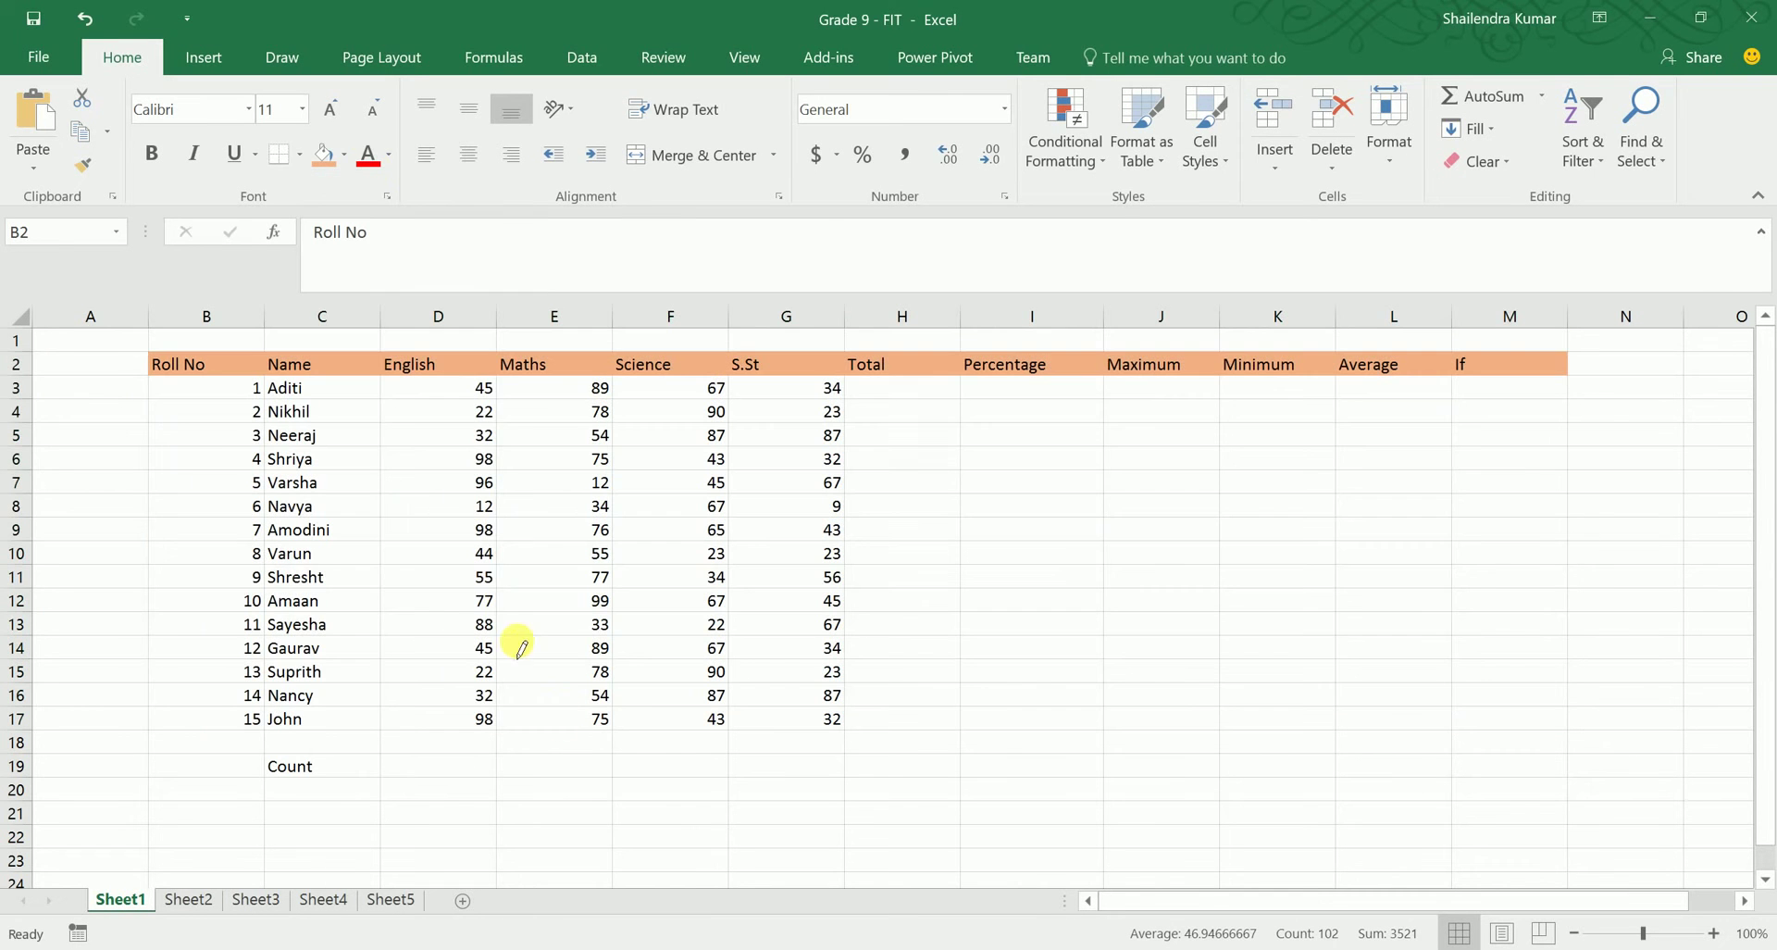
left_click(302, 157)
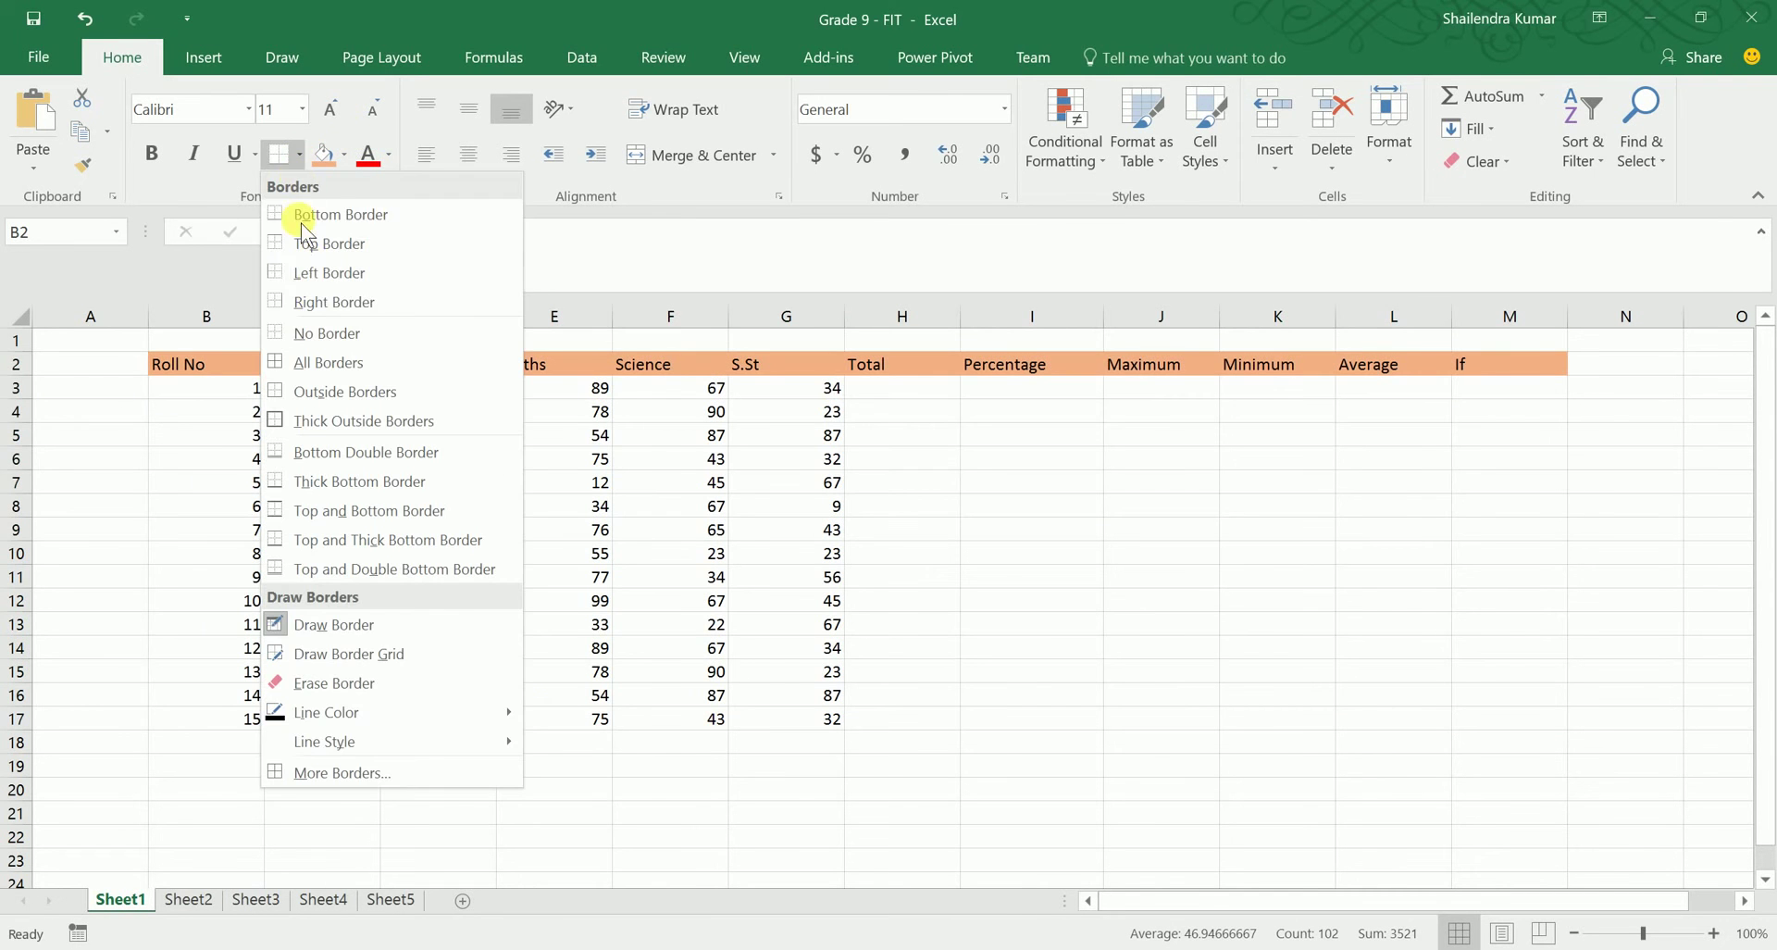
left_click(190, 410)
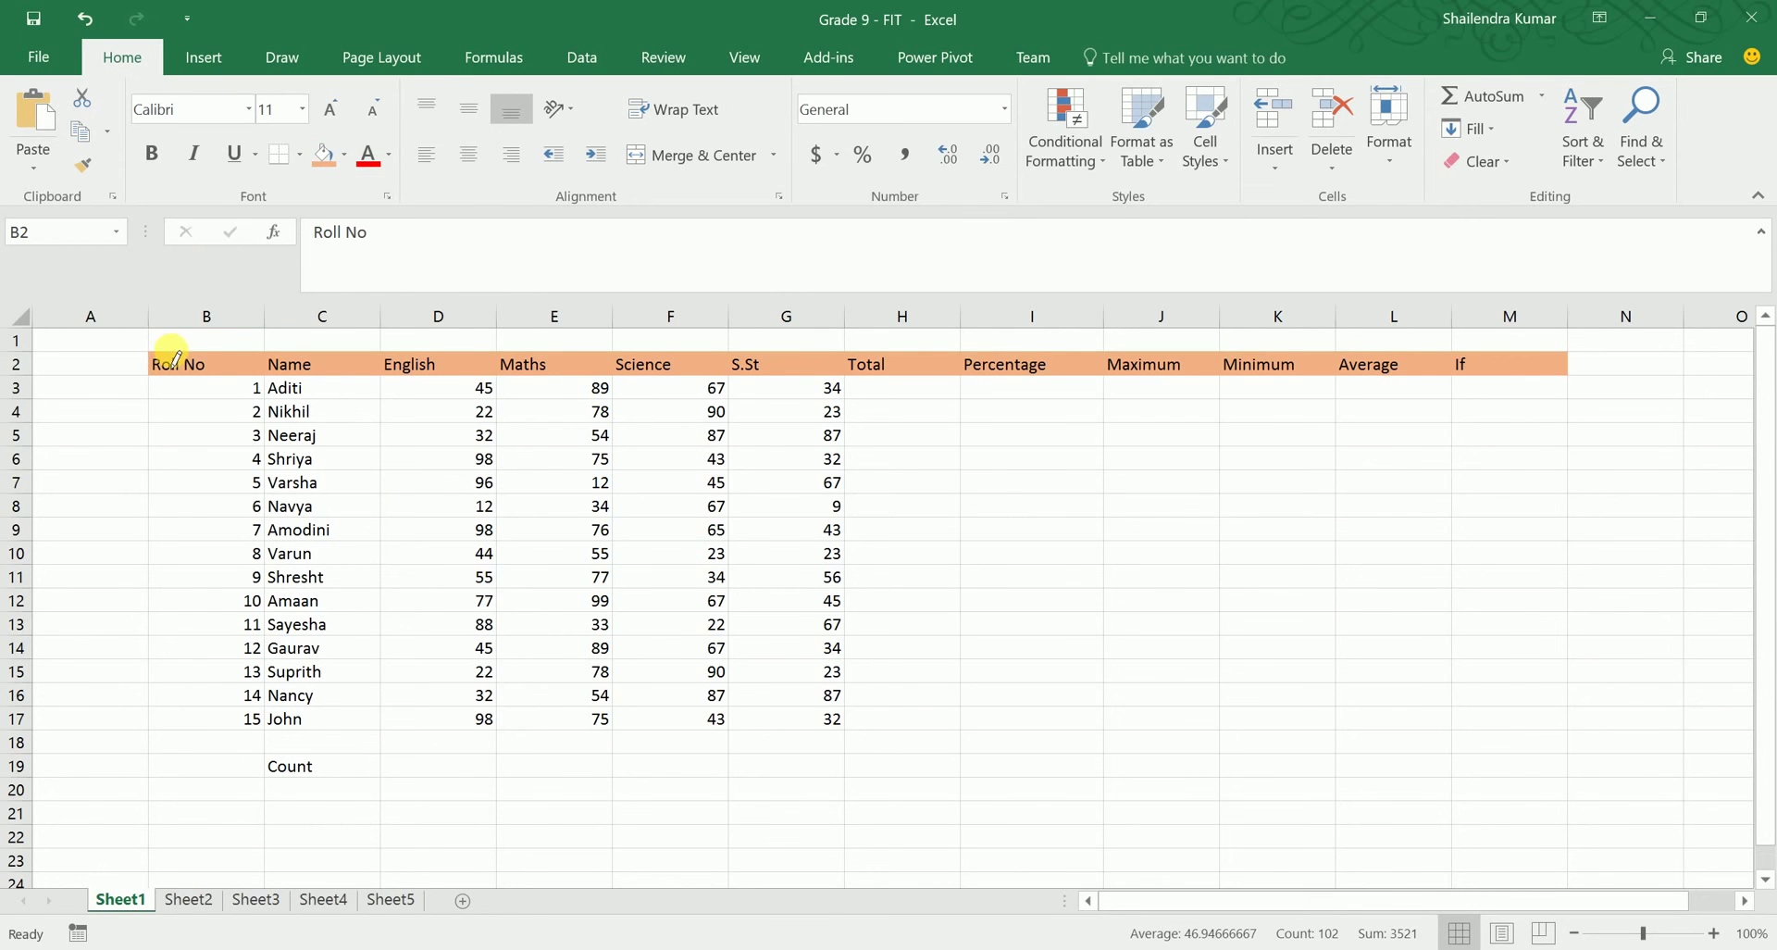
mouse_move(167, 365)
left_mouse_down()
mouse_move(675, 565)
mouse_move(1614, 644)
mouse_move(1539, 710)
left_mouse_up()
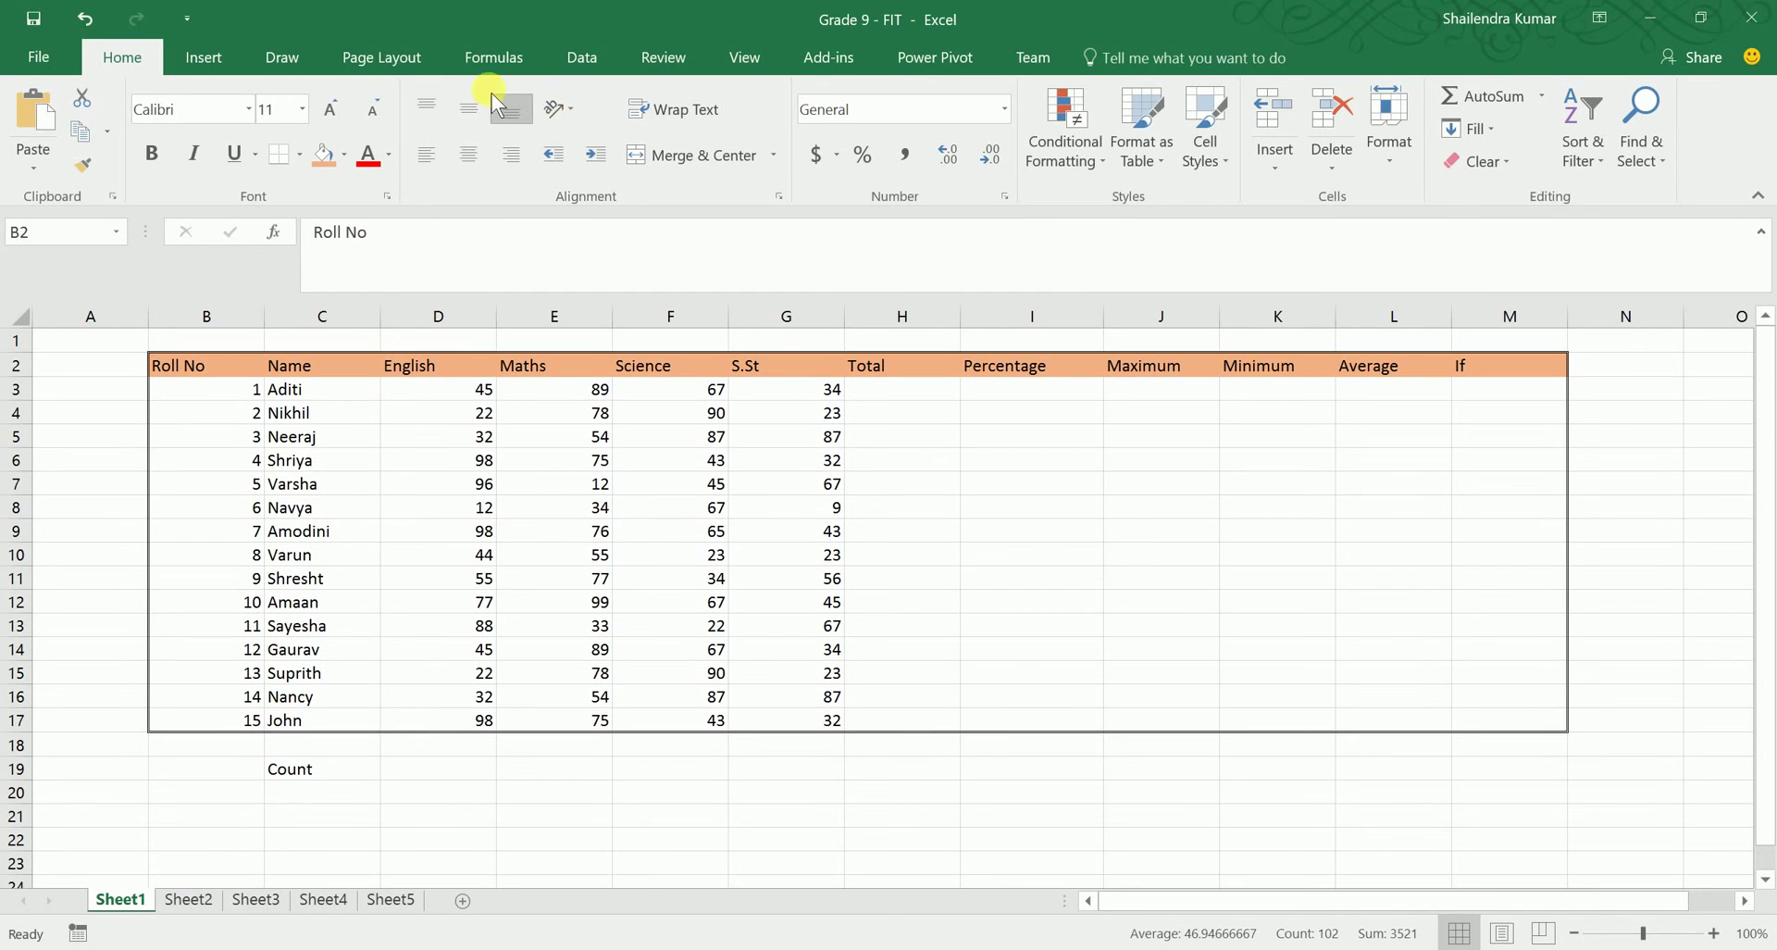
Step: Apply all borders to every cell of the marks table, B2:M17
left_click(302, 161)
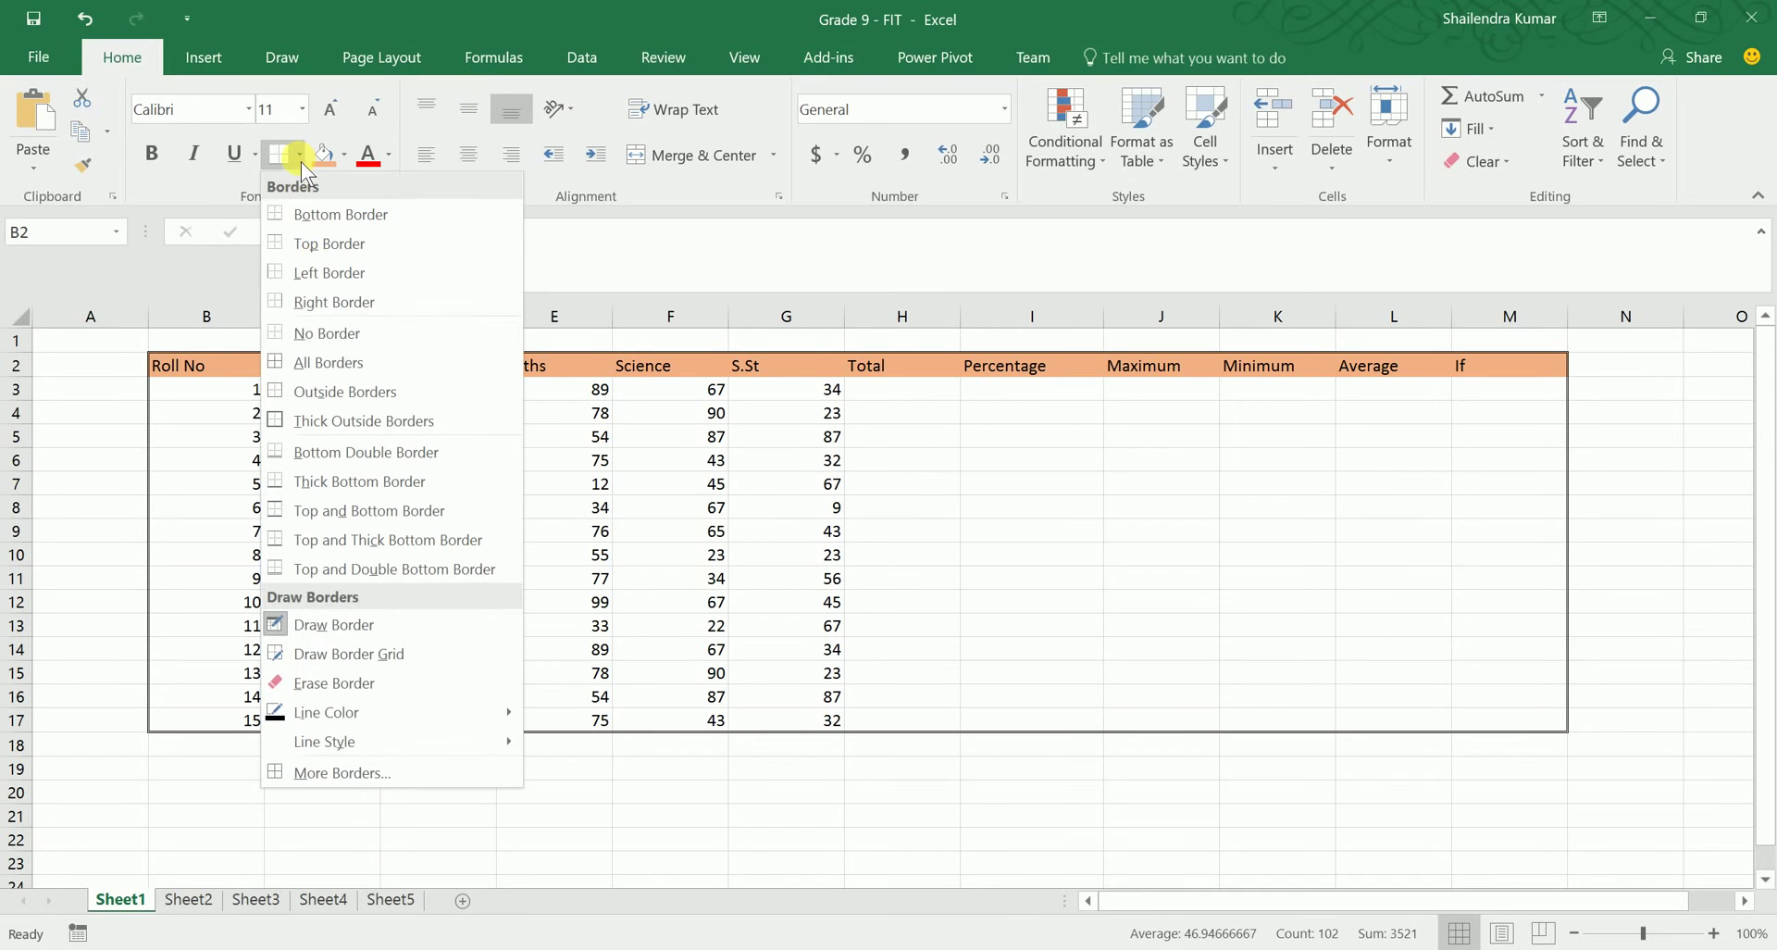
left_click(337, 363)
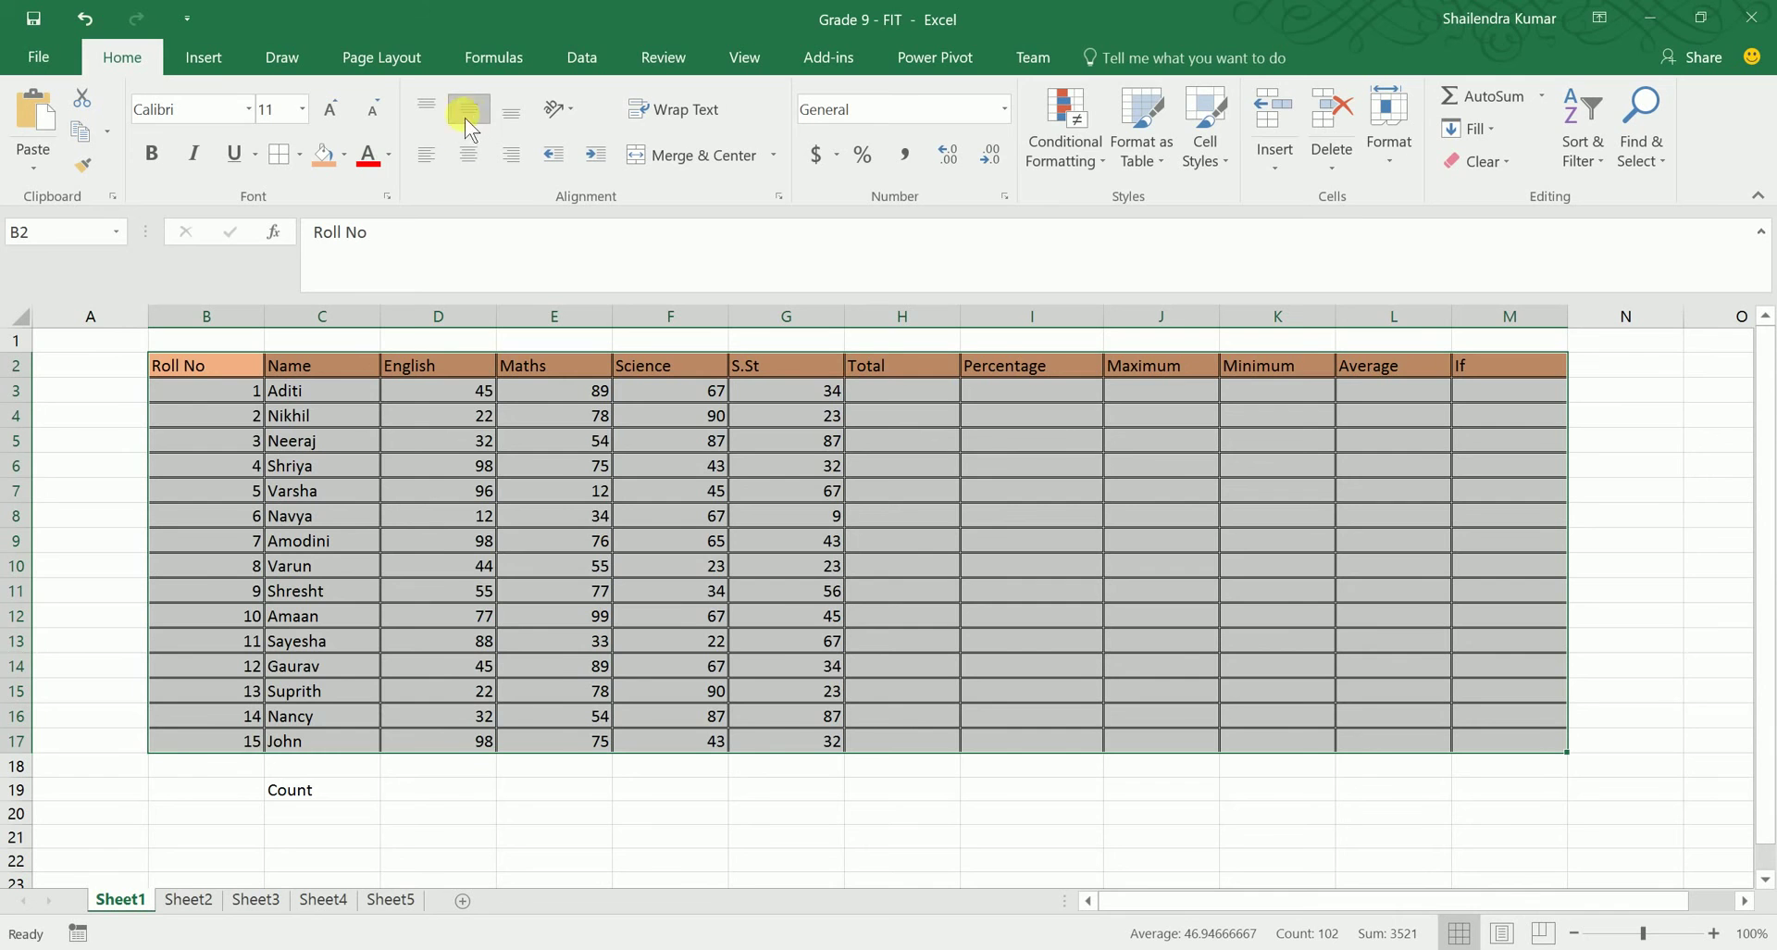
Step: Middle-align the marks table vertically and try centre and left alignment before setting its contents to right alignment
left_click(469, 151)
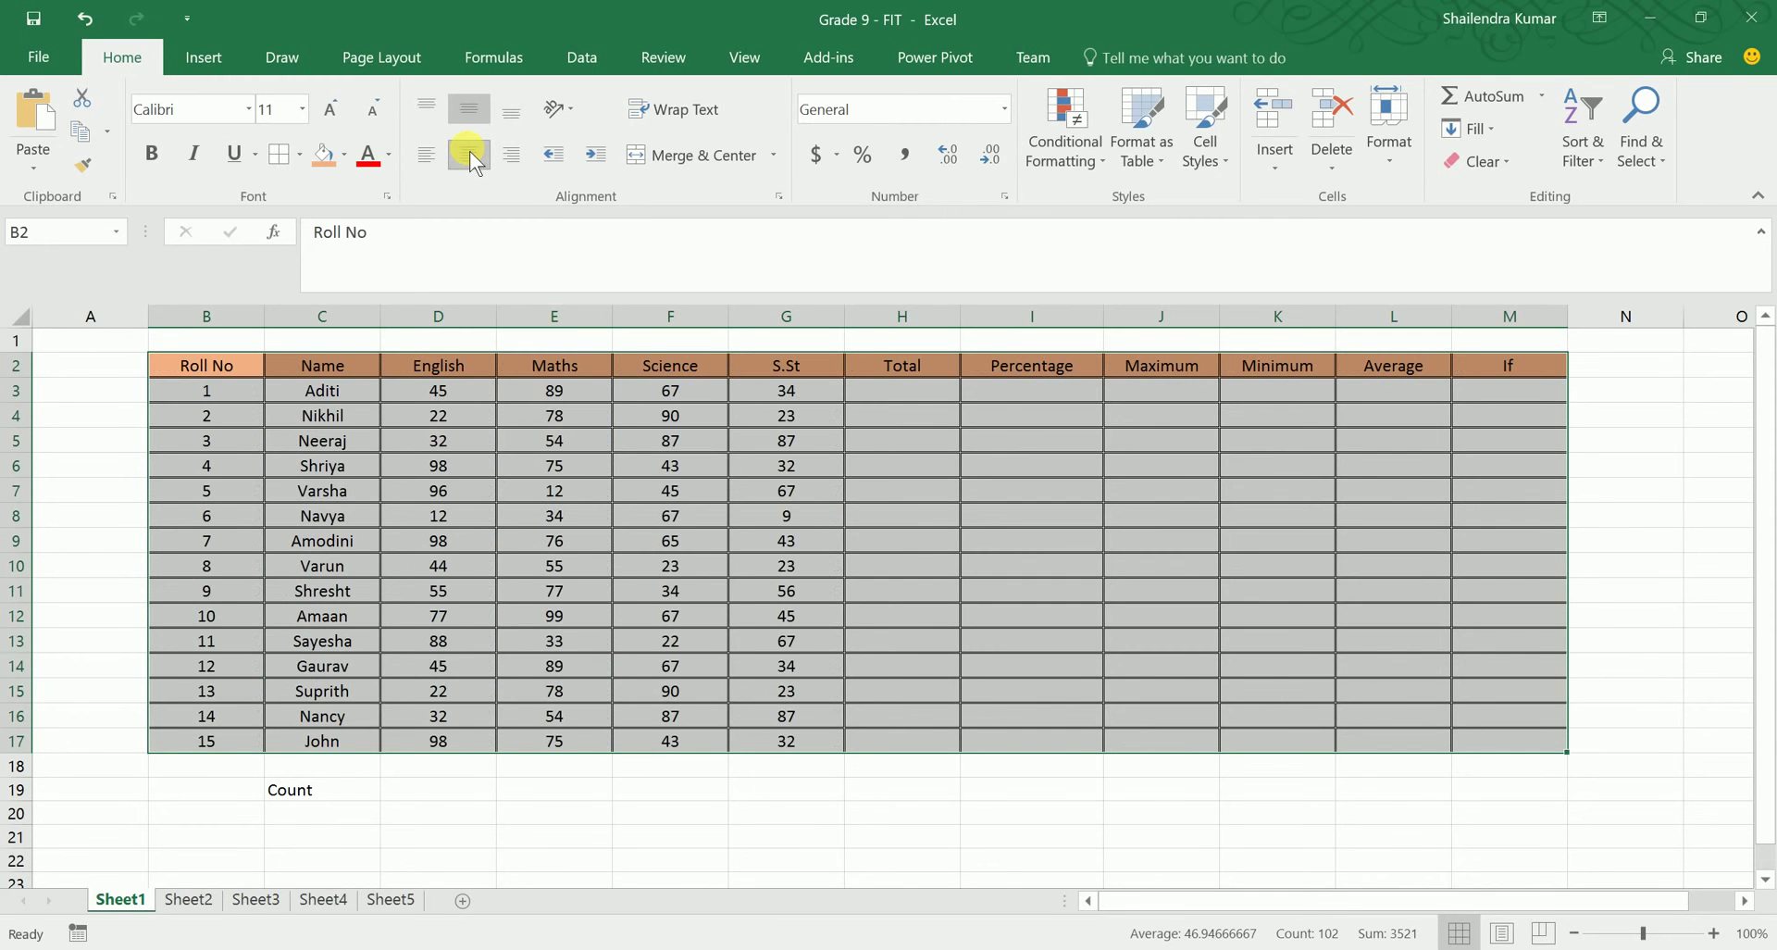
left_click(427, 154)
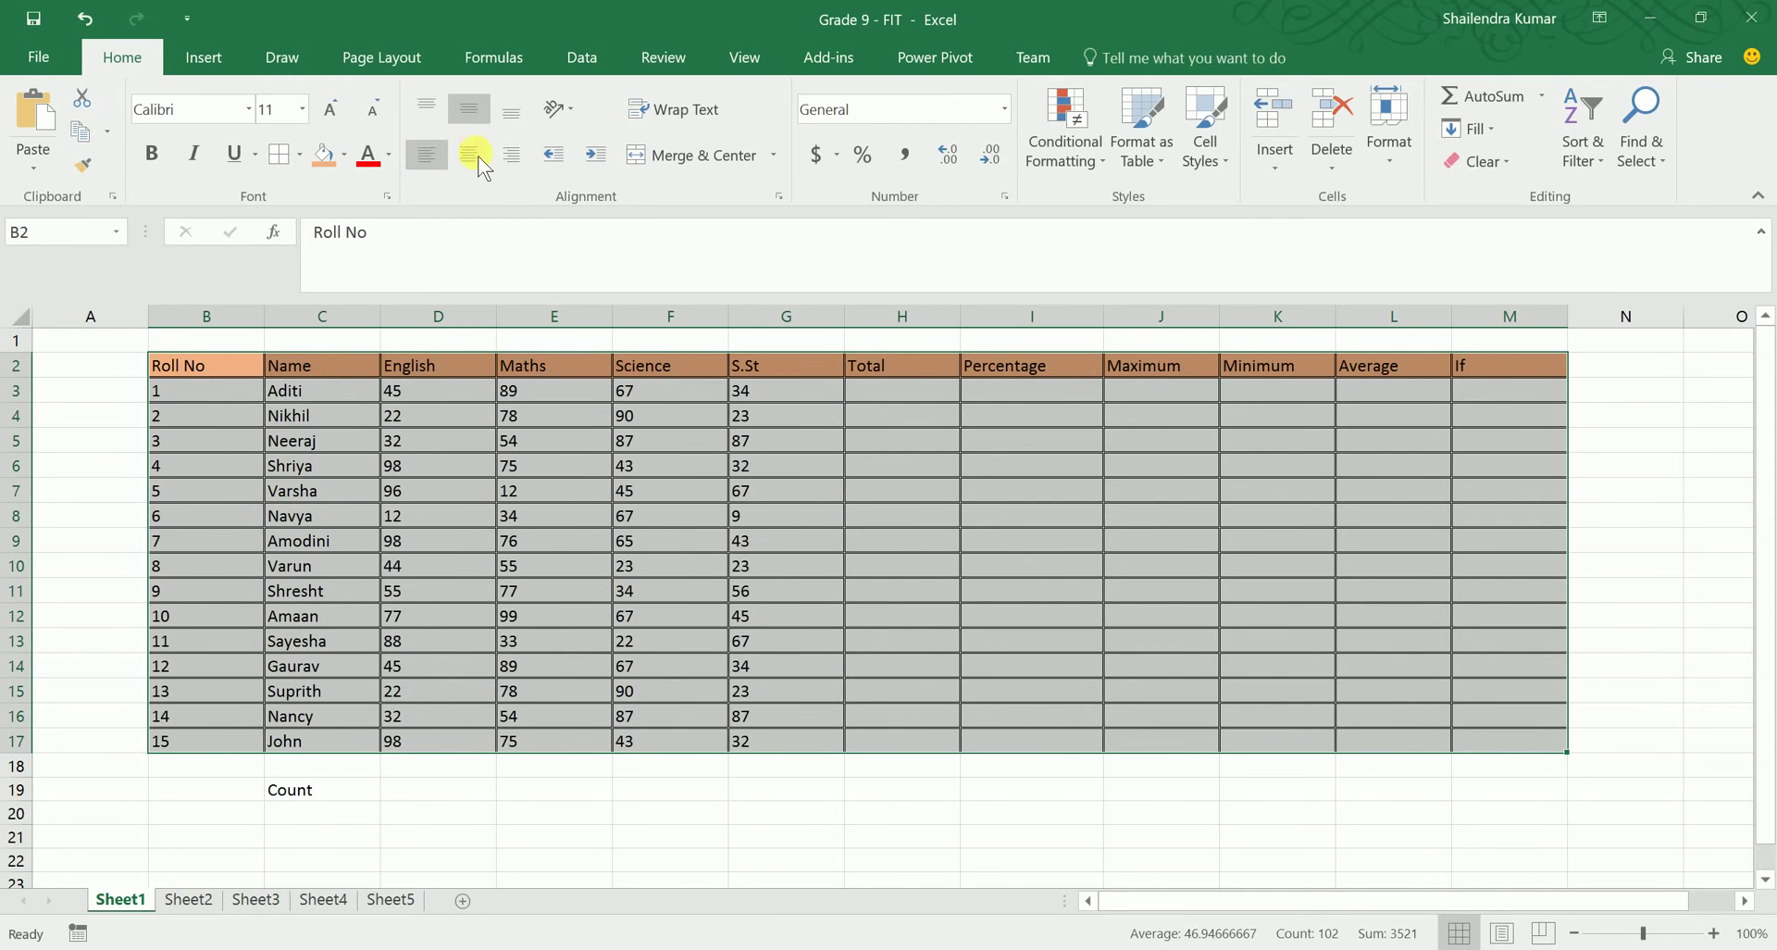
left_click(520, 158)
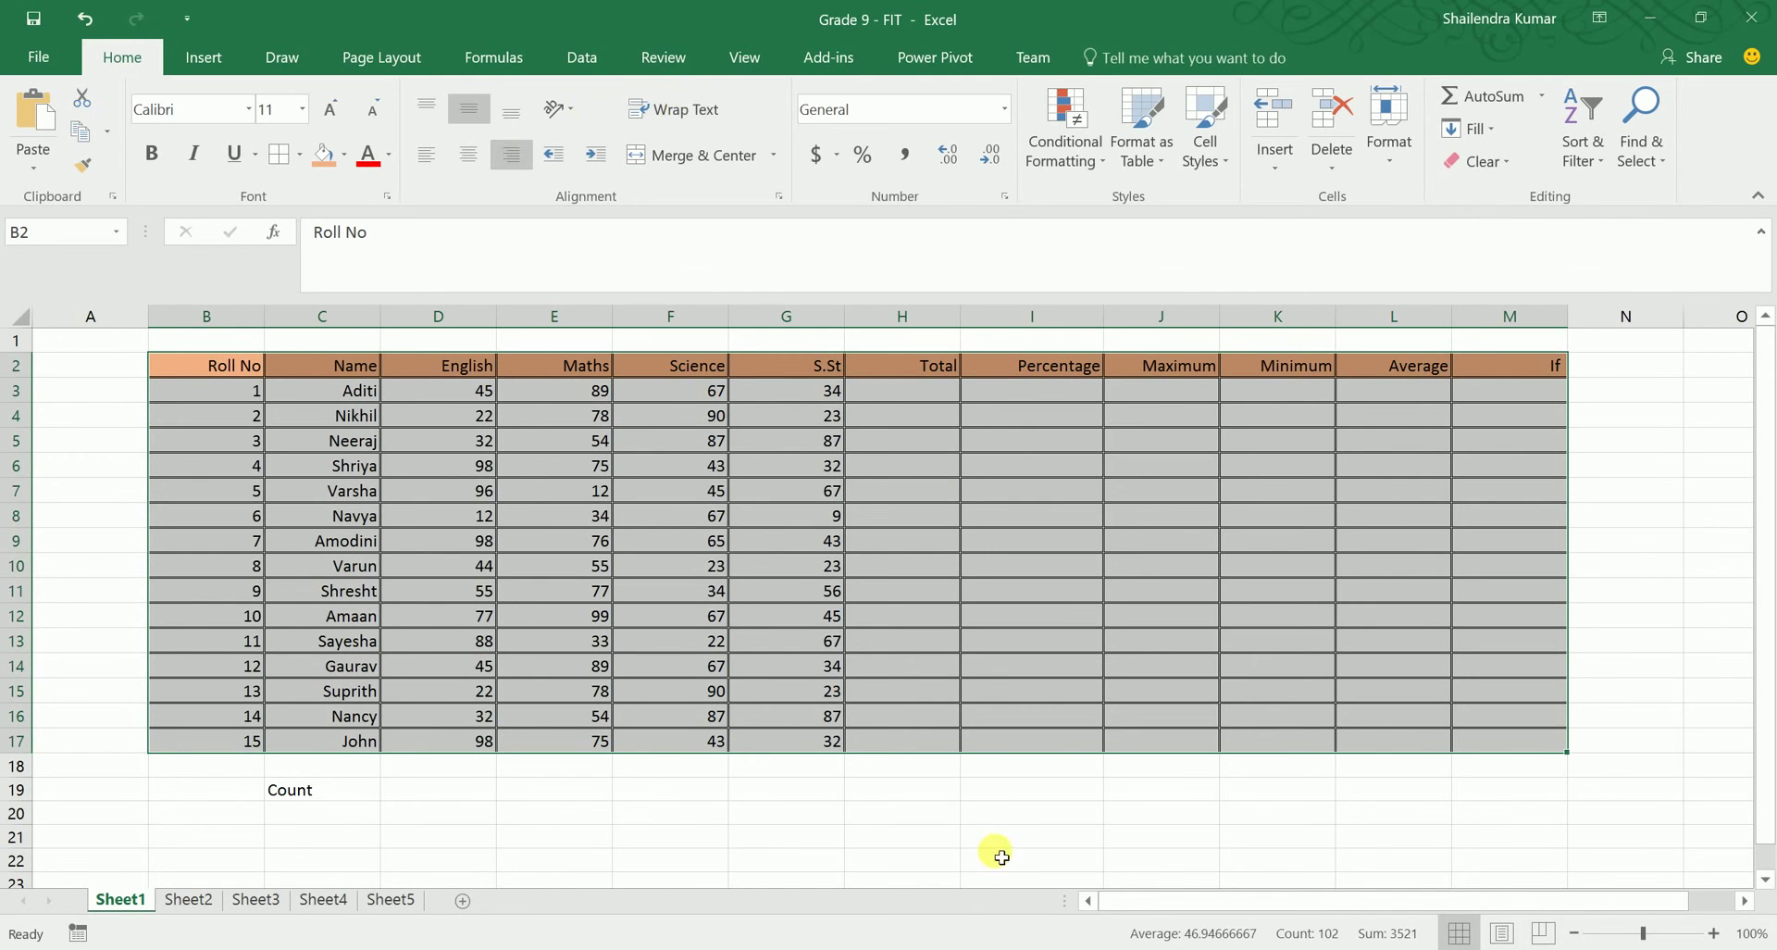
left_click(1053, 491)
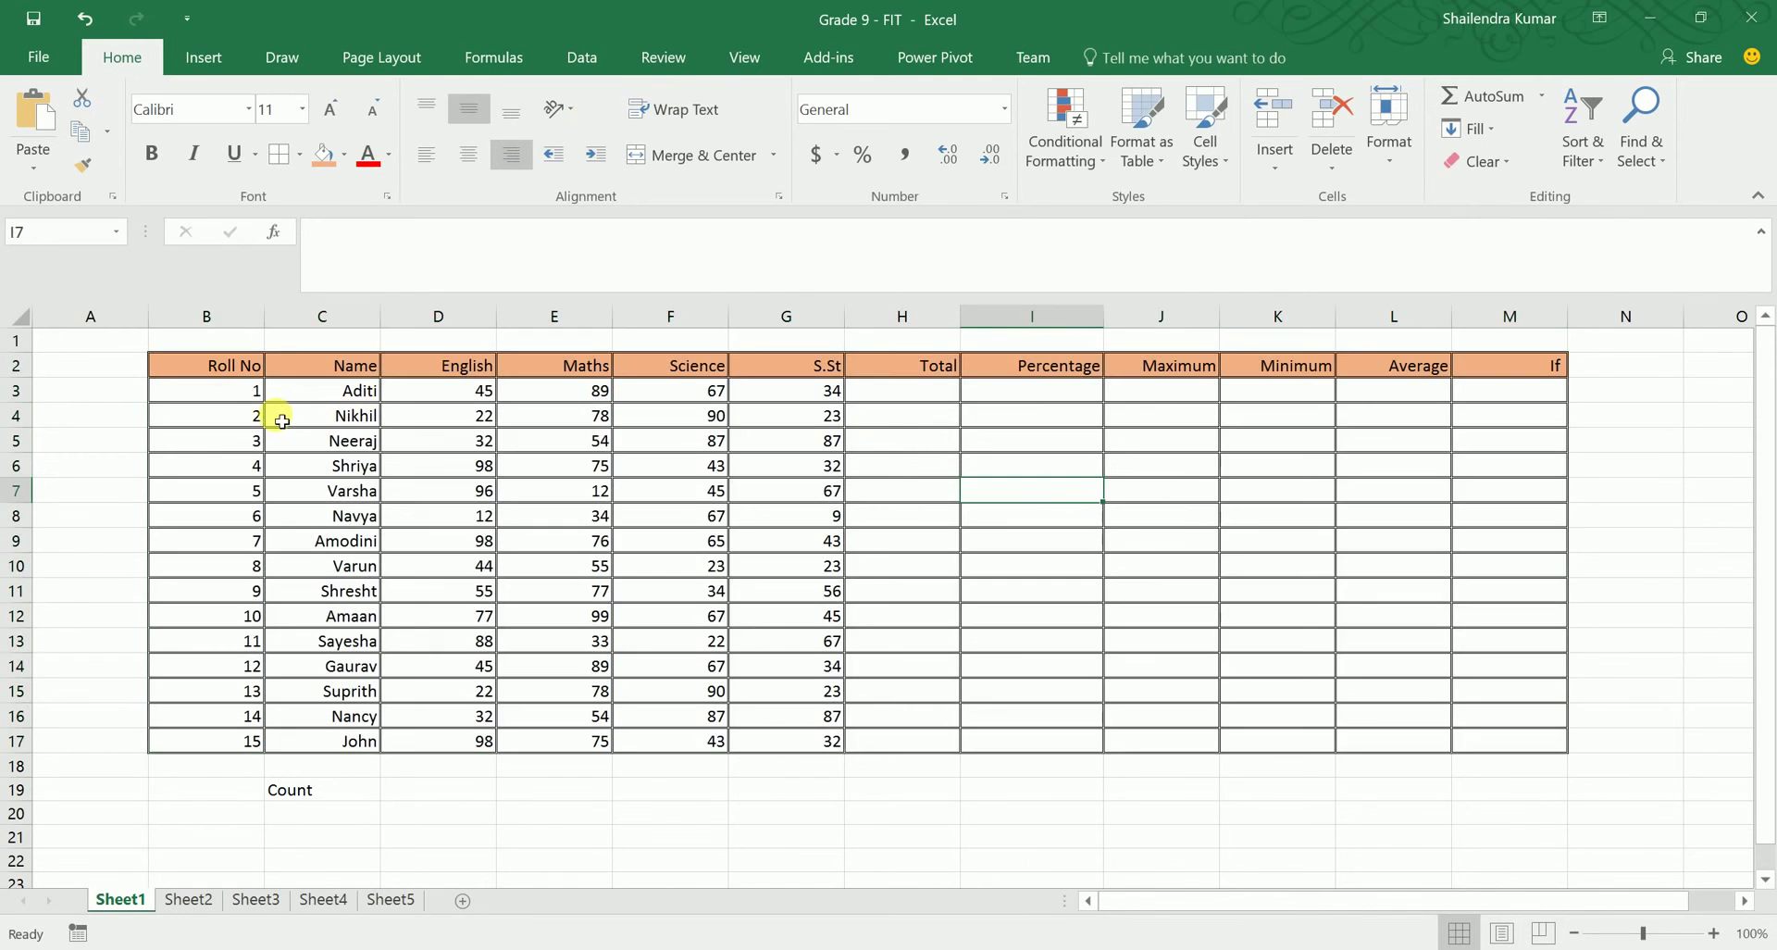
Step: Narrow column B and wrap the text of the Roll No header in B2
left_click(199, 373)
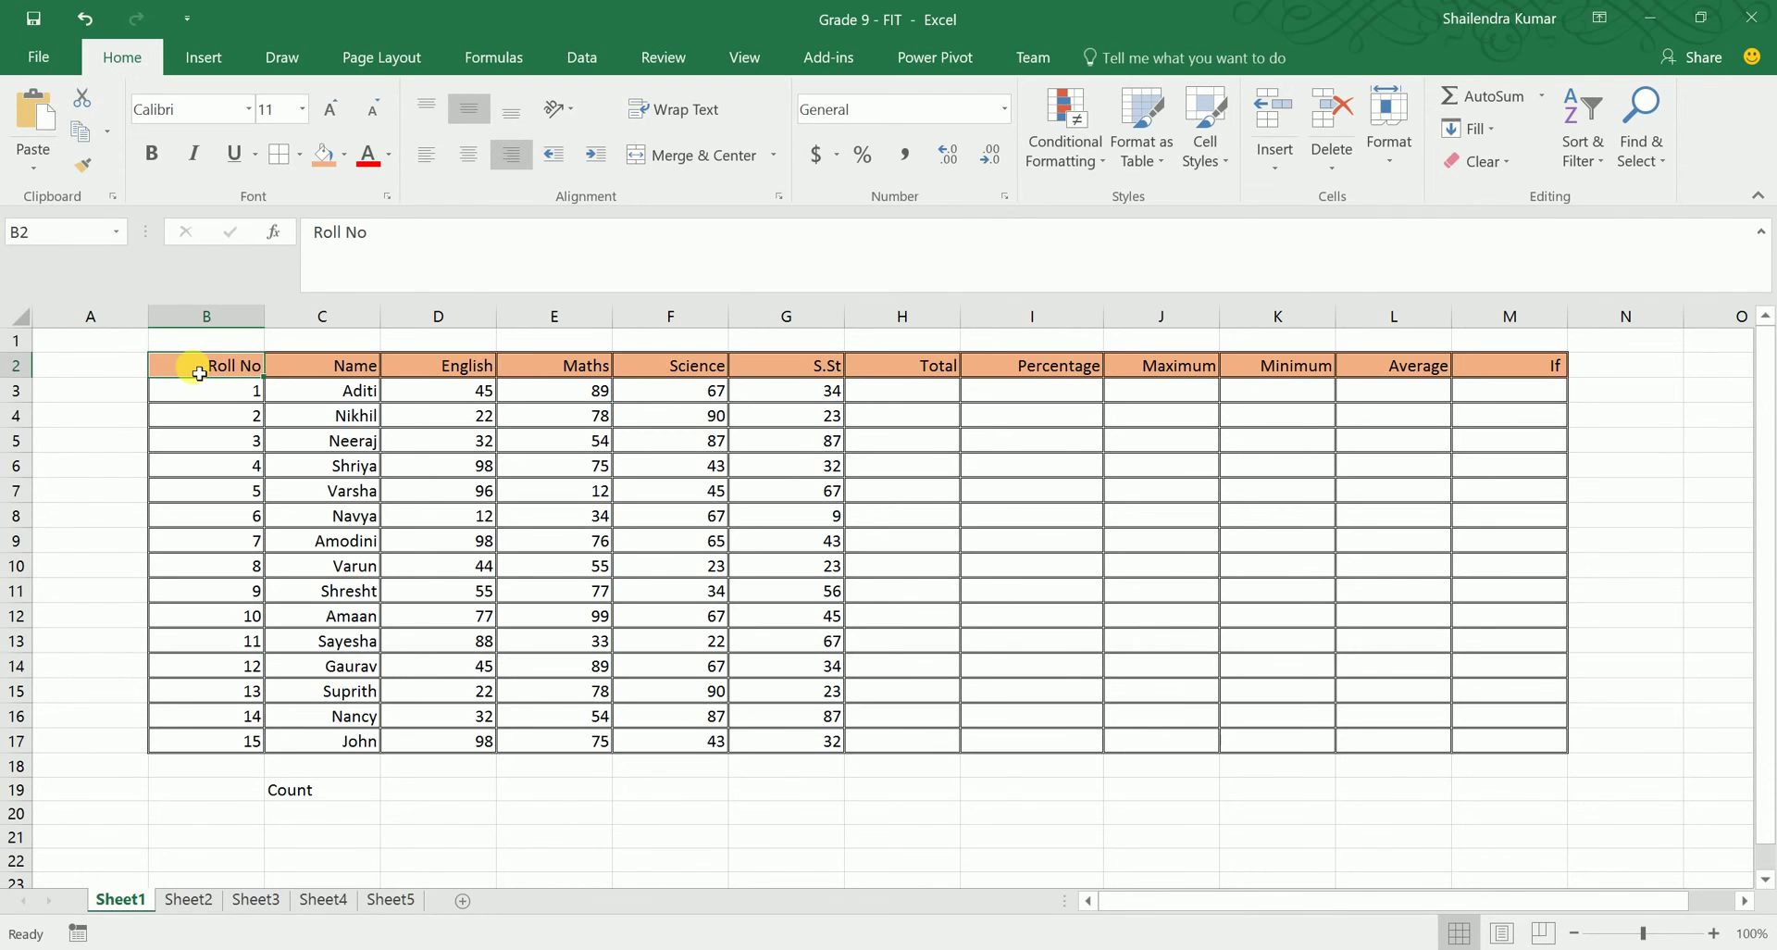
left_click(246, 316)
left_click_drag(265, 319, 205, 332)
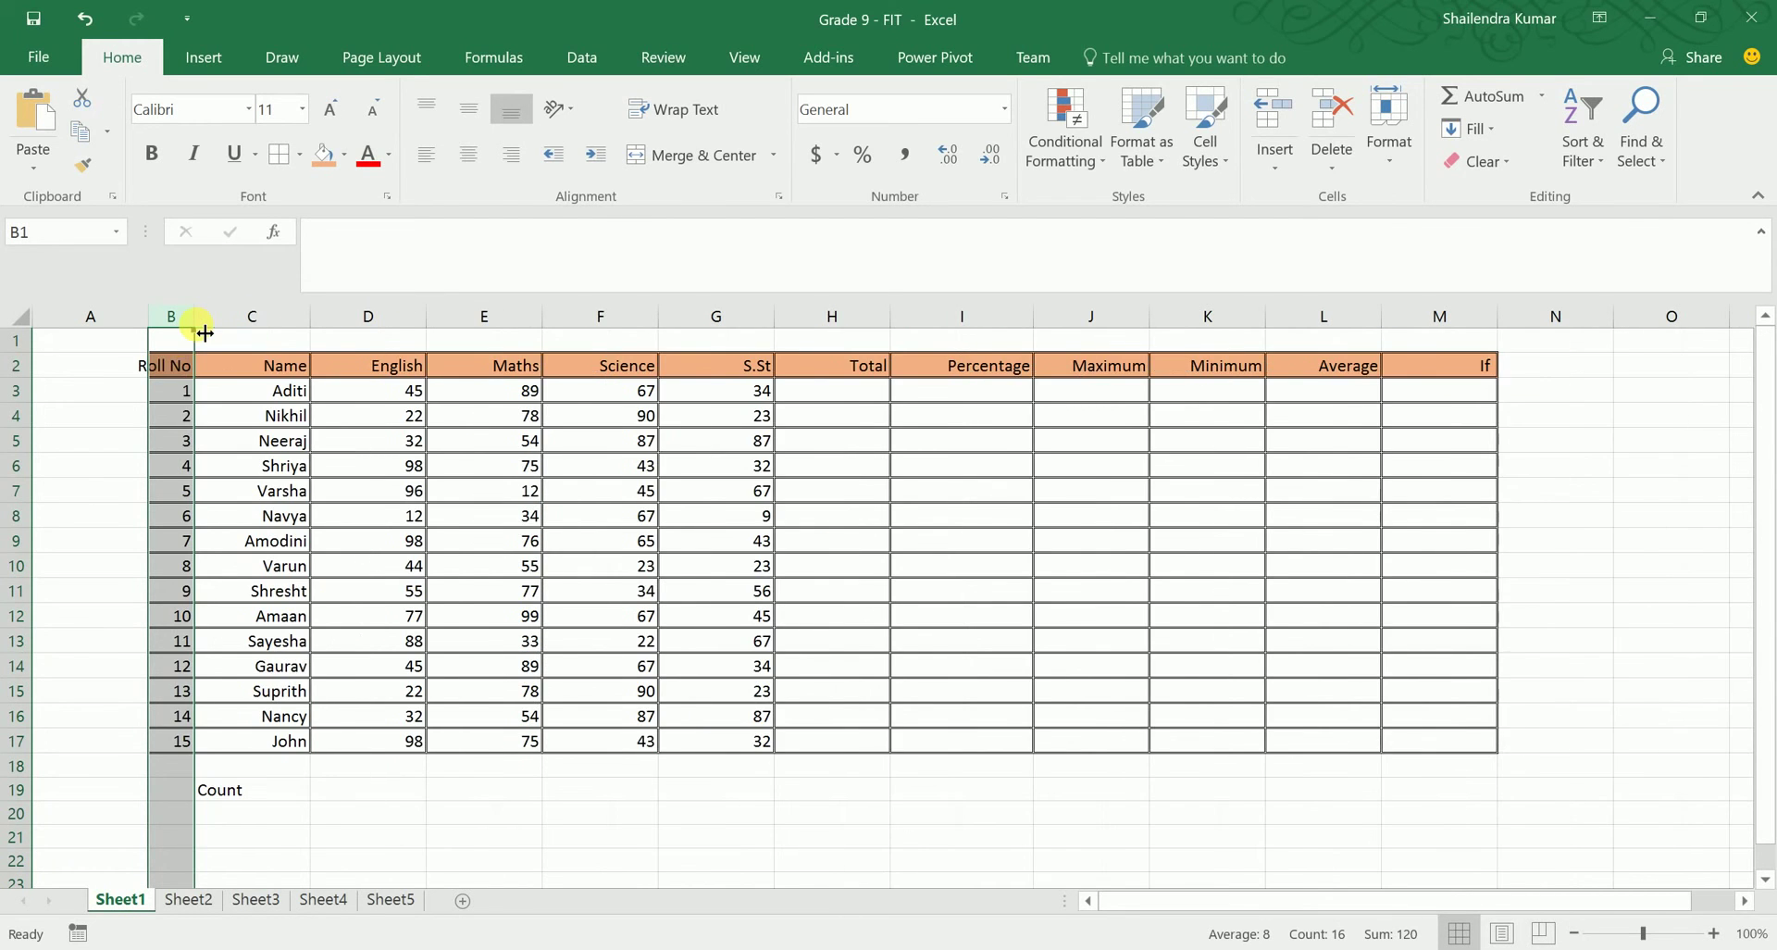
left_click(176, 373)
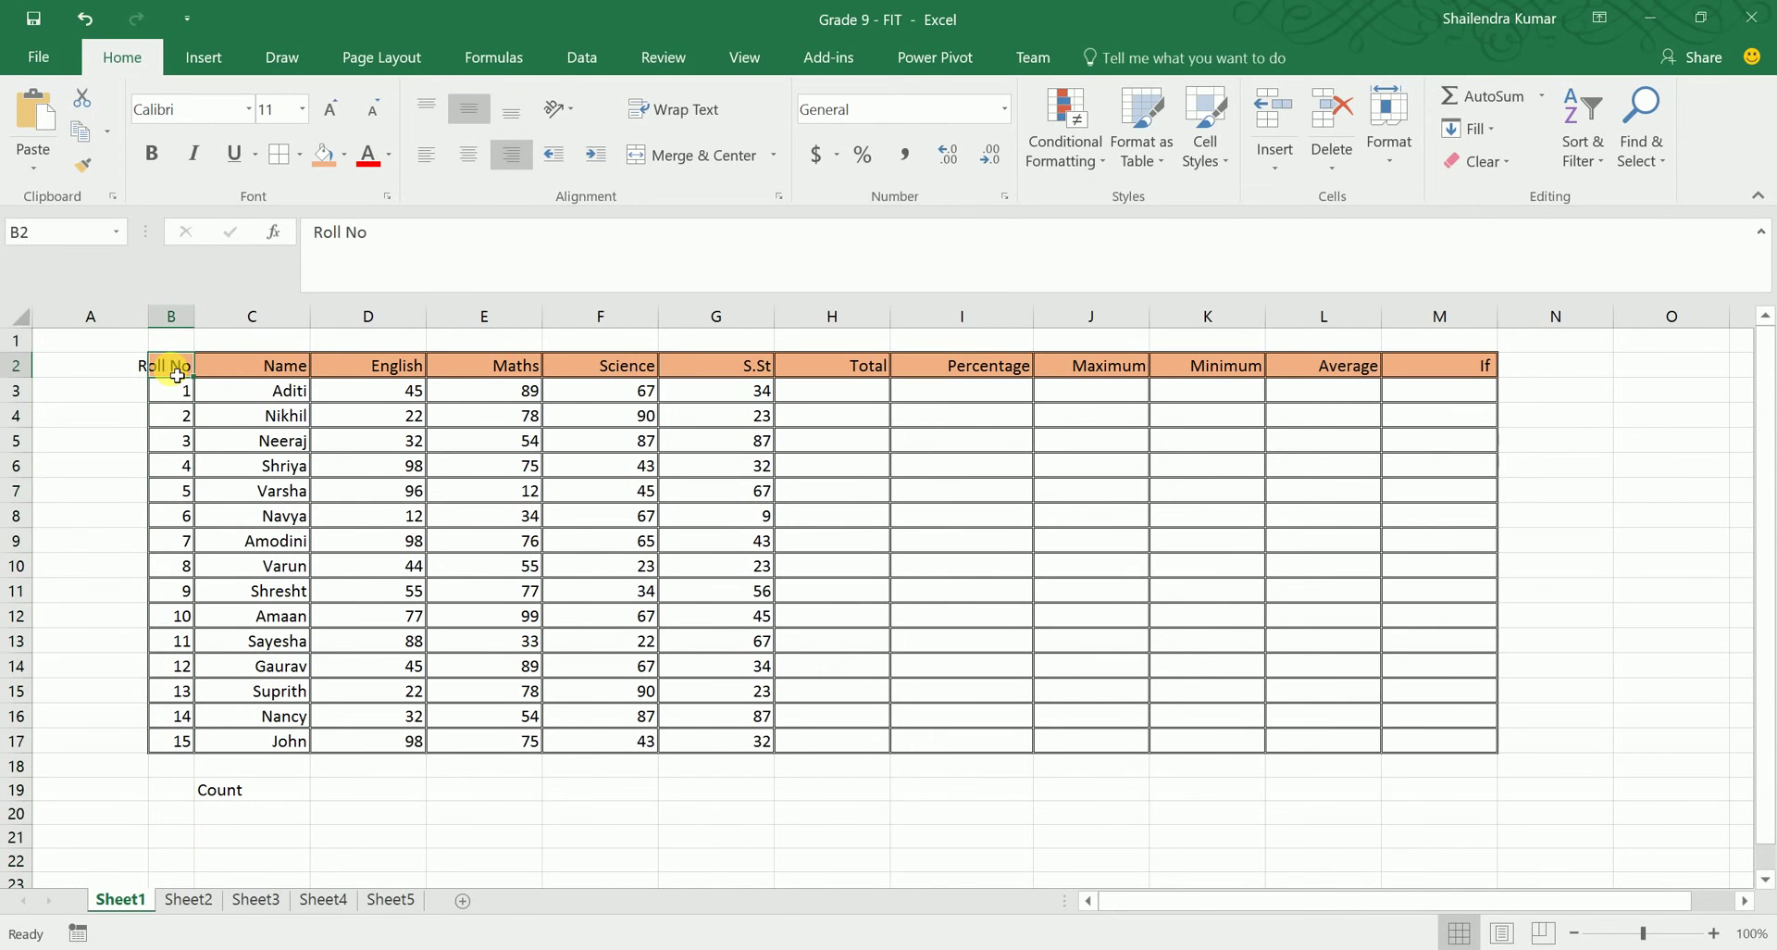
left_click(709, 121)
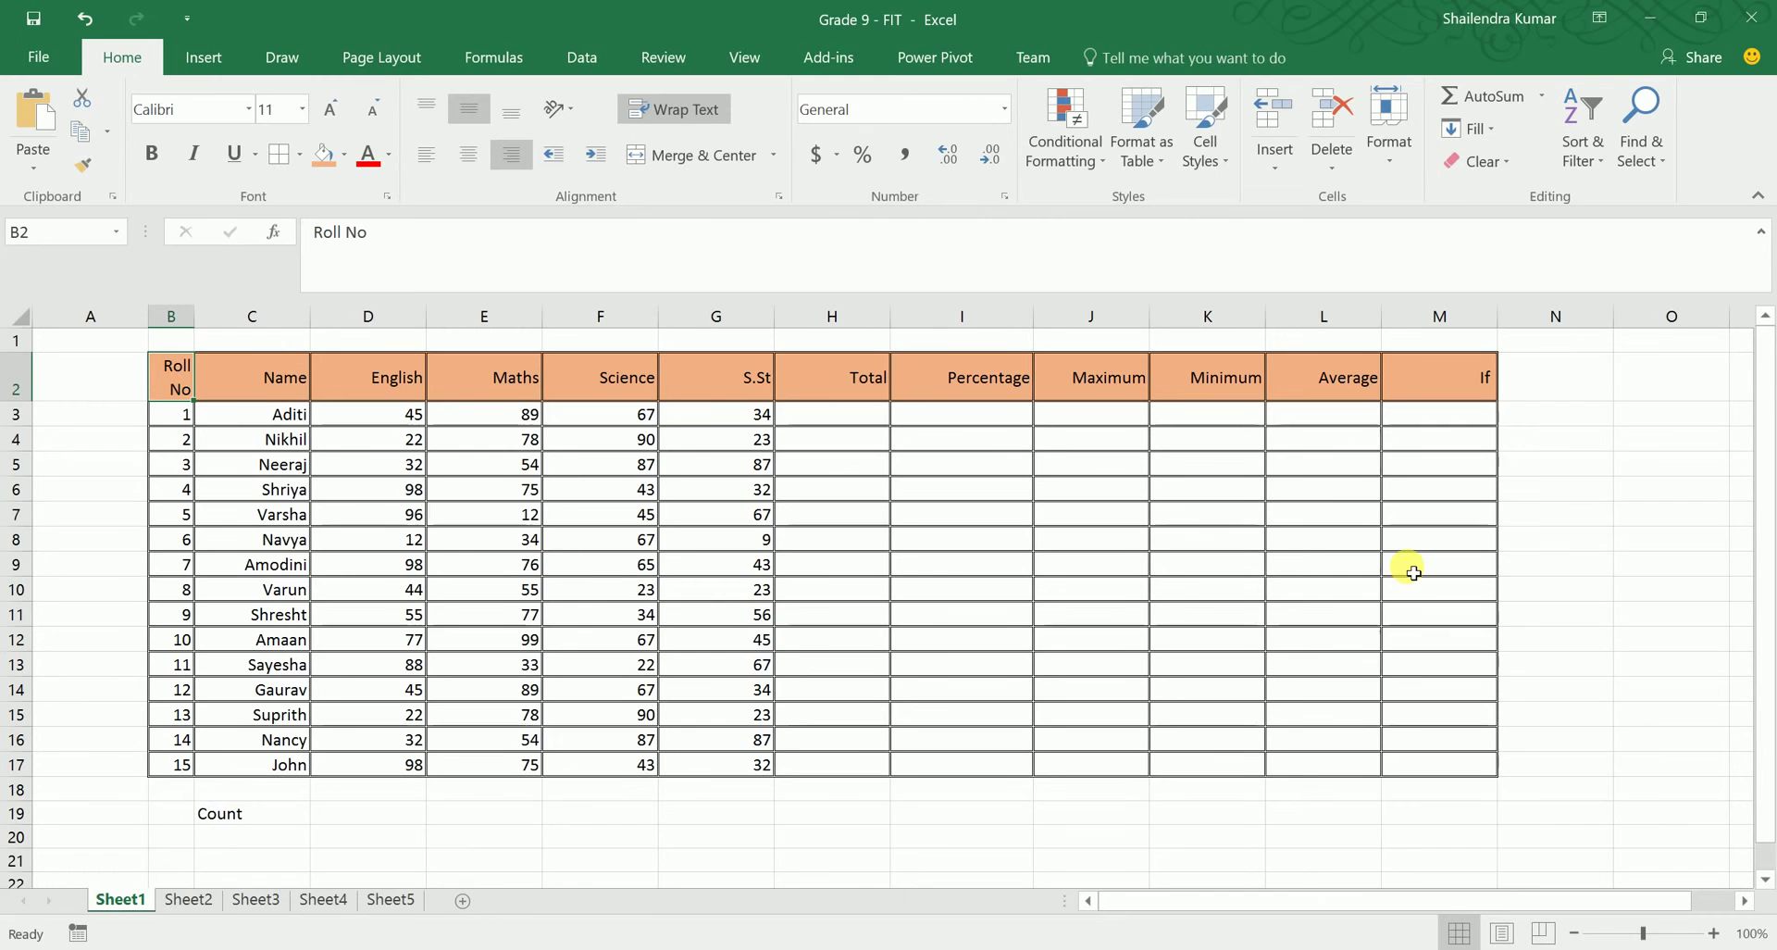
Step: Undo the text wrap in B2 and the width change of column B
key("ctrl+z")
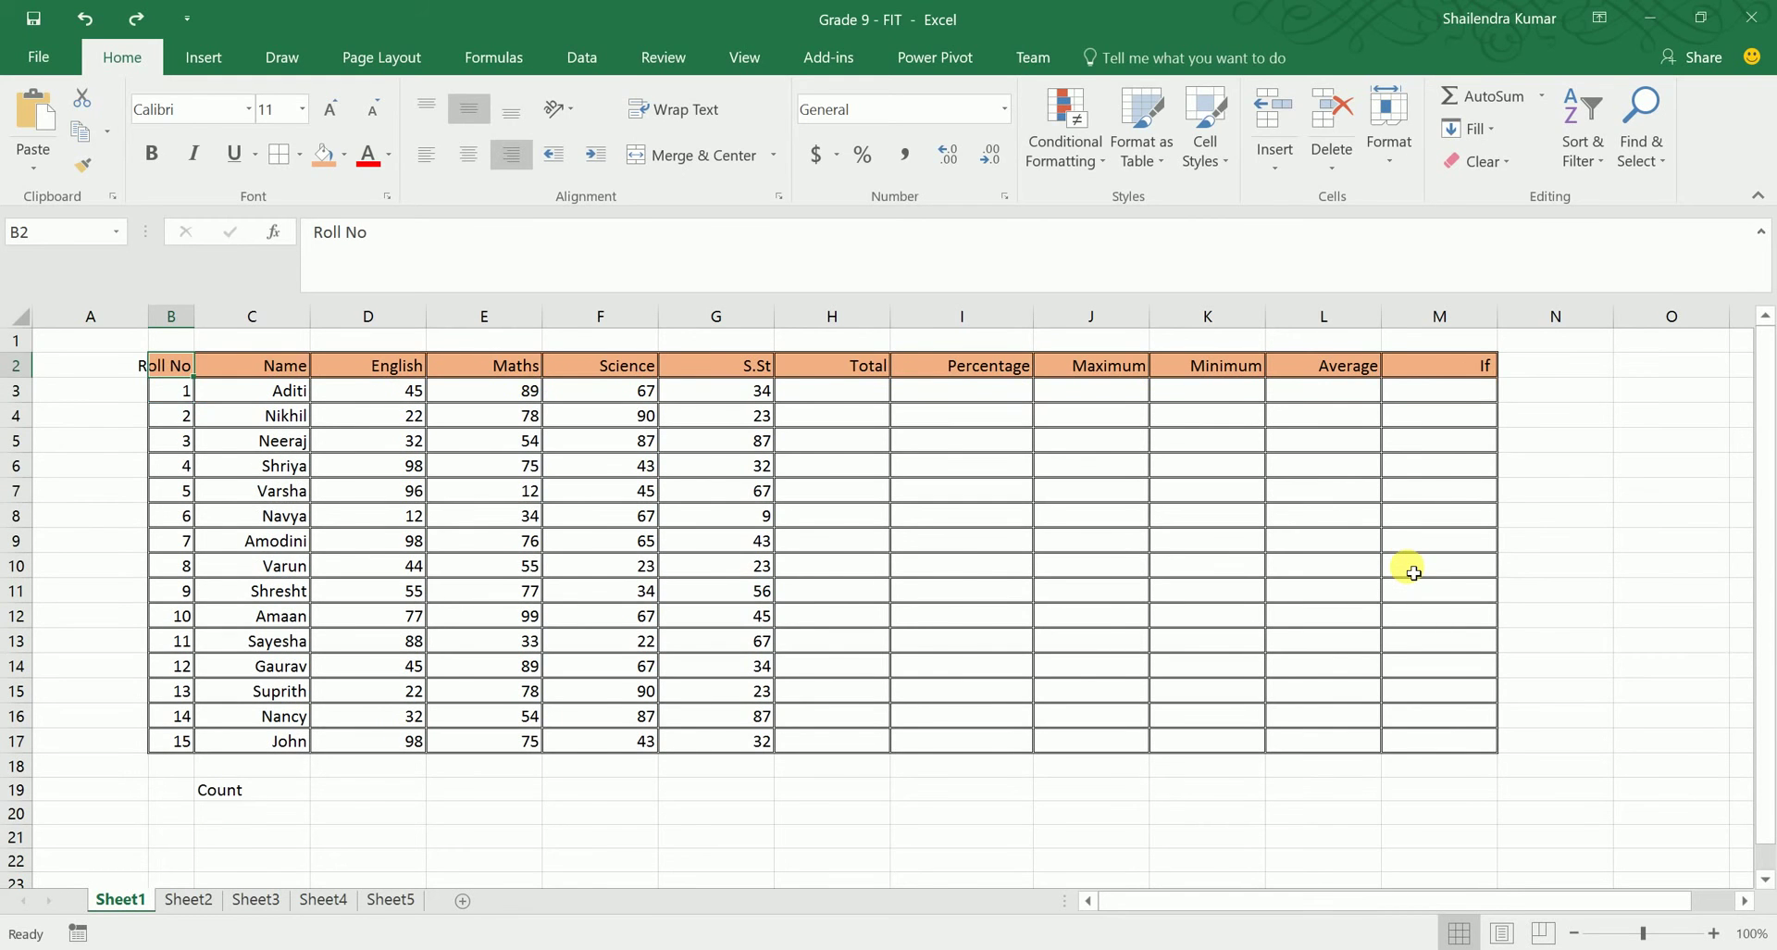
key("ctrl+z")
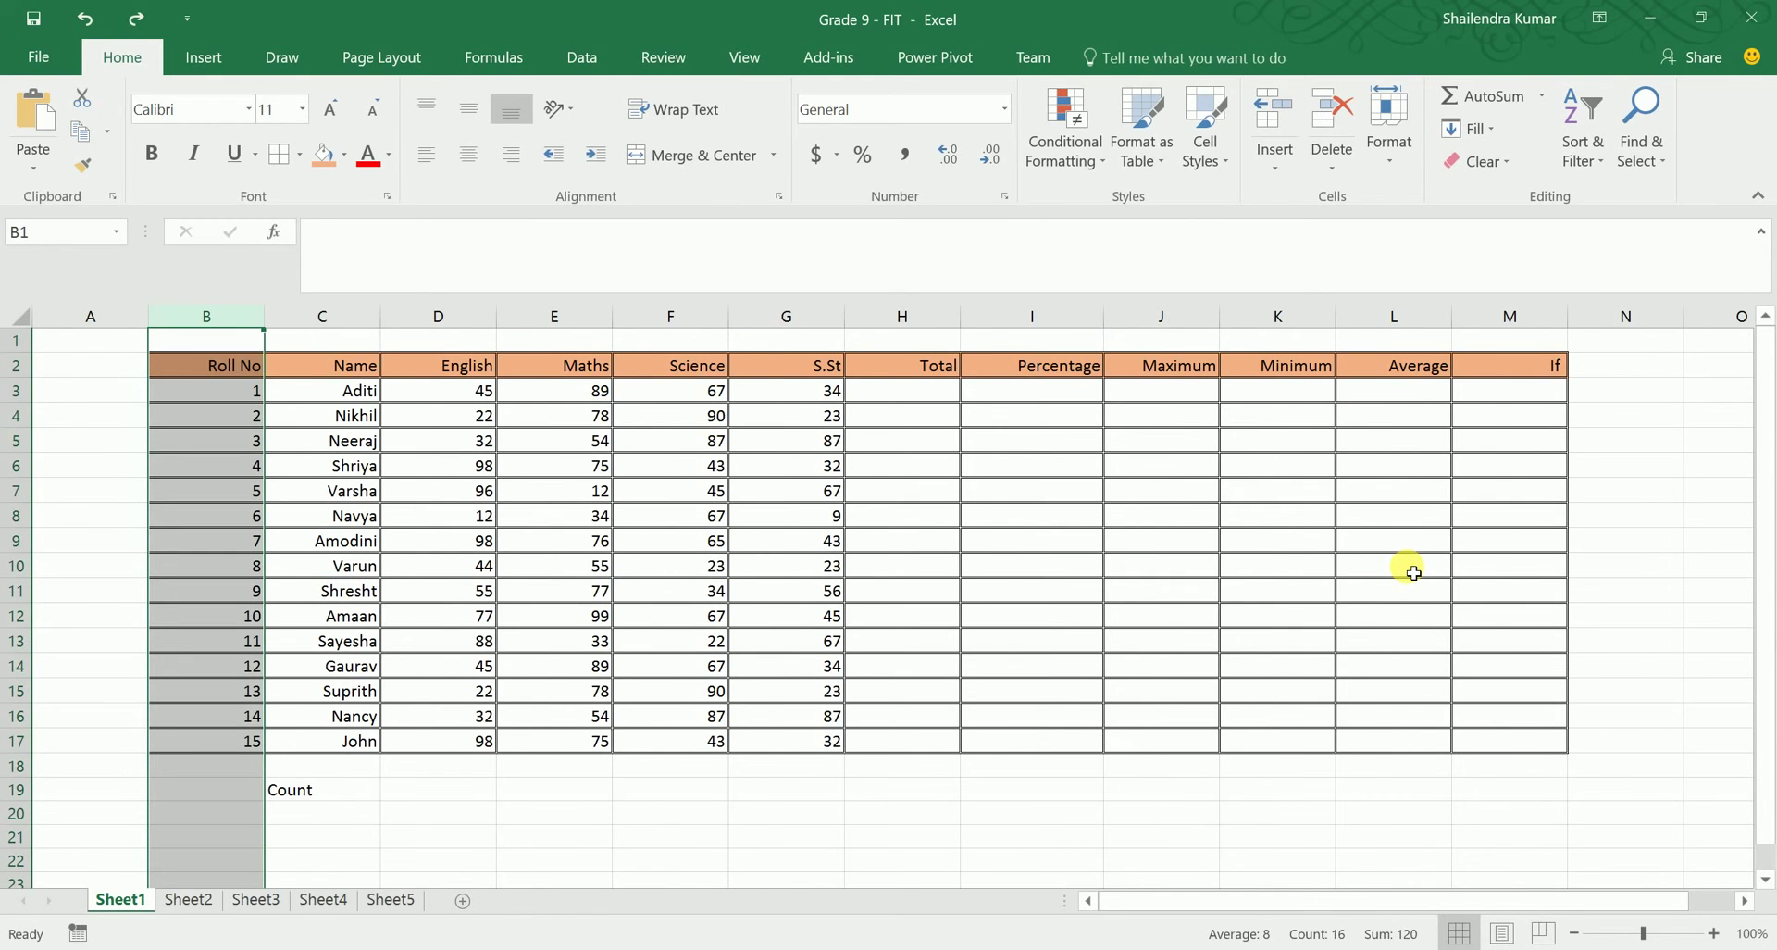
left_click(1012, 587)
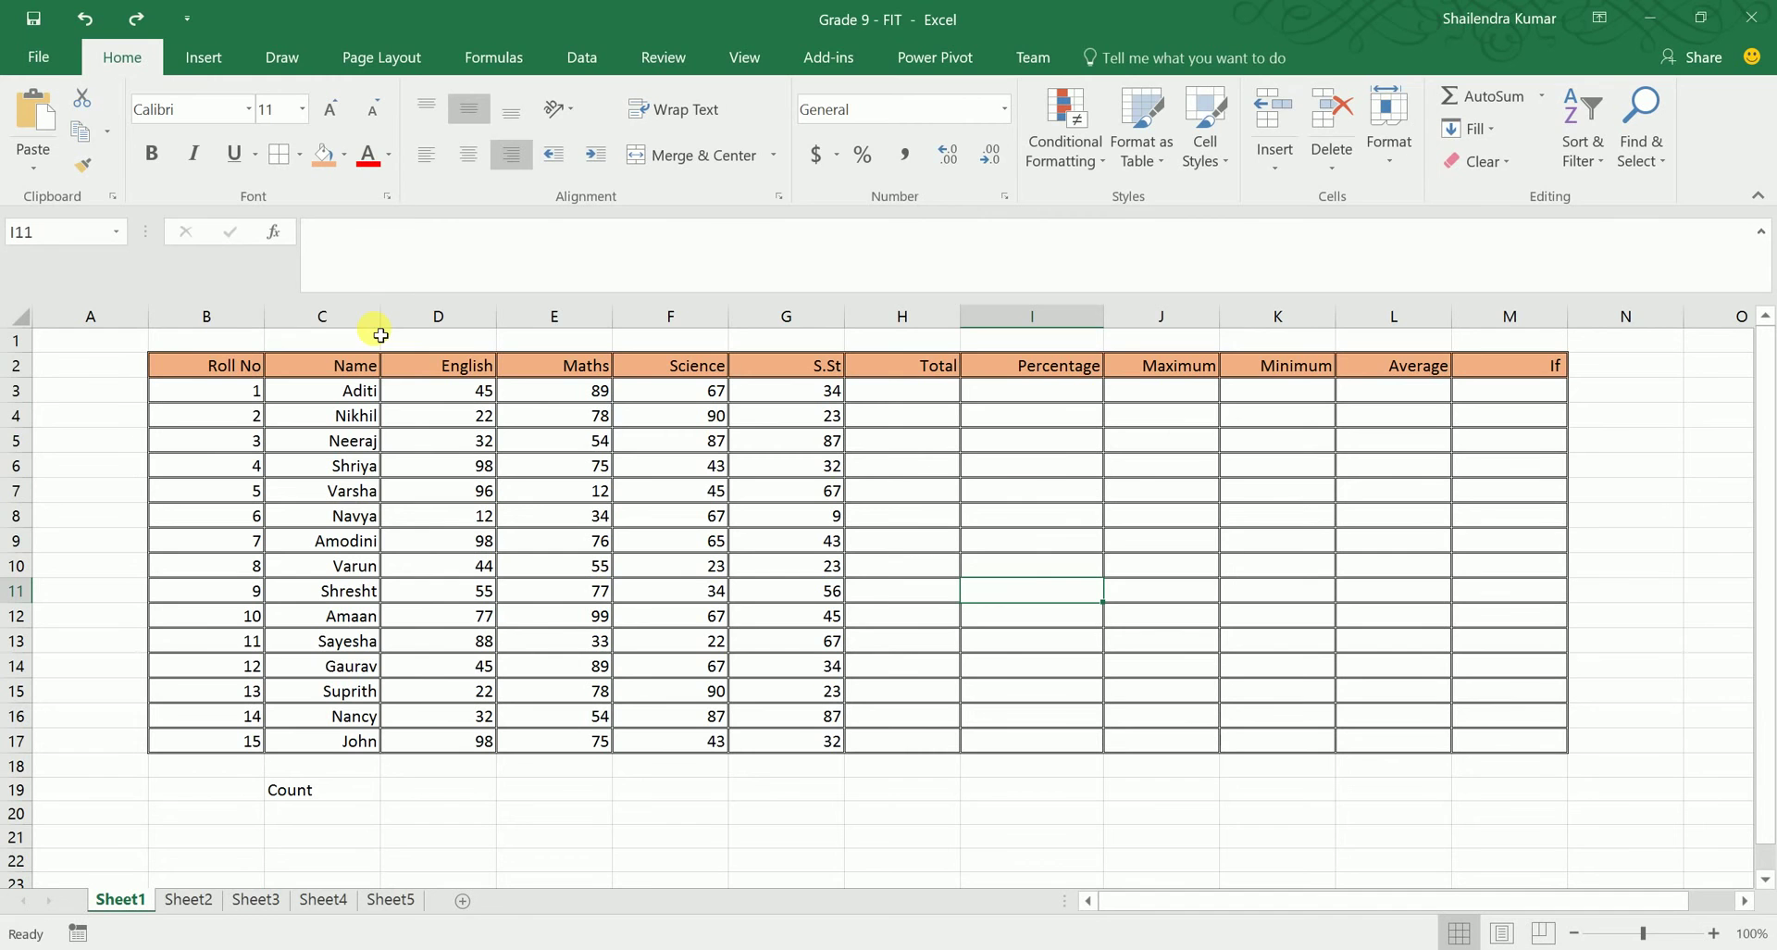
Step: Merge and center B1:M1 above the table and enter the title GRADE 9 - RESULT SHEET
left_click_drag(207, 342, 1548, 360)
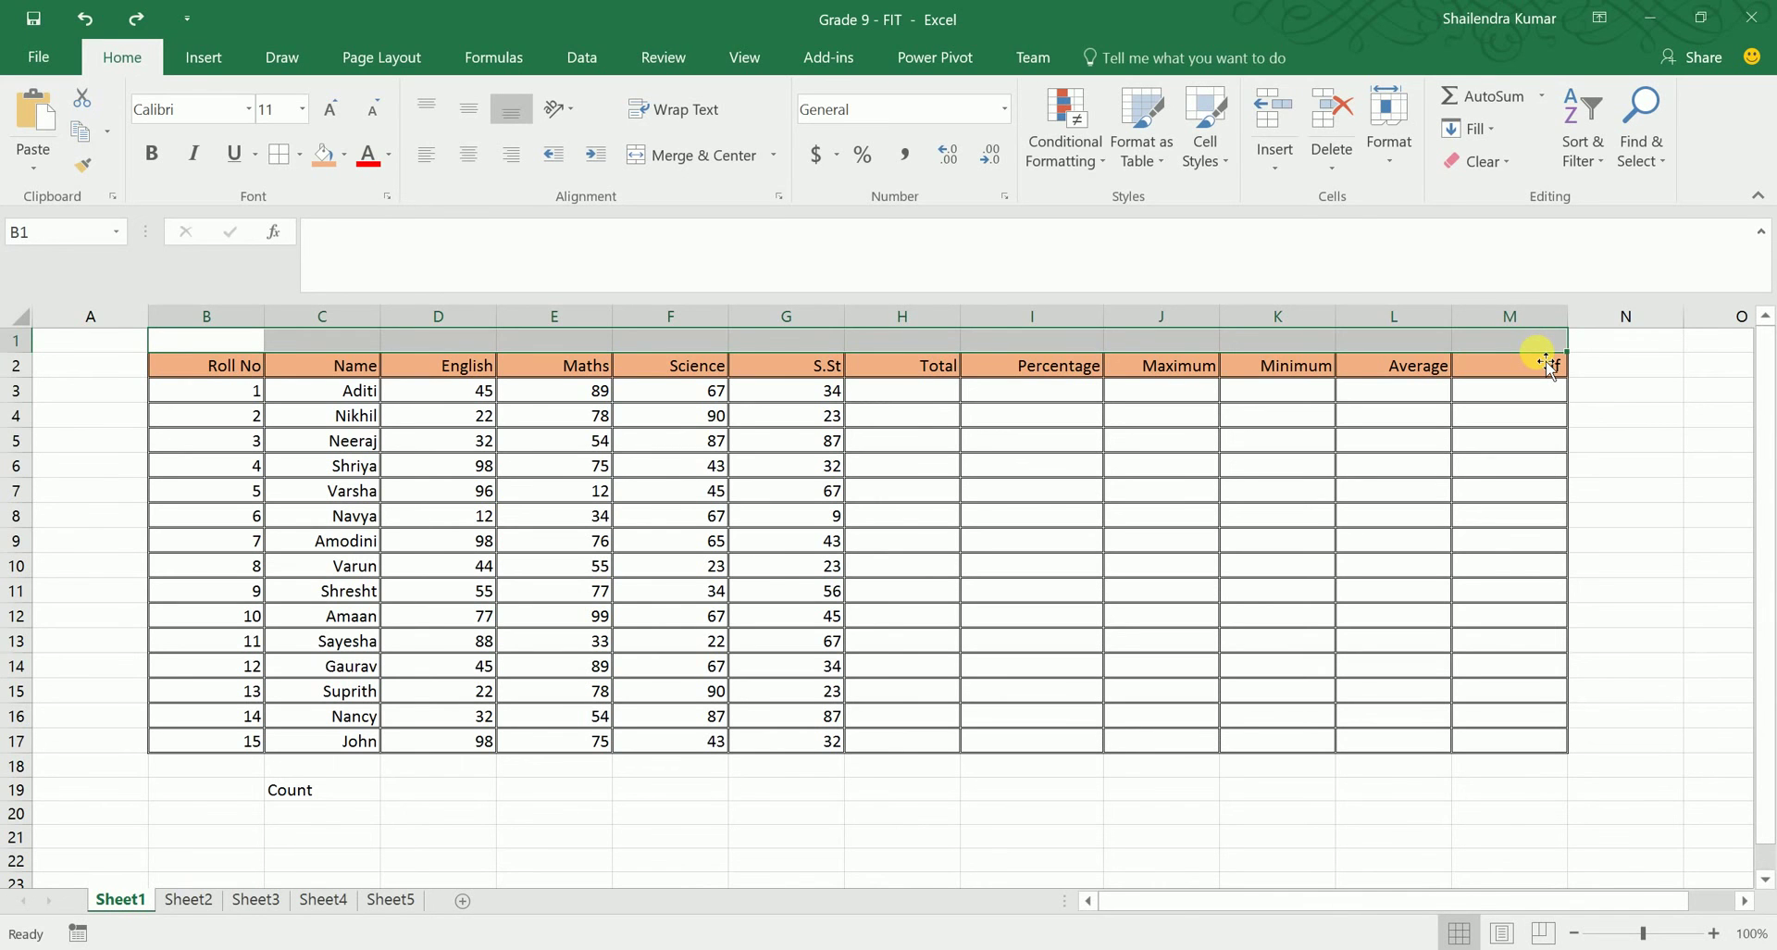
left_click(718, 157)
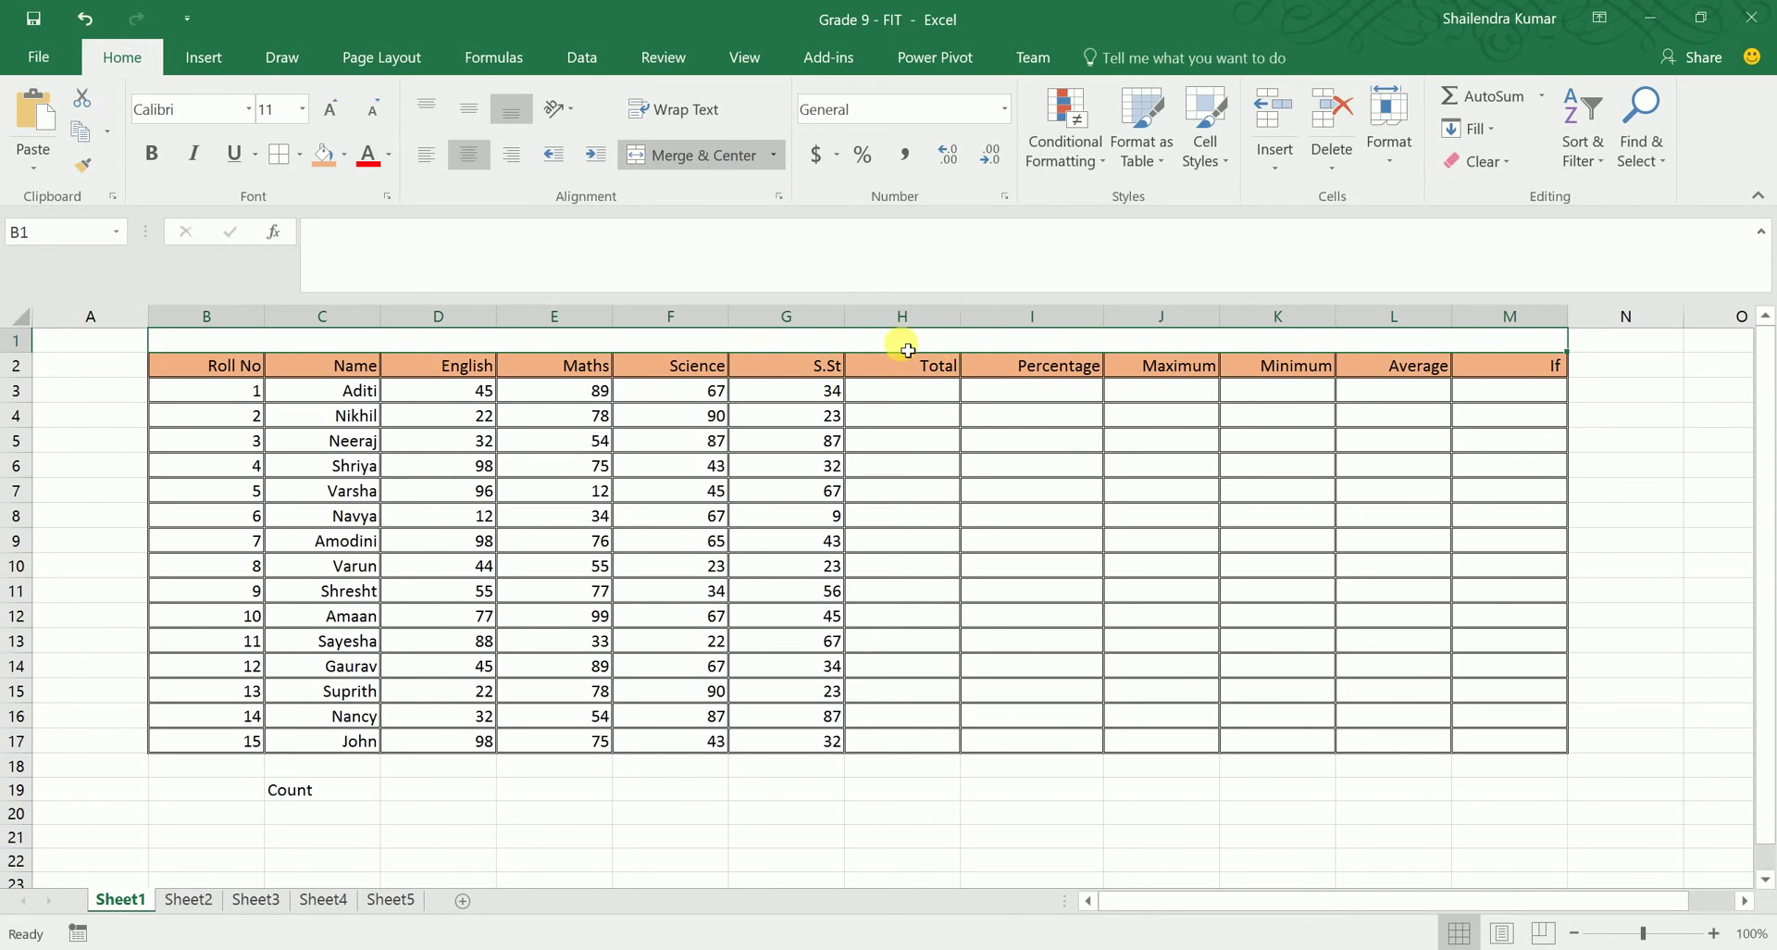
double_click(966, 347)
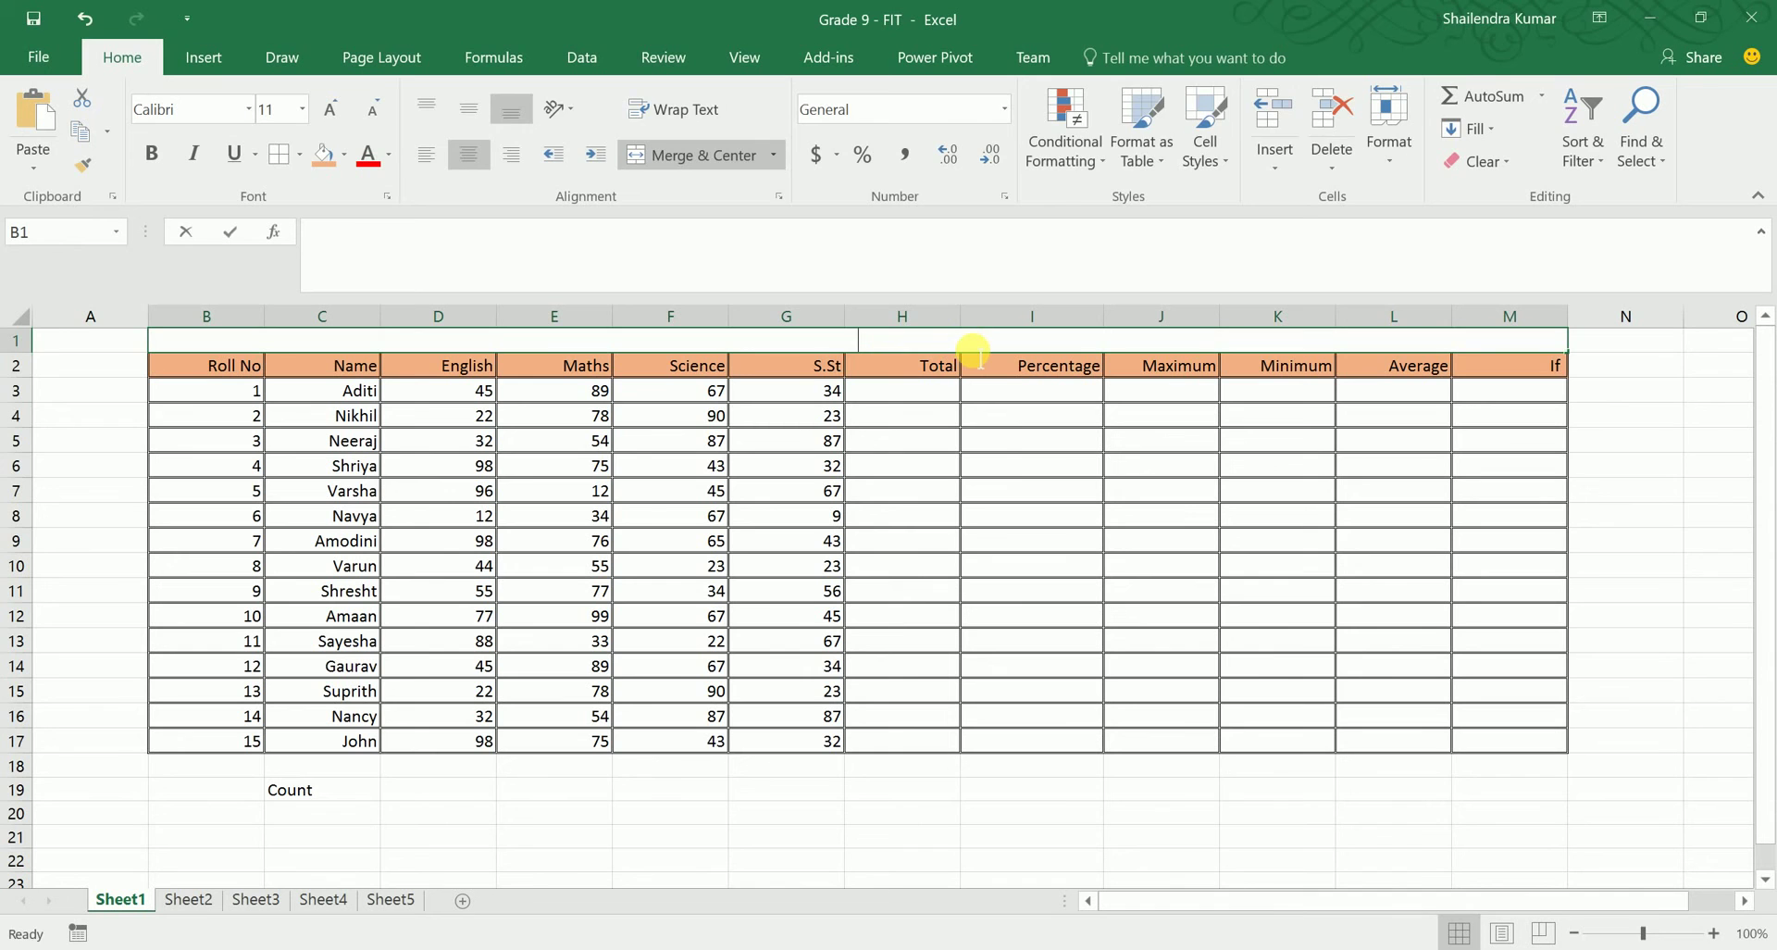
type("GRA")
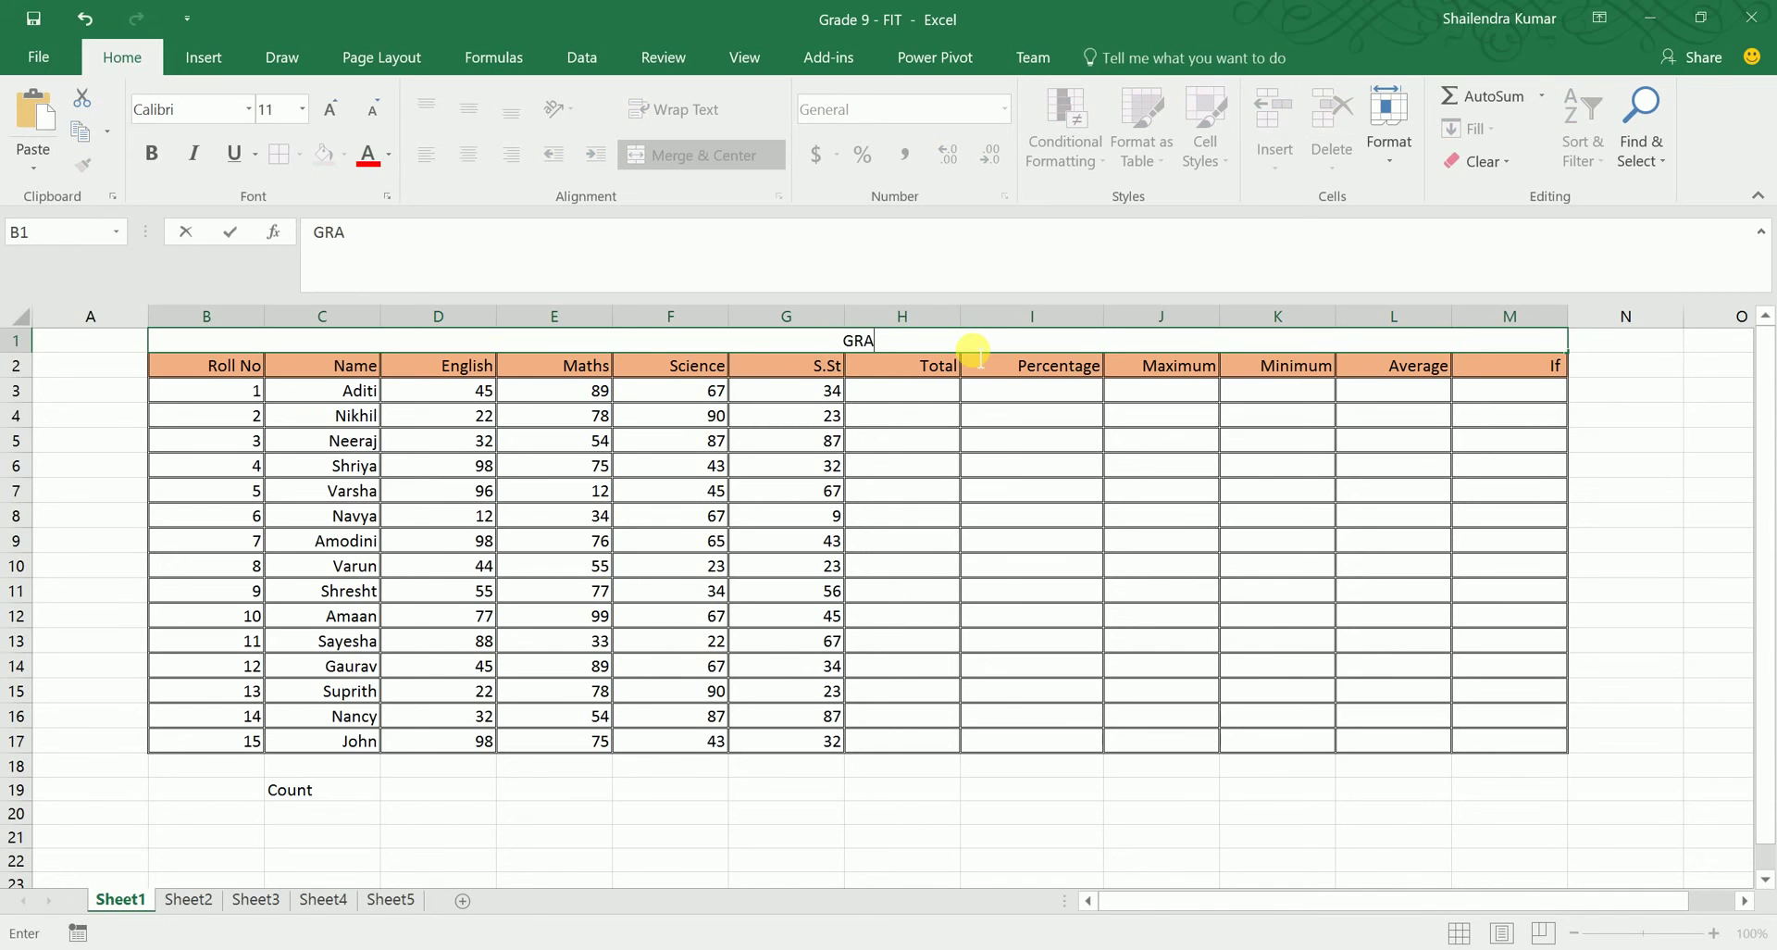
type("DE 9 - RESULT")
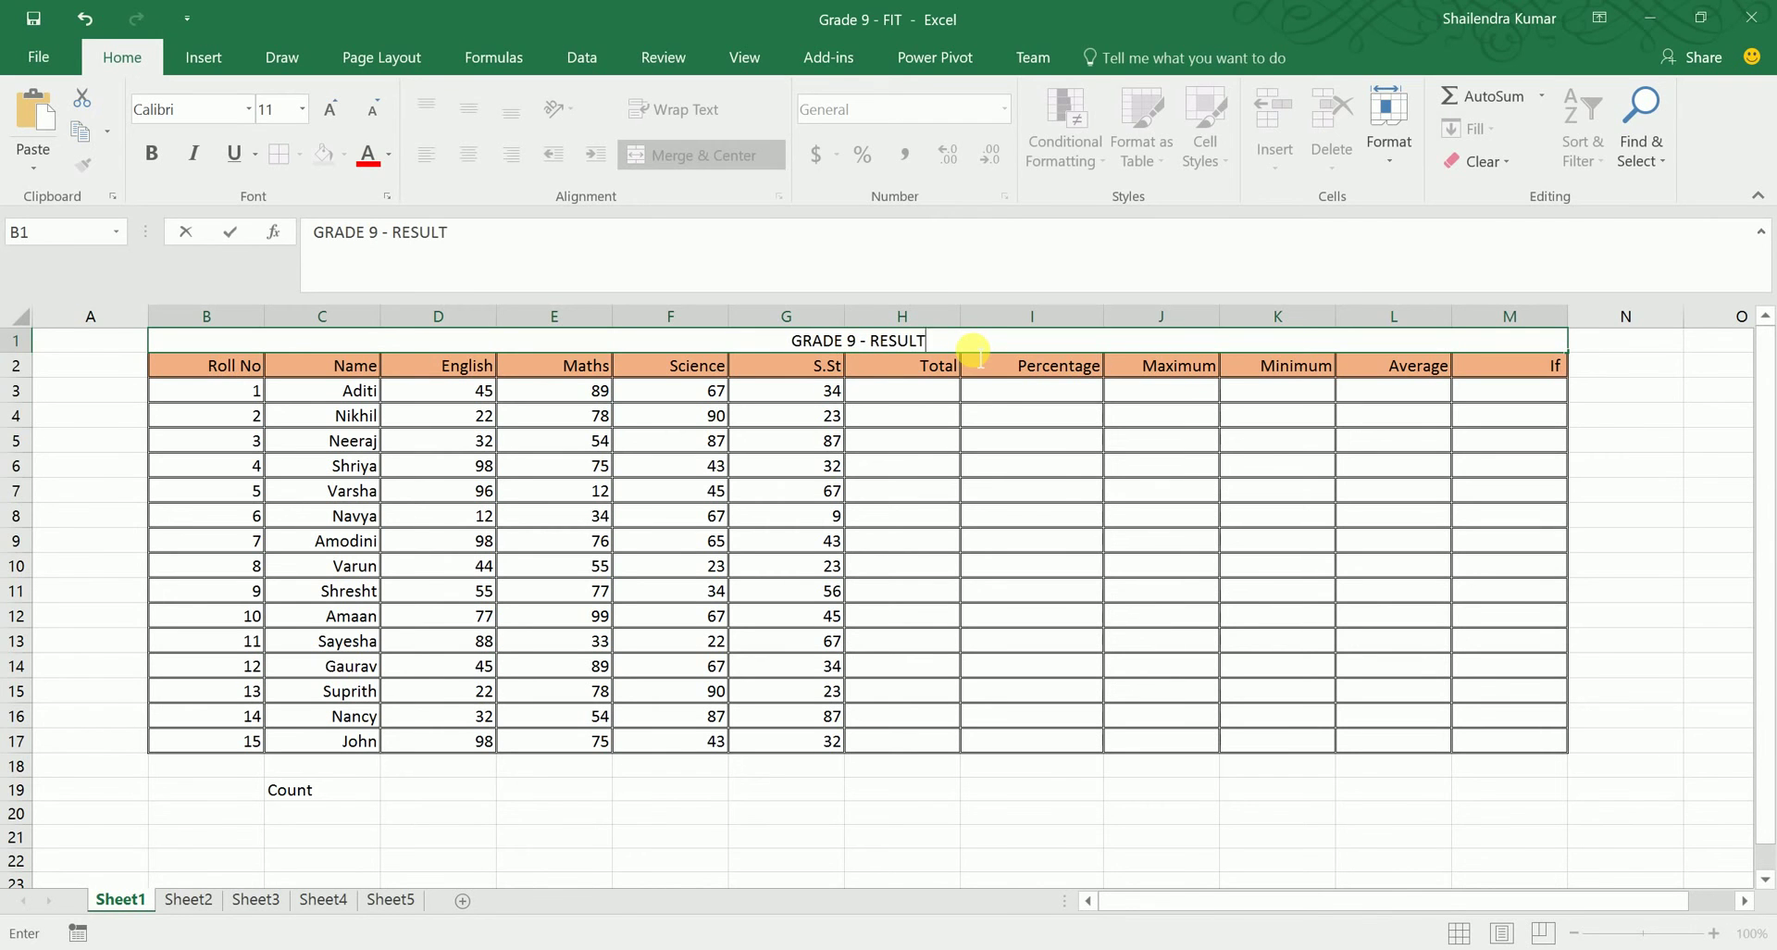
type(" SHEET")
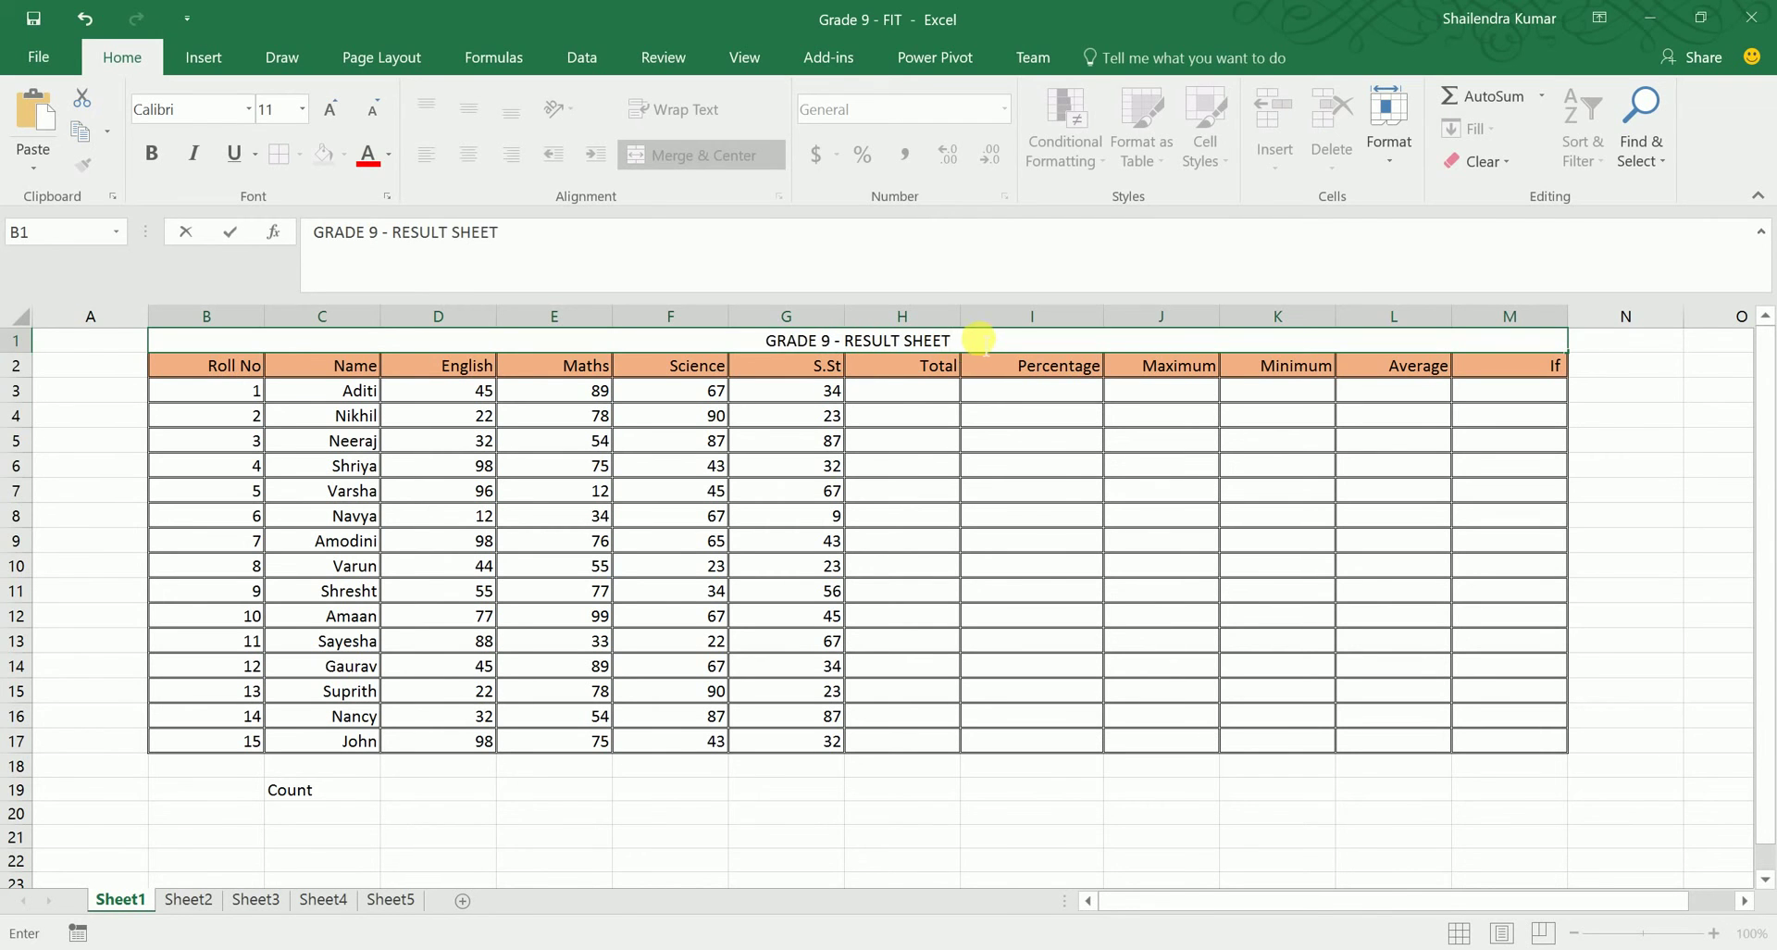
left_click(957, 489)
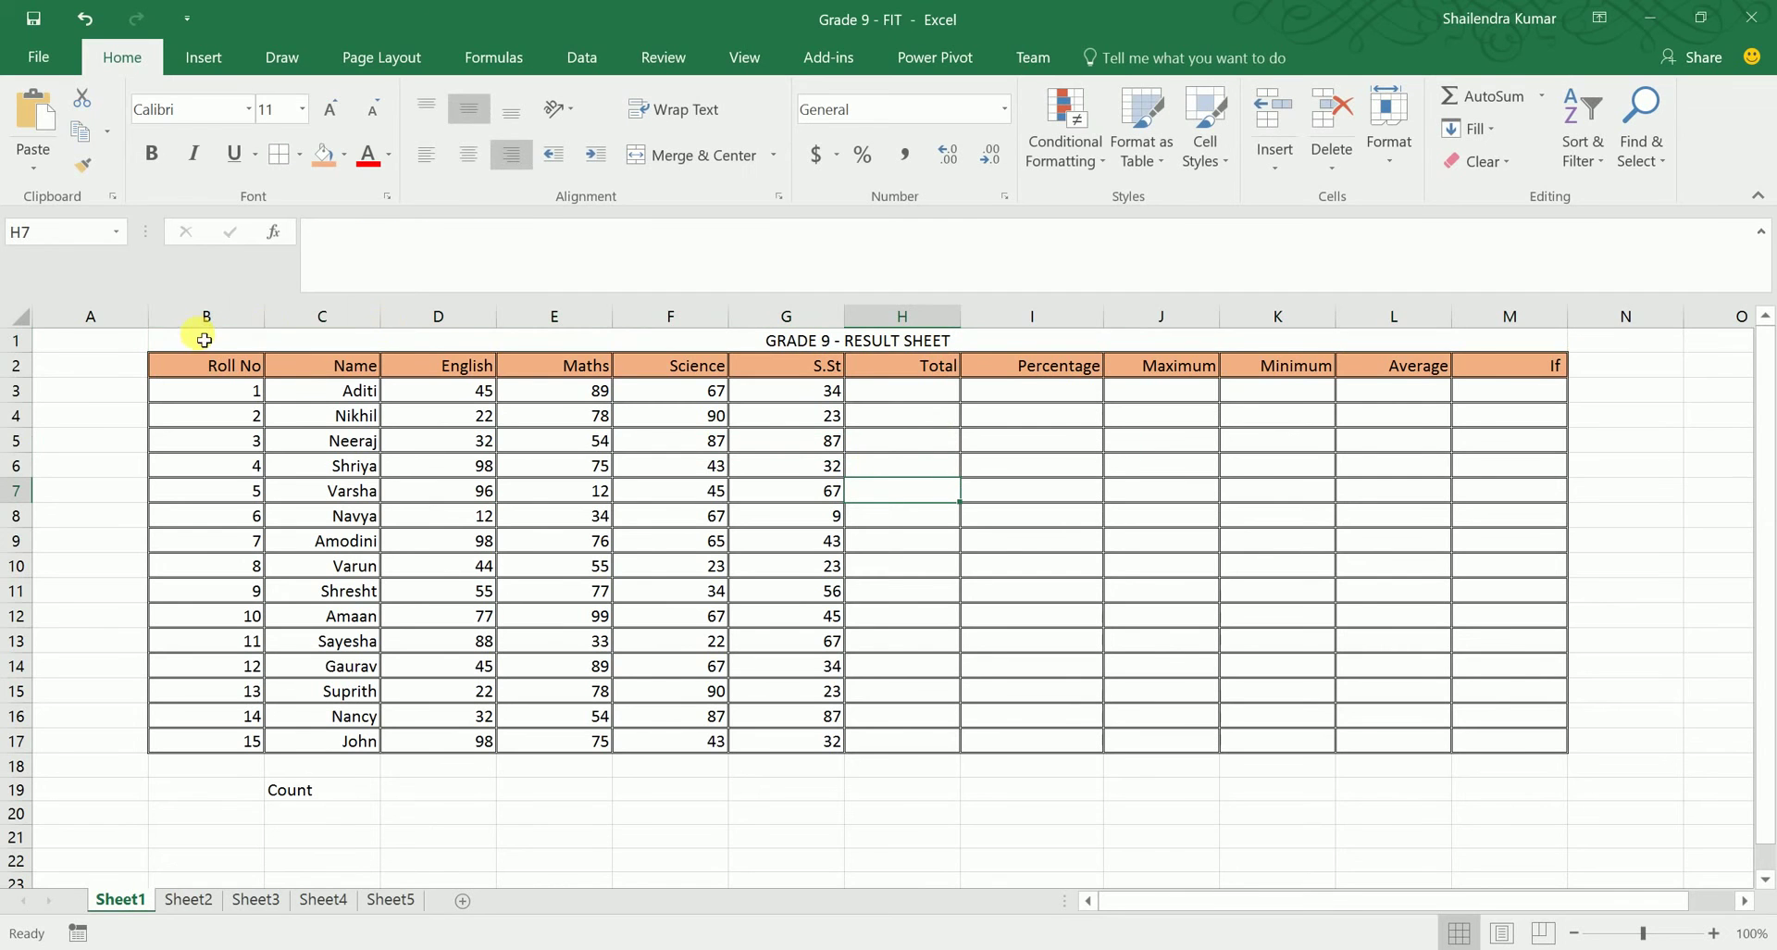
Step: Format the title in the merged row 1 cell with font size 24 and the Arial Black font
left_click(615, 347)
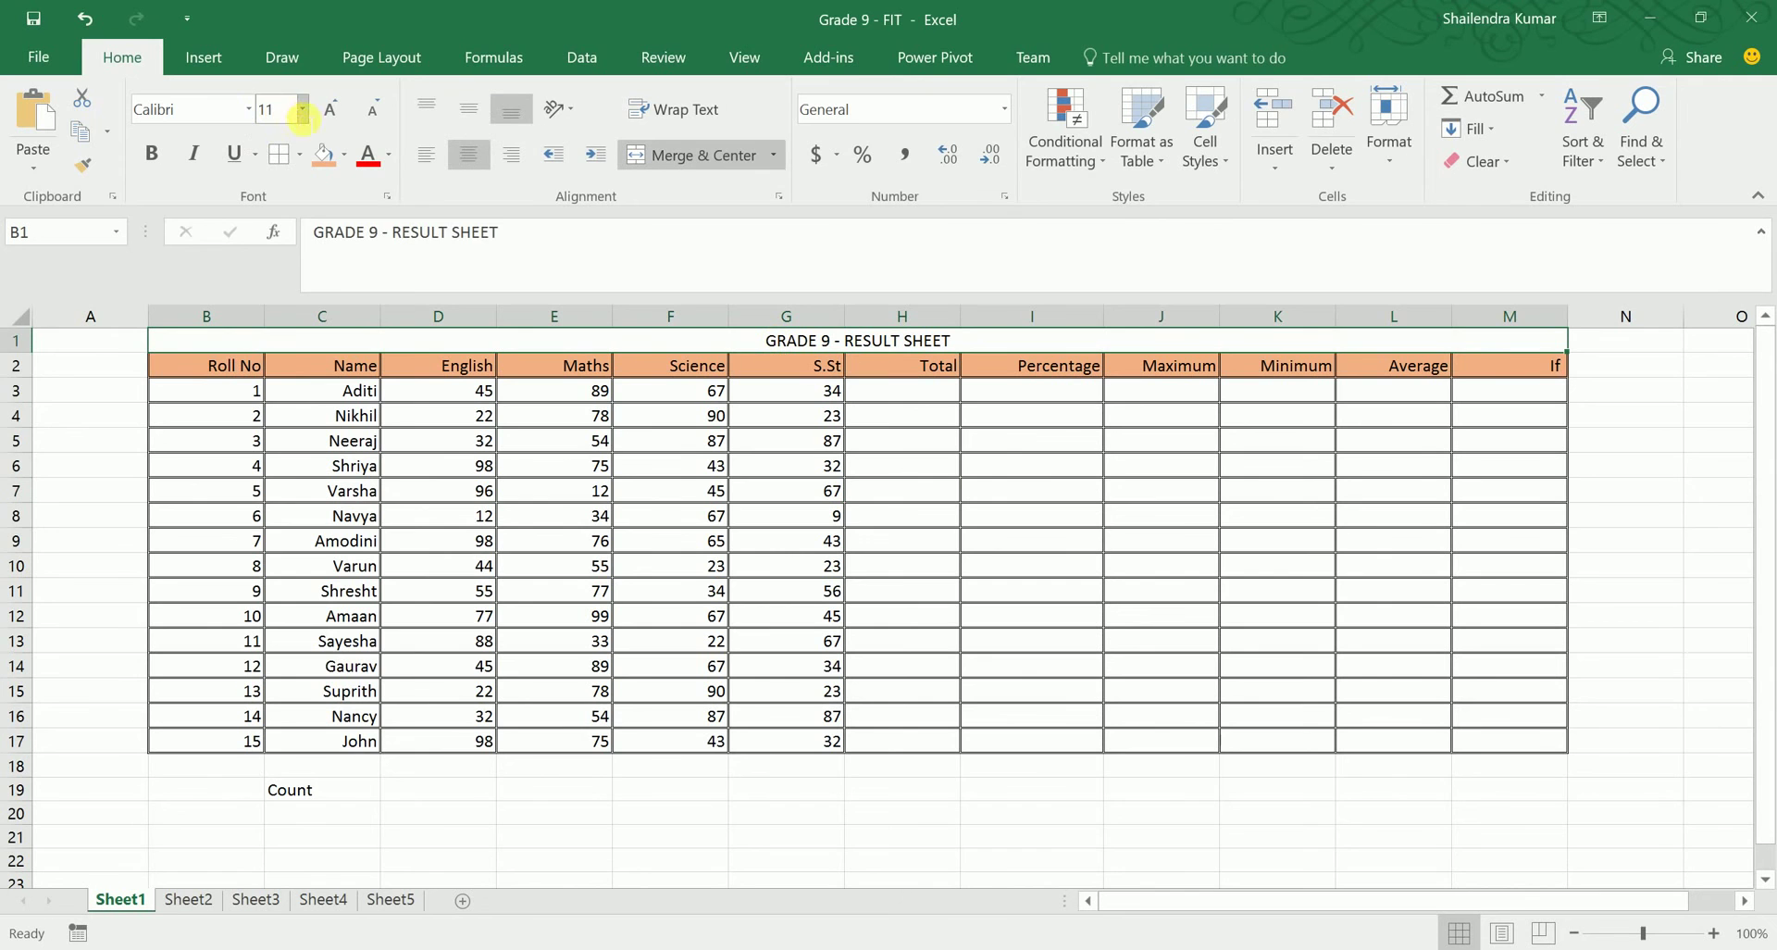
left_click(303, 110)
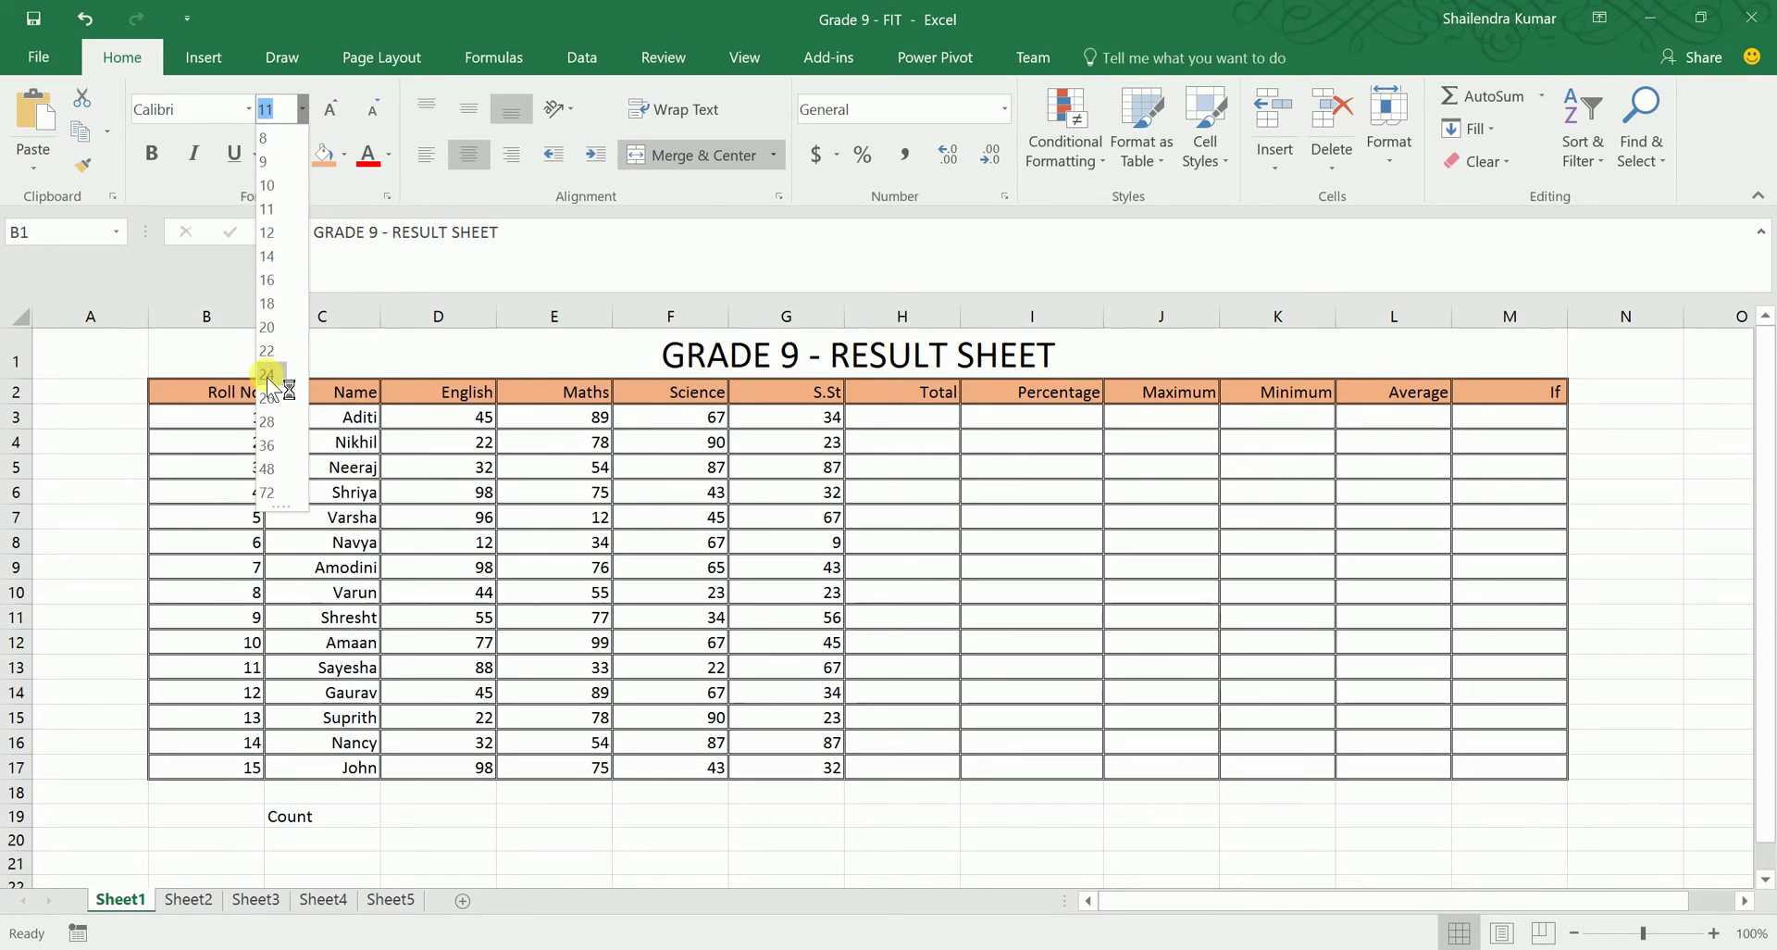
left_click(266, 374)
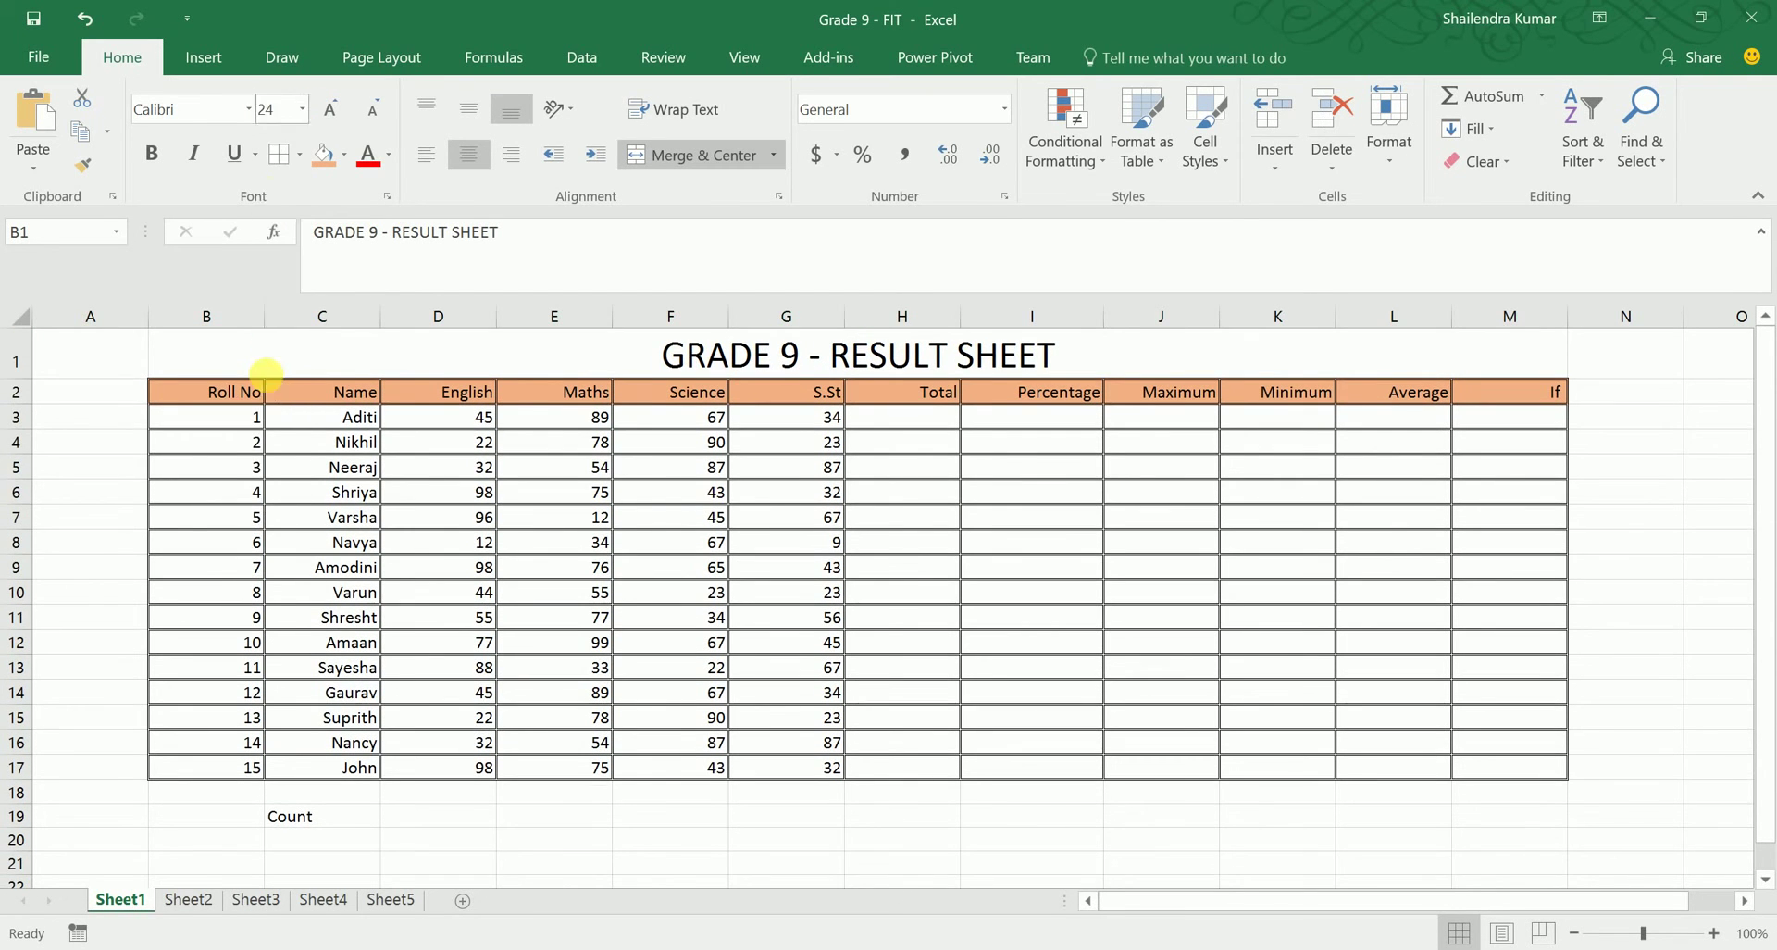
left_click(248, 110)
left_click(248, 329)
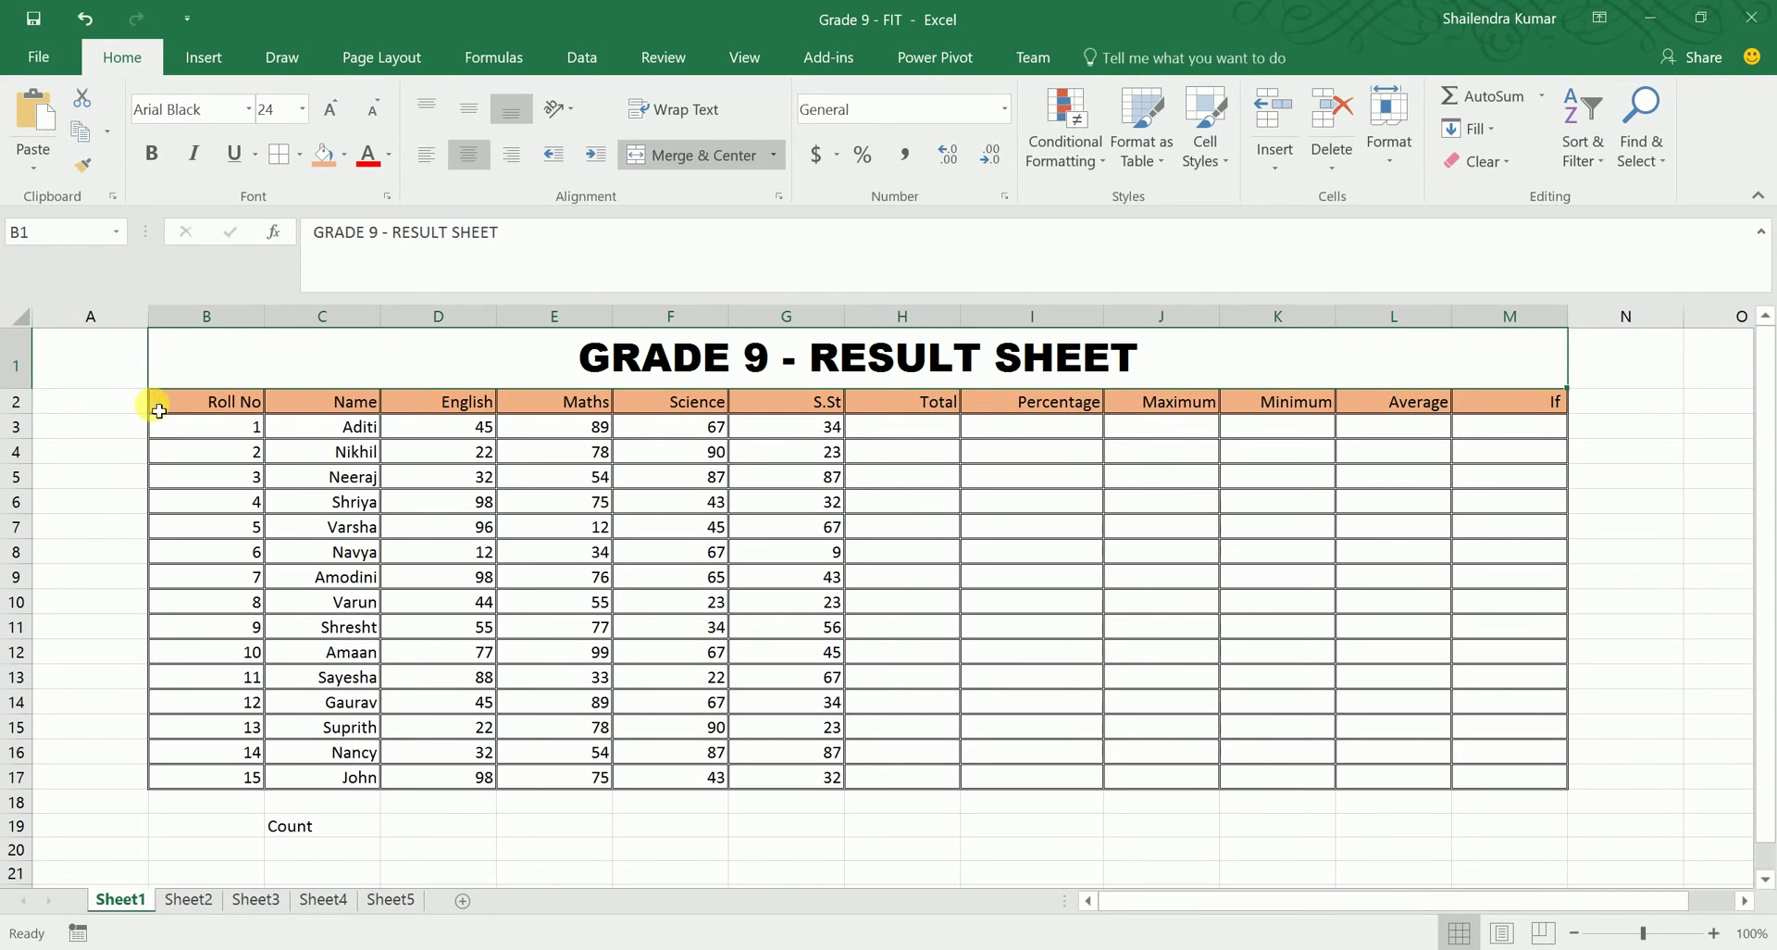
Step: Select the header row, B2:M2, and angle its text counterclockwise
left_click_drag(223, 396, 365, 400)
left_click_drag(526, 412, 1521, 405)
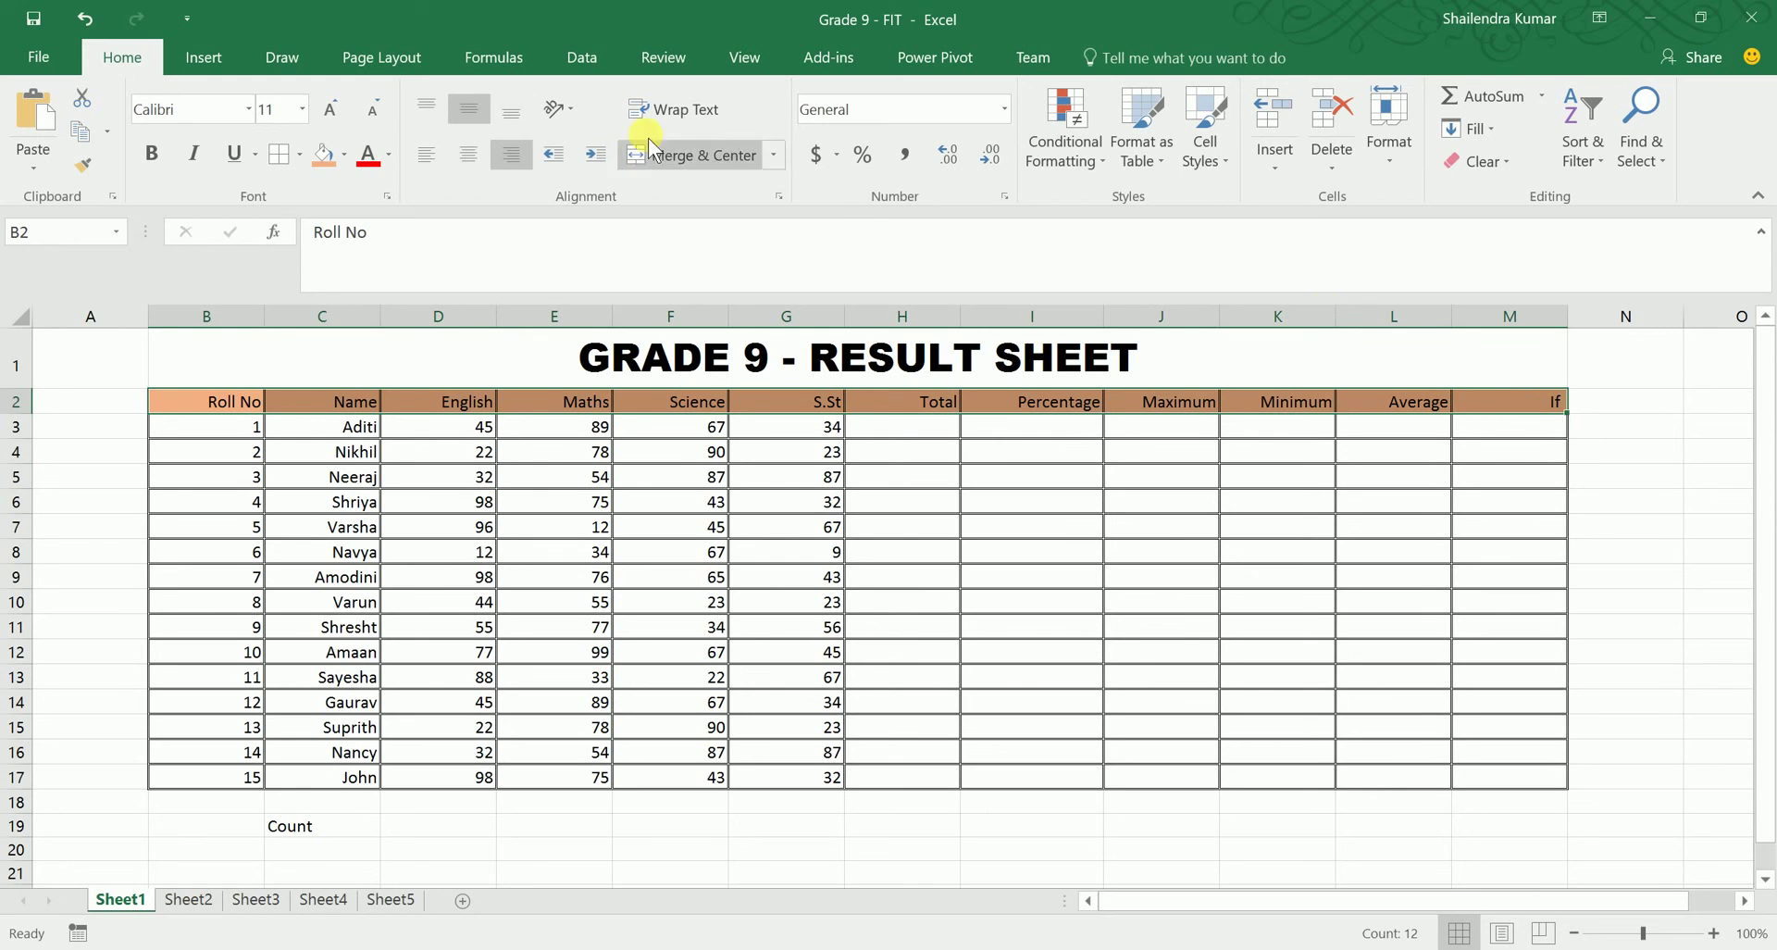
left_click(554, 119)
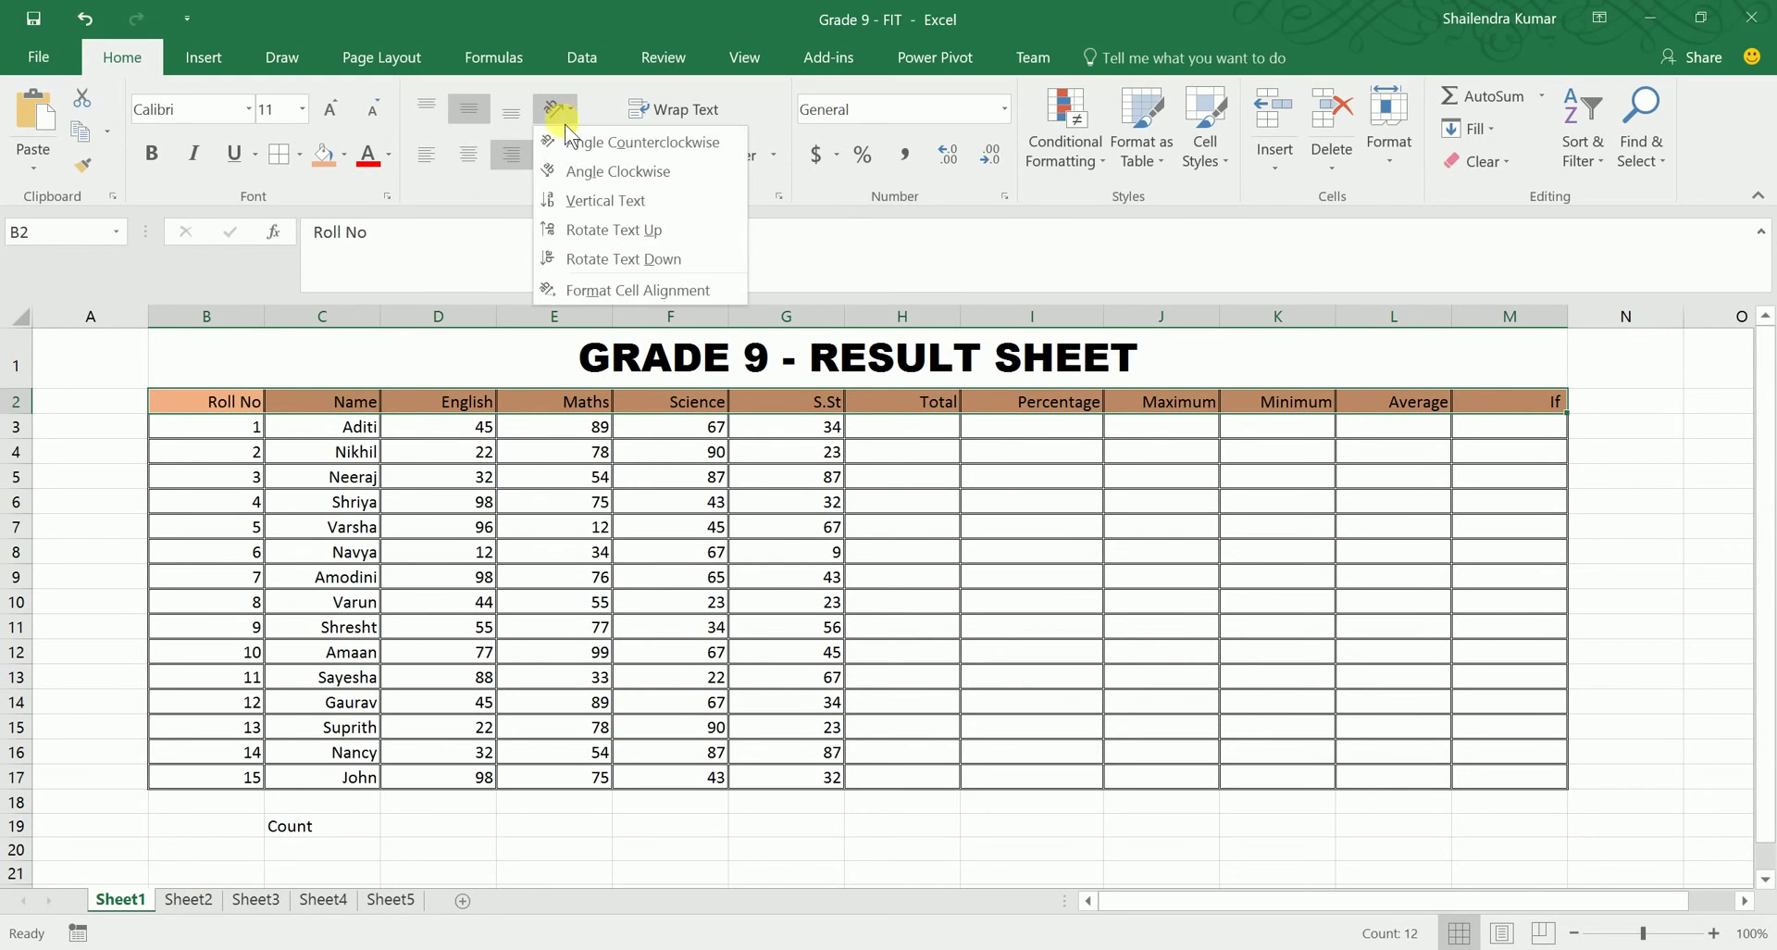
left_click(567, 143)
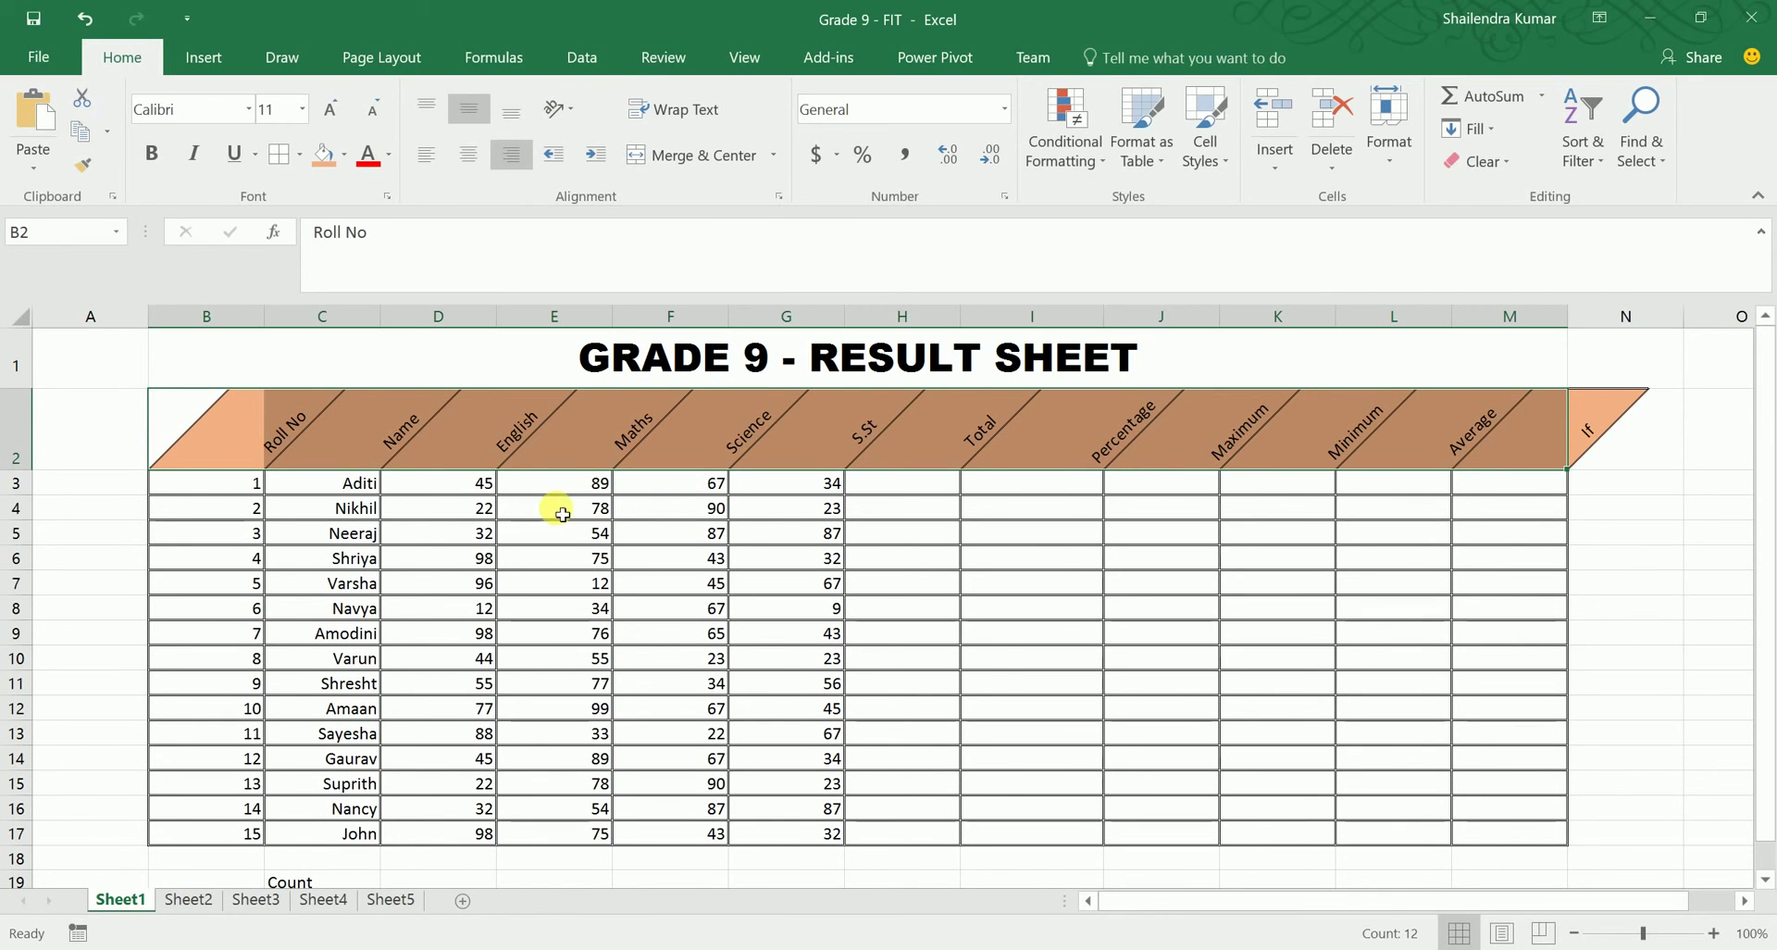
Step: Undo the angled text orientation of the header row and select the first Total cell, H3
left_click(1017, 416)
key("ctrl+z")
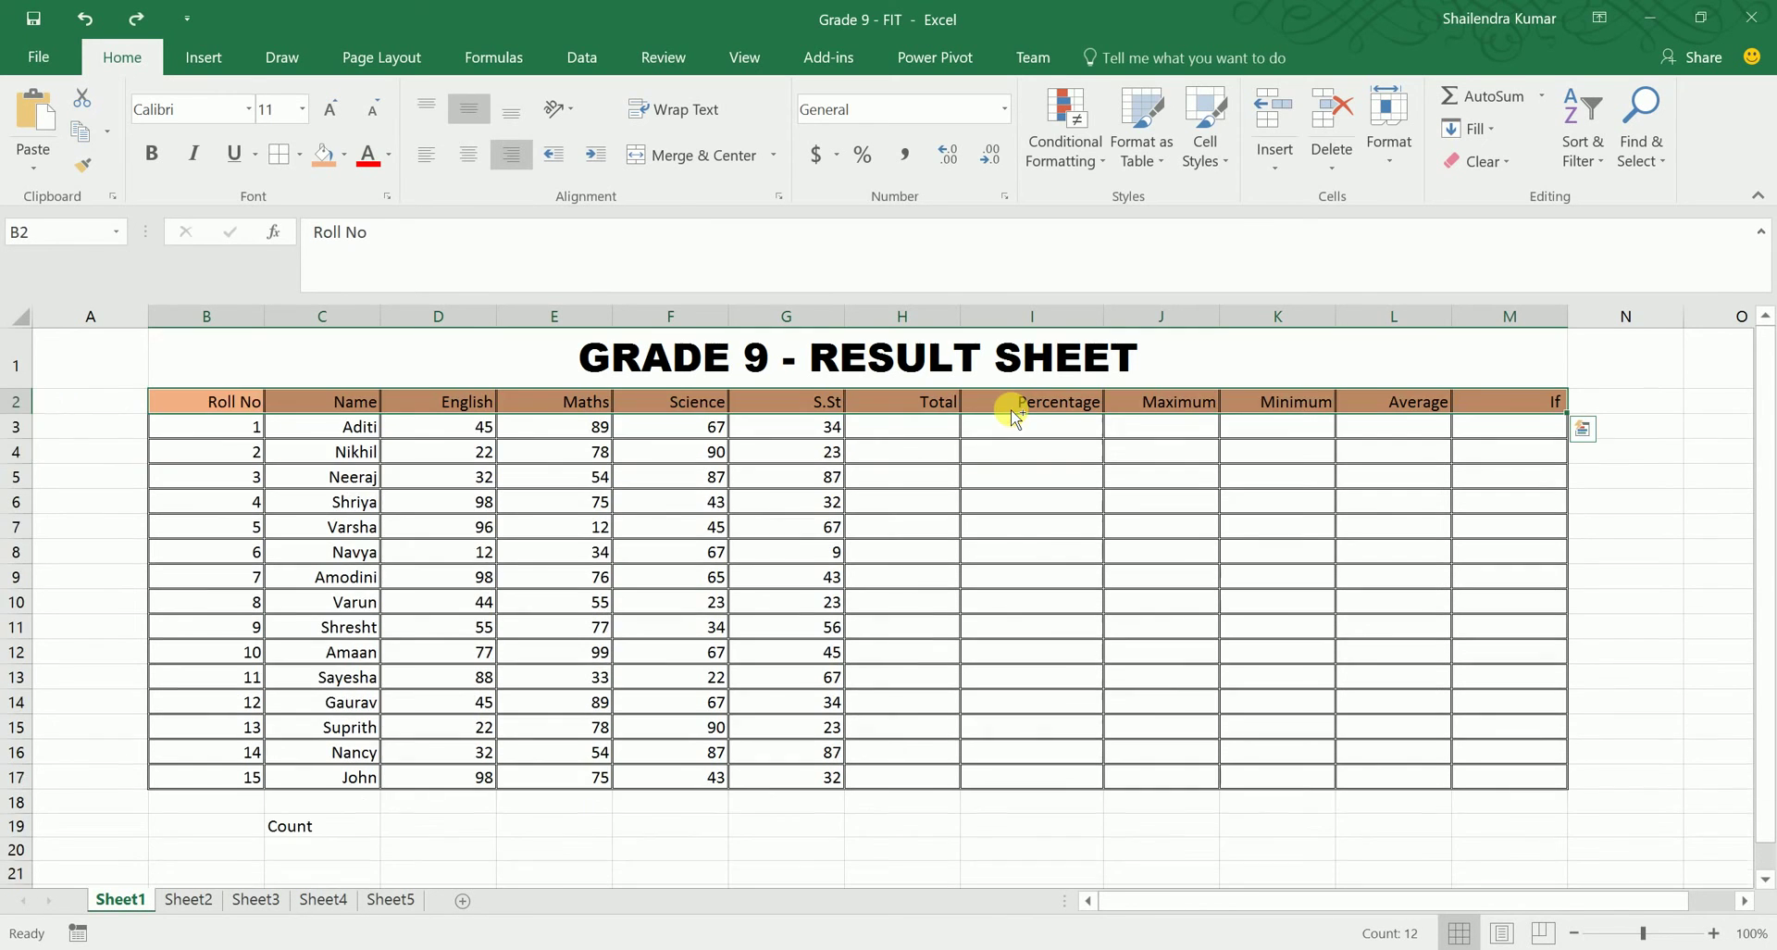
left_click(932, 431)
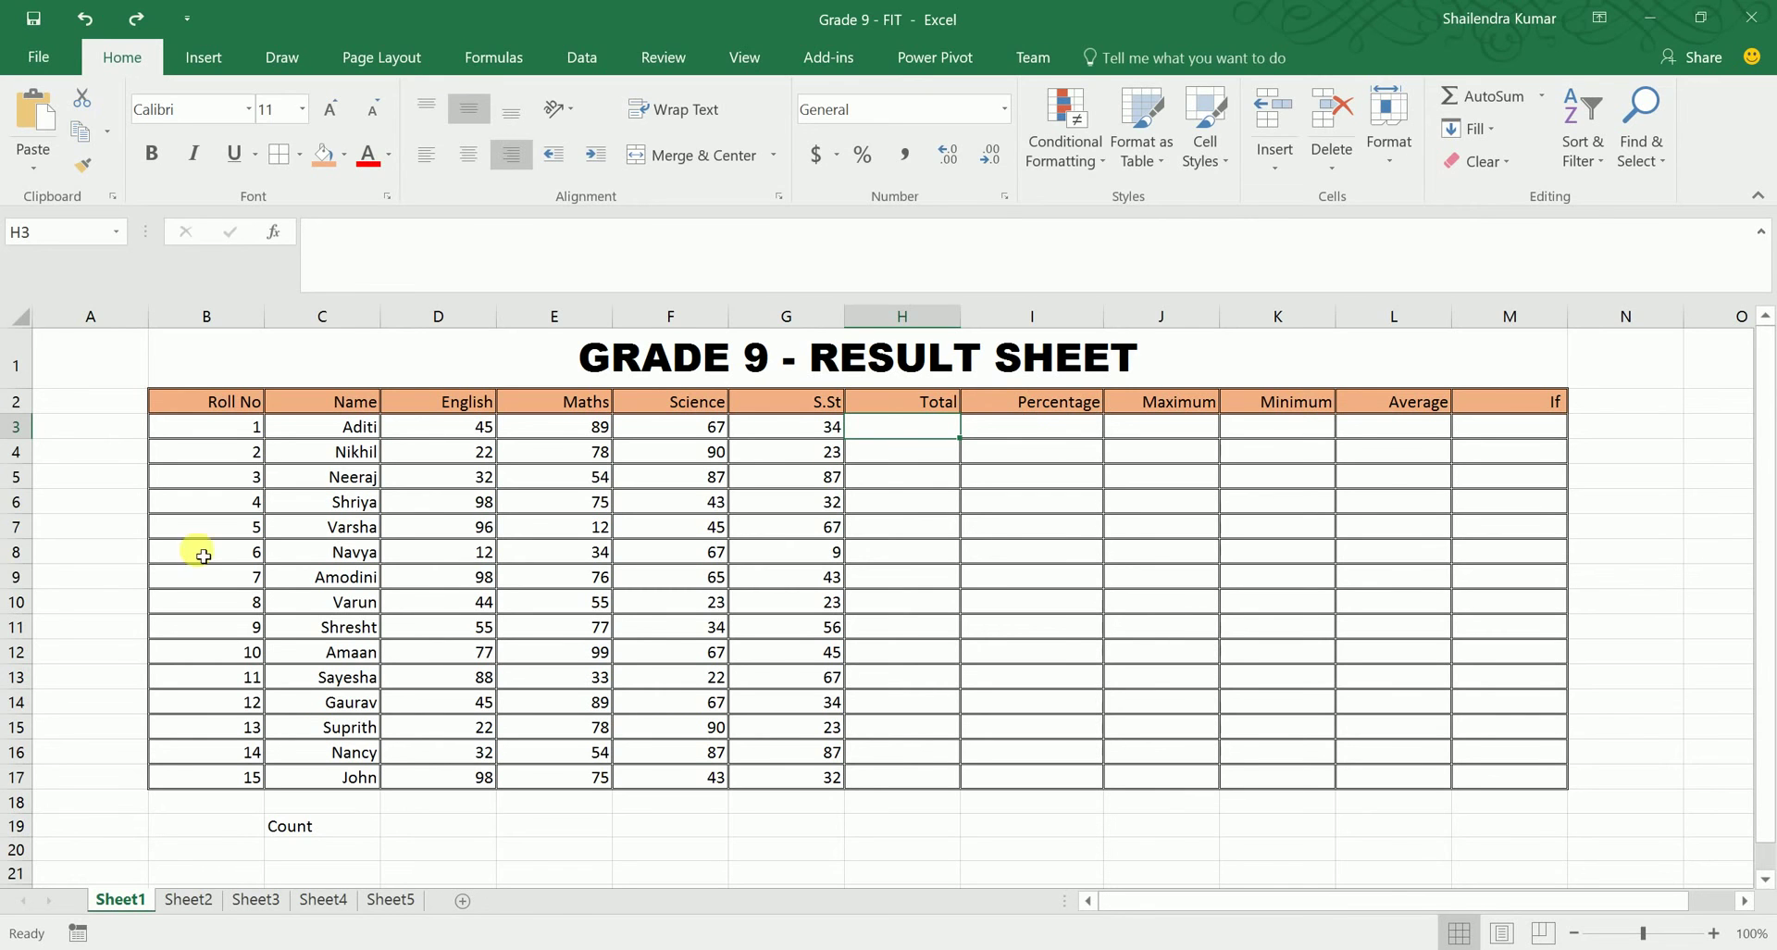
Step: Switch to Sheet2 and select the cell block D3:L13 as a sample range, then clear the selection
right_click(190, 900)
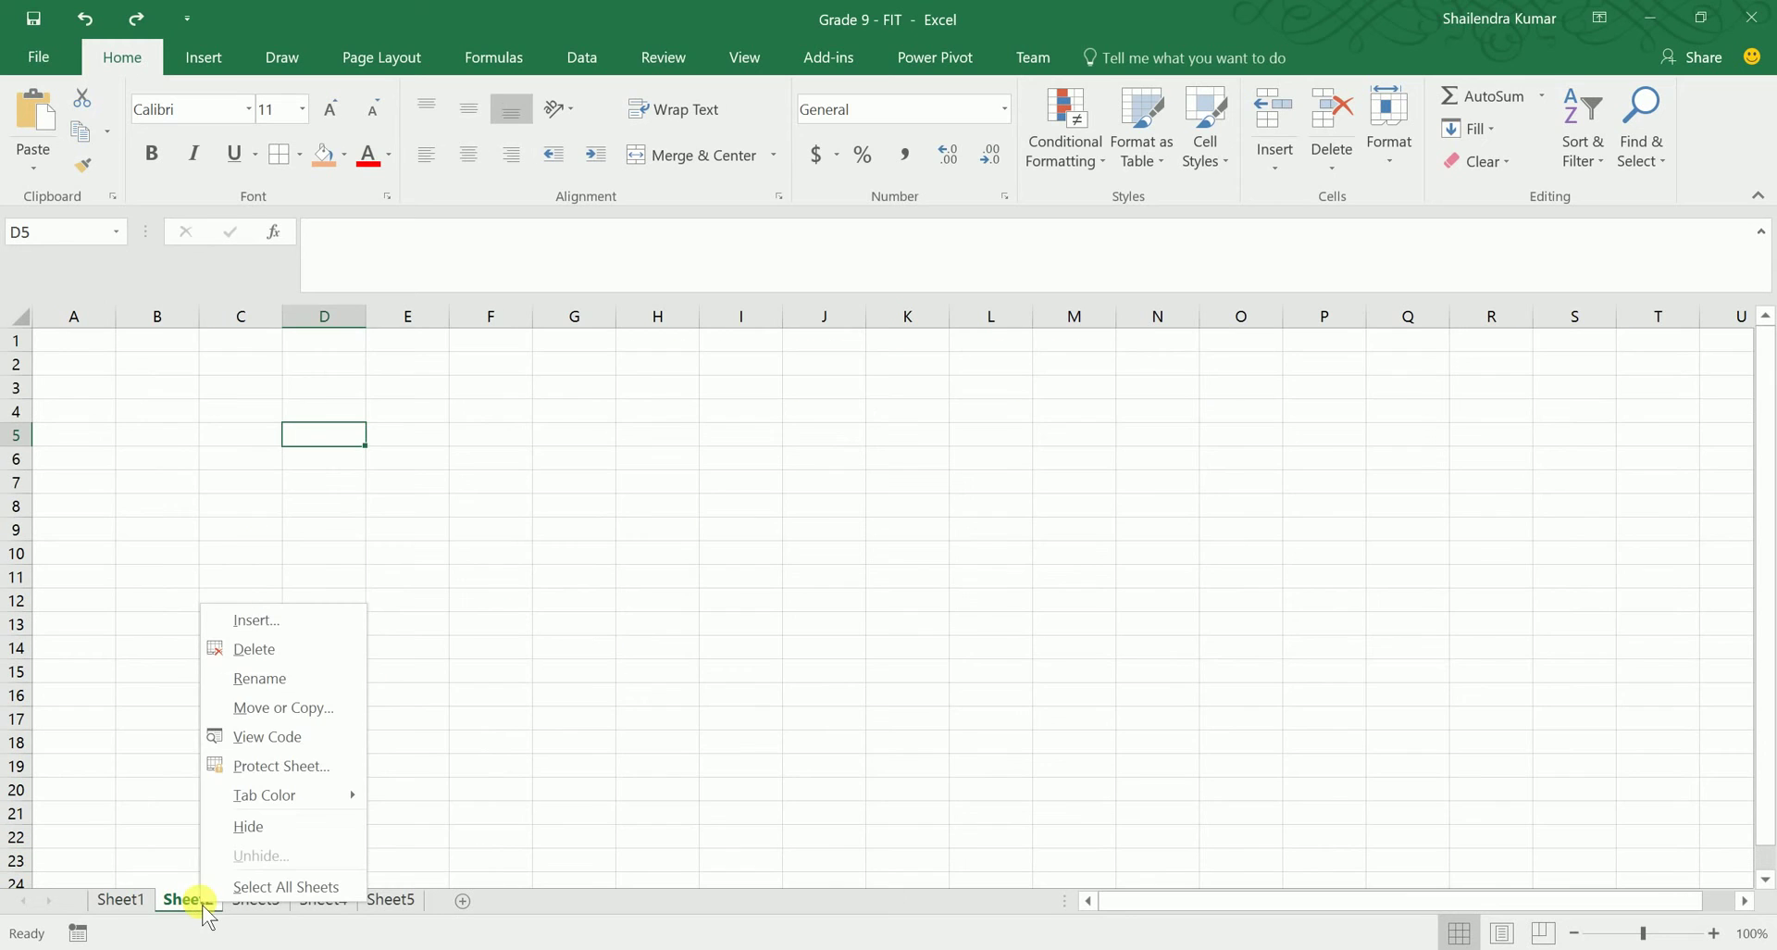
left_click(583, 415)
left_click(333, 410)
left_click_drag(337, 385, 1030, 630)
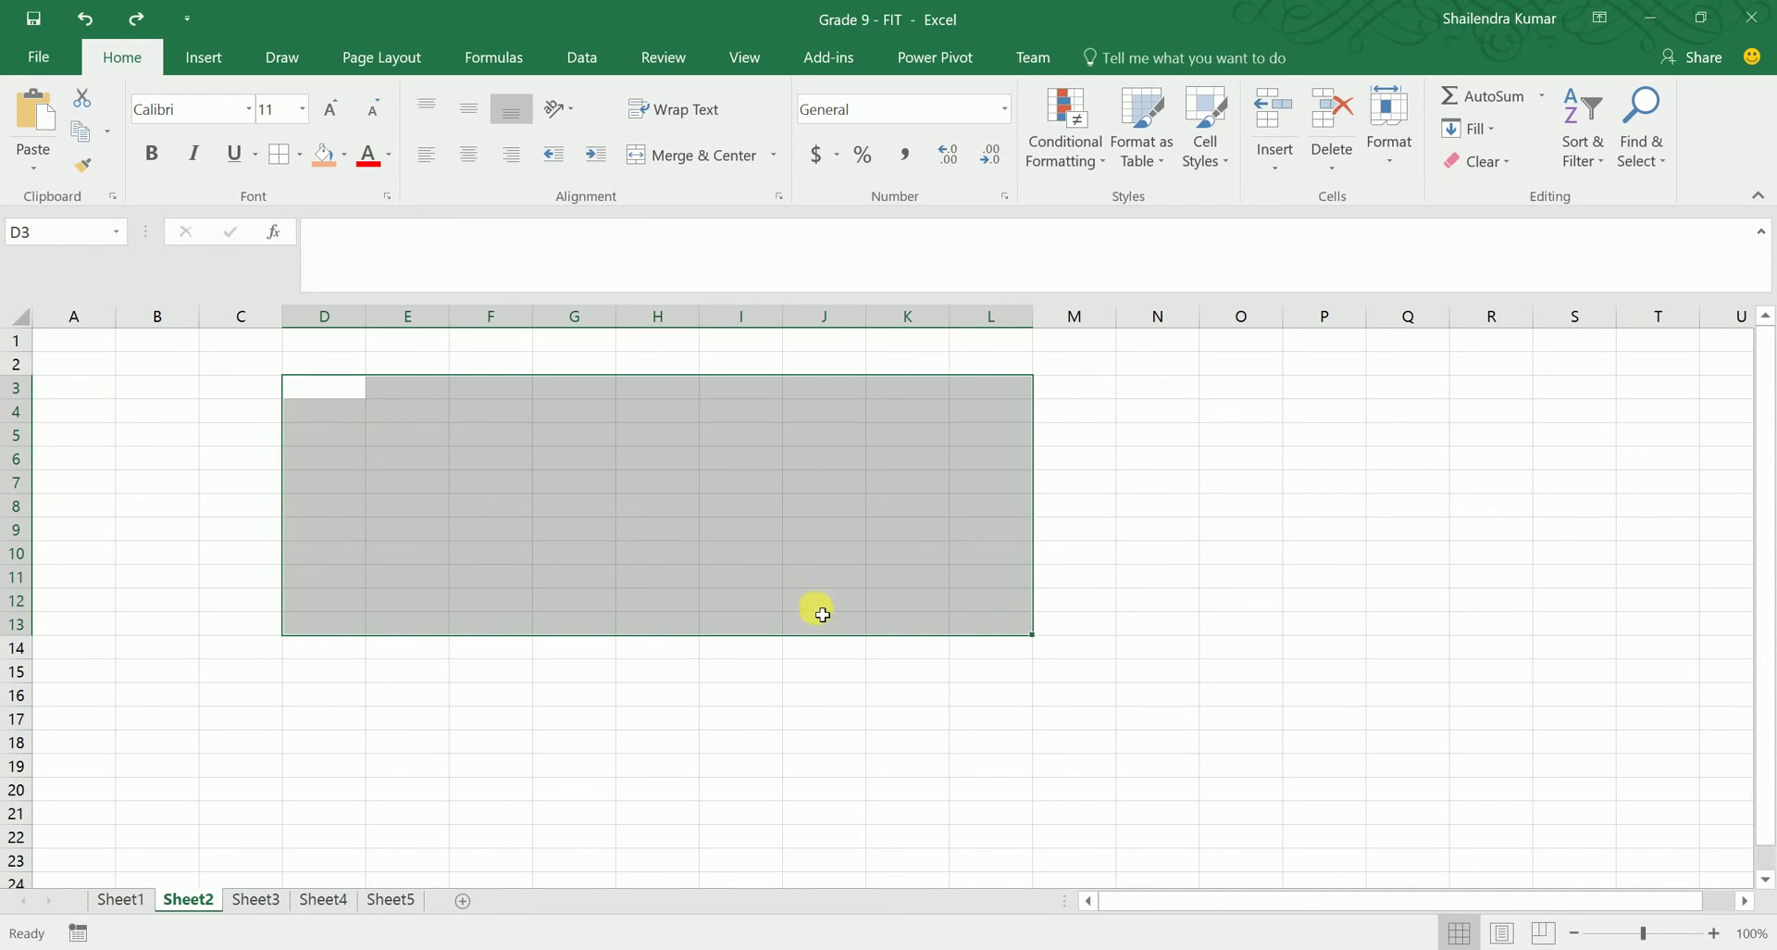
left_click(1151, 512)
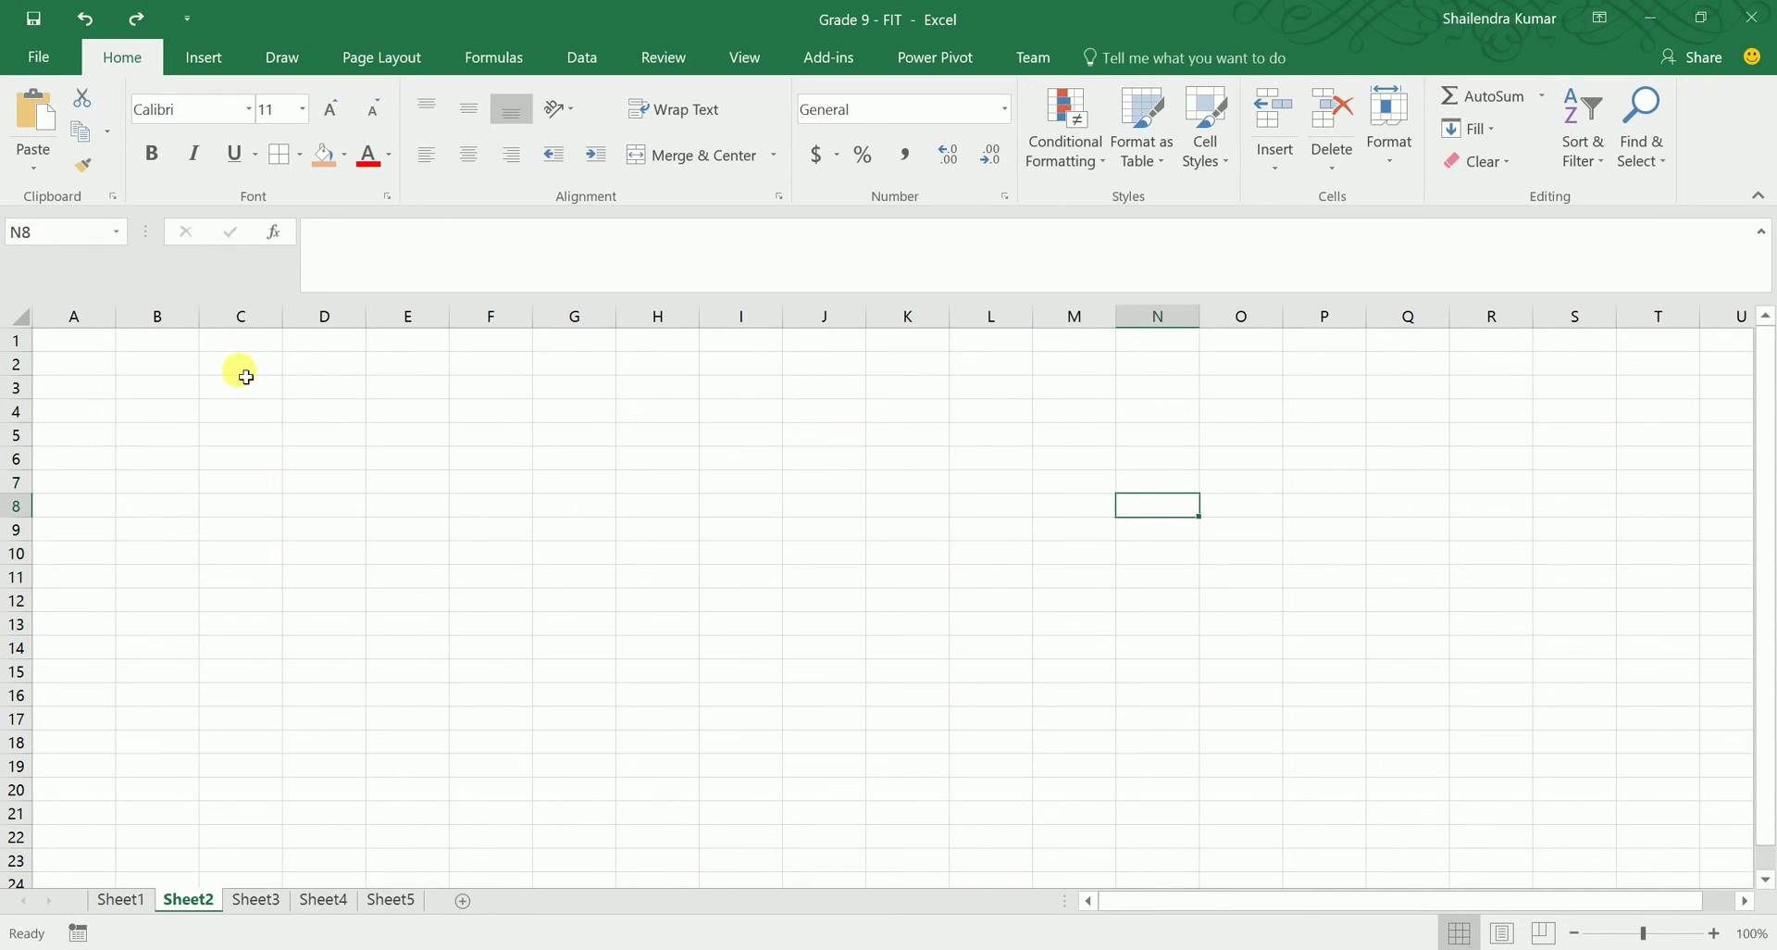
Step: Select the single-row ranges C3:L3 and C5:J5 on Sheet2
left_click_drag(245, 396, 991, 389)
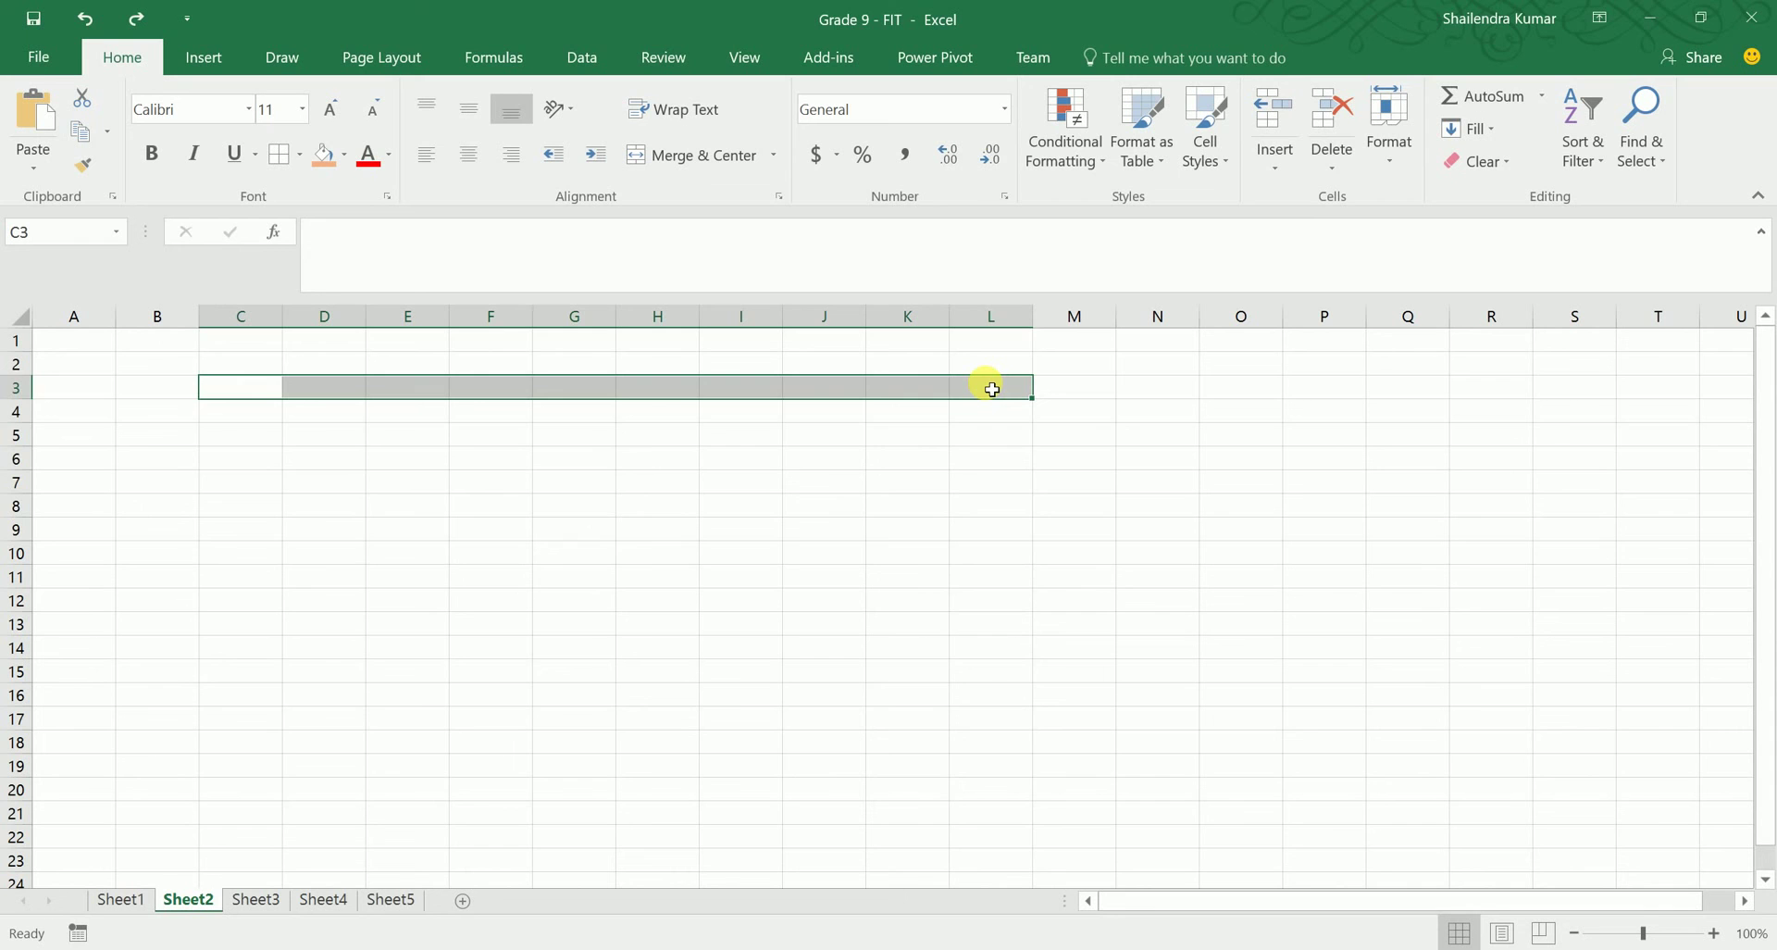
left_click(241, 410)
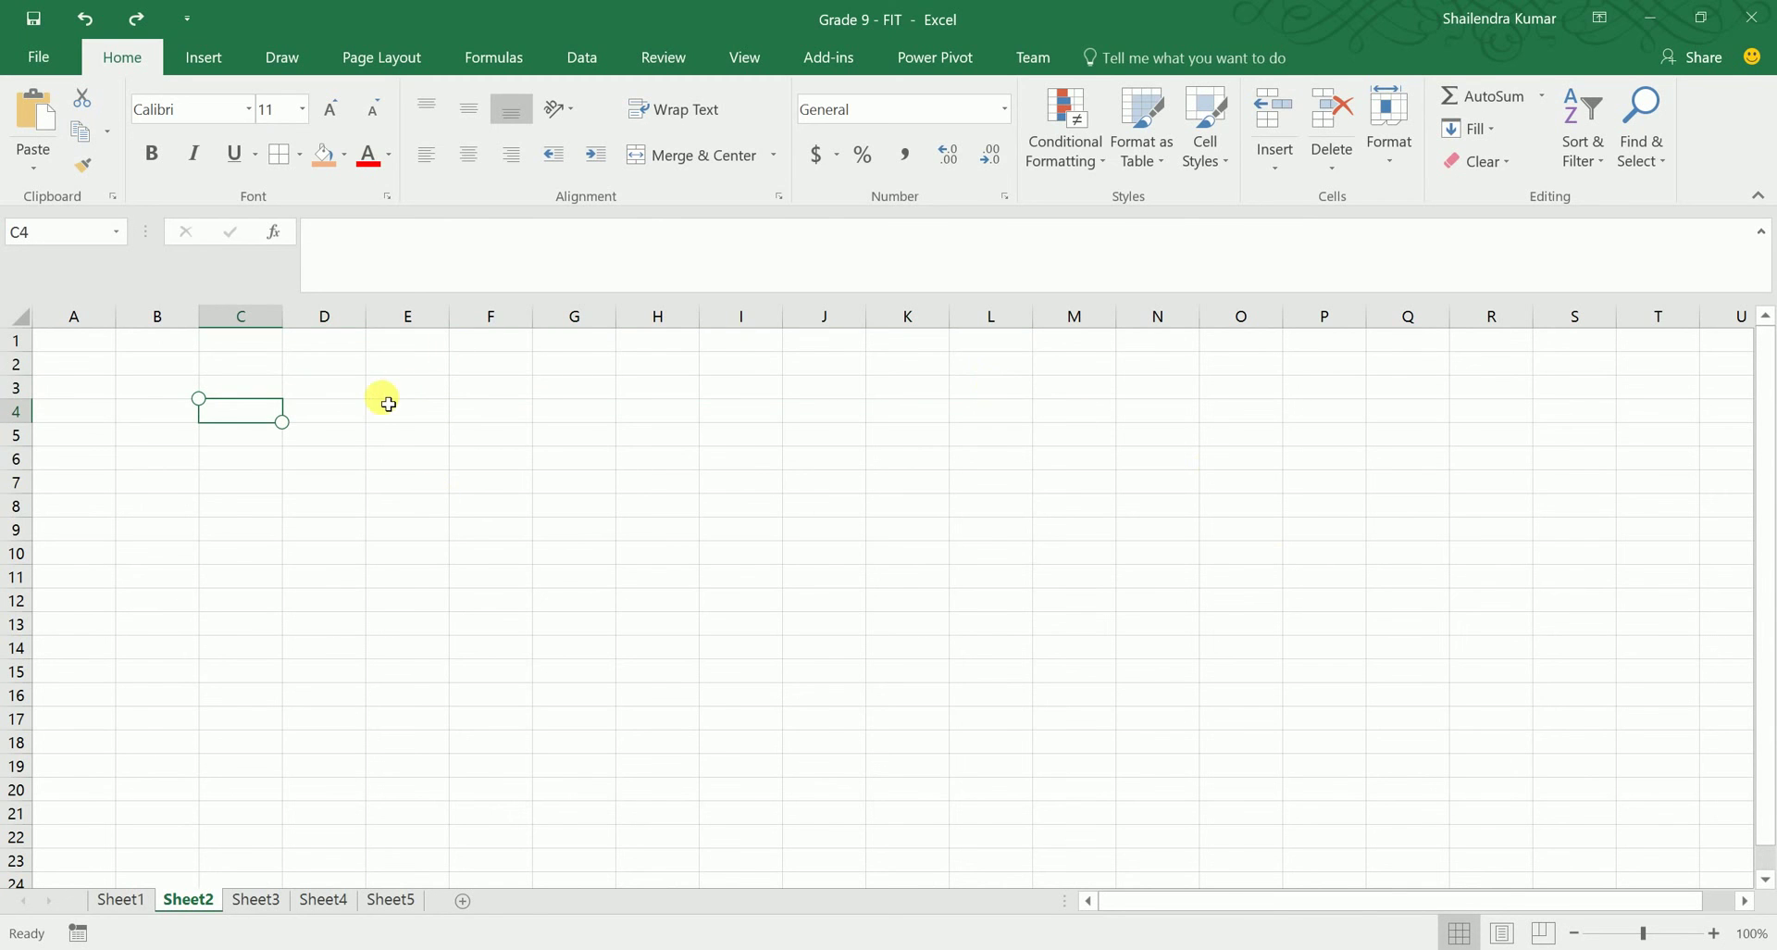
left_click_drag(242, 444, 851, 446)
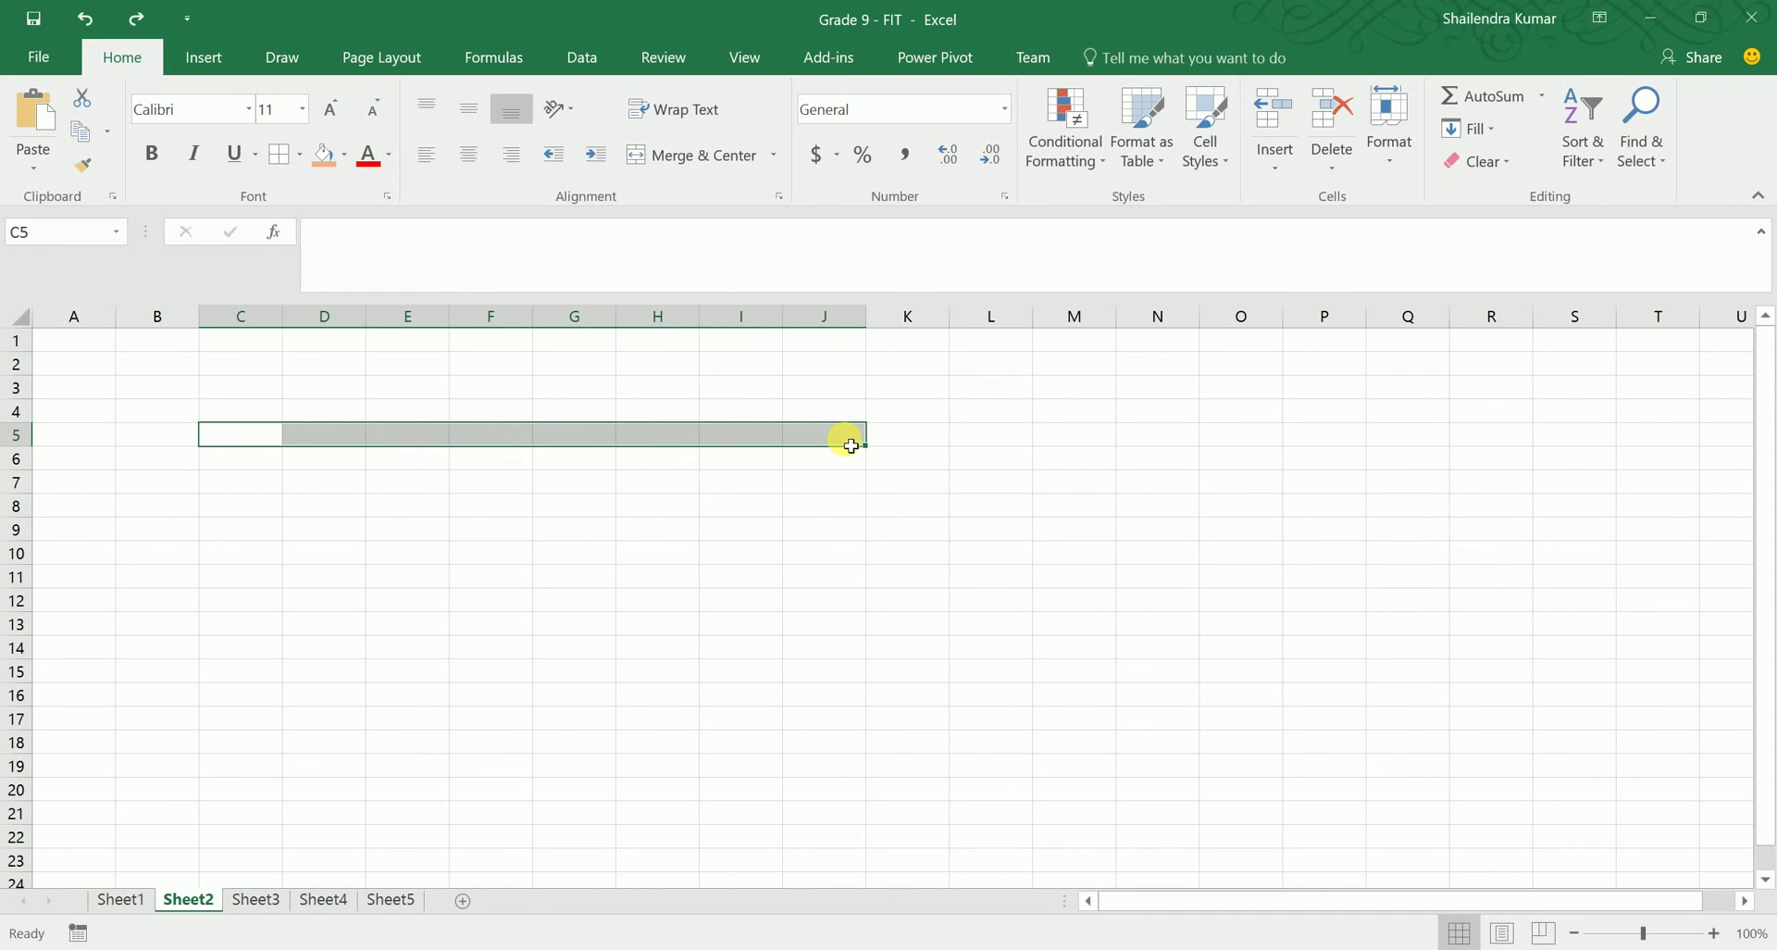
Step: Enter the range reference c5:j5 as text in cell K5 of Sheet2
left_click(915, 445)
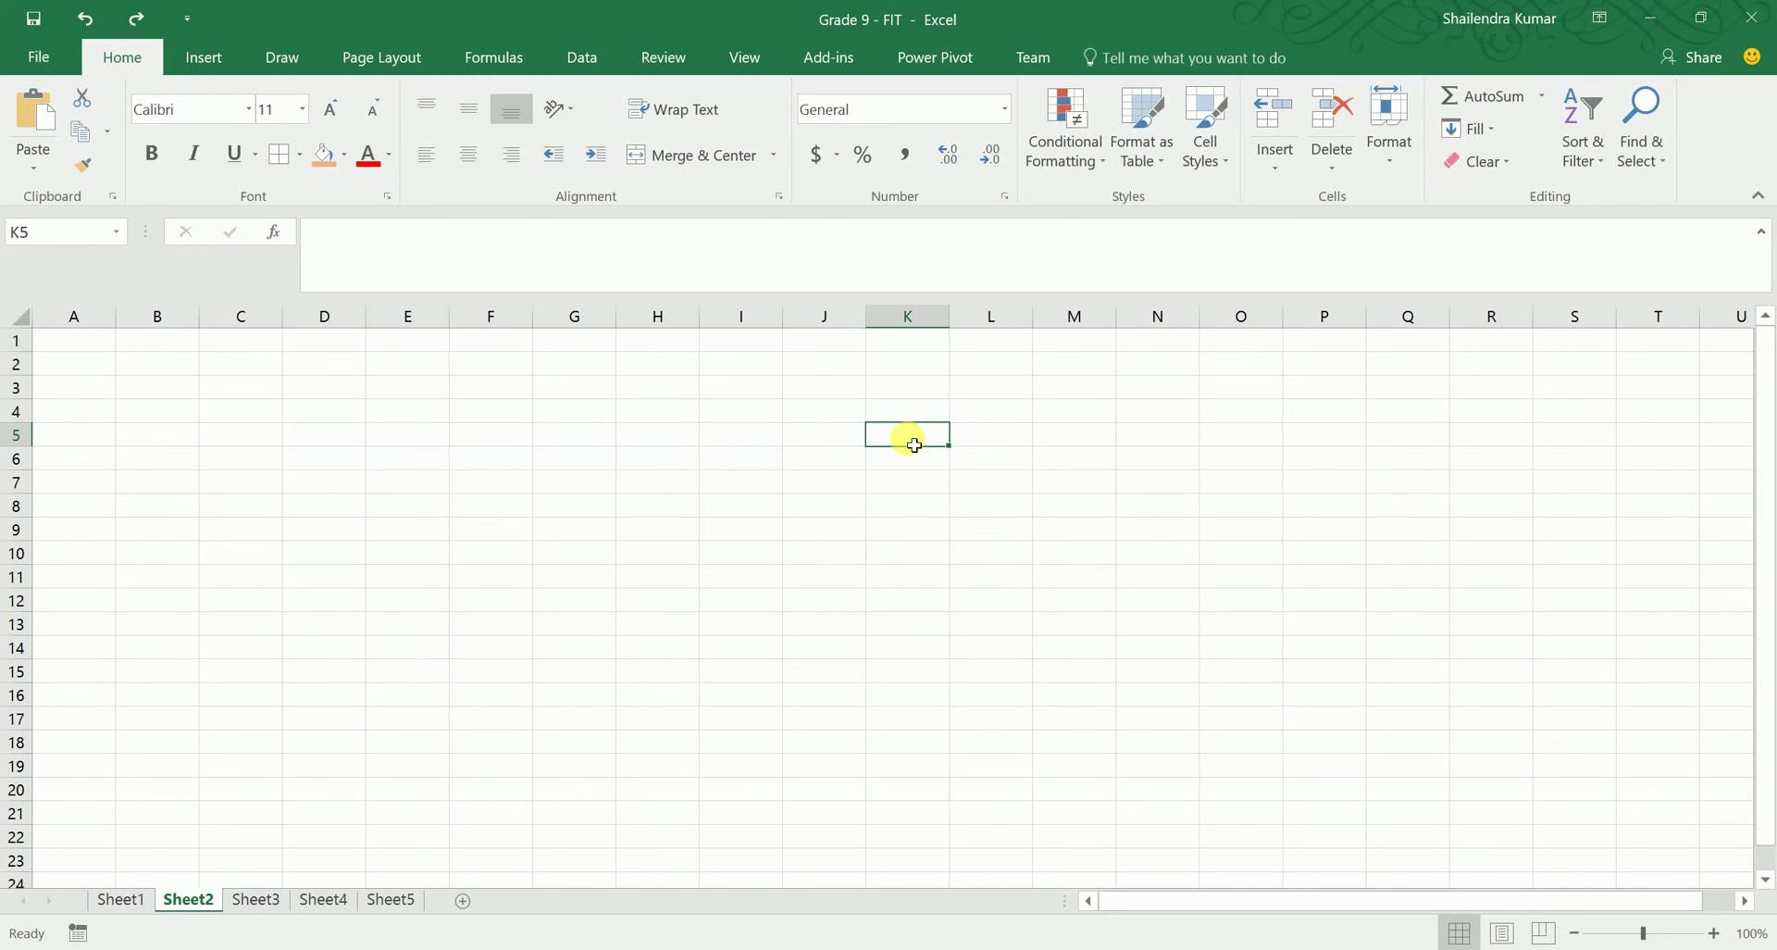
type("c5:j5")
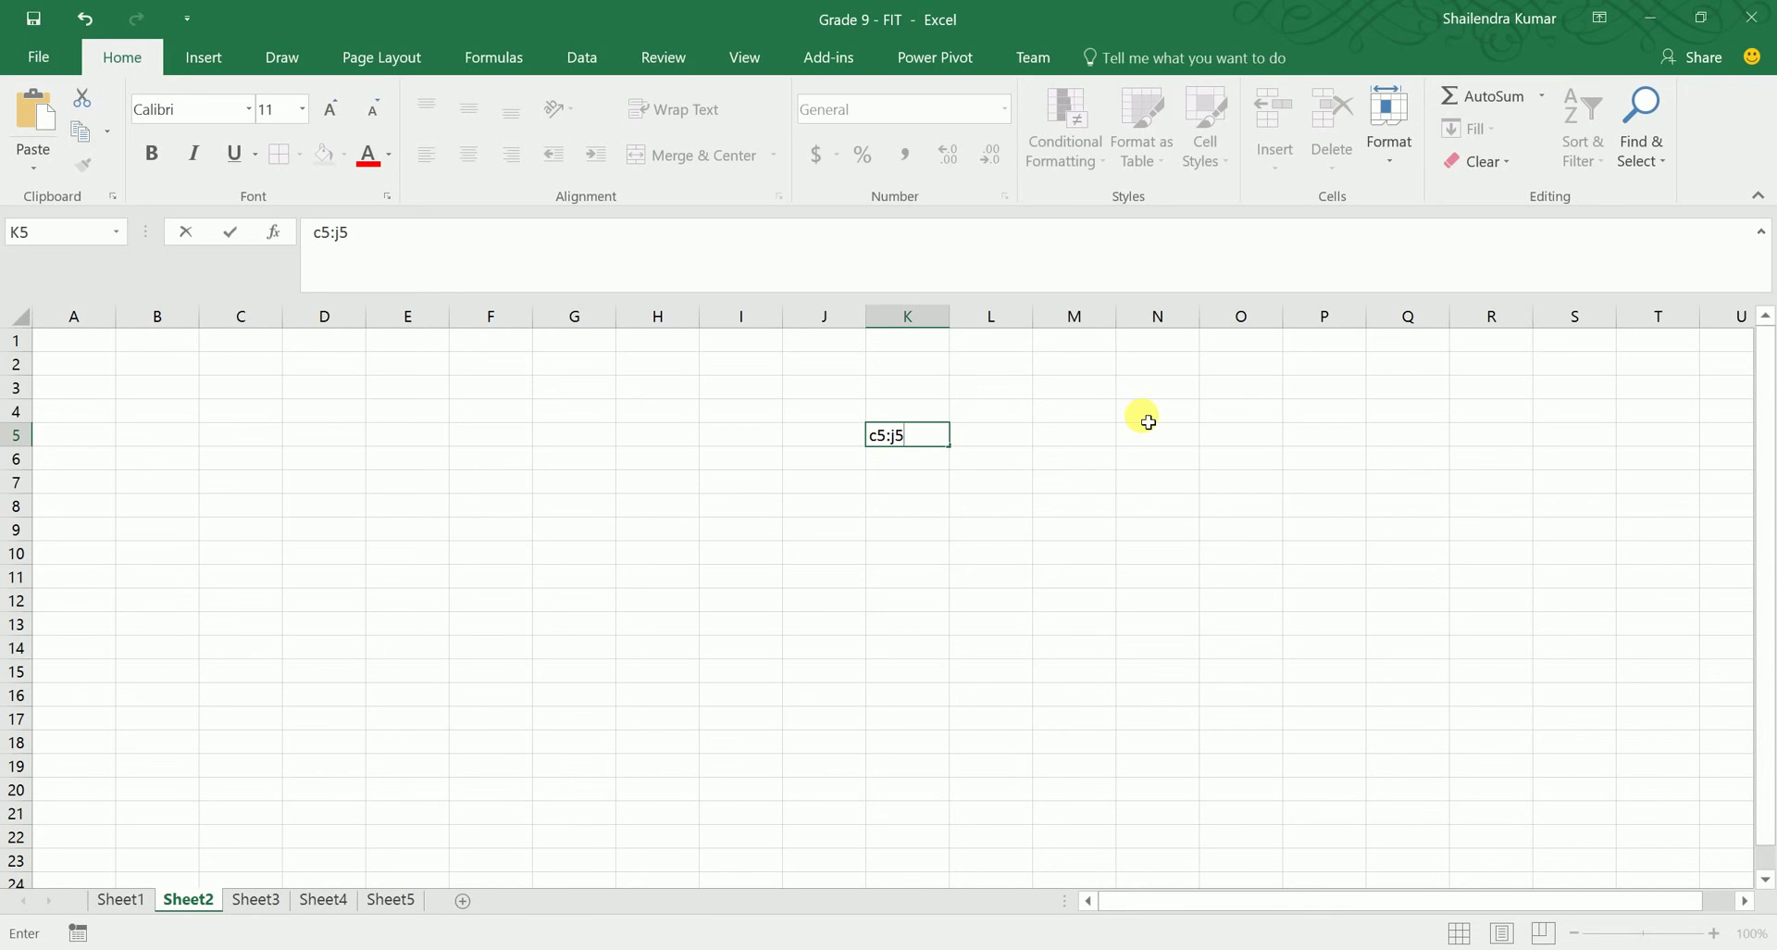
left_click(232, 413)
Step: Select the sample ranges D4:D16 and F6:O15 on Sheet2, then clear the selection
left_click(326, 412)
left_click_drag(326, 413, 322, 699)
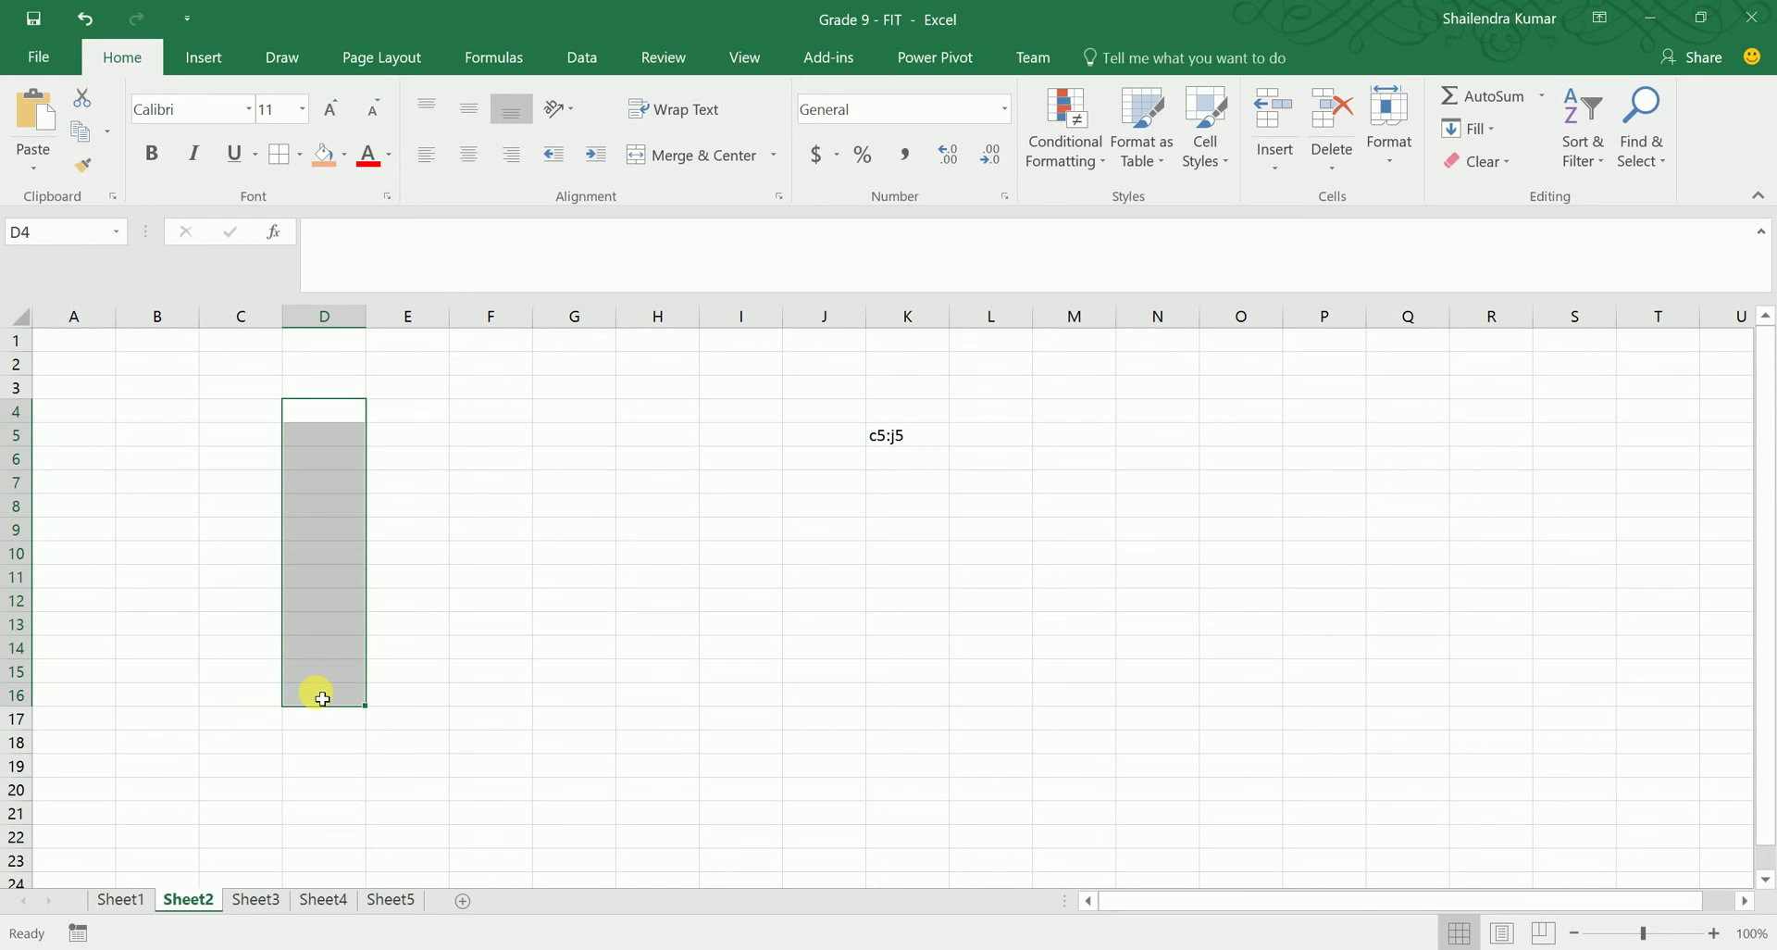
left_click_drag(464, 459, 1213, 678)
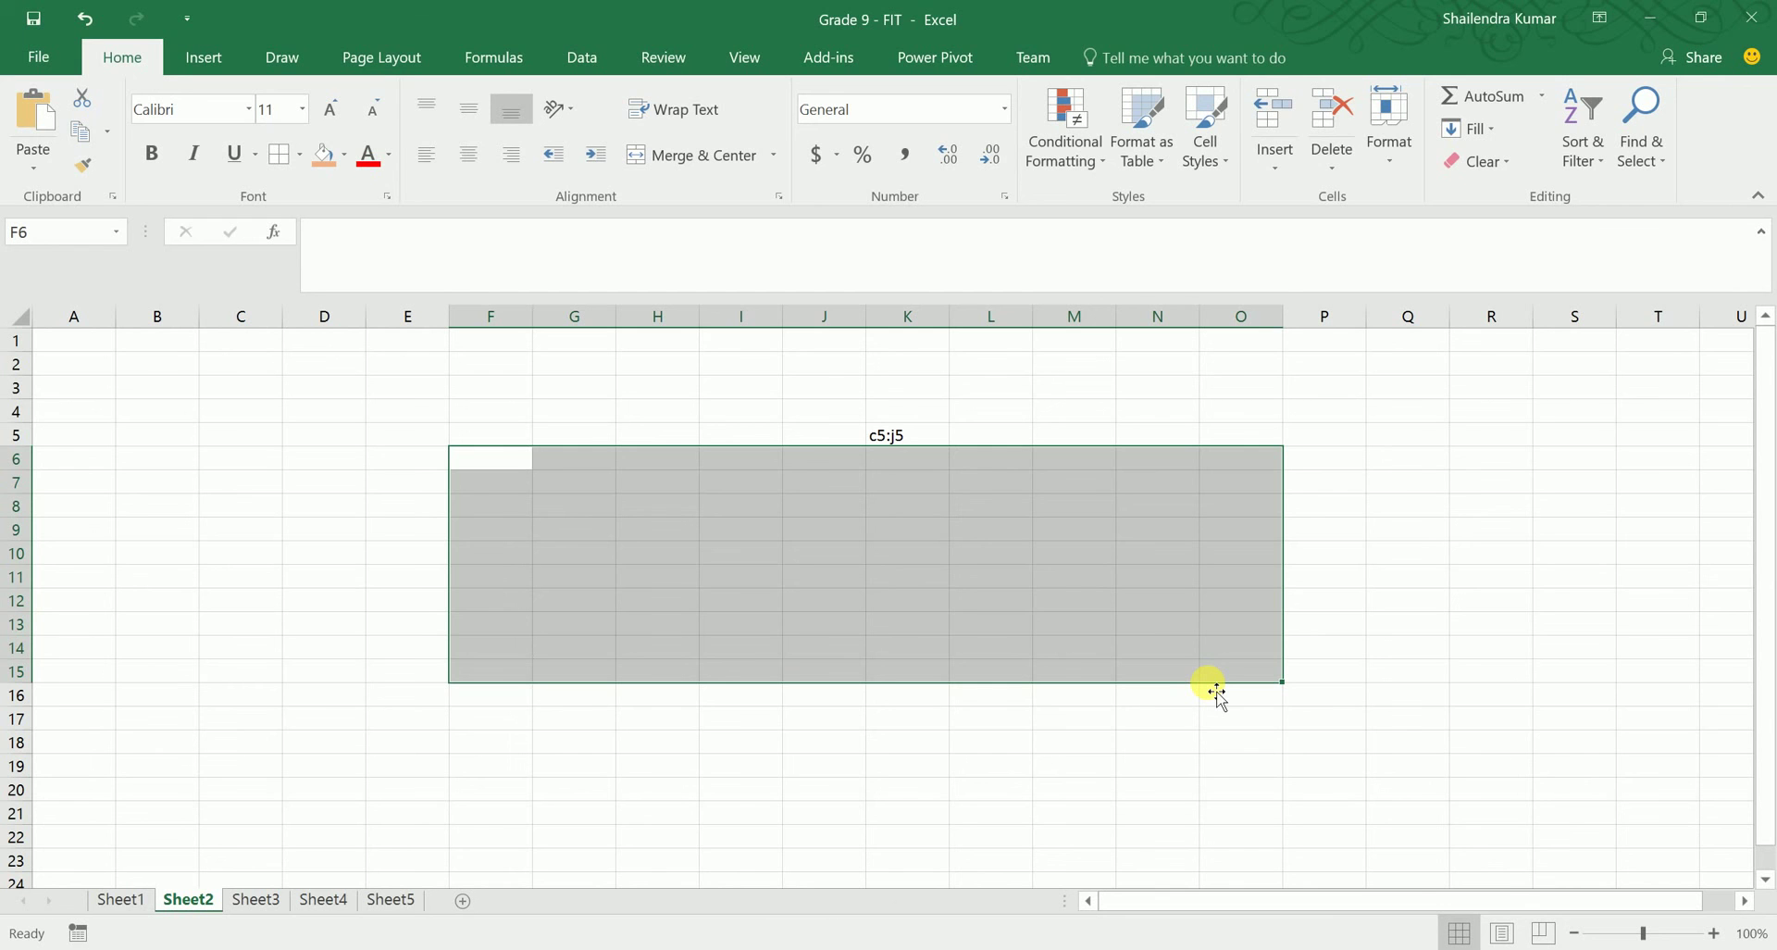
left_click(150, 434)
Step: On Sheet1, total the first student's marks in H3 with =SUM(D3:G3) and fill the formula down to H17
left_click(120, 899)
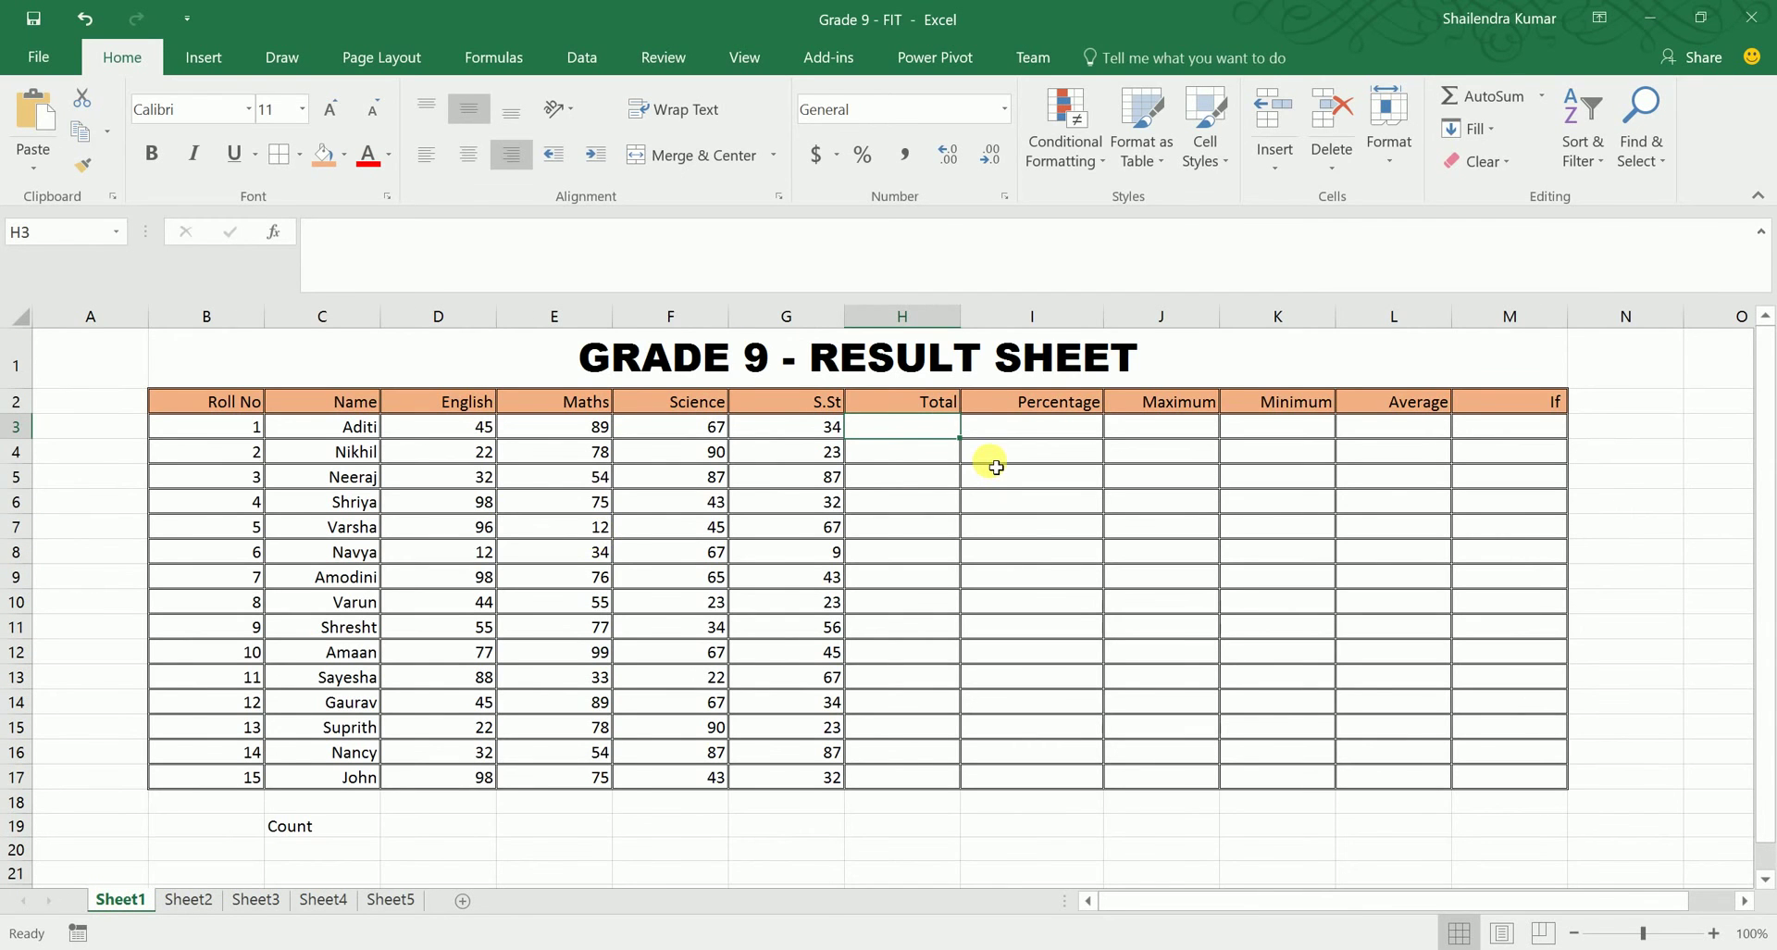
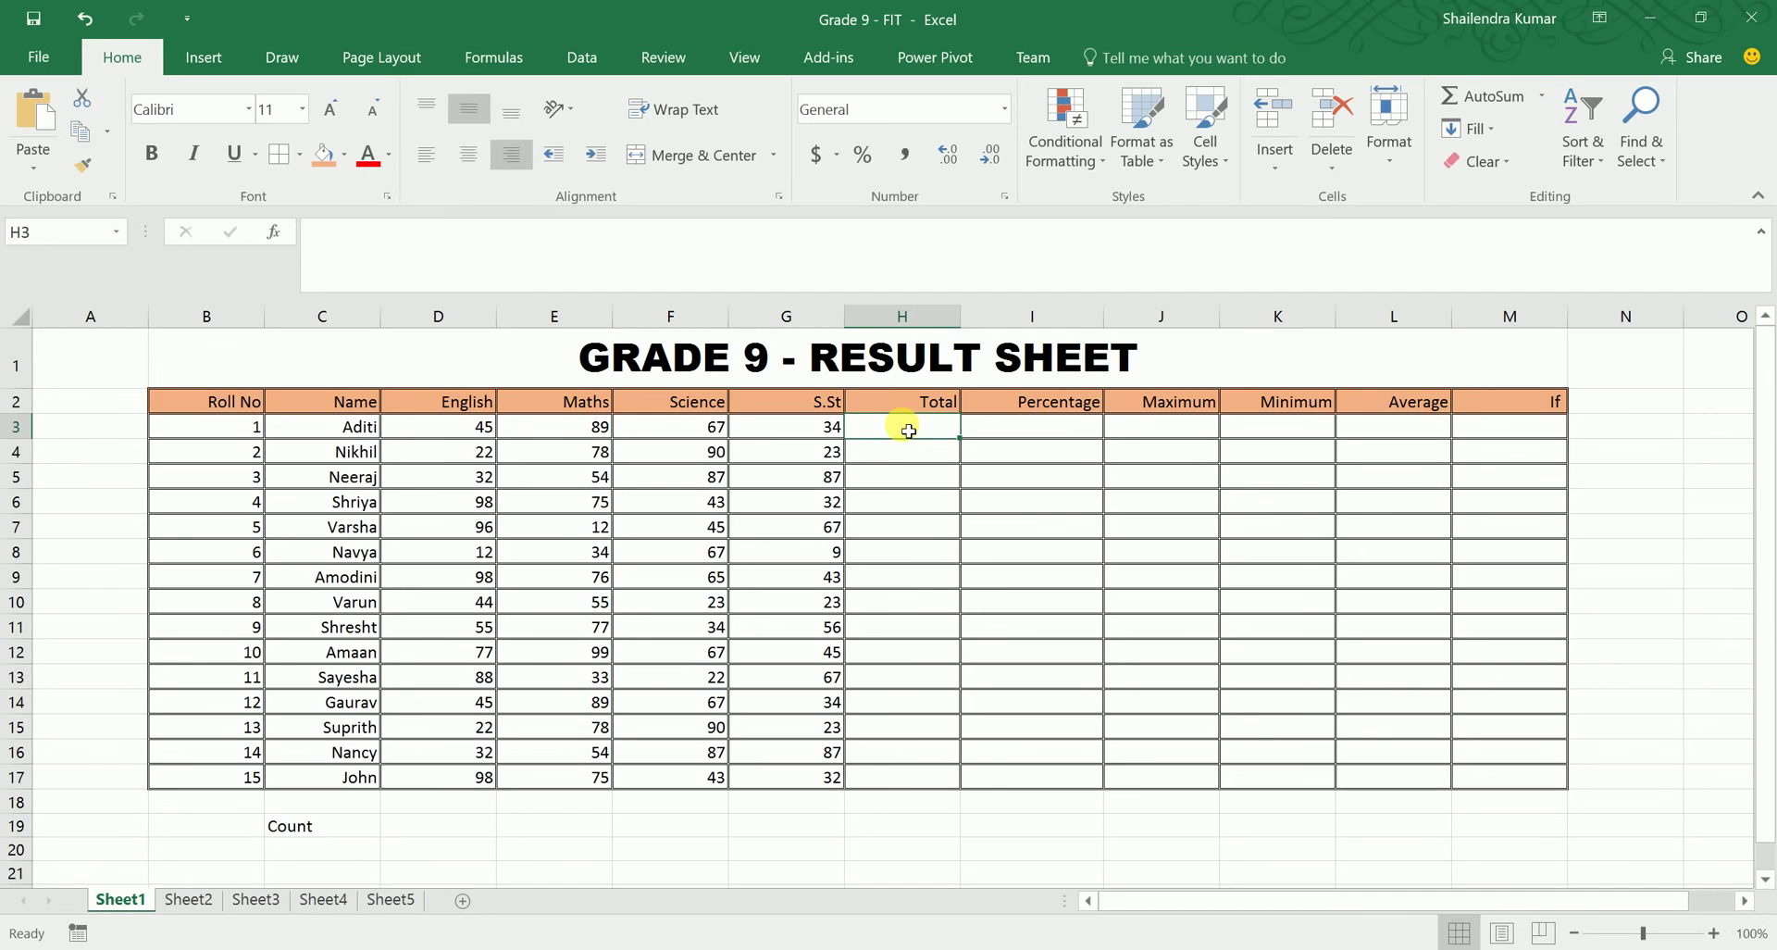
type("=")
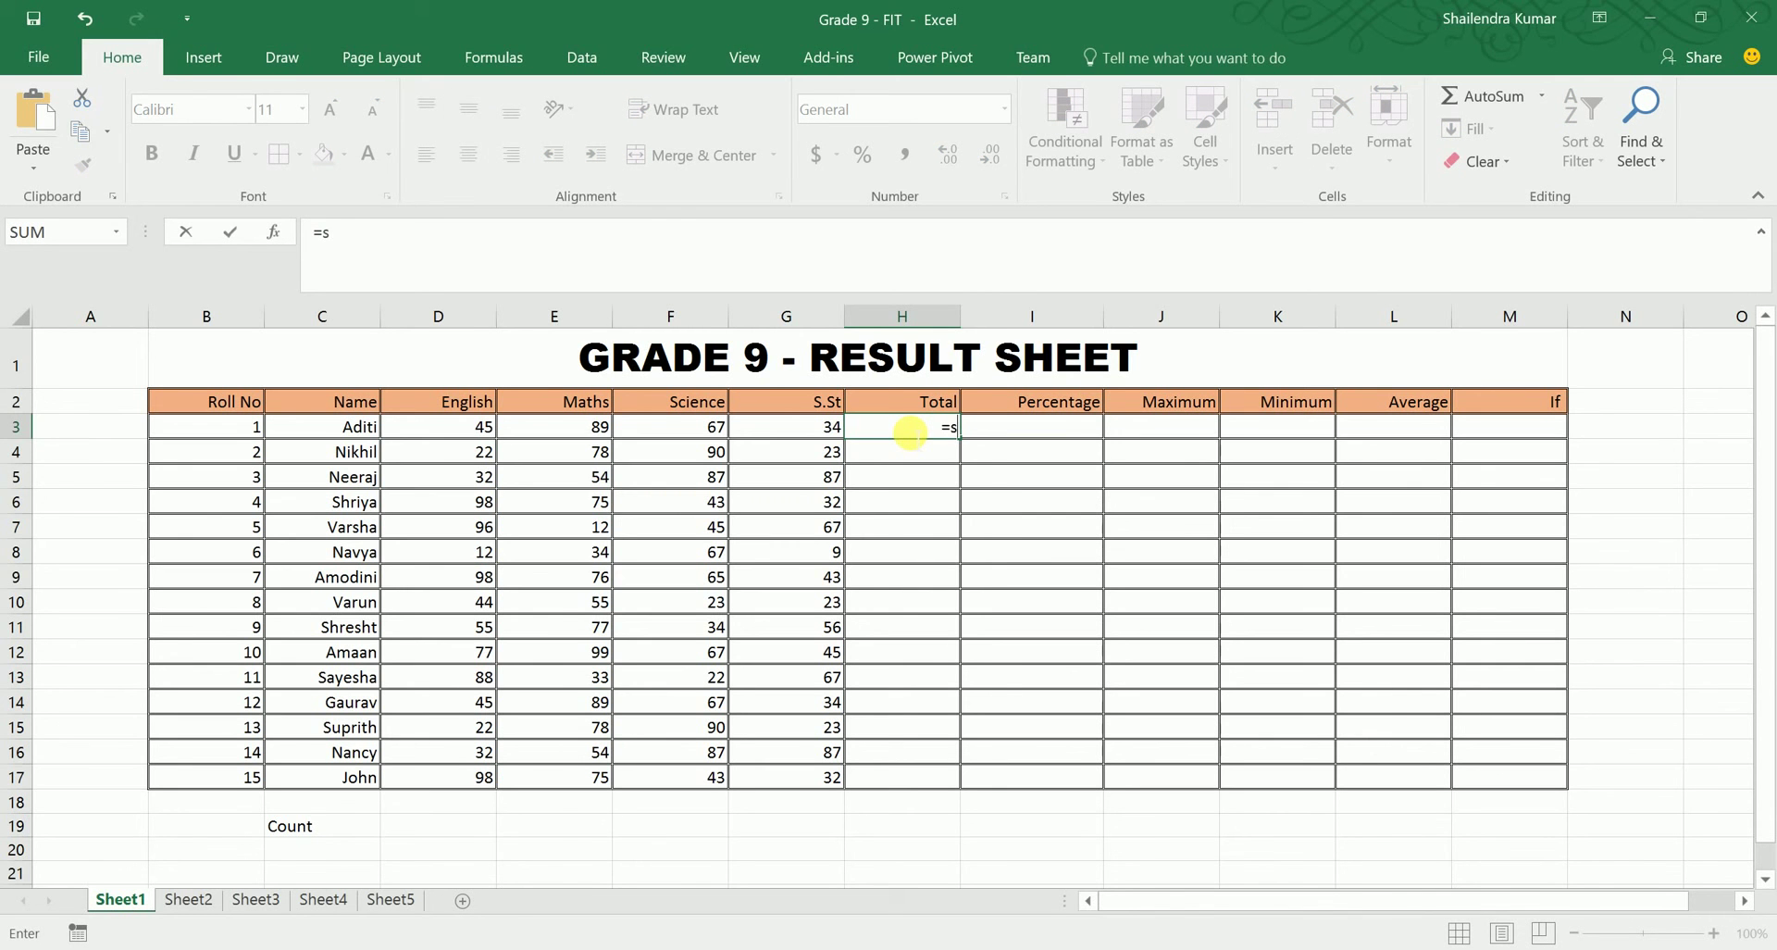
type("sum")
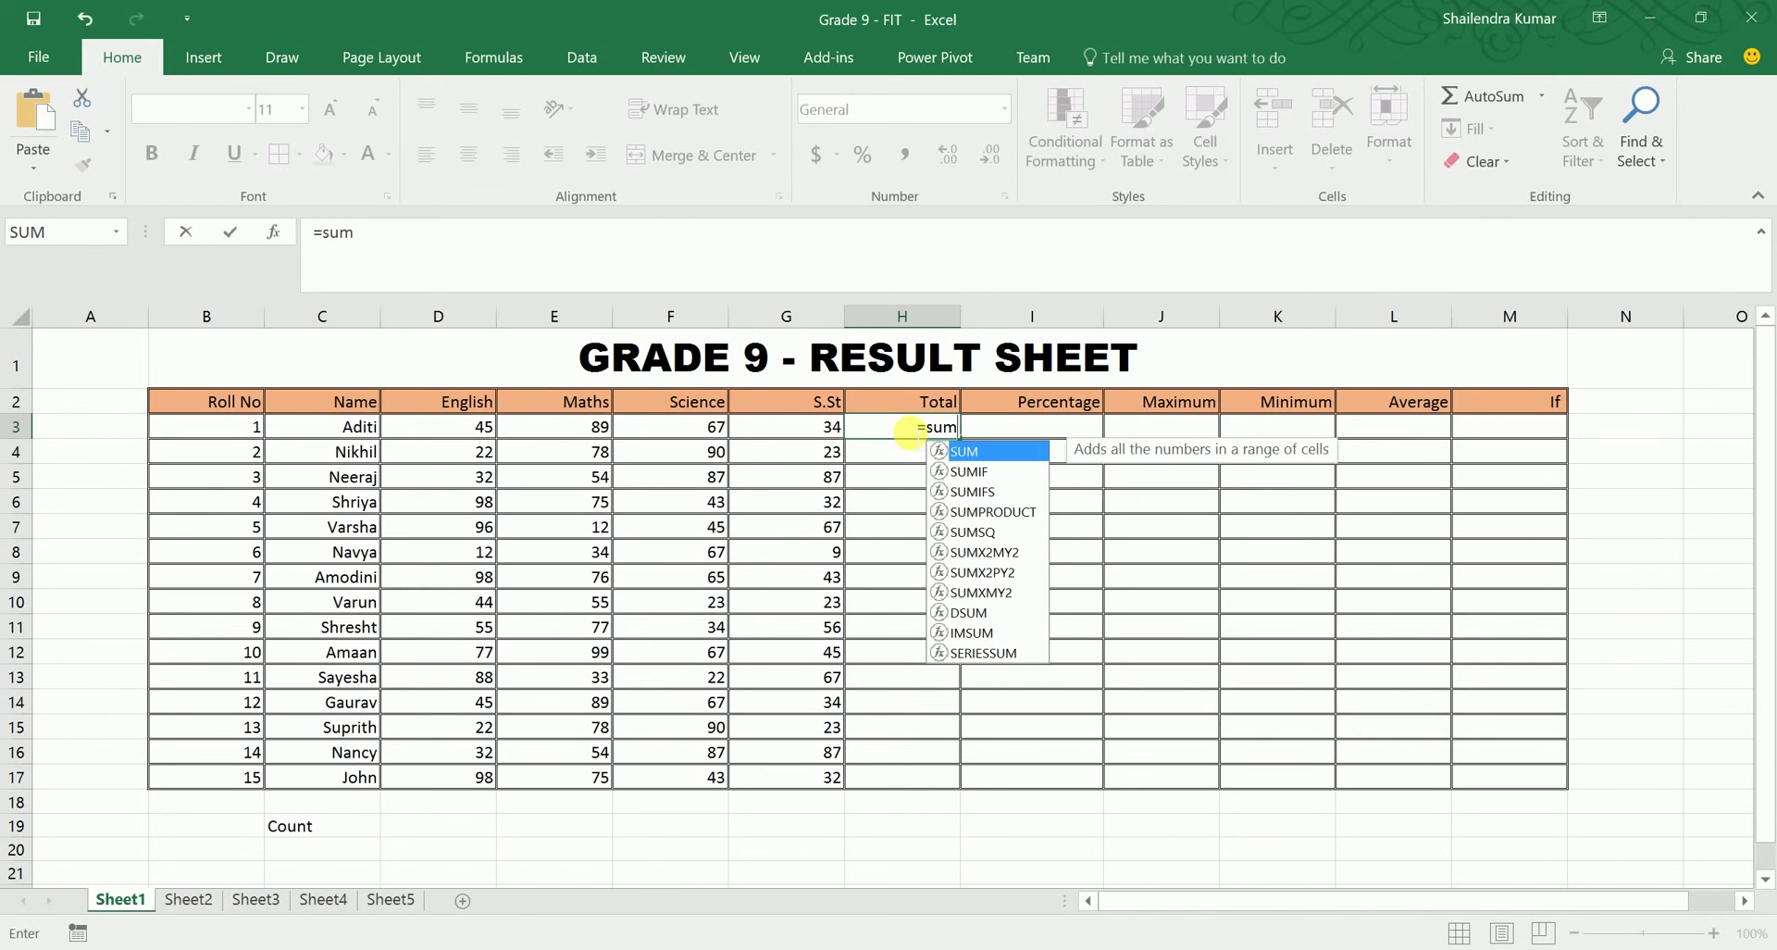
type("(")
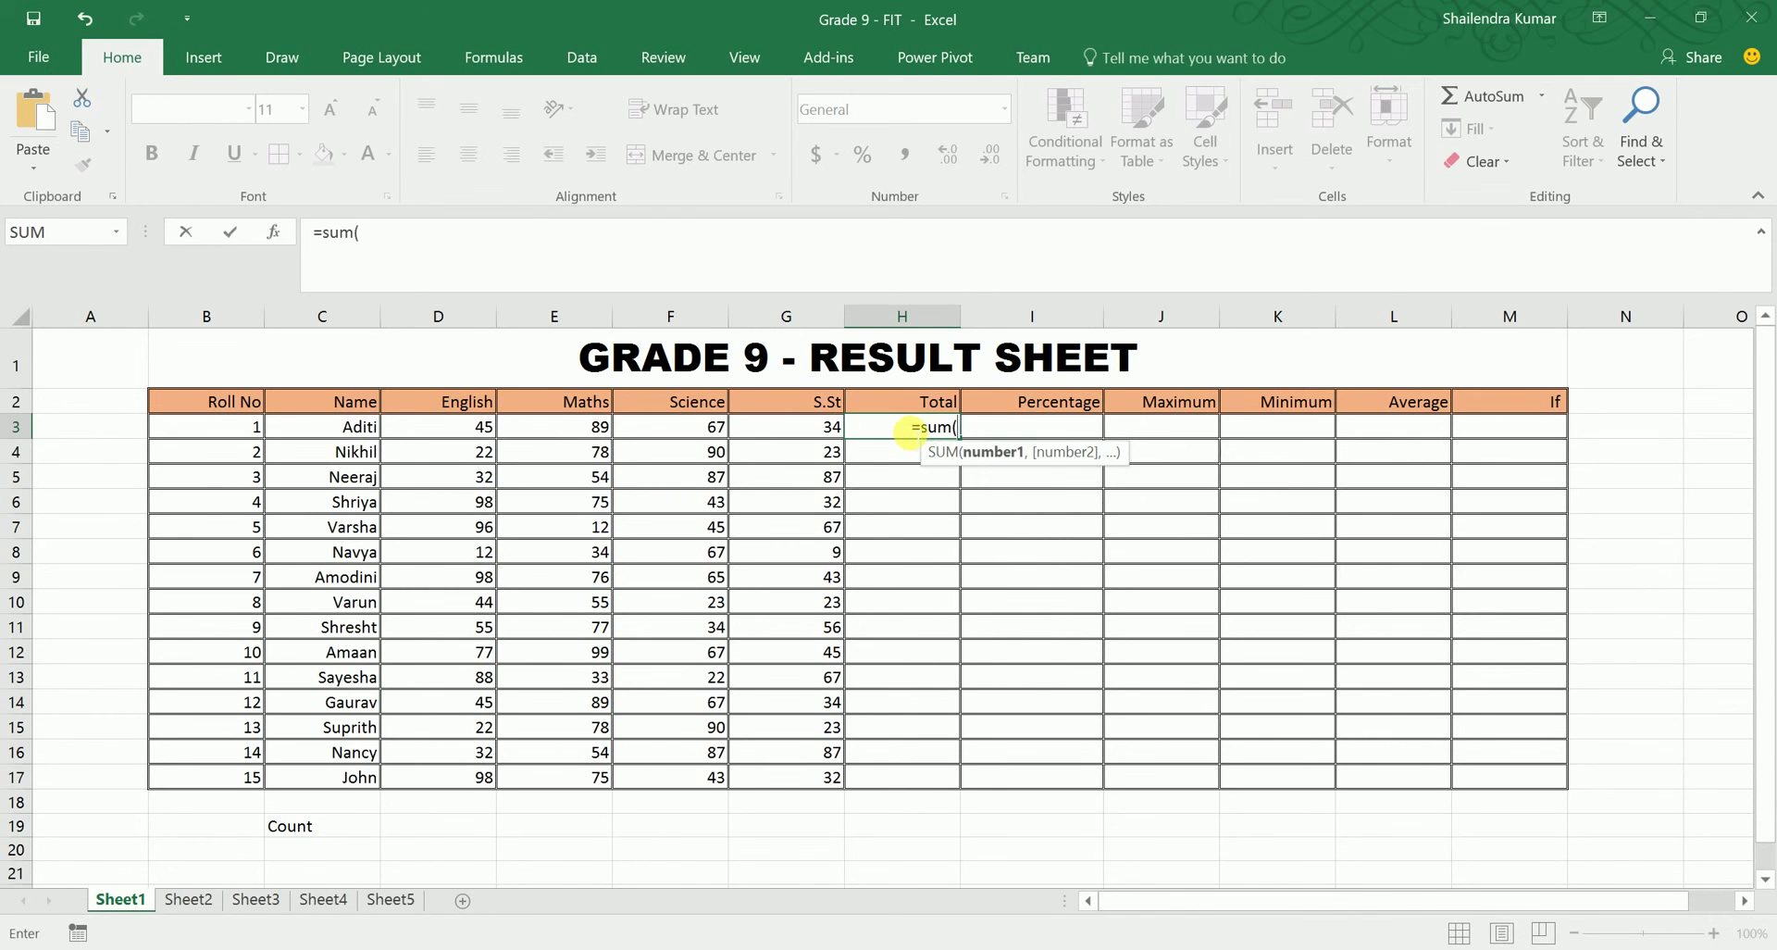
left_click(470, 436)
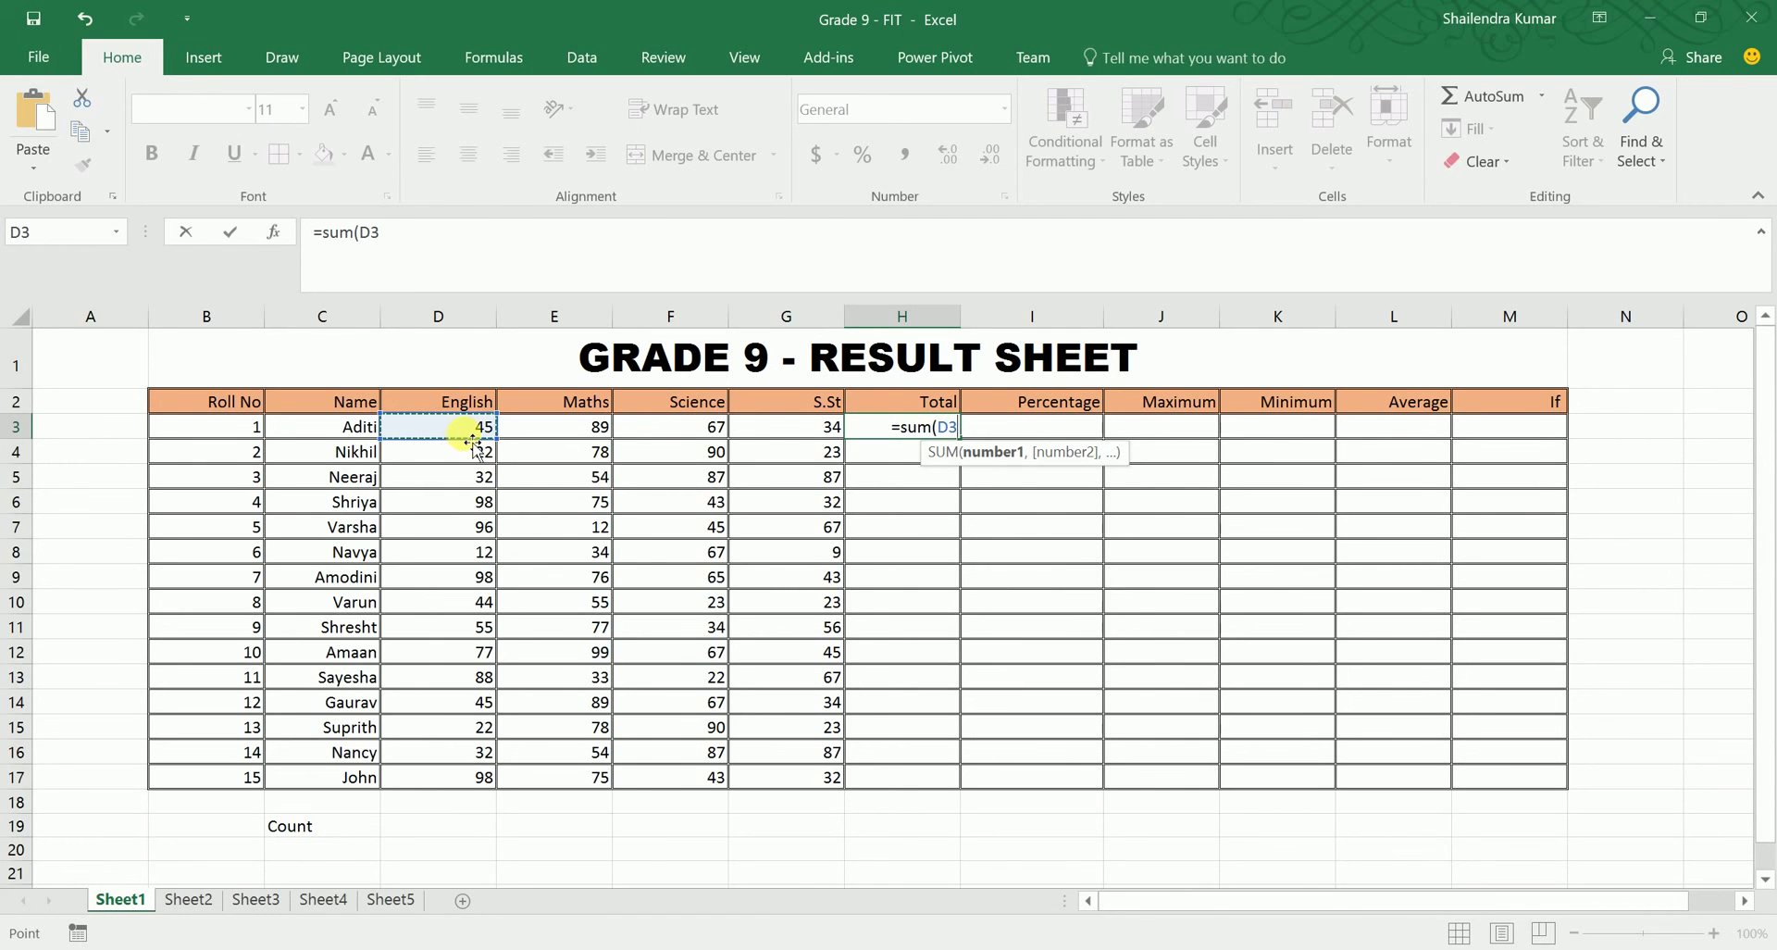
key("F8")
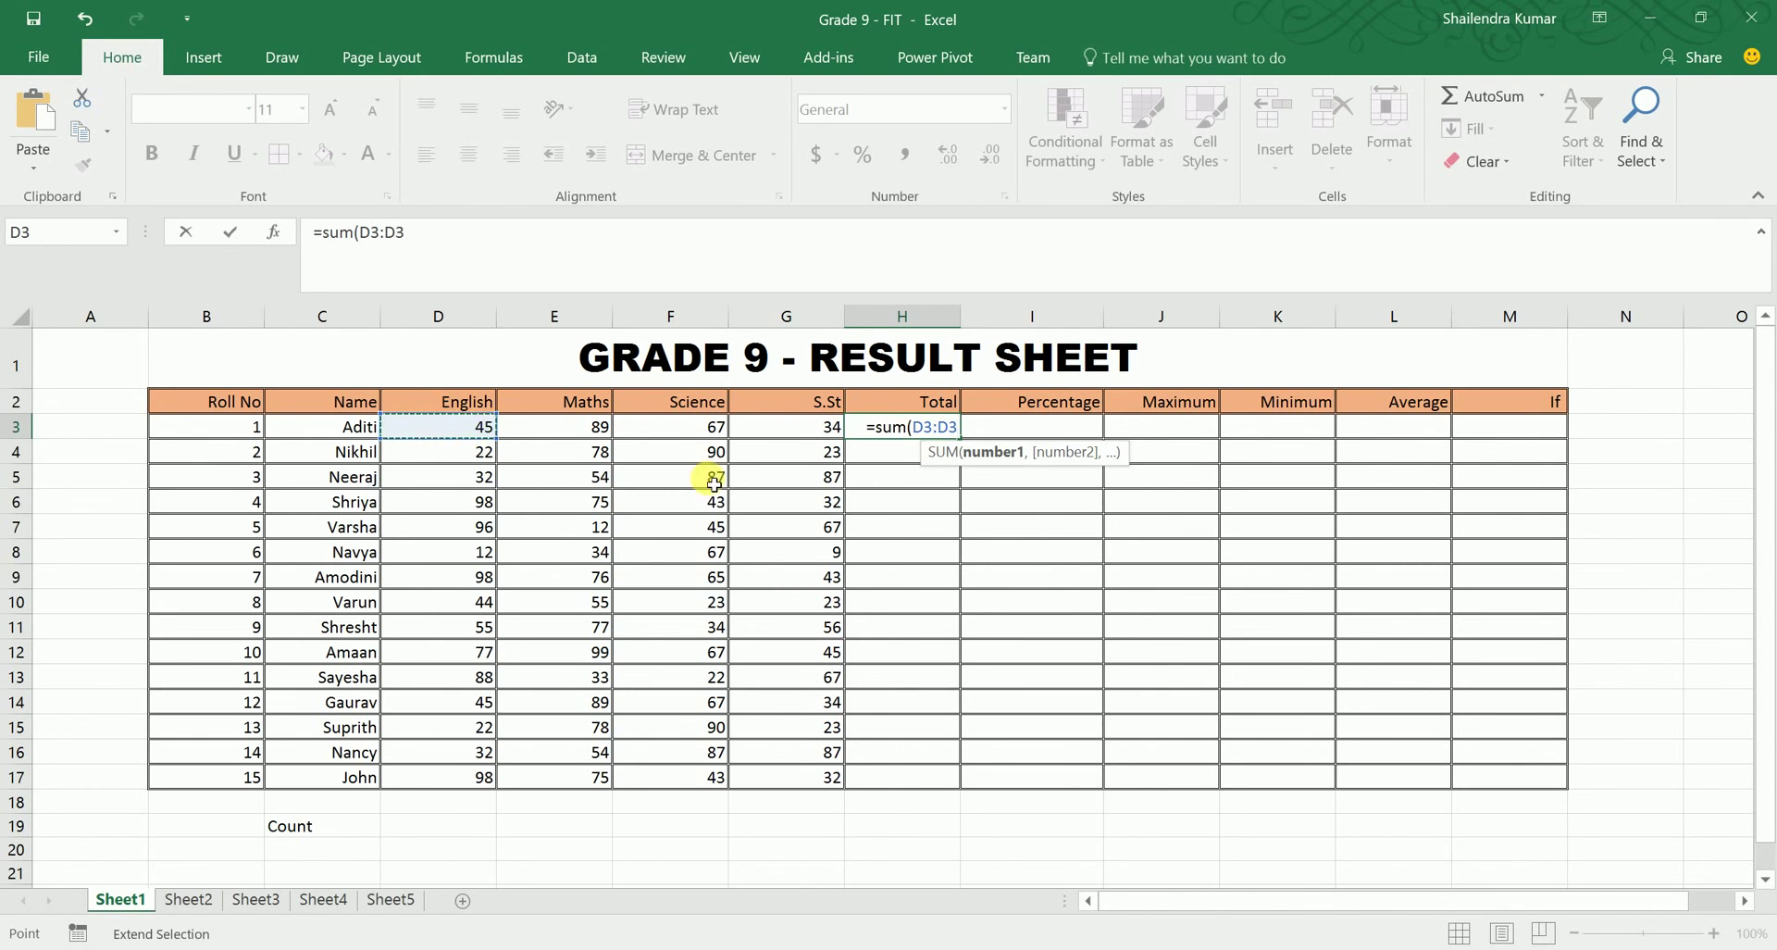
key("BackSpace")
key("BackSpace")
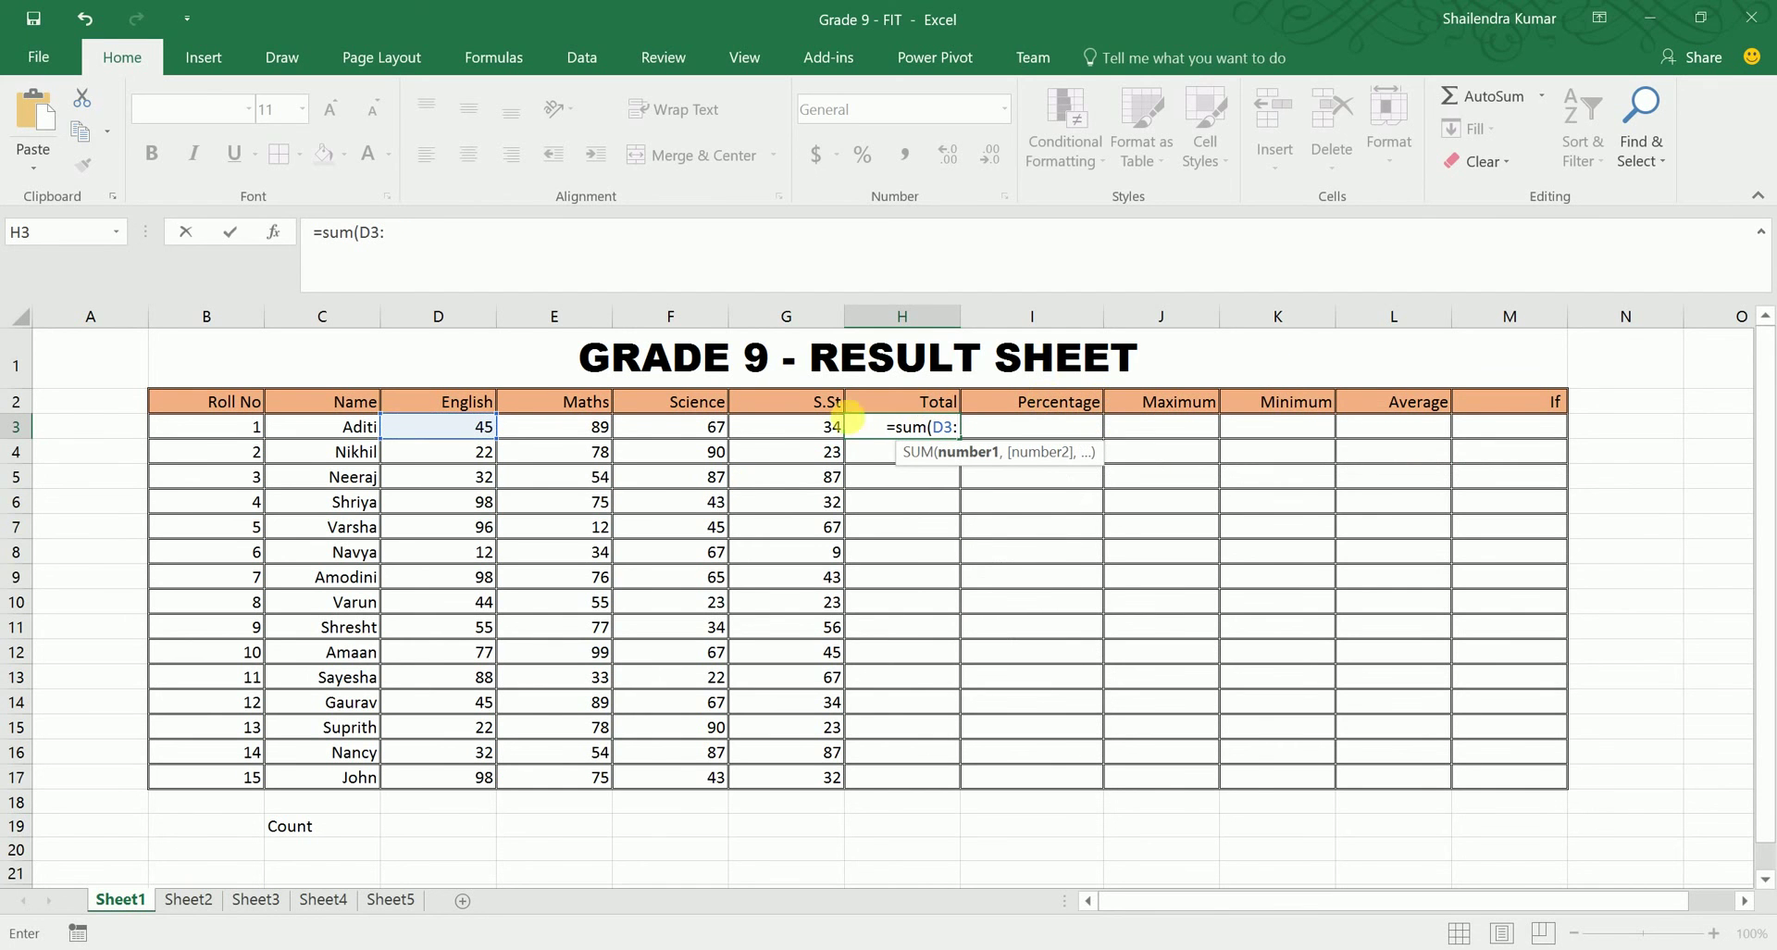
left_click(798, 435)
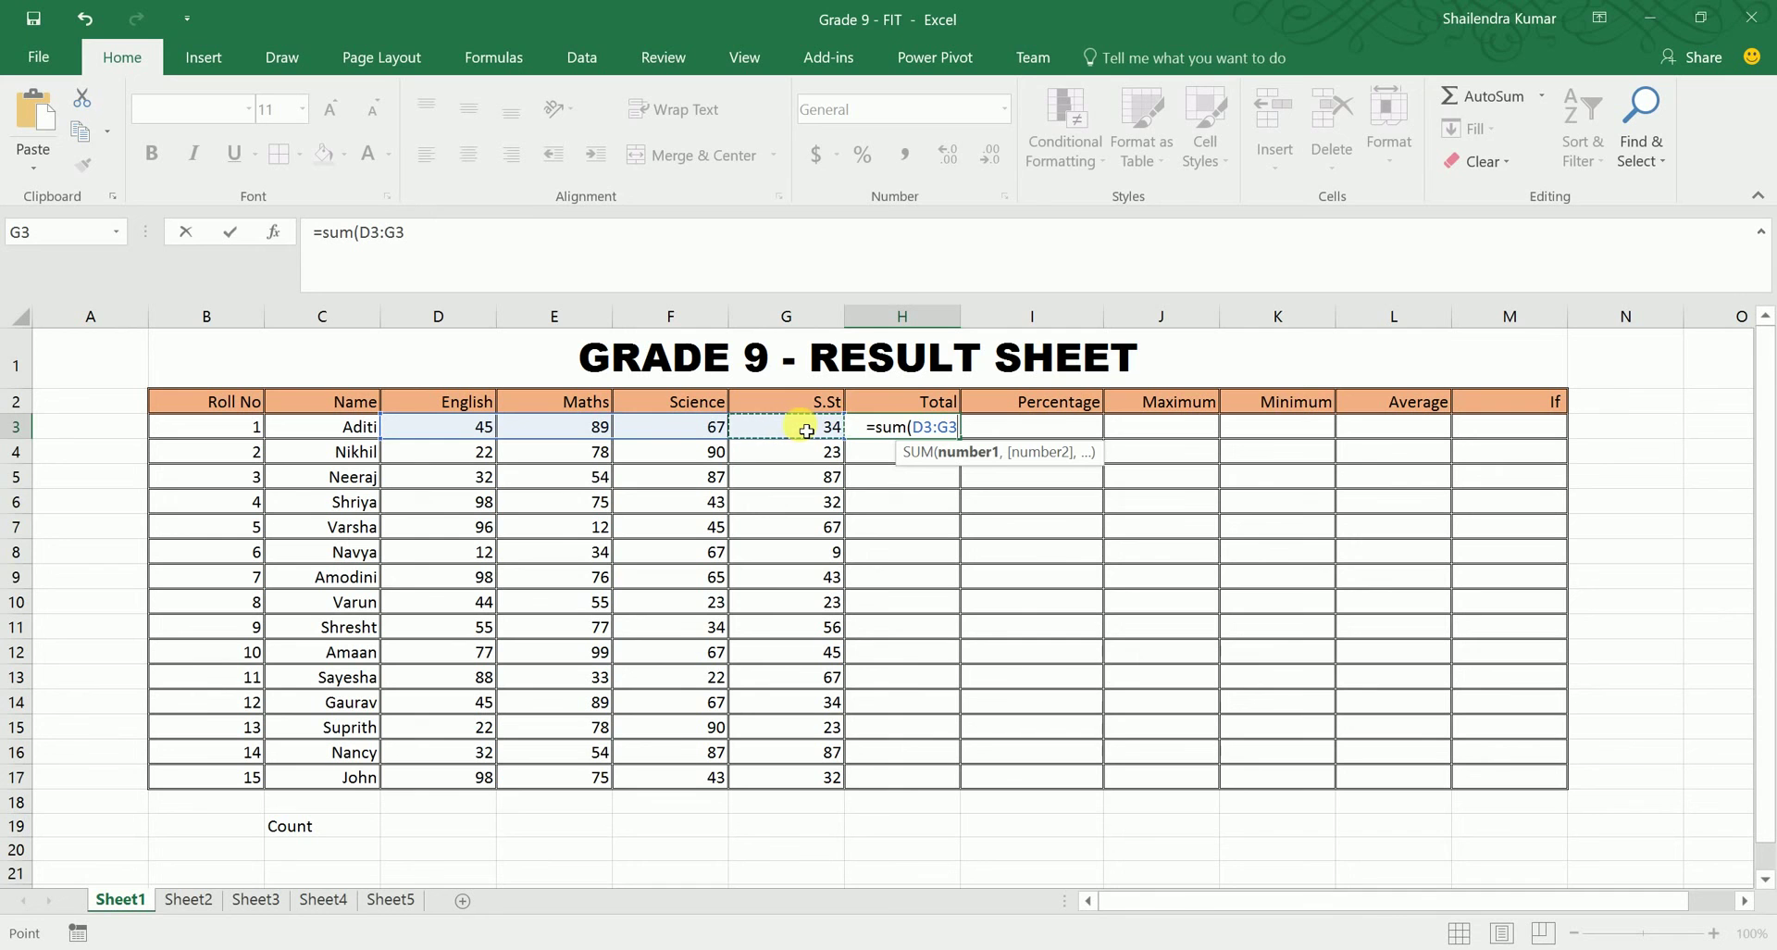
type(")")
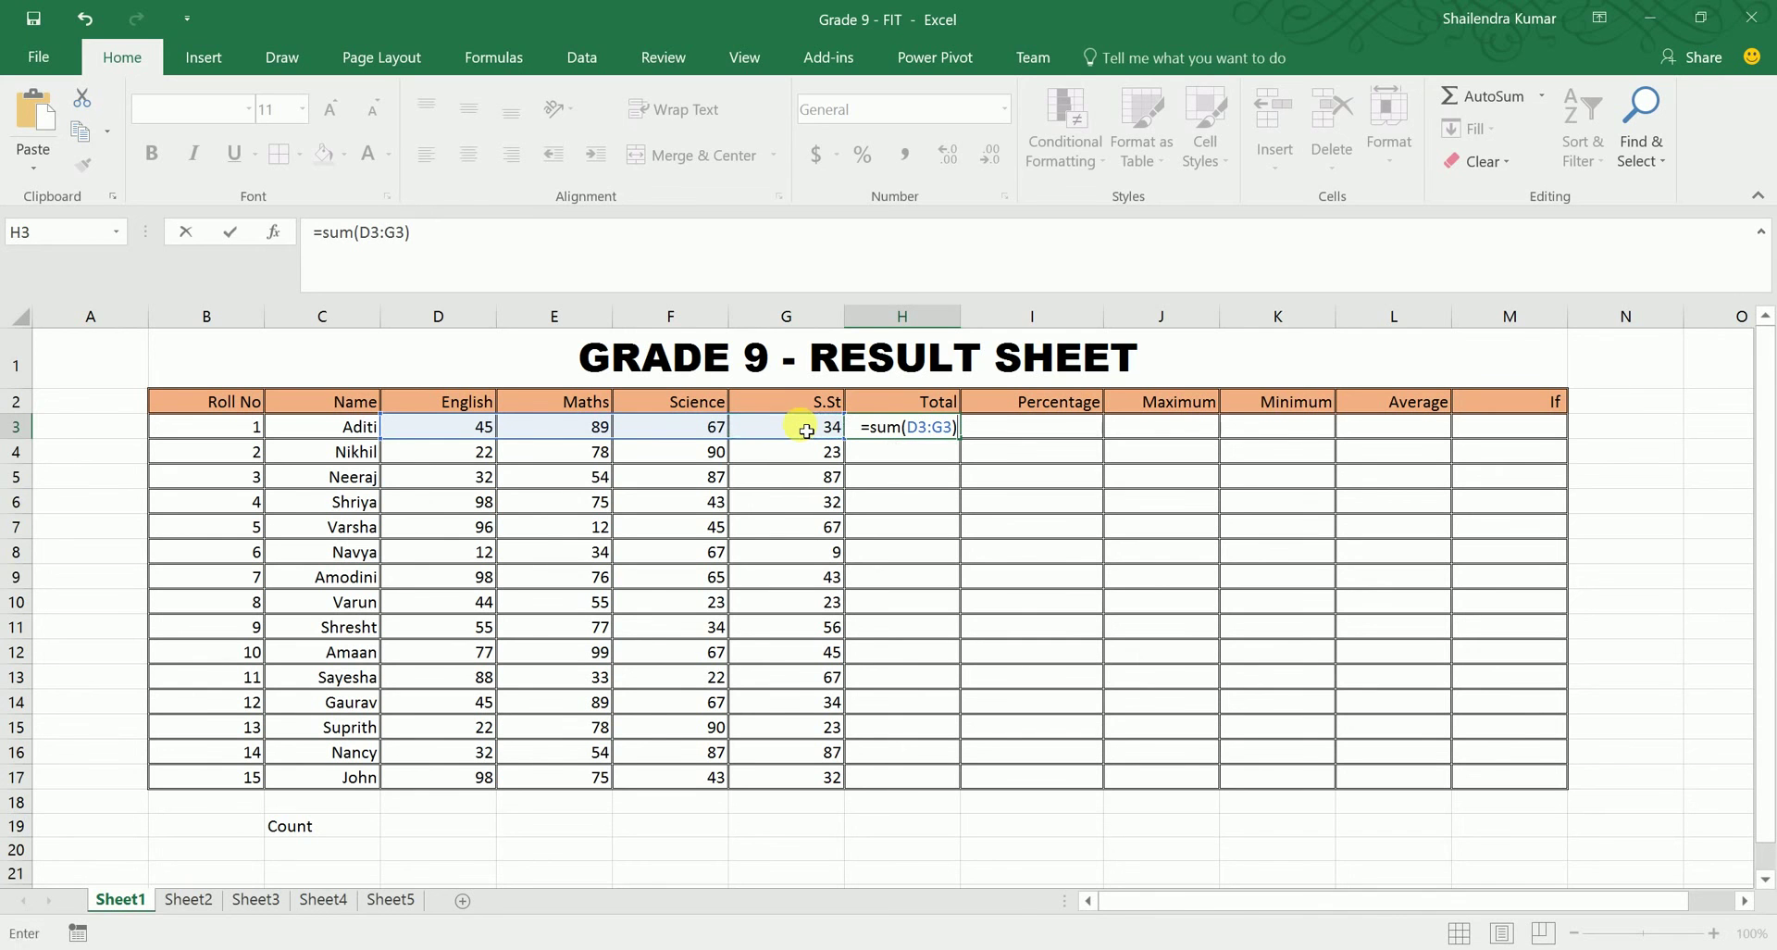
key("Return")
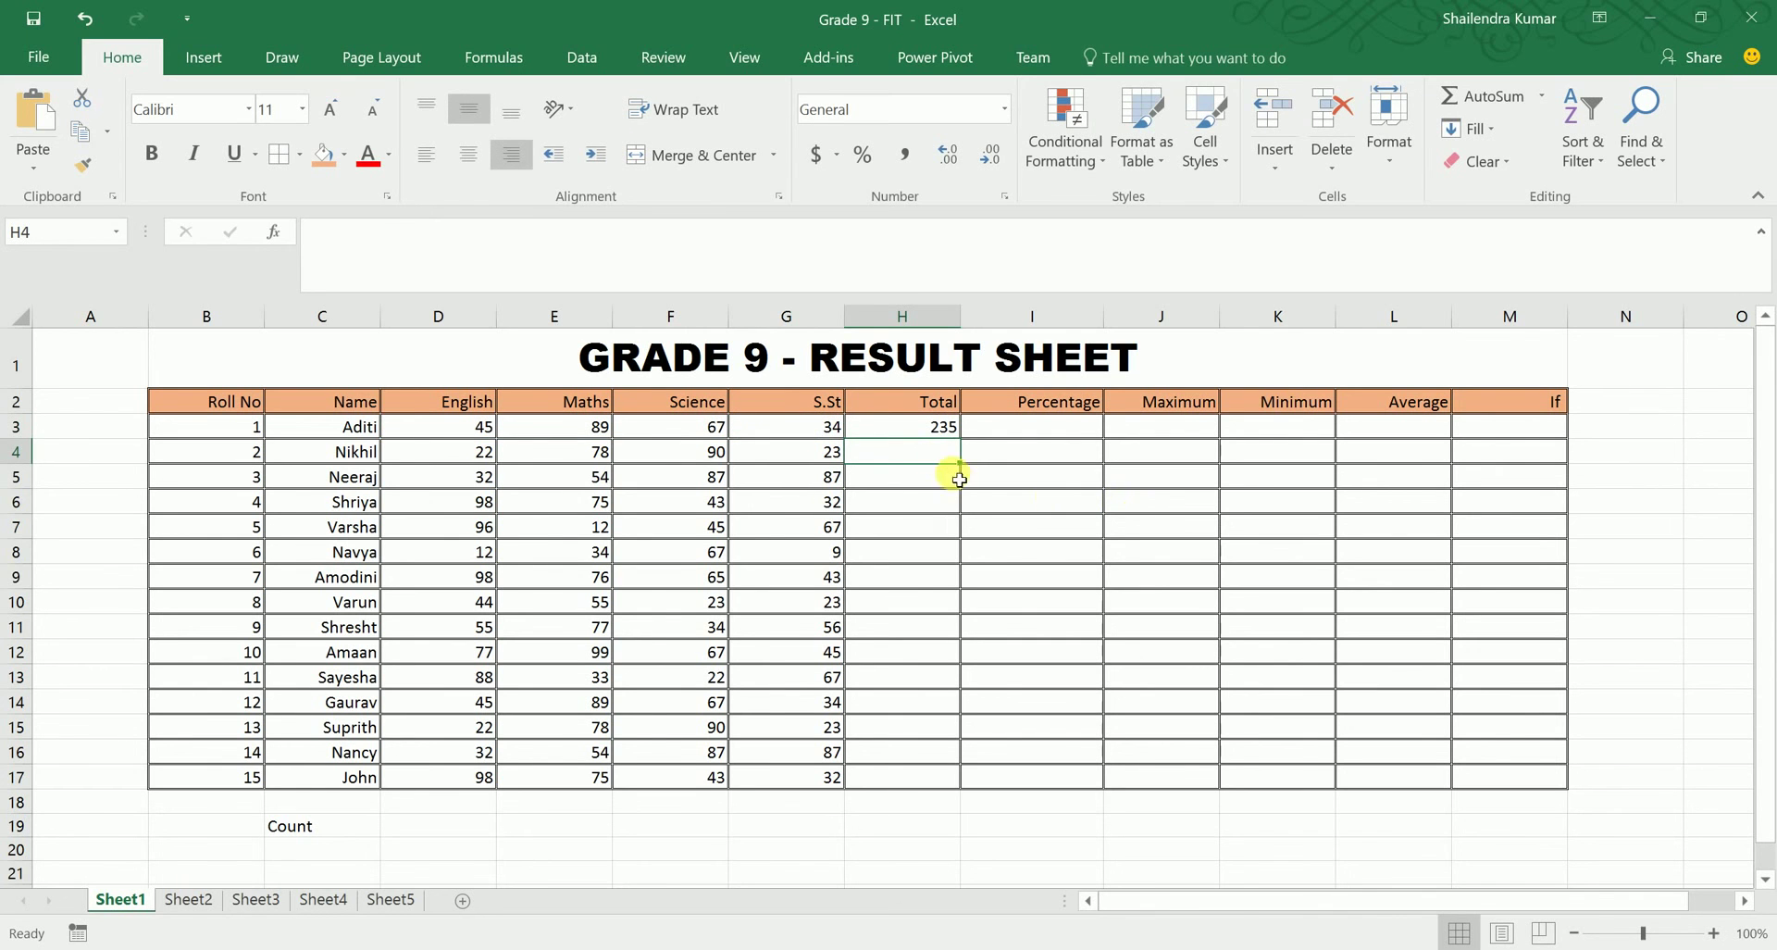
left_click(907, 429)
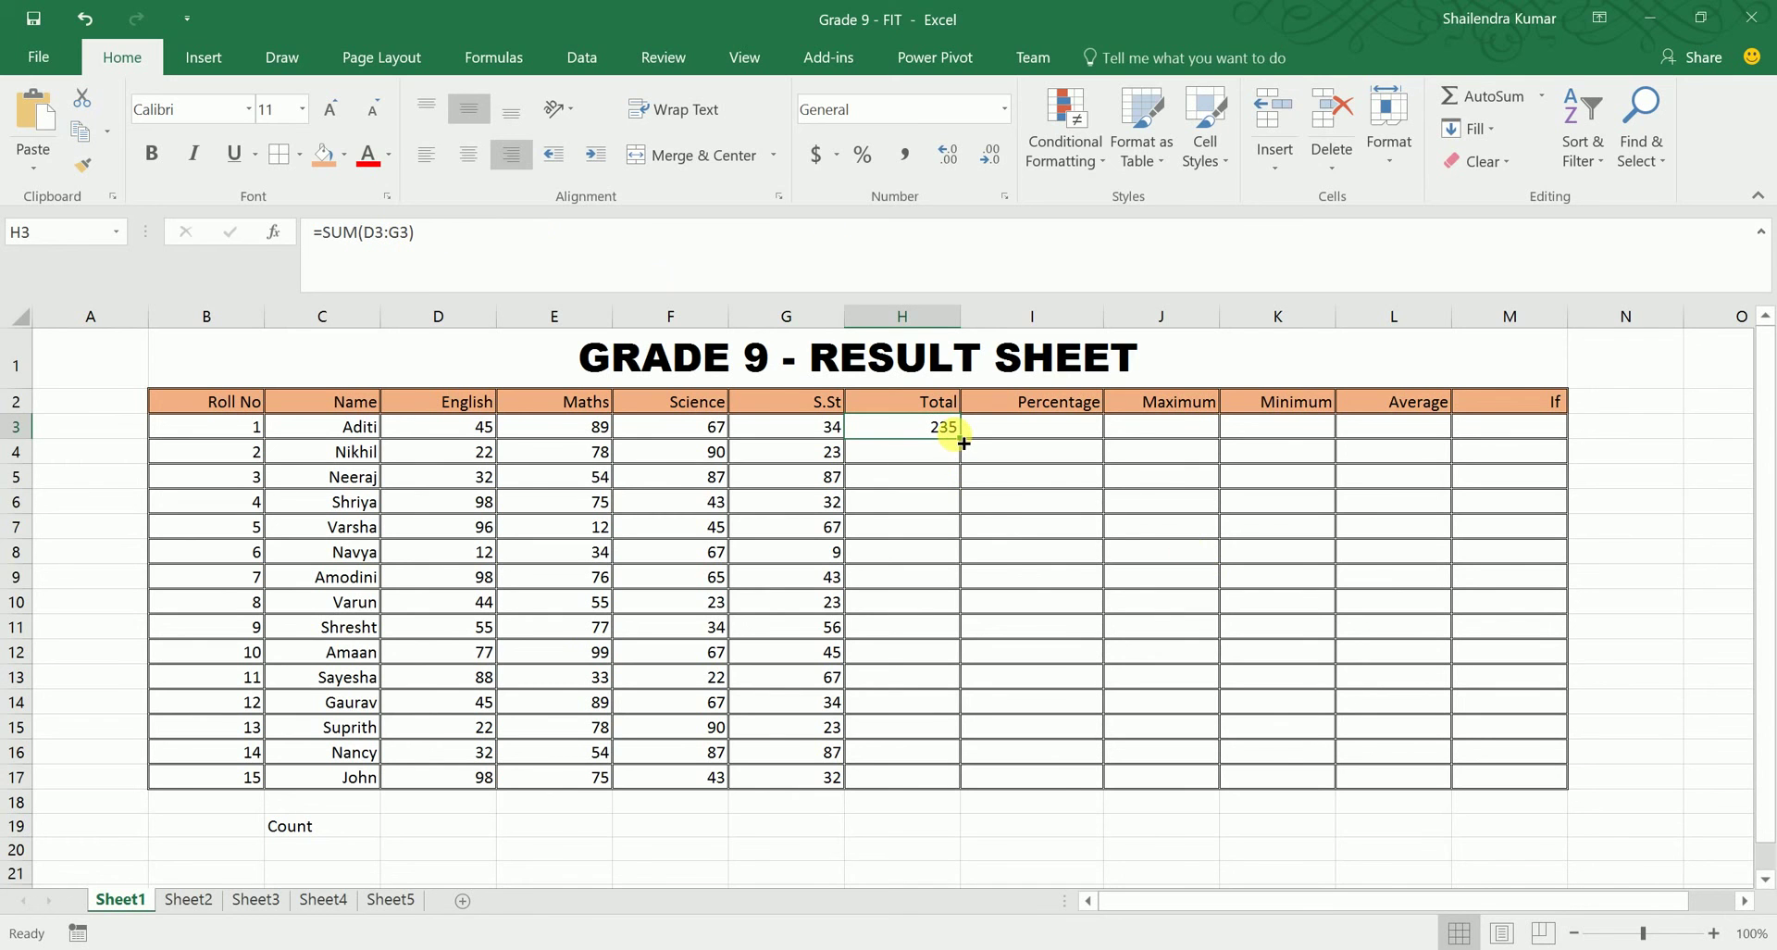
left_click_drag(967, 446, 954, 782)
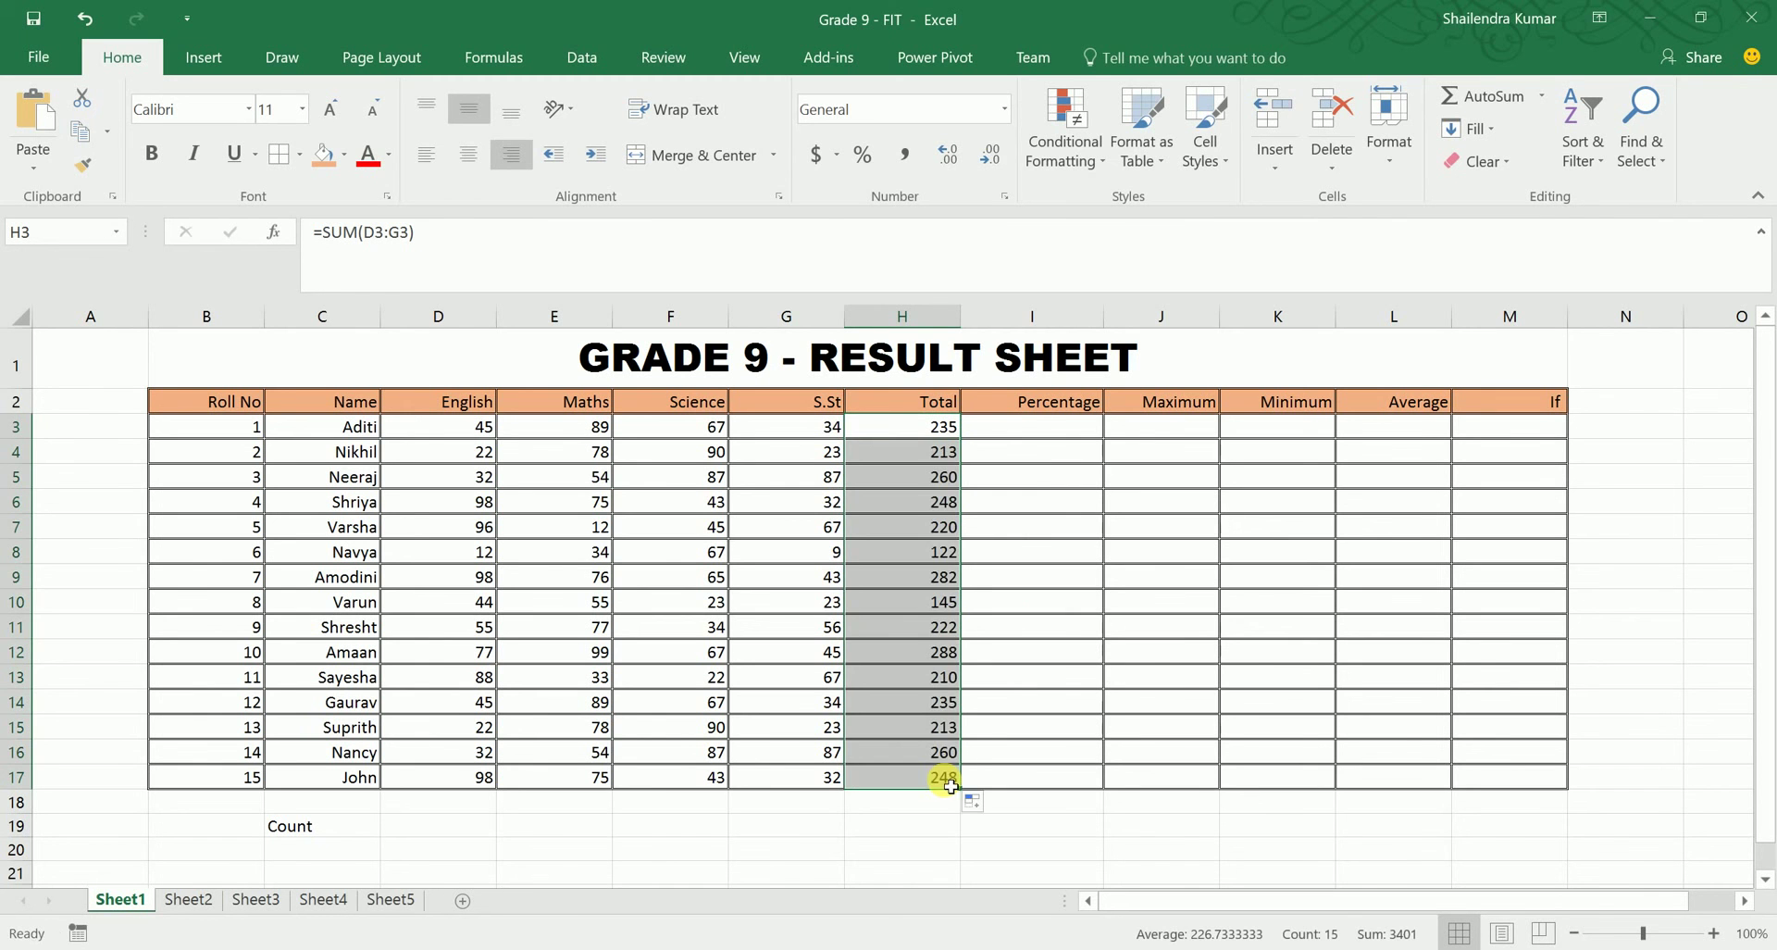
Step: Calculate the first student's percentage in I3 with =H3/400*100 and fill the formula down to I17
left_click(1039, 439)
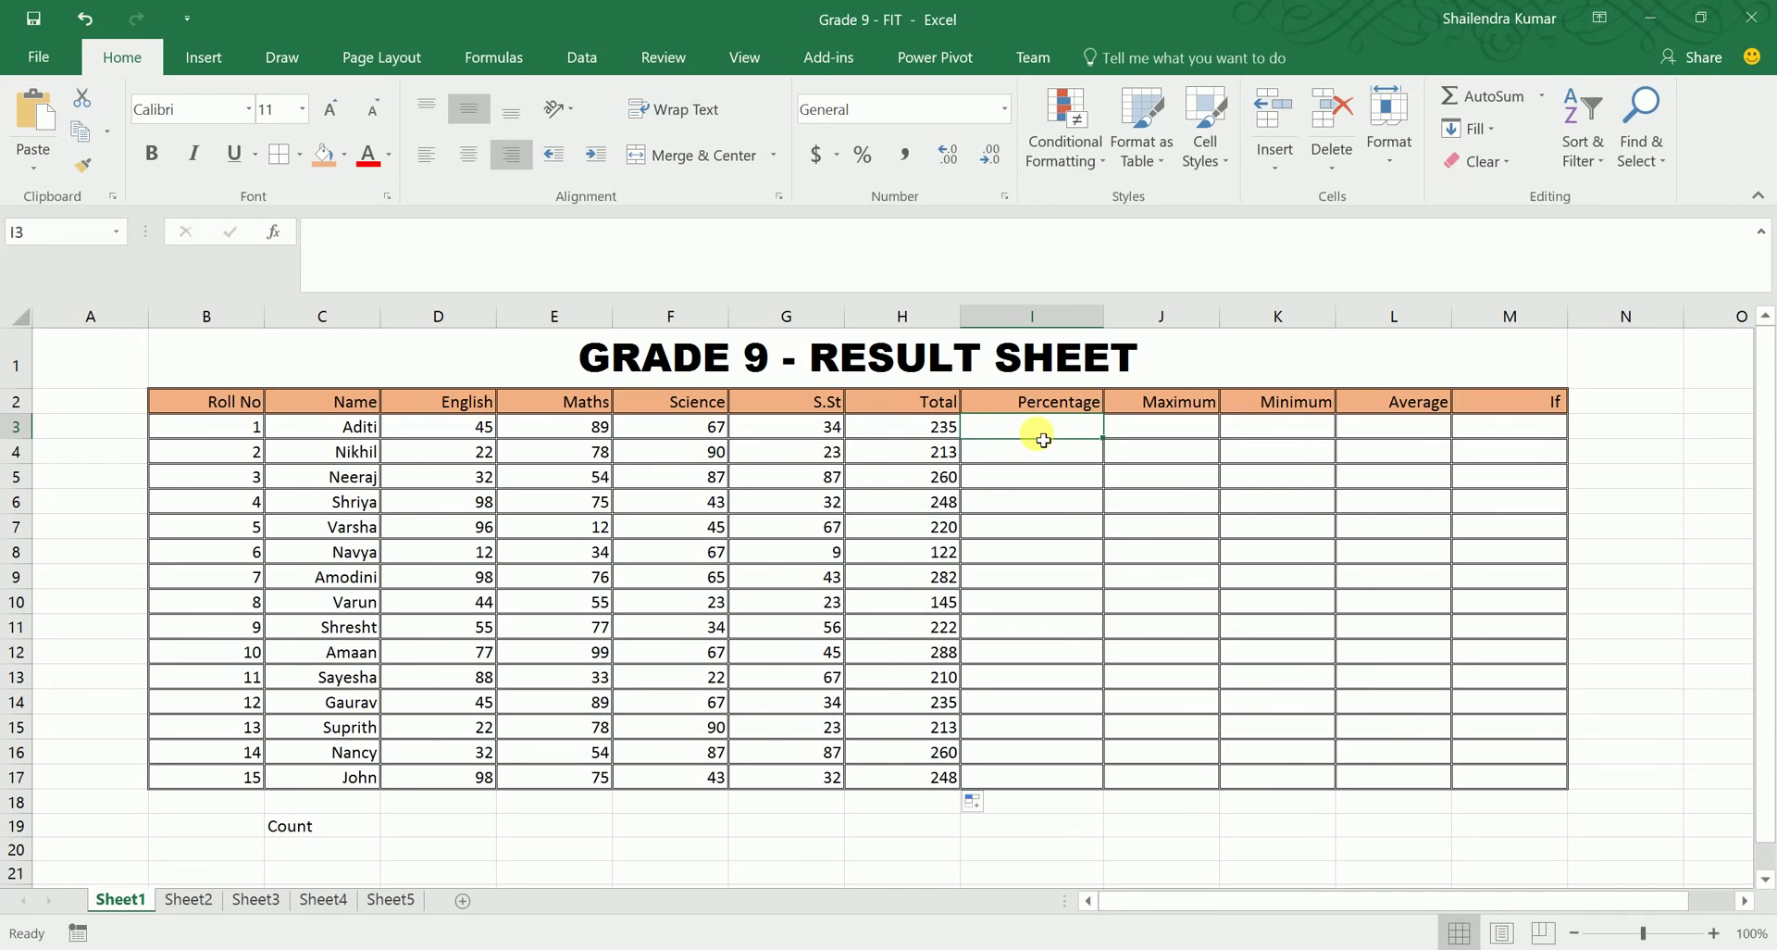
type("=")
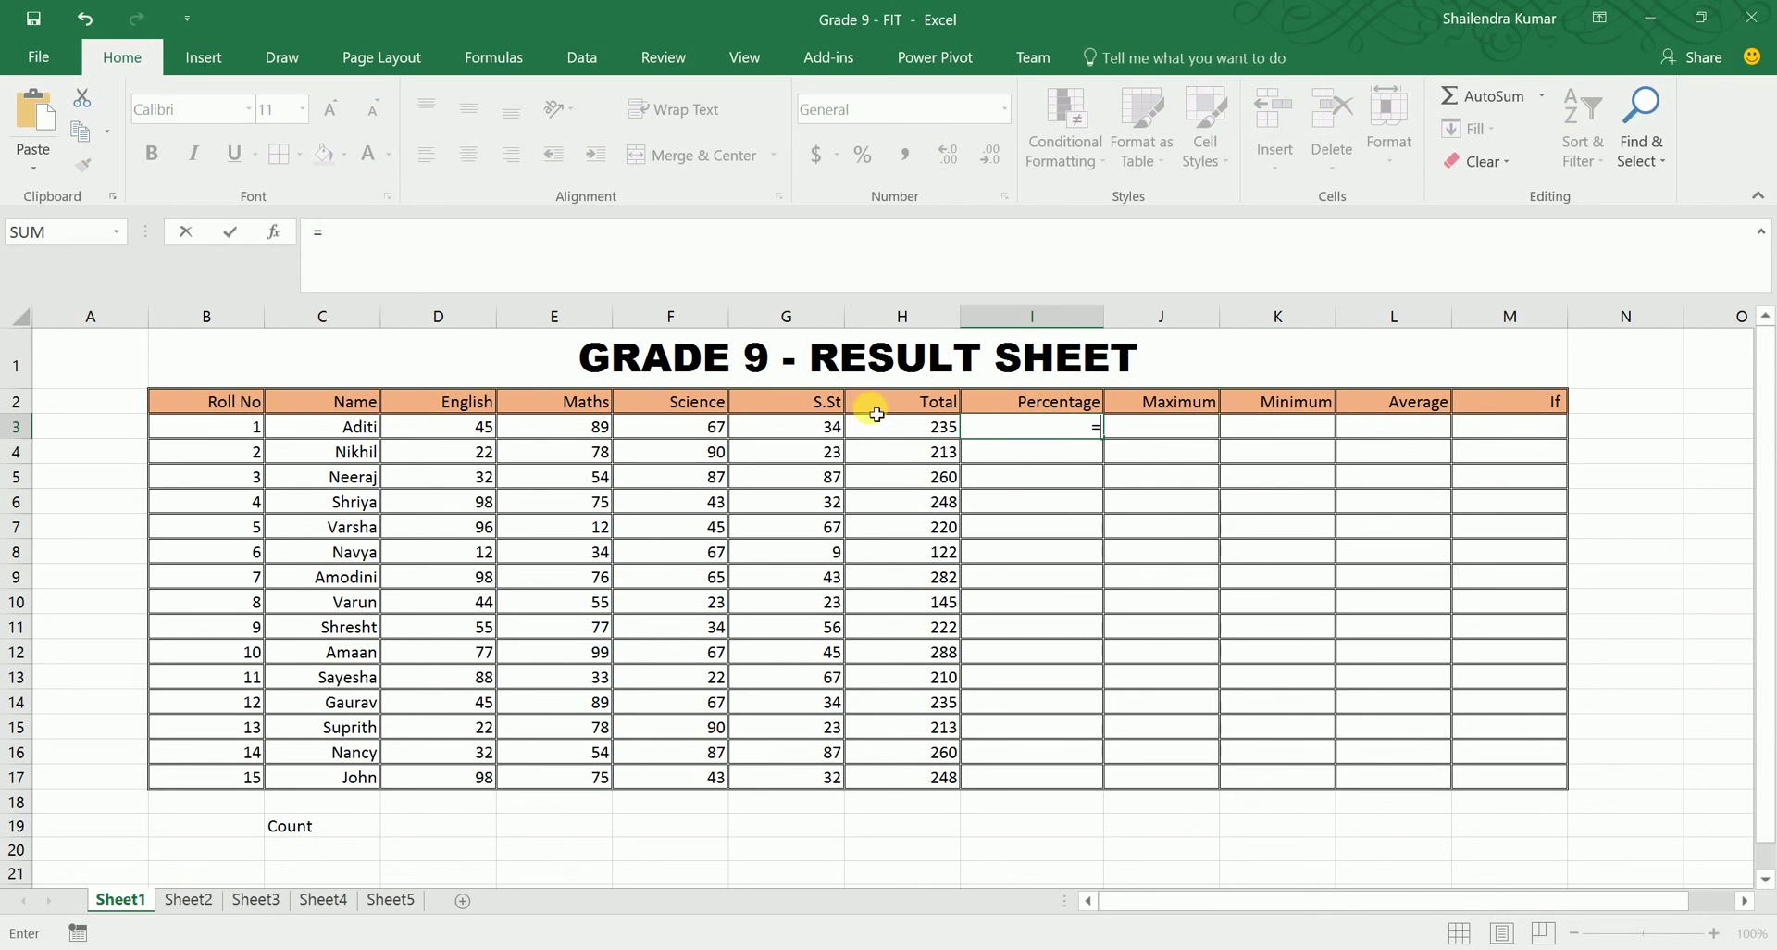
left_click(916, 433)
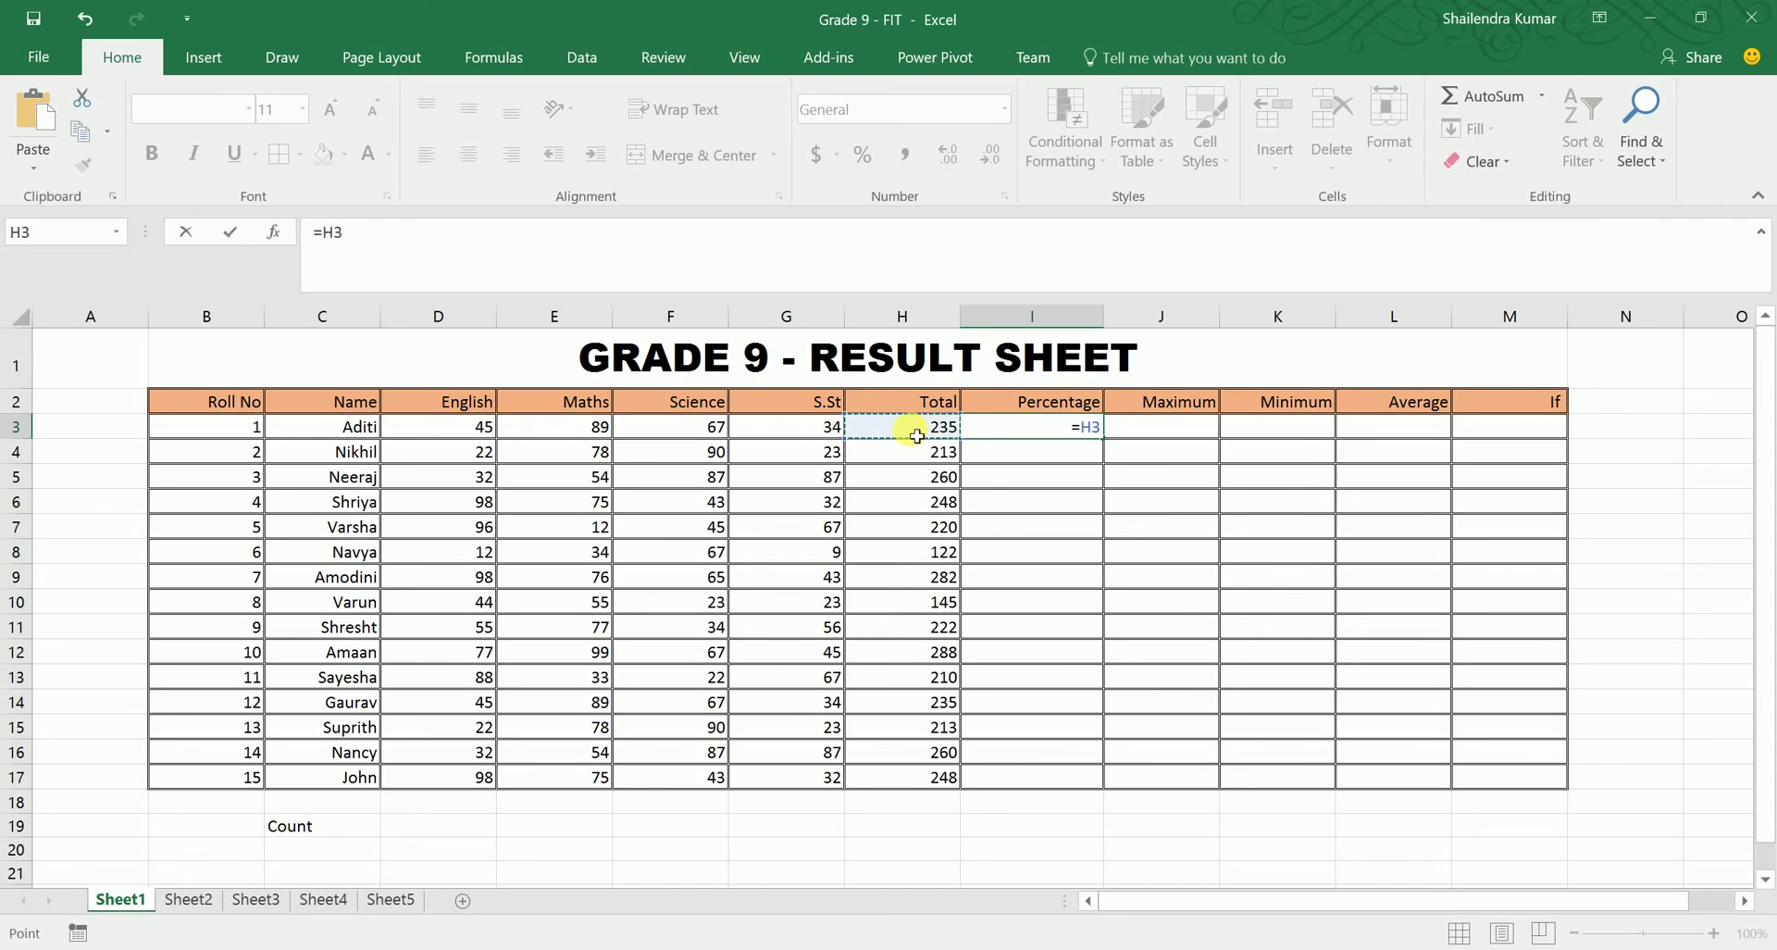
type("/400")
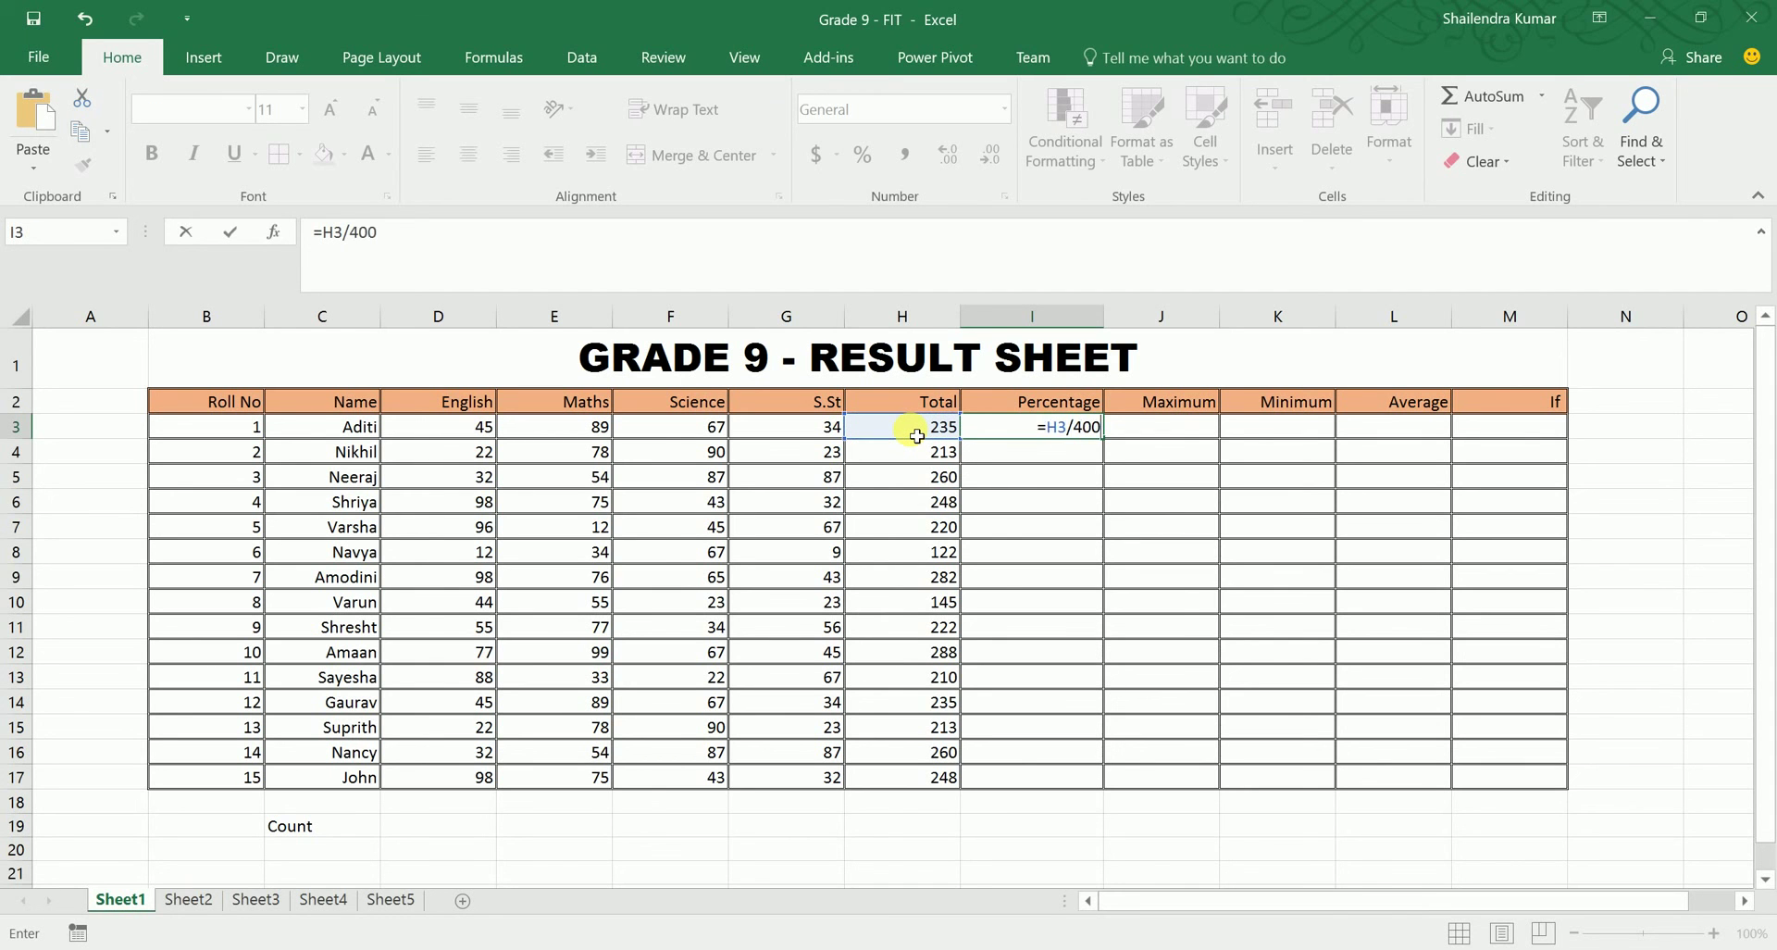
type("*100")
key("Return")
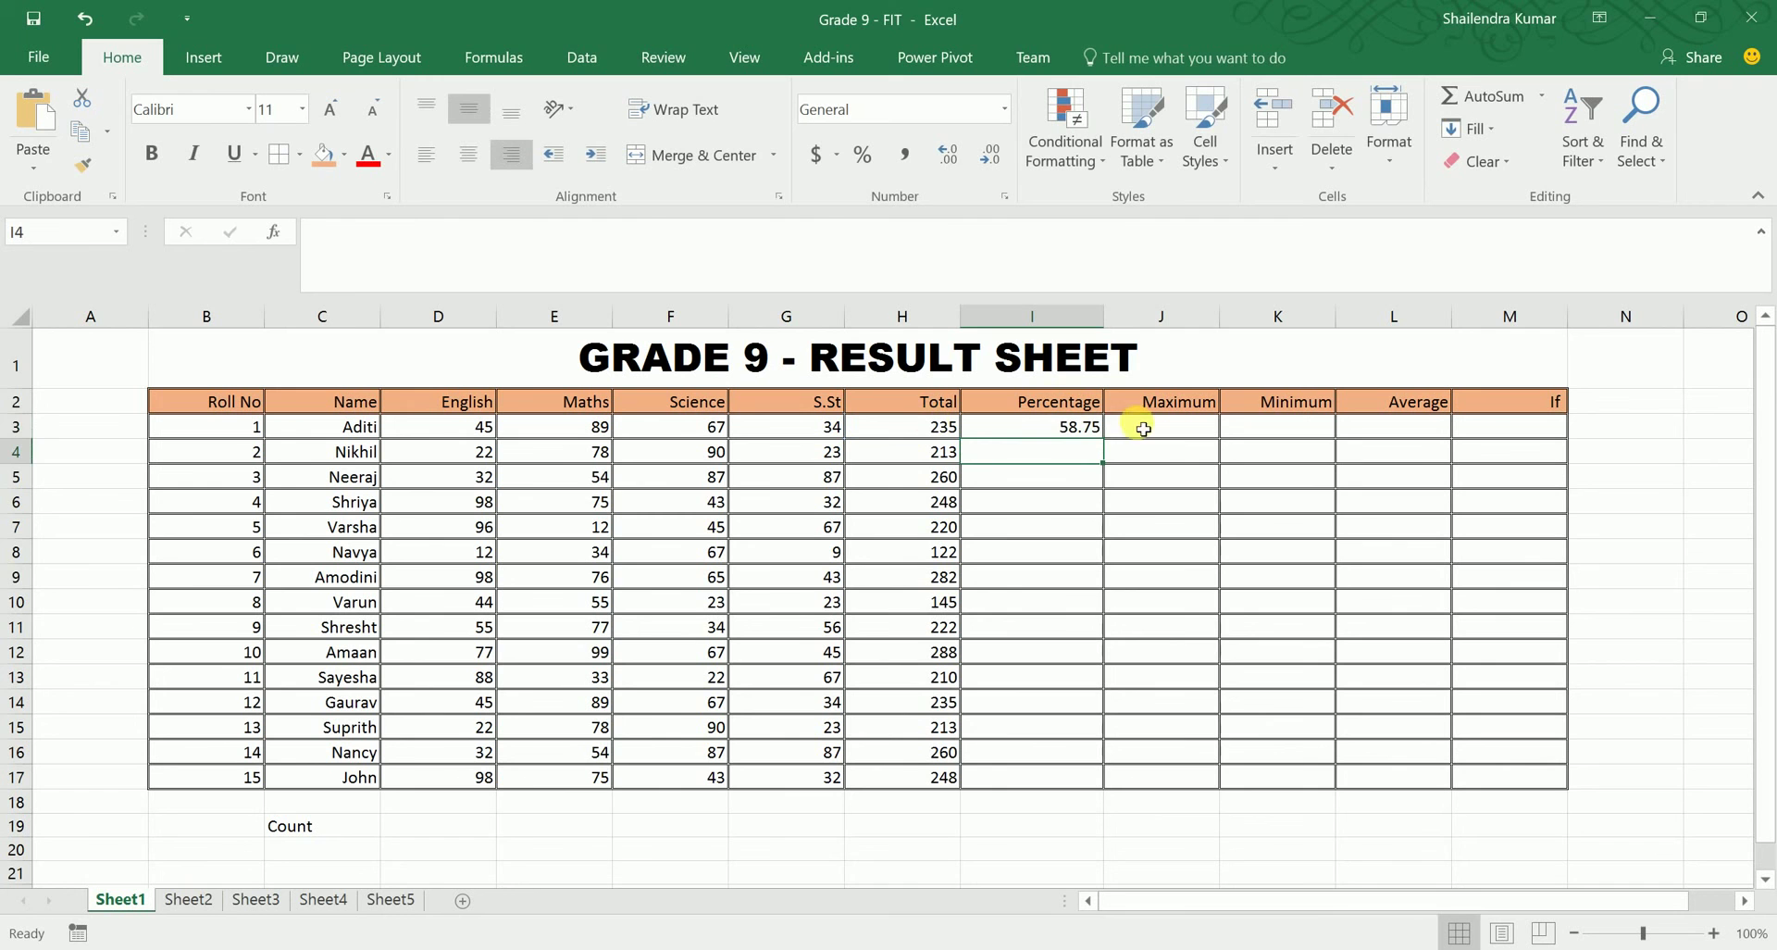
left_click(1060, 432)
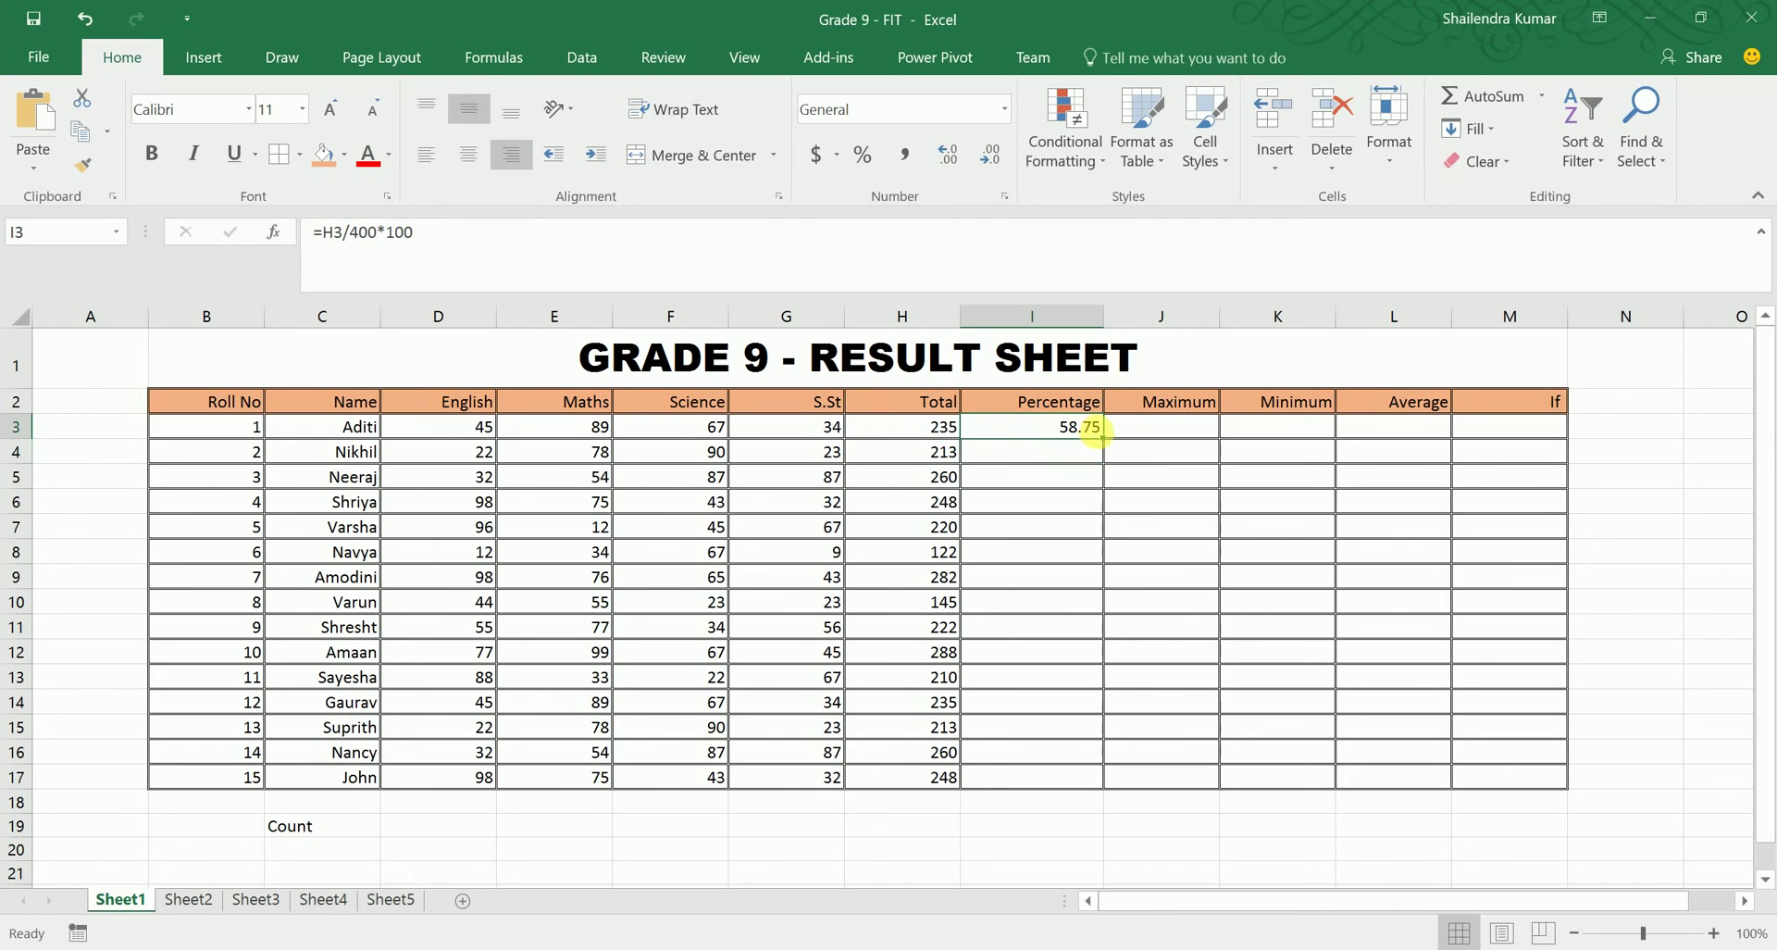
mouse_move(1110, 447)
left_mouse_down()
mouse_move(1080, 774)
mouse_move(1096, 785)
left_mouse_up()
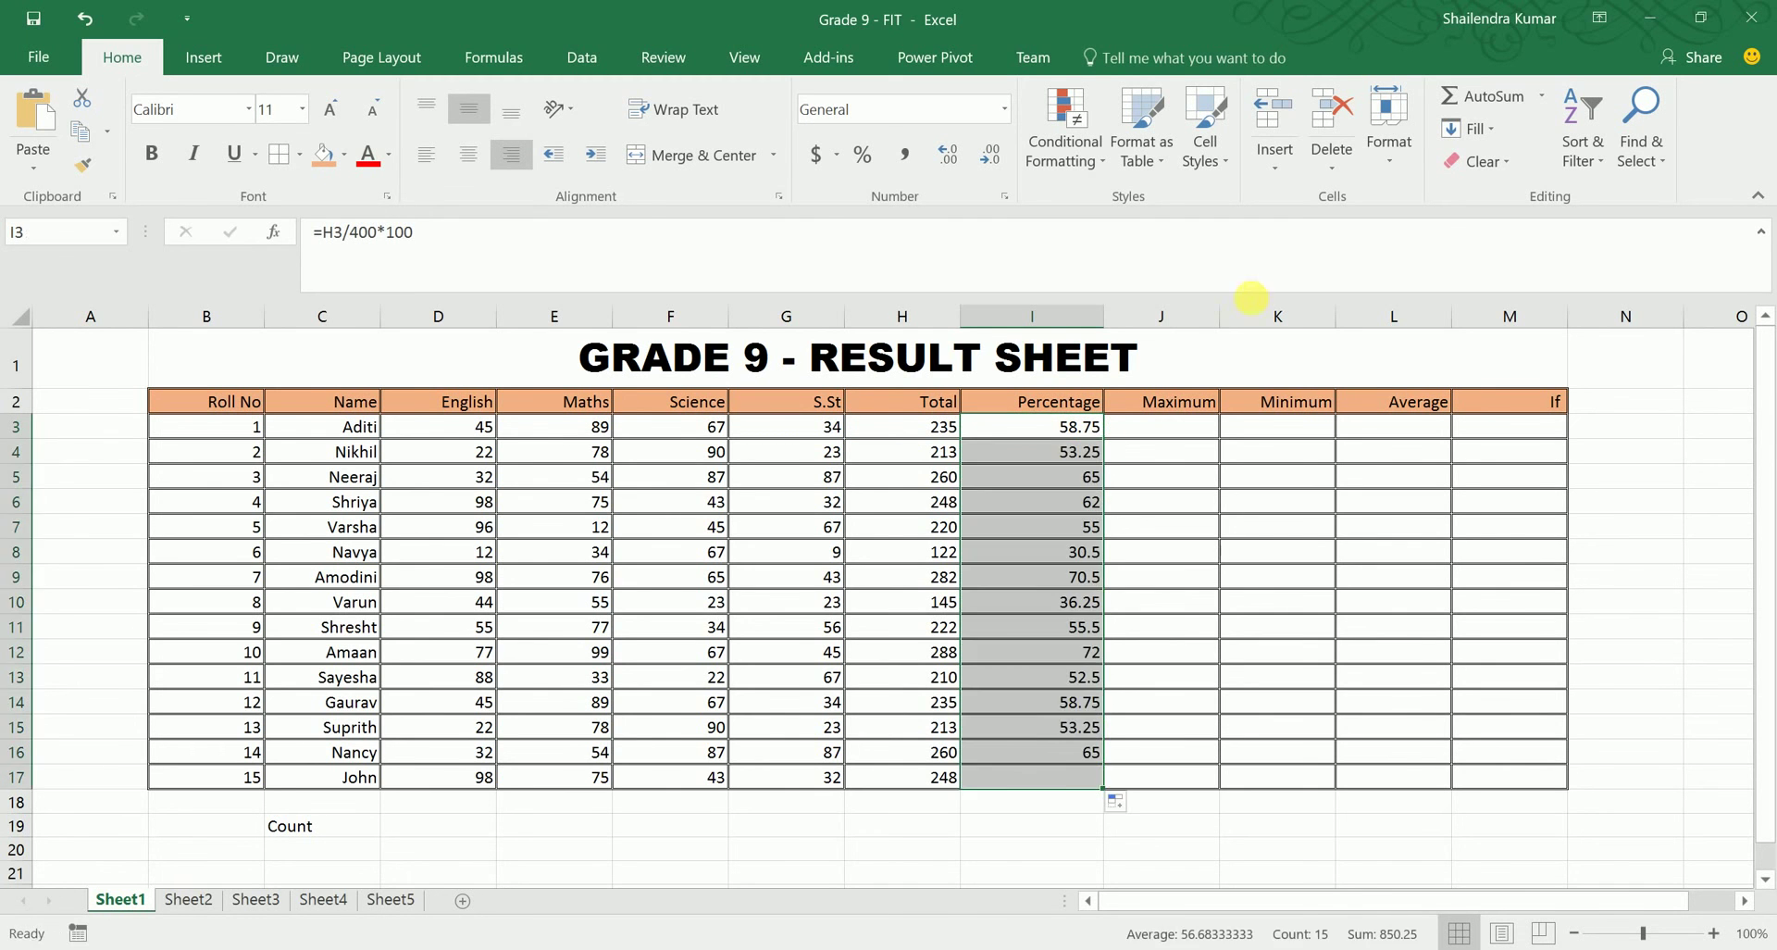
Step: Find the first student's highest mark in J3 with =MAX(D3:G3) and fill the formula down to J17
left_click(1157, 439)
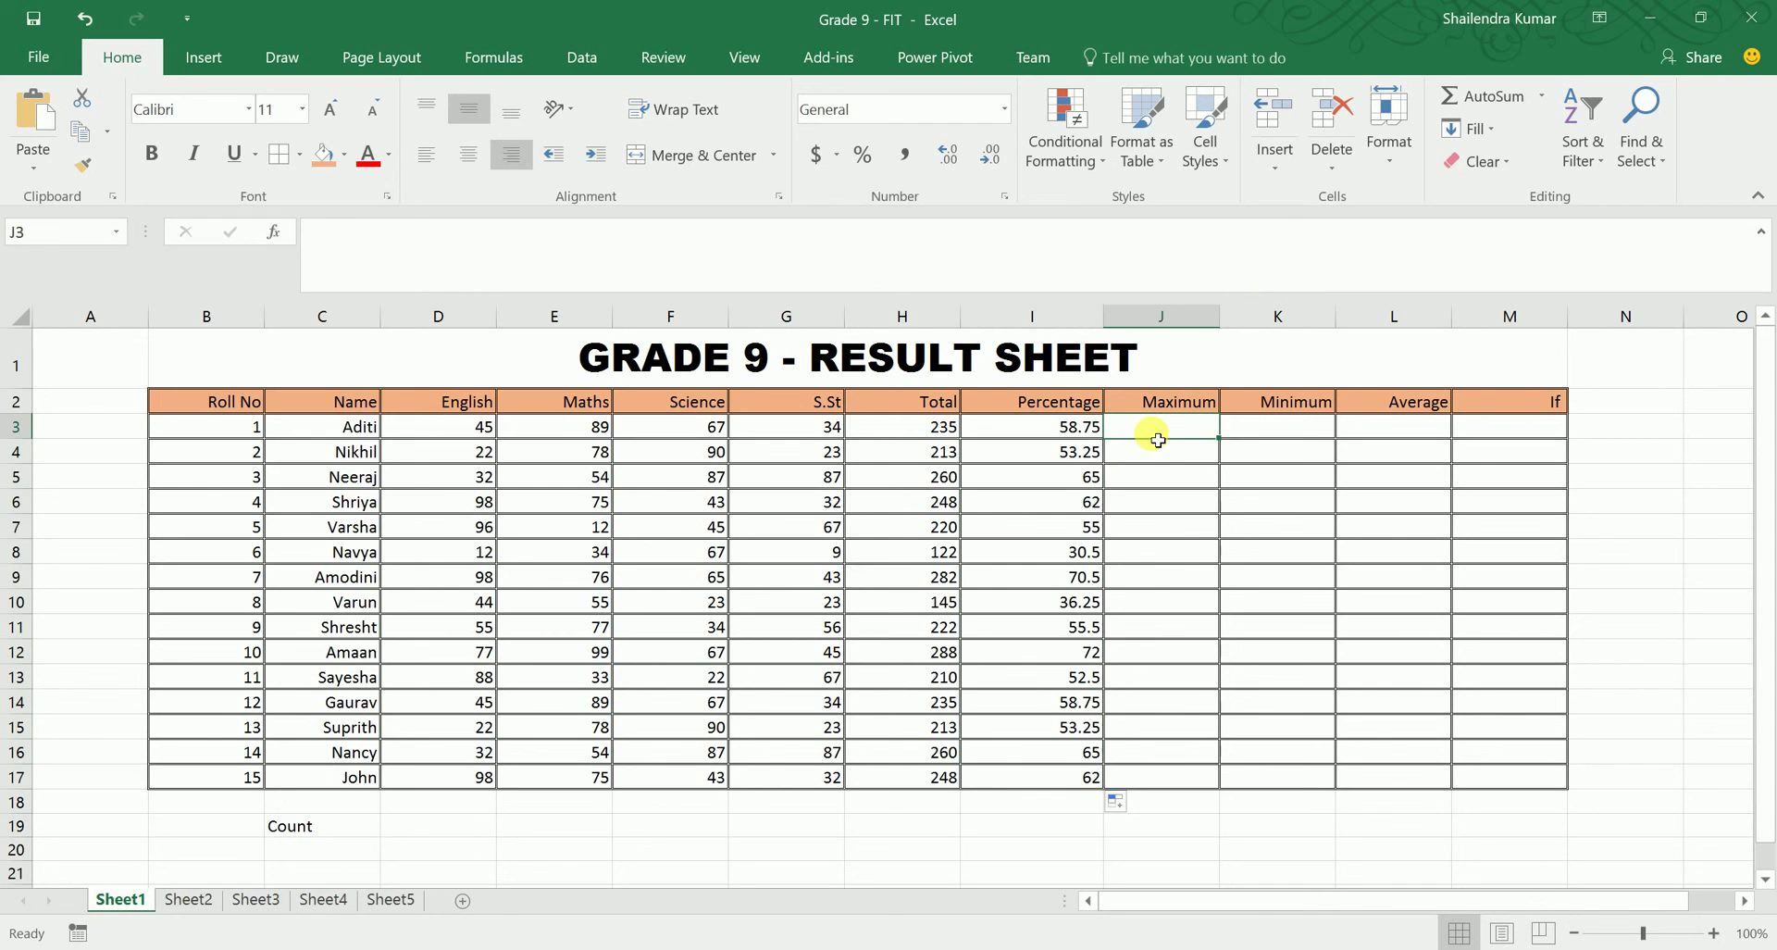
type("=m")
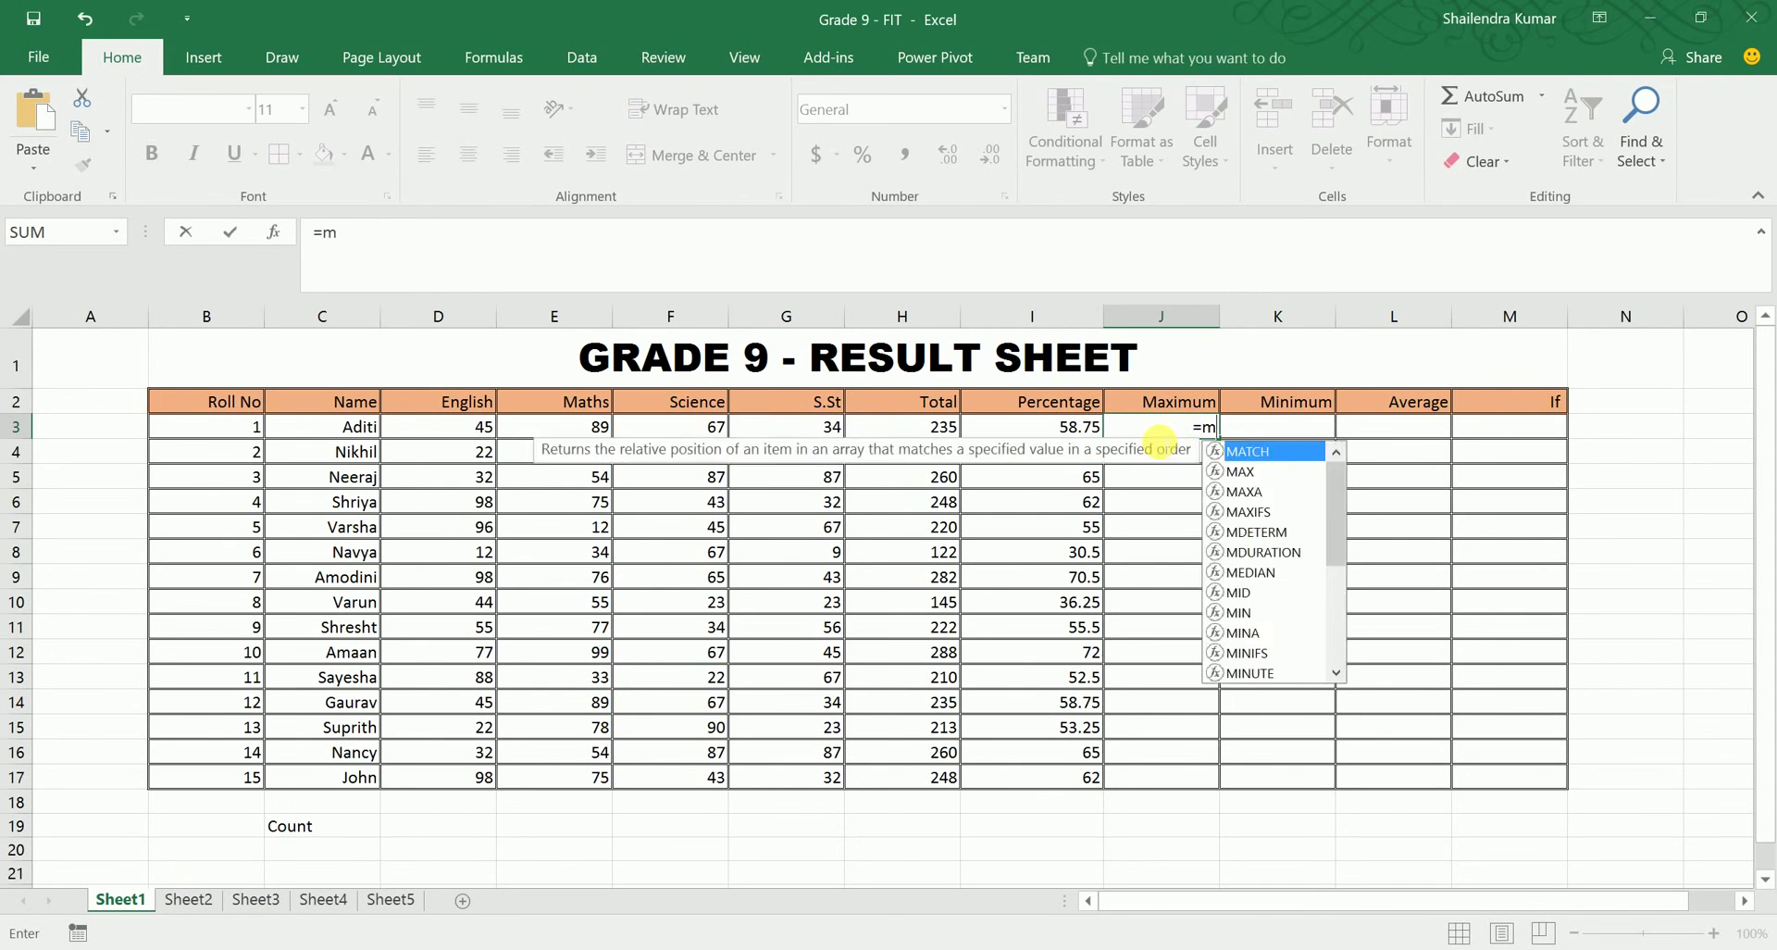
type("ax(")
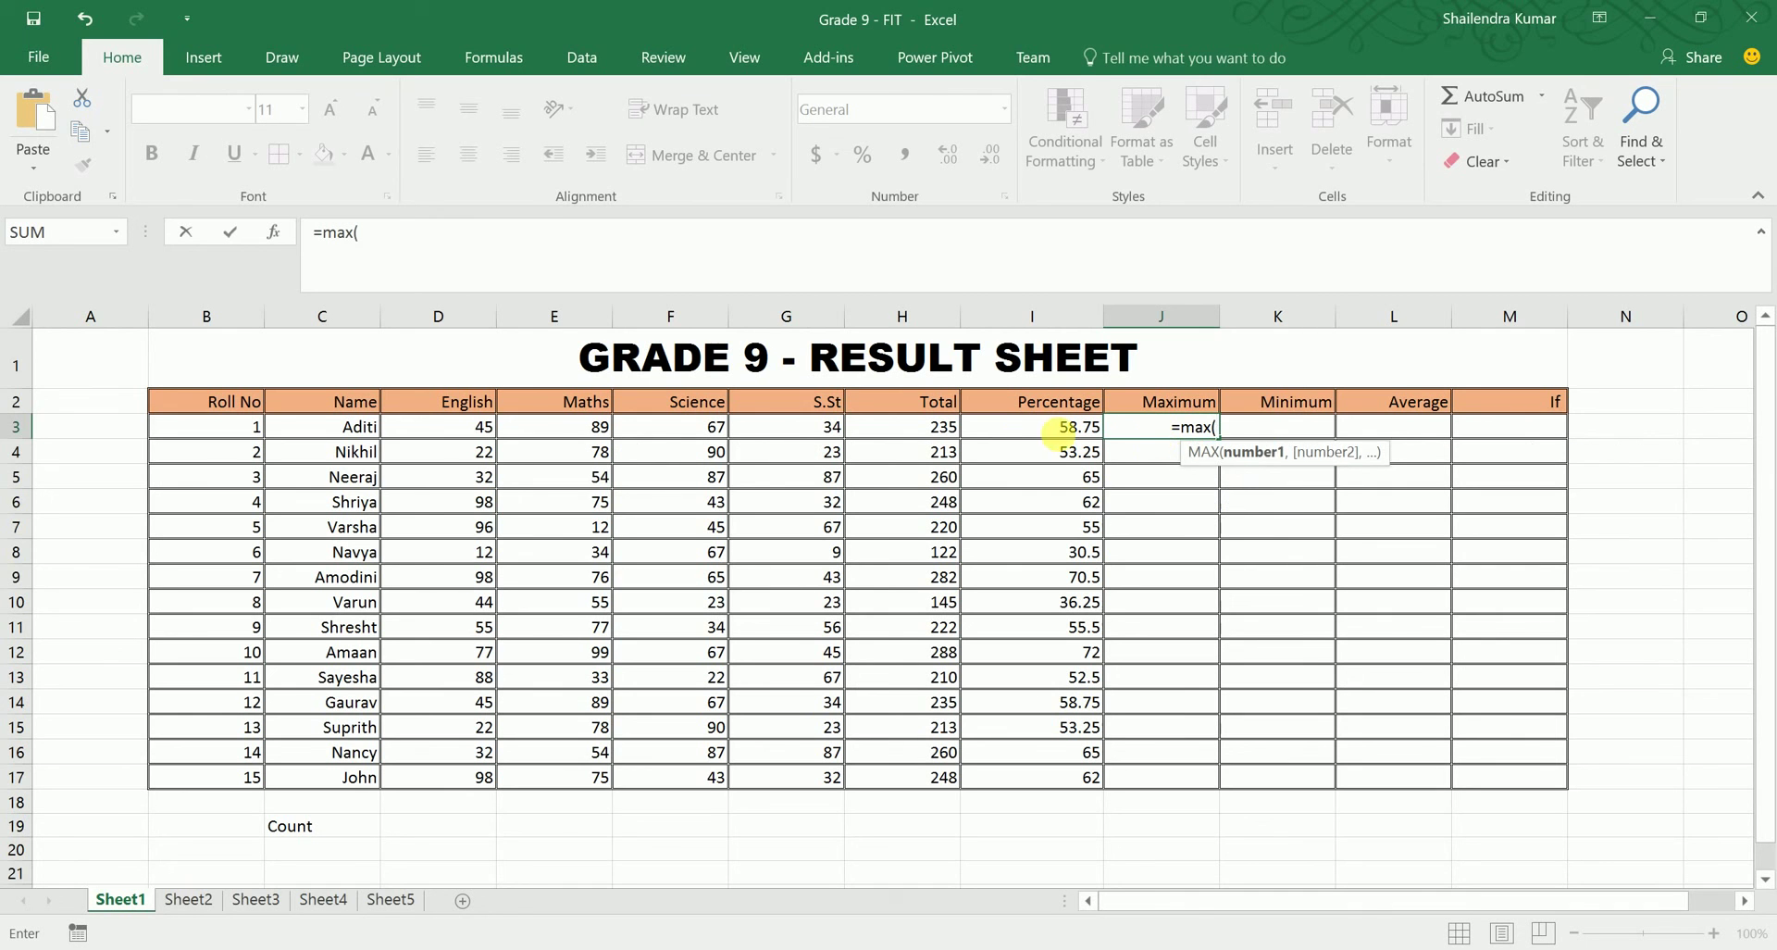
left_click(468, 435)
key("F8")
key("BackSpace")
key("BackSpace")
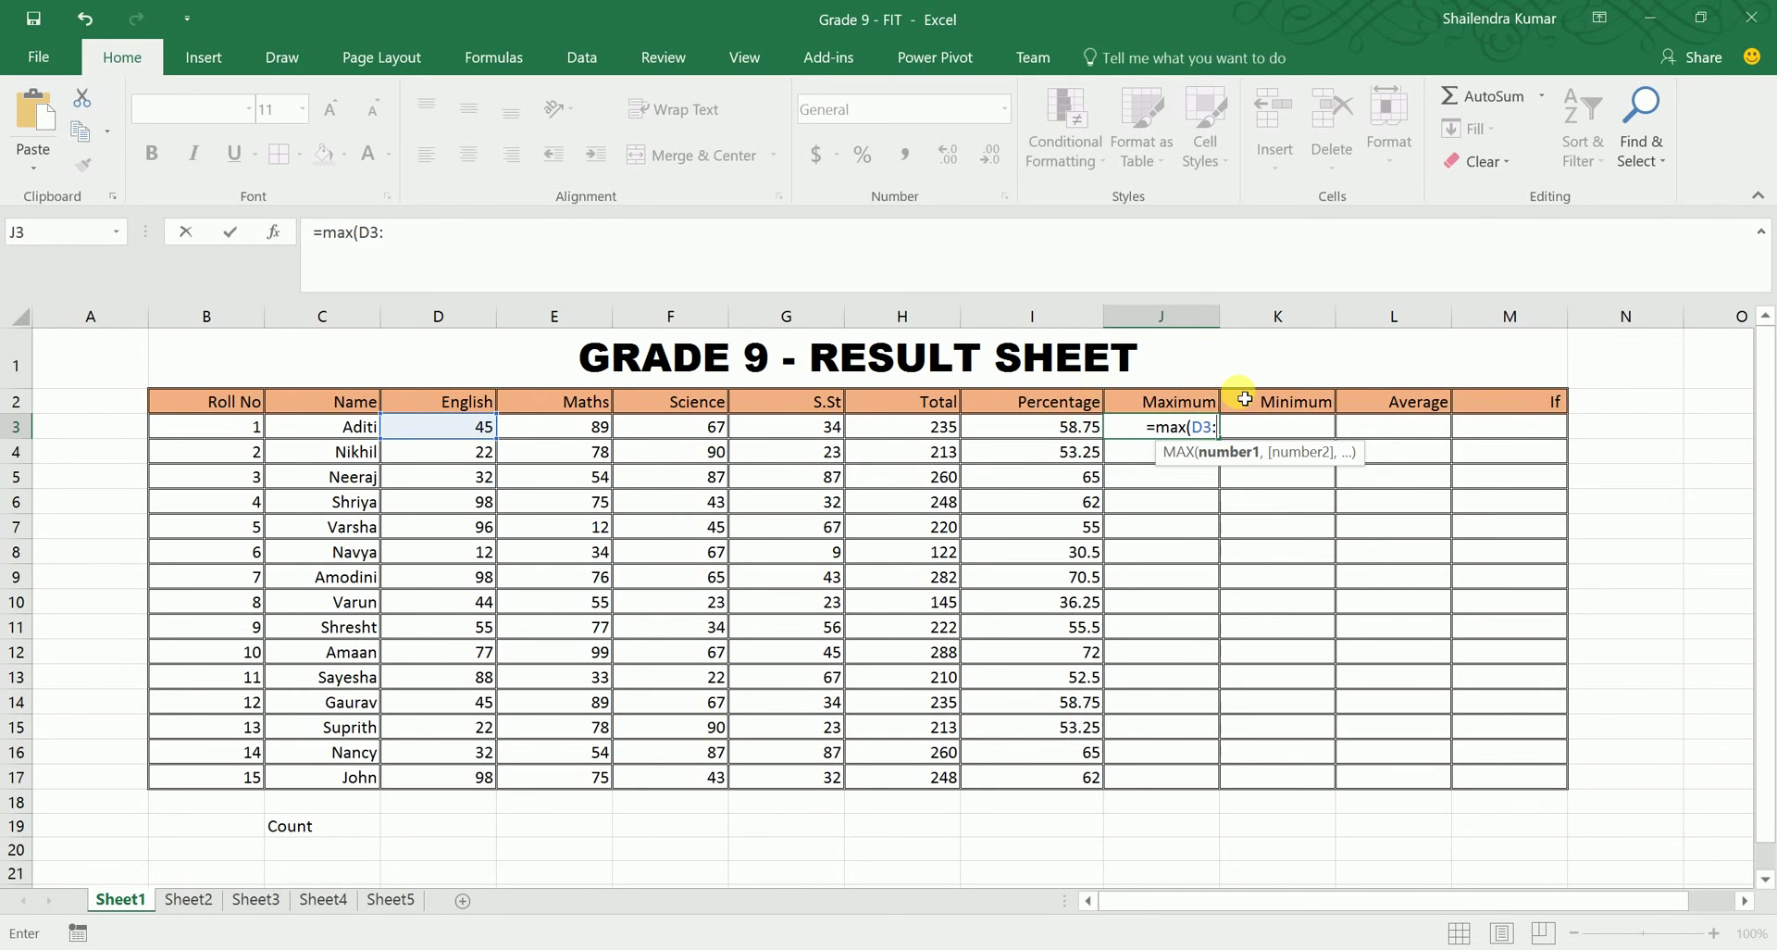
left_click(809, 435)
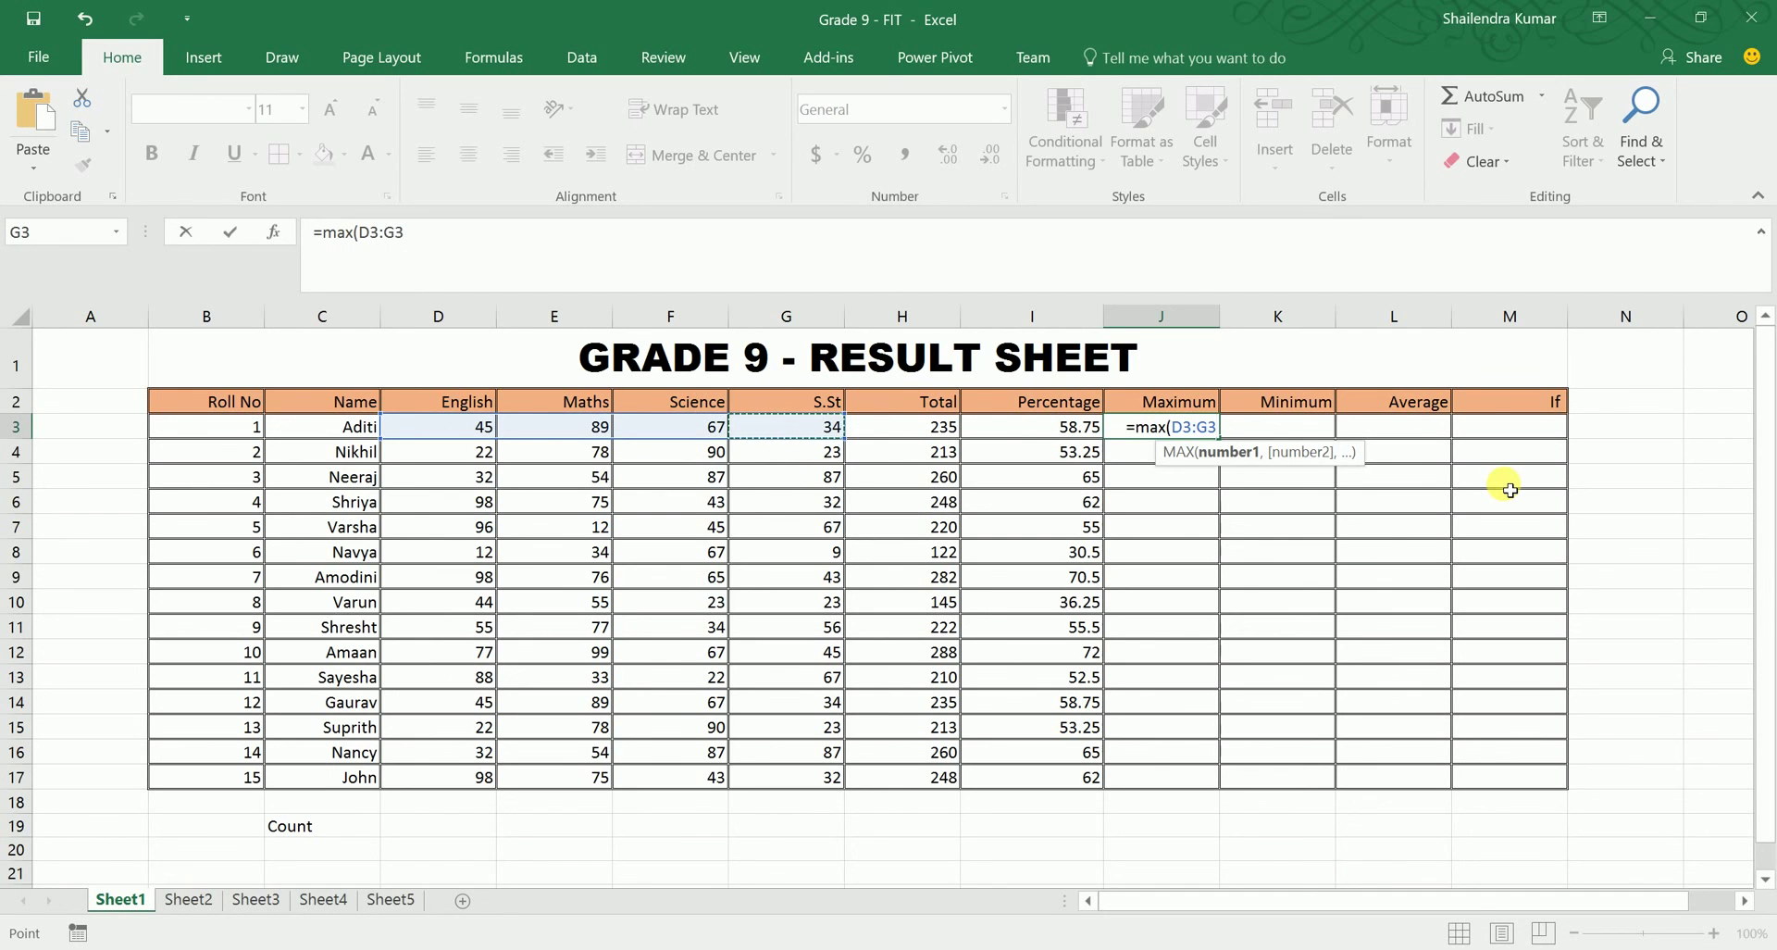
type(")")
key("Return")
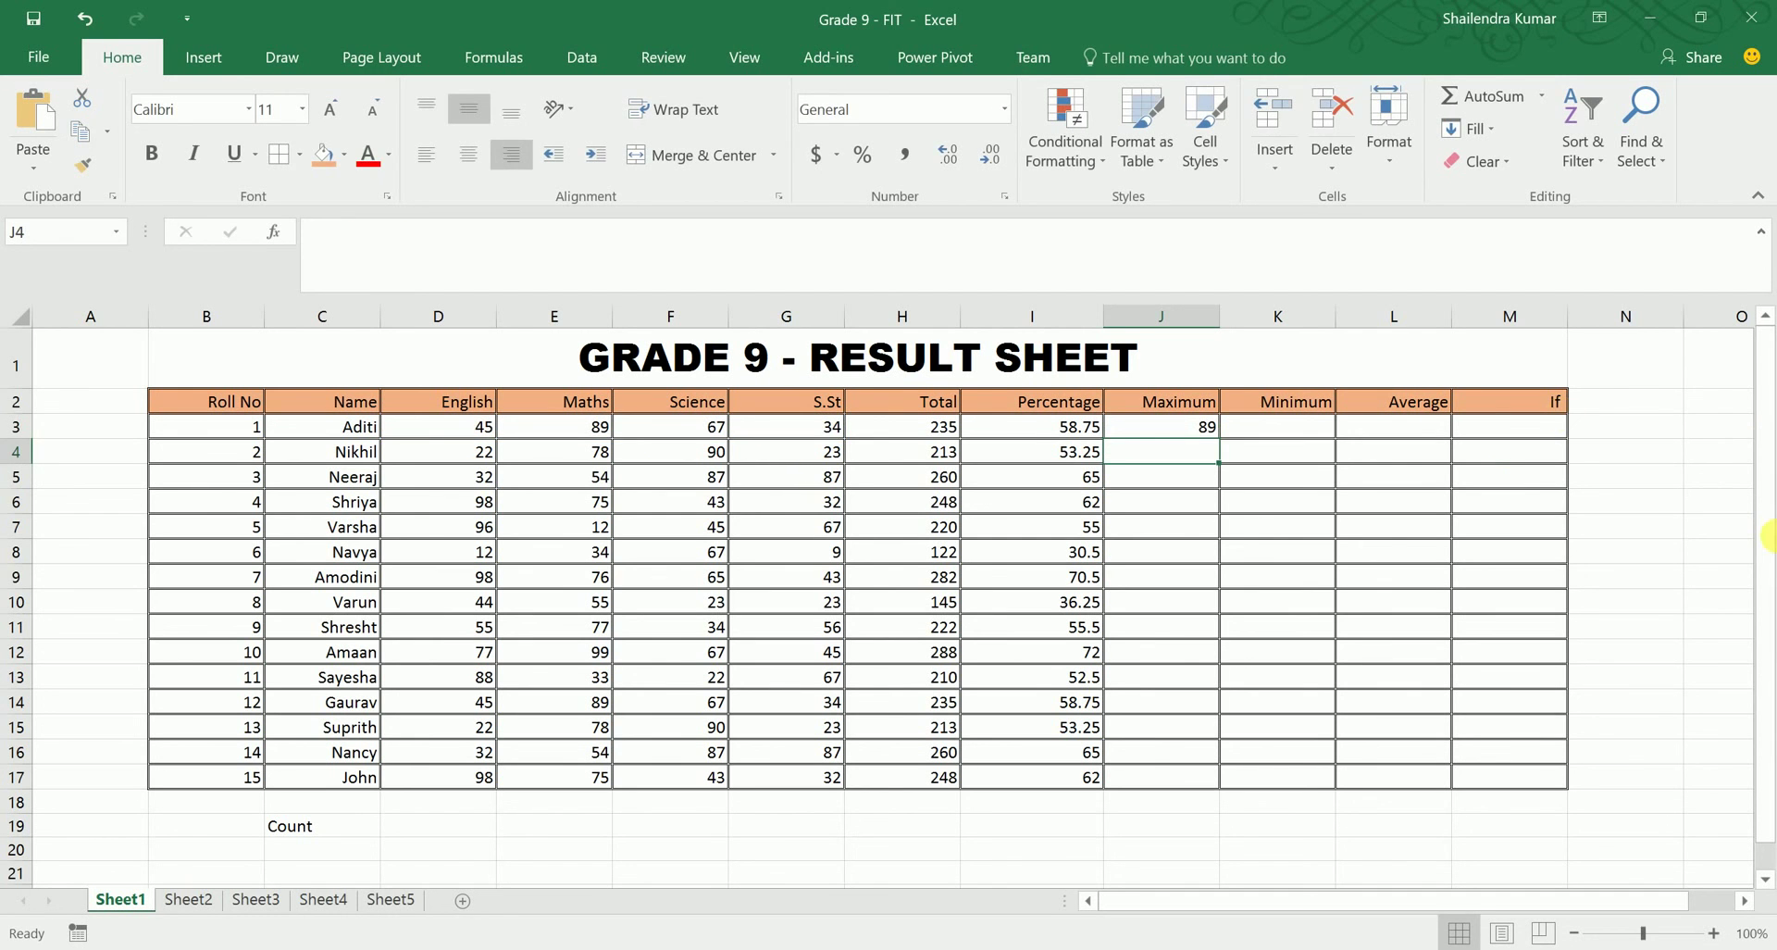
left_click(1180, 435)
left_click_drag(1220, 440, 1223, 792)
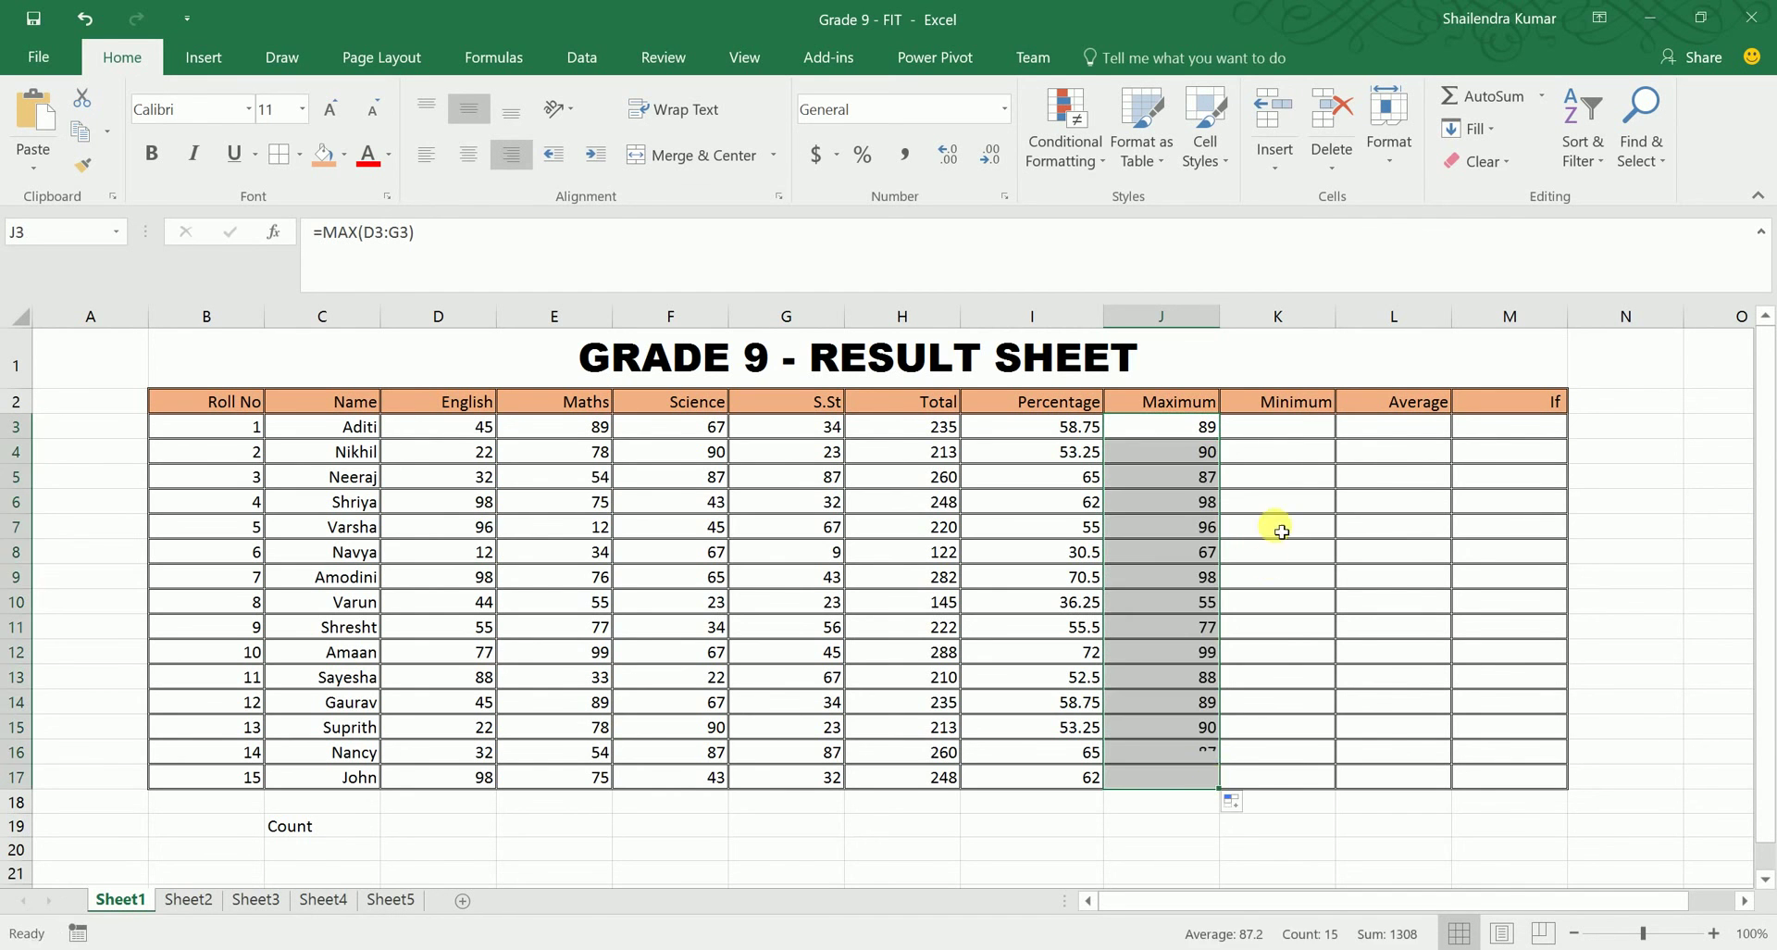
Step: Find the first student's lowest mark in K3 with =MIN(D3:G3) and fill the formula down to K17
left_click(1274, 434)
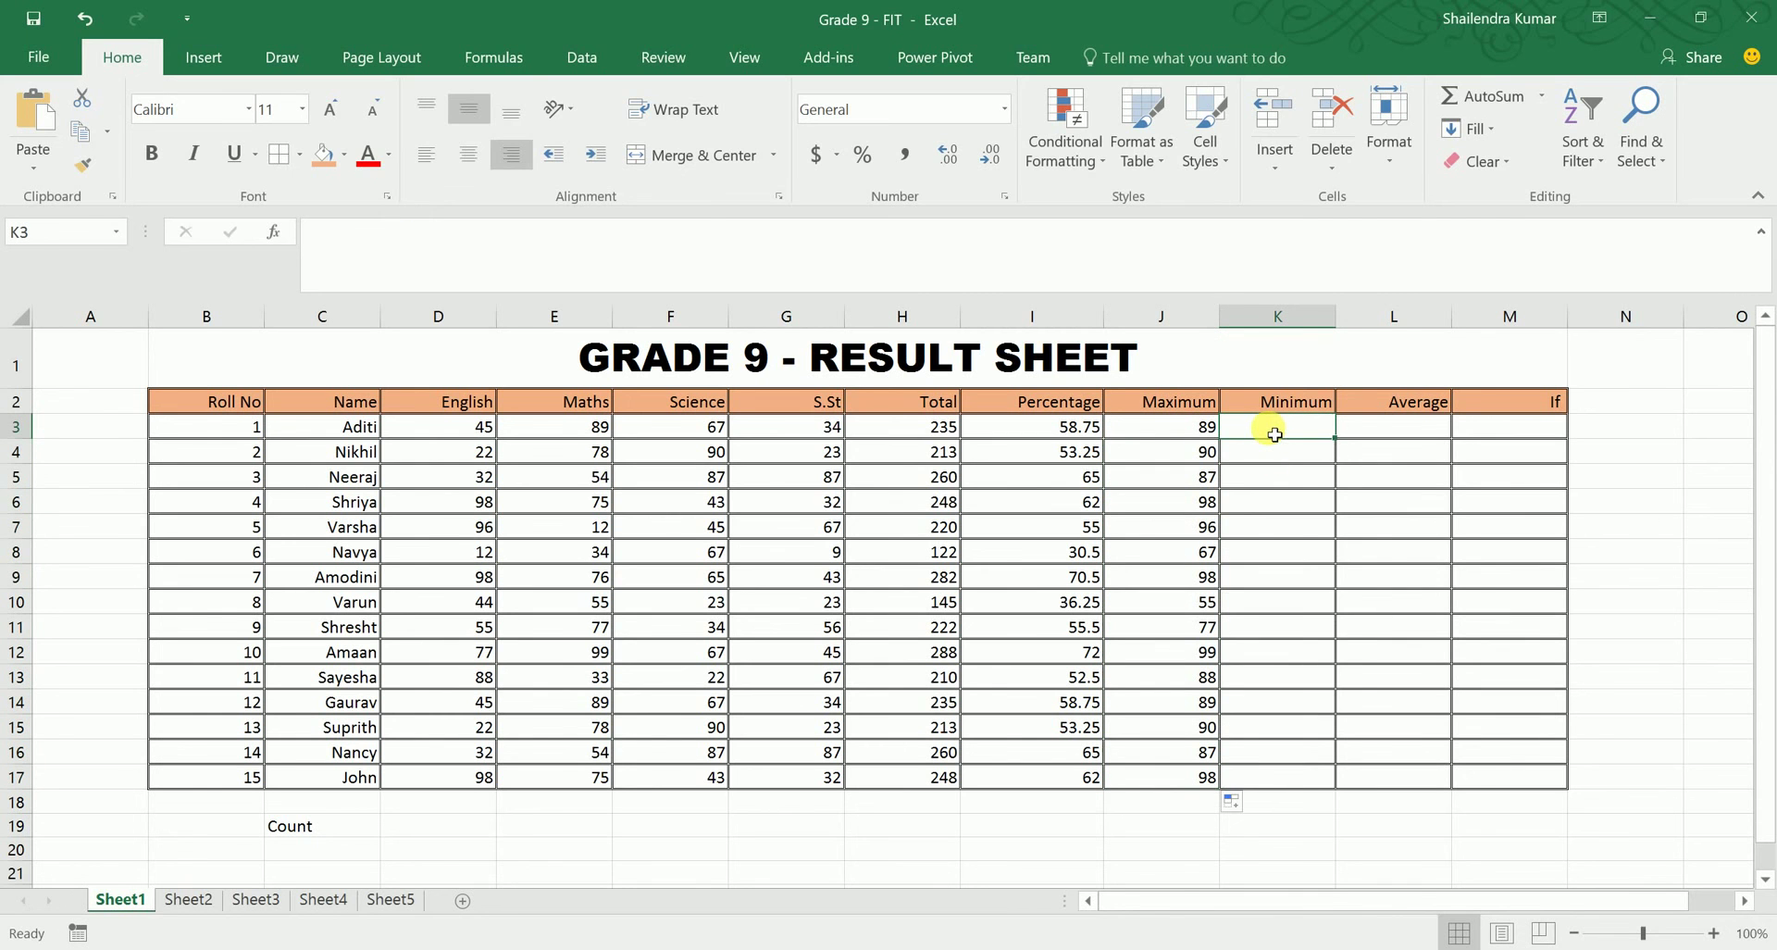
type("=min")
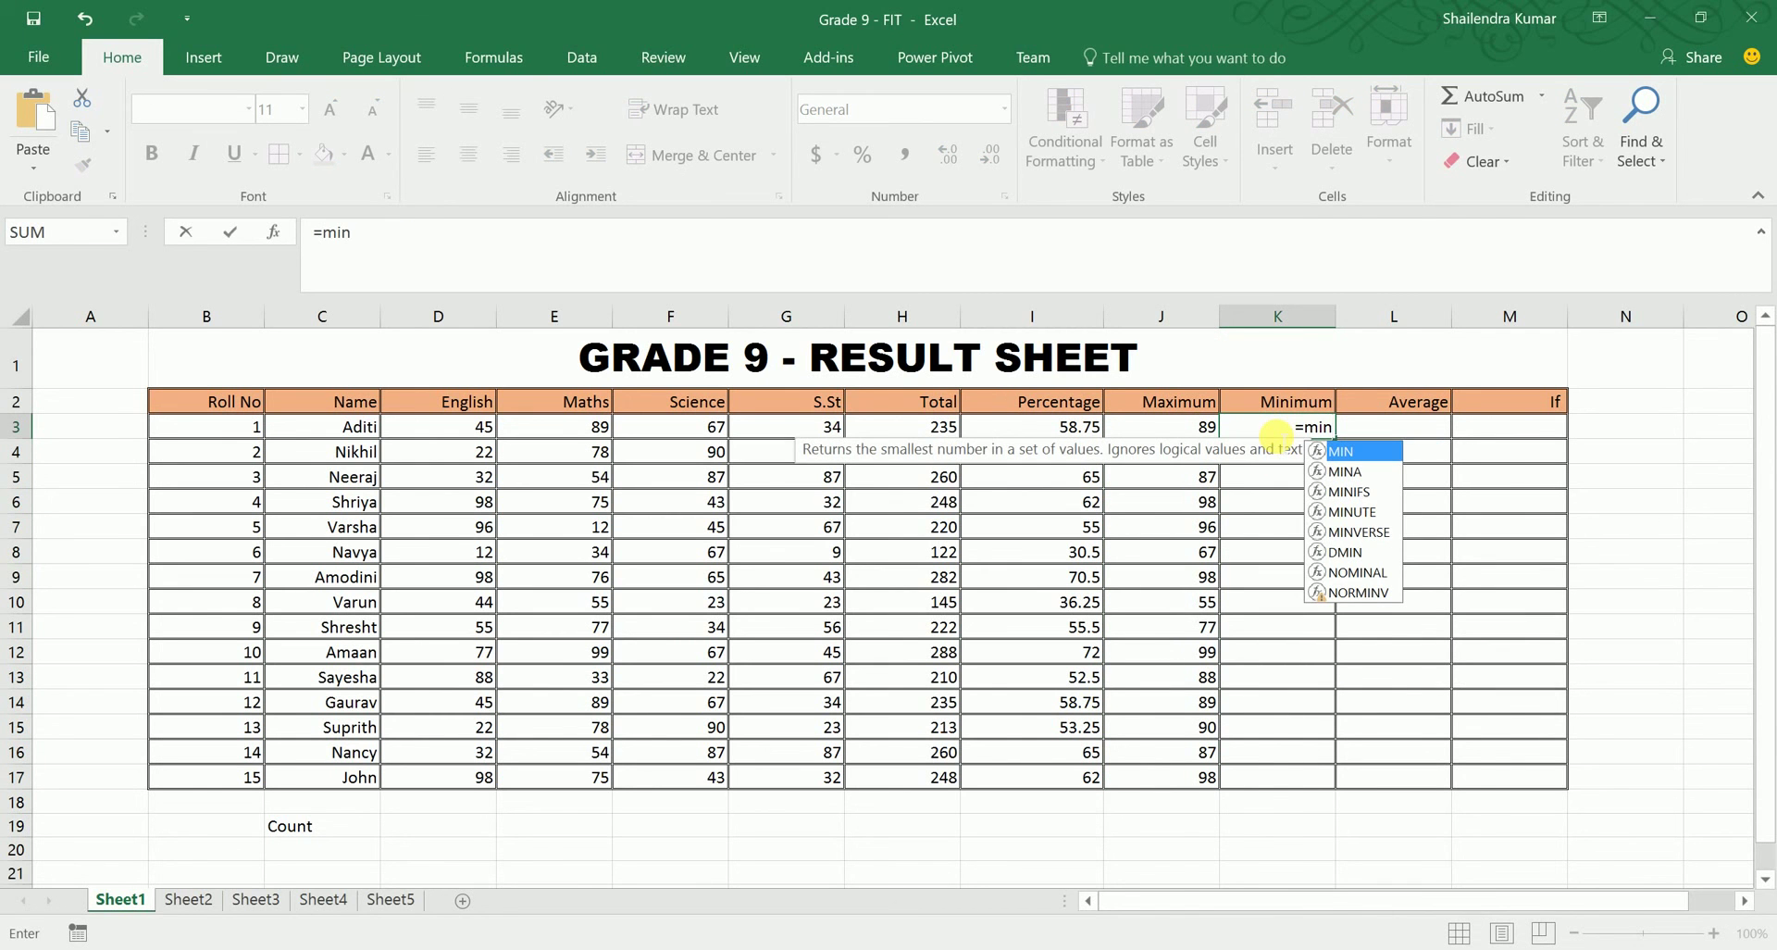
type("(")
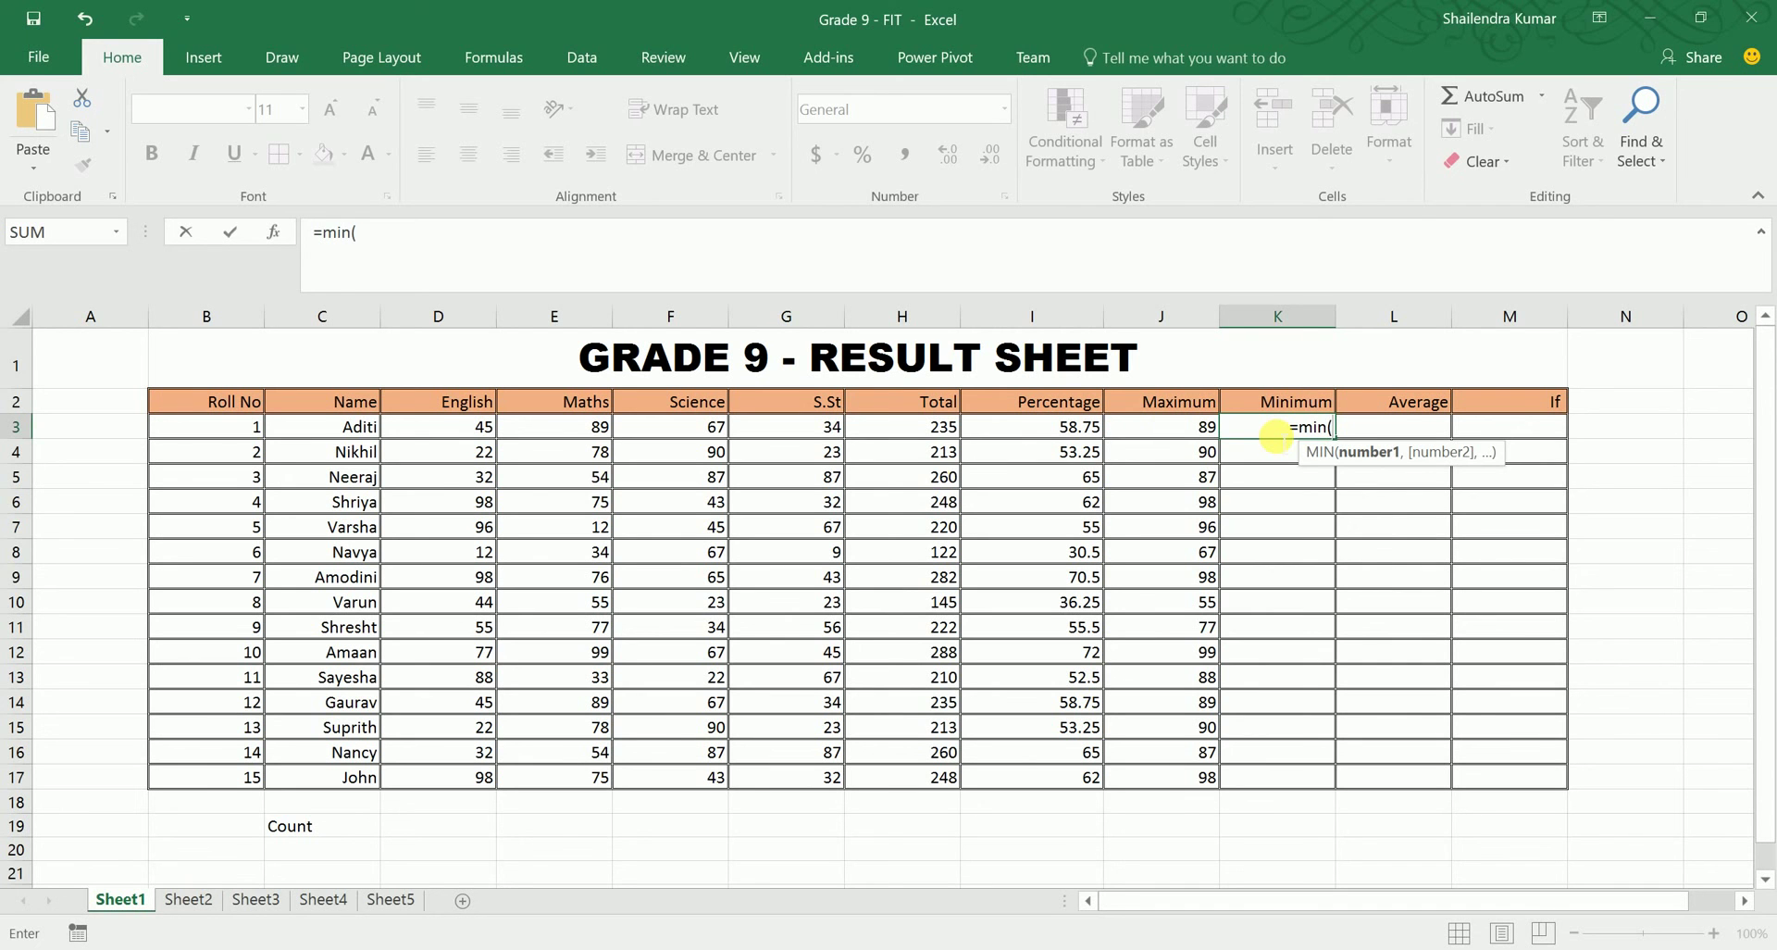
left_click(446, 438)
key("F8")
key("BackSpace")
key("BackSpace")
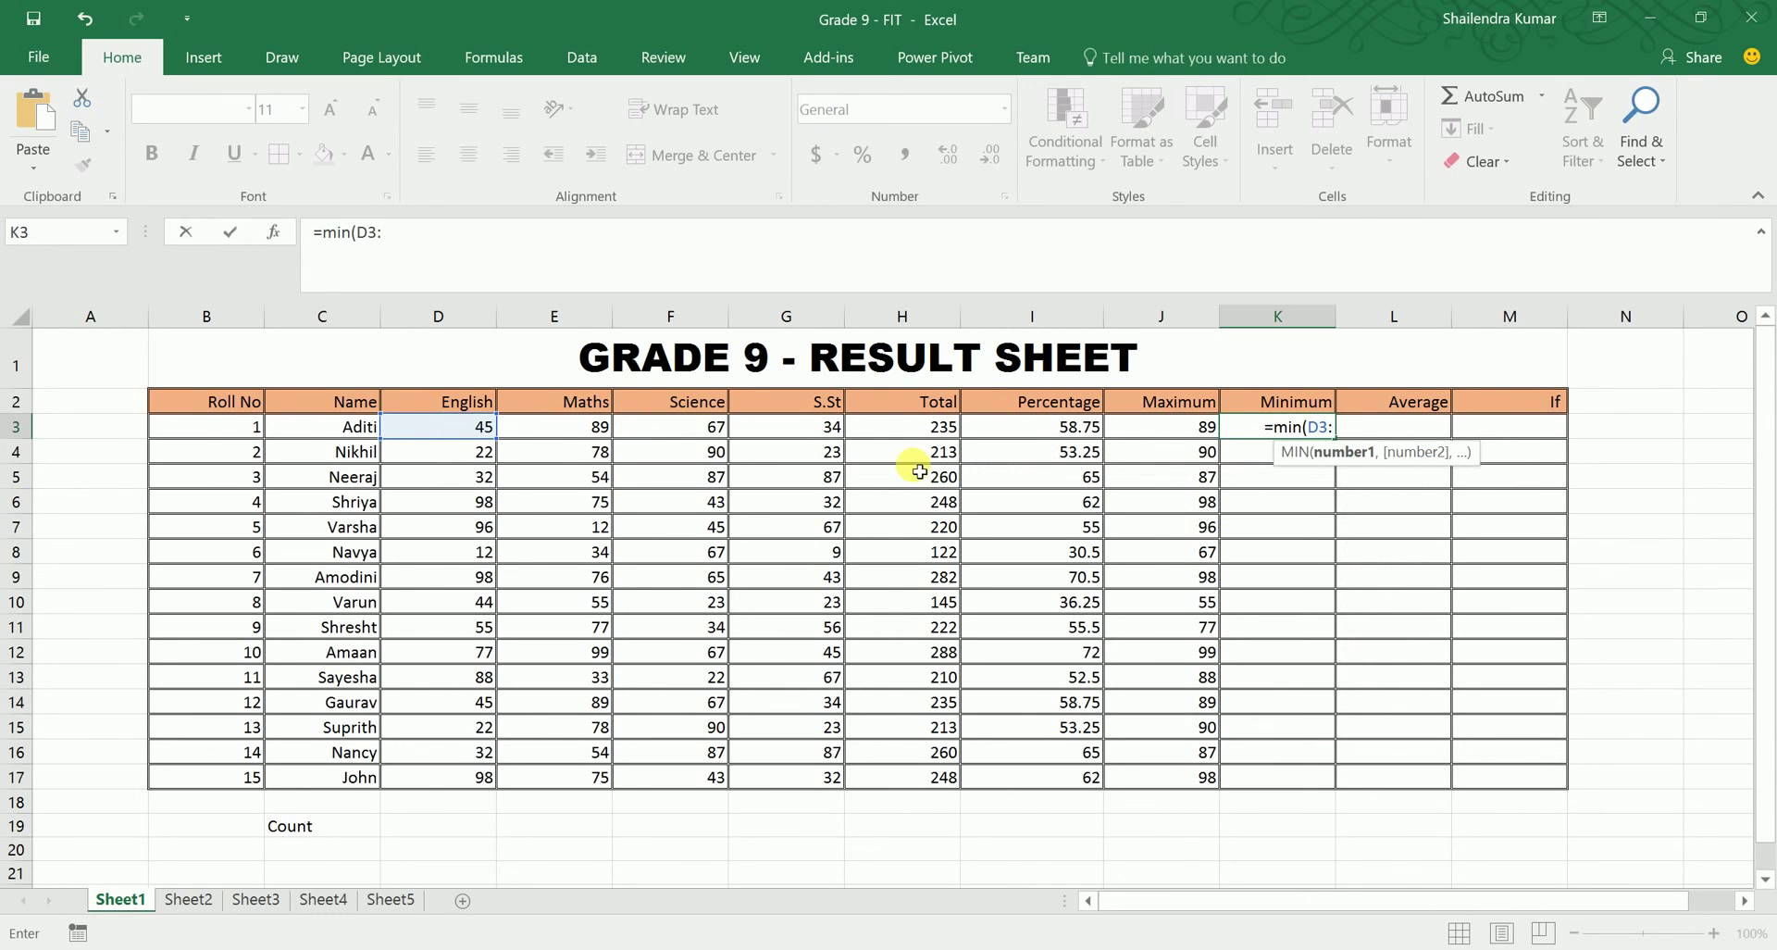
left_click(814, 431)
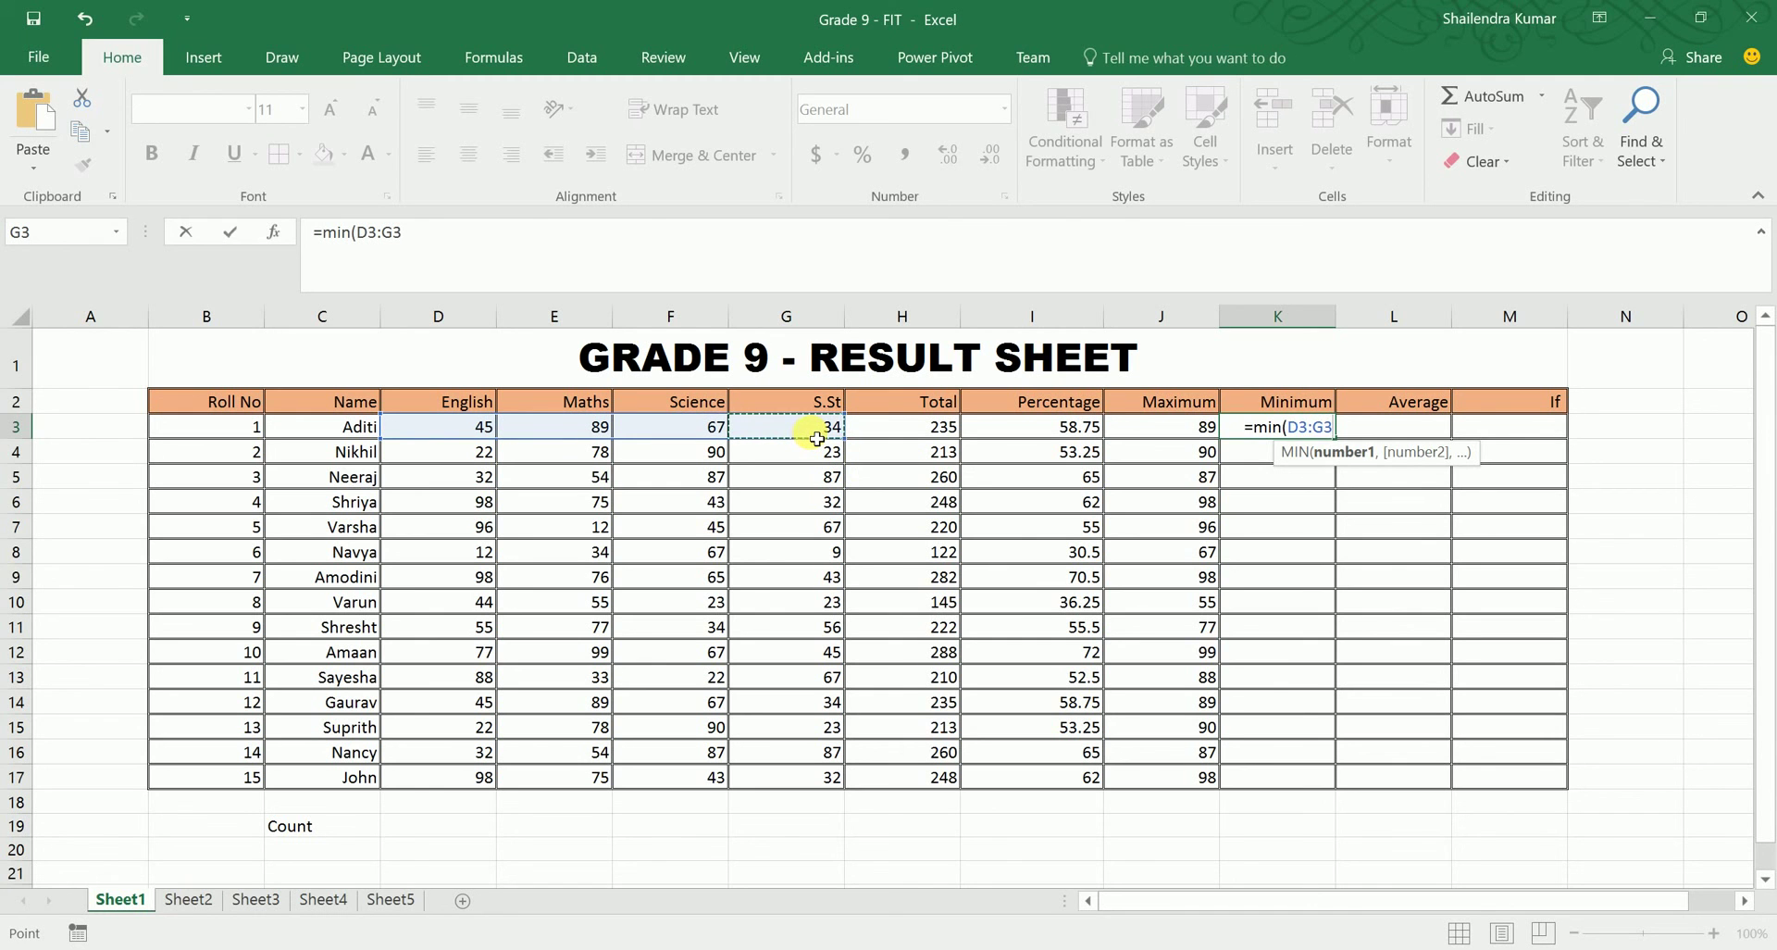
key("Return")
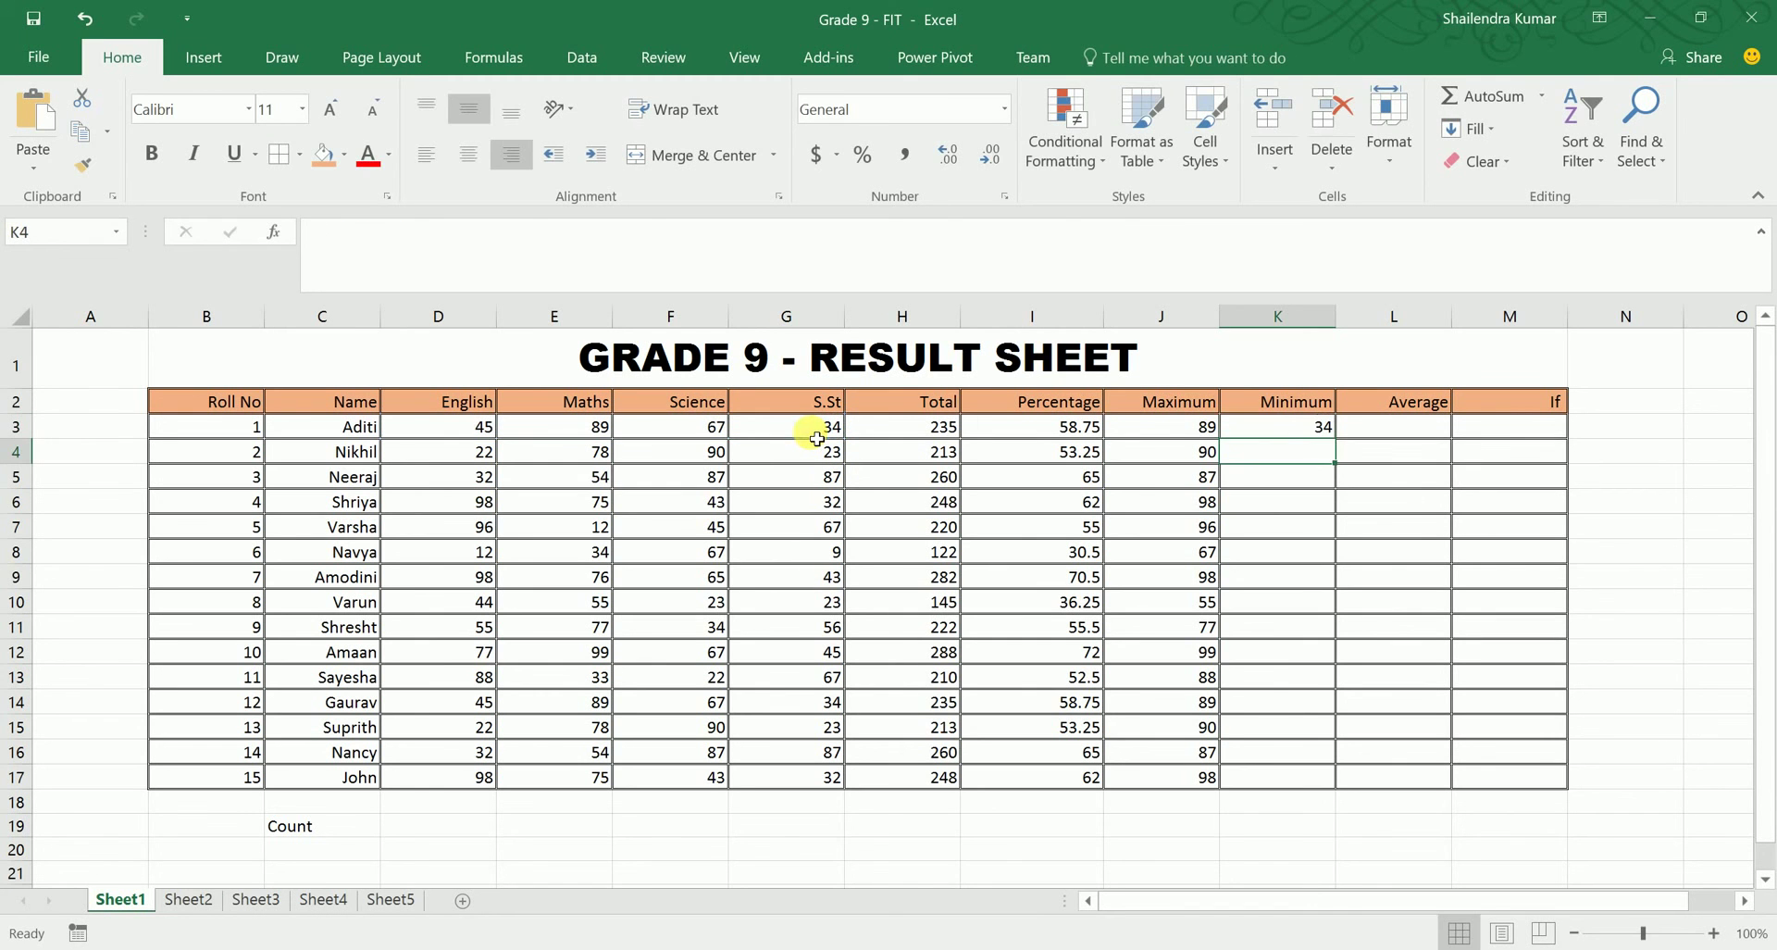
left_click(1306, 434)
left_click_drag(1335, 439, 1336, 783)
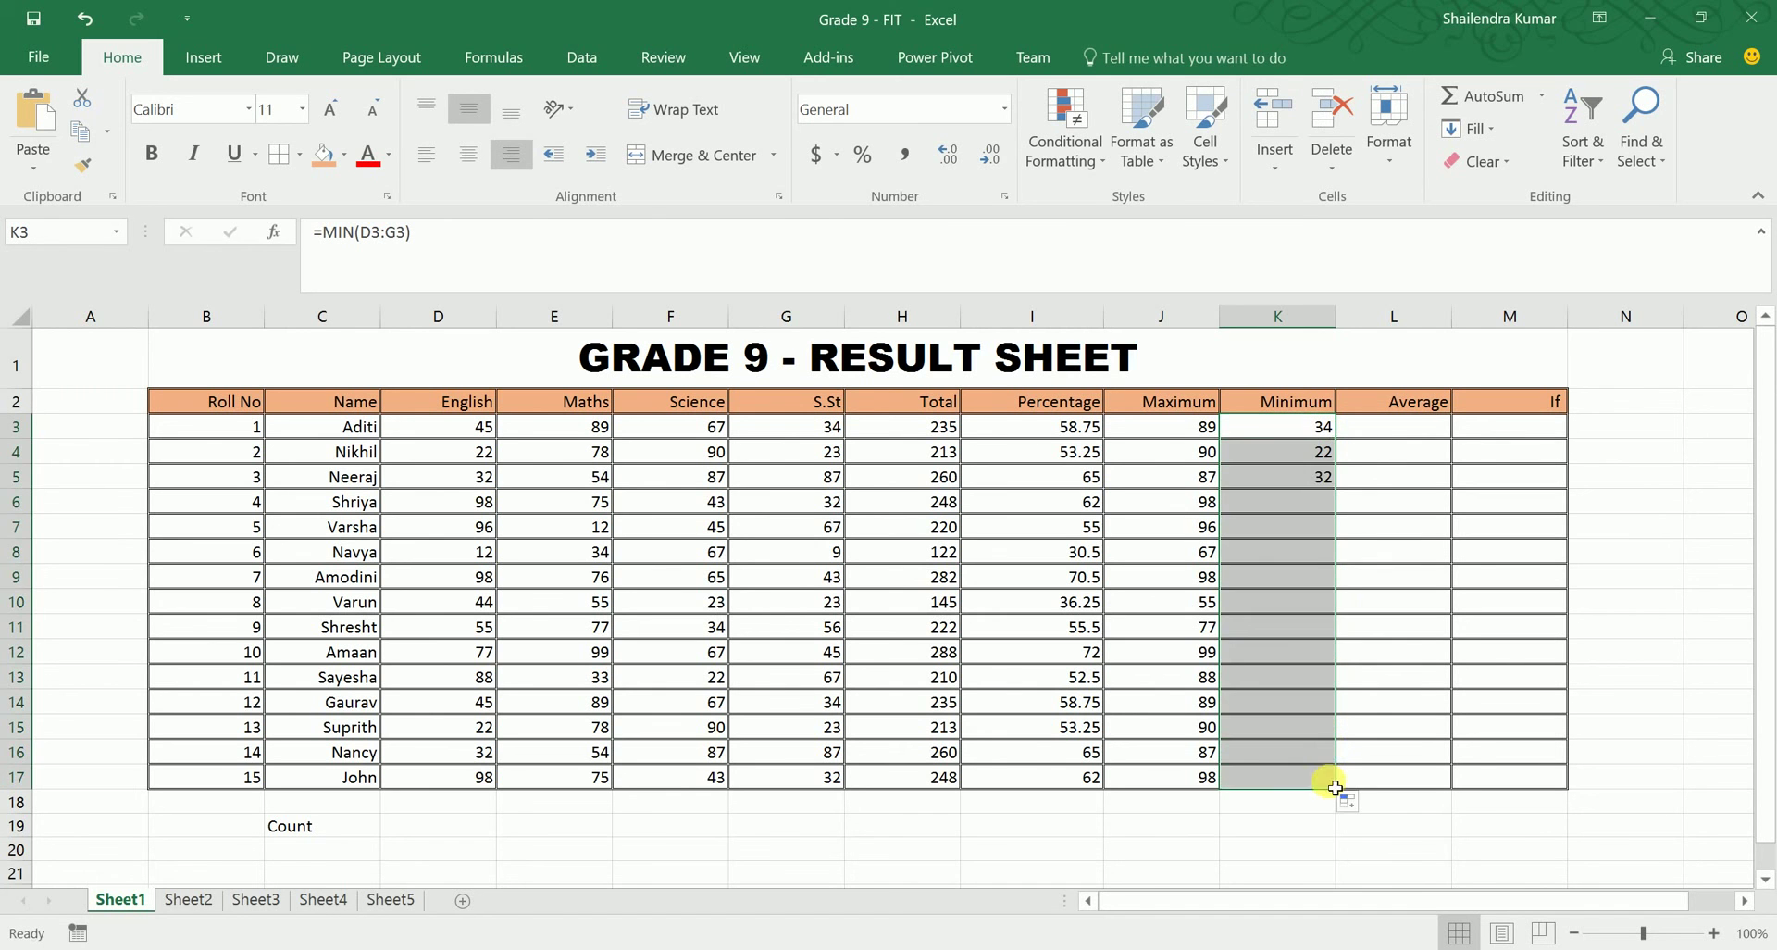
Step: Average the first student's marks in L3 with =AVERAGE(D3:G3) and fill the formula down to L17
left_click(1413, 436)
type("=average")
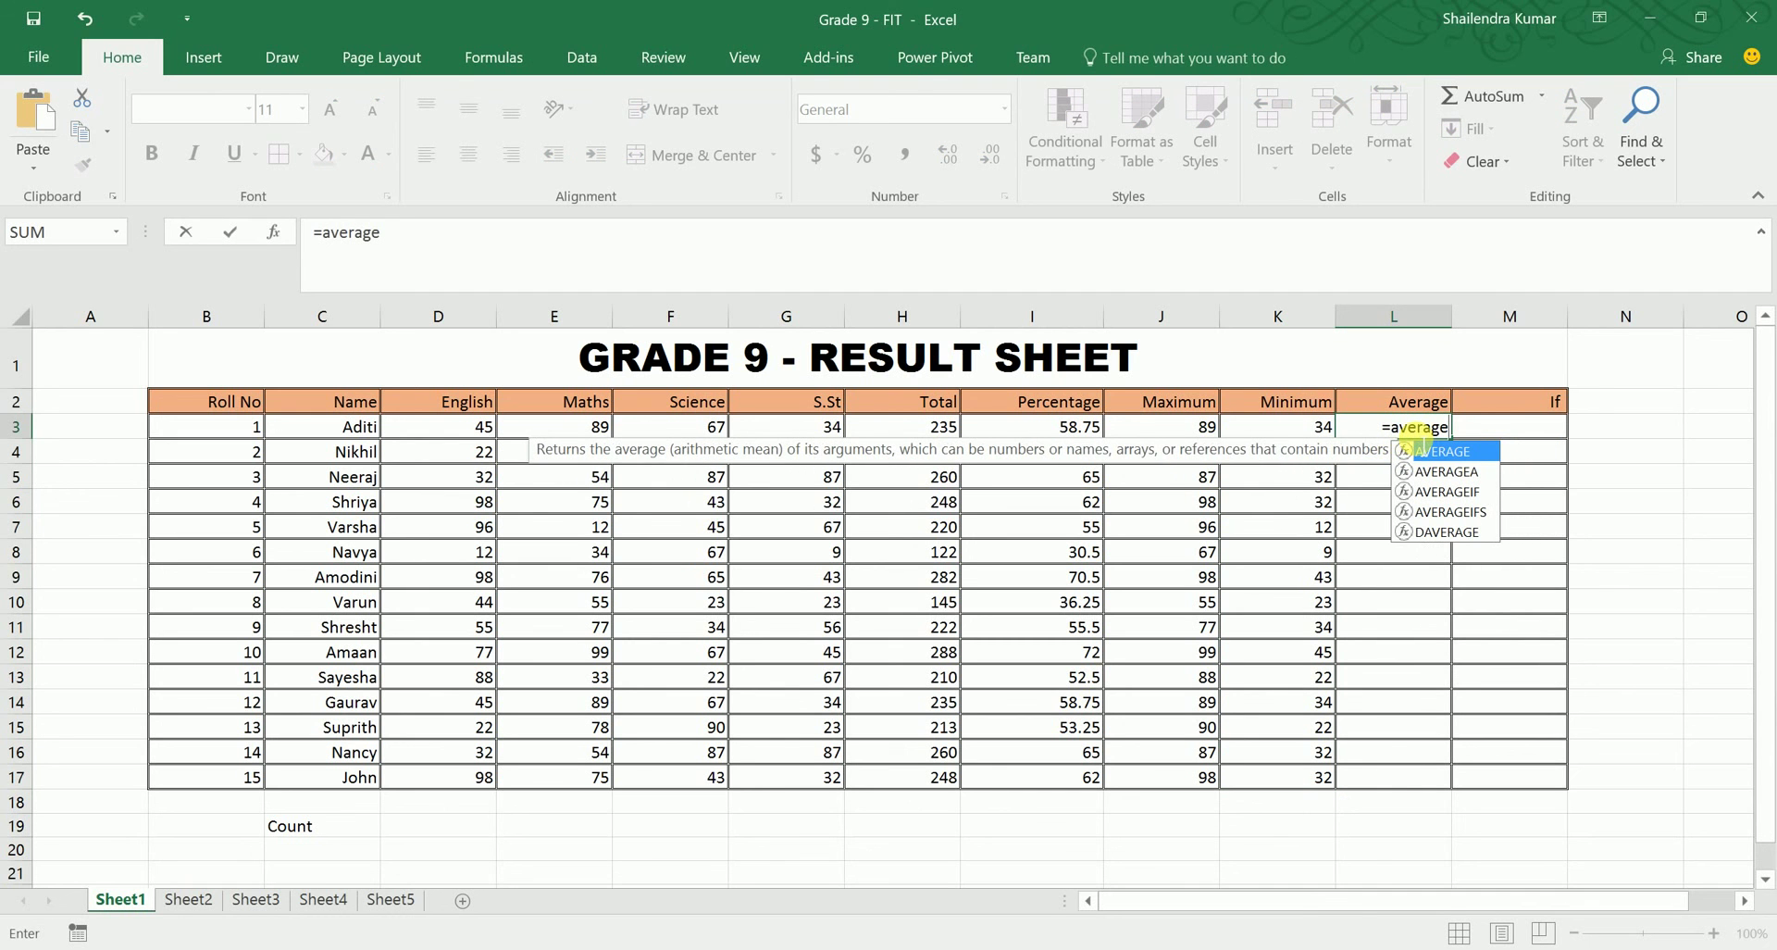
type("(")
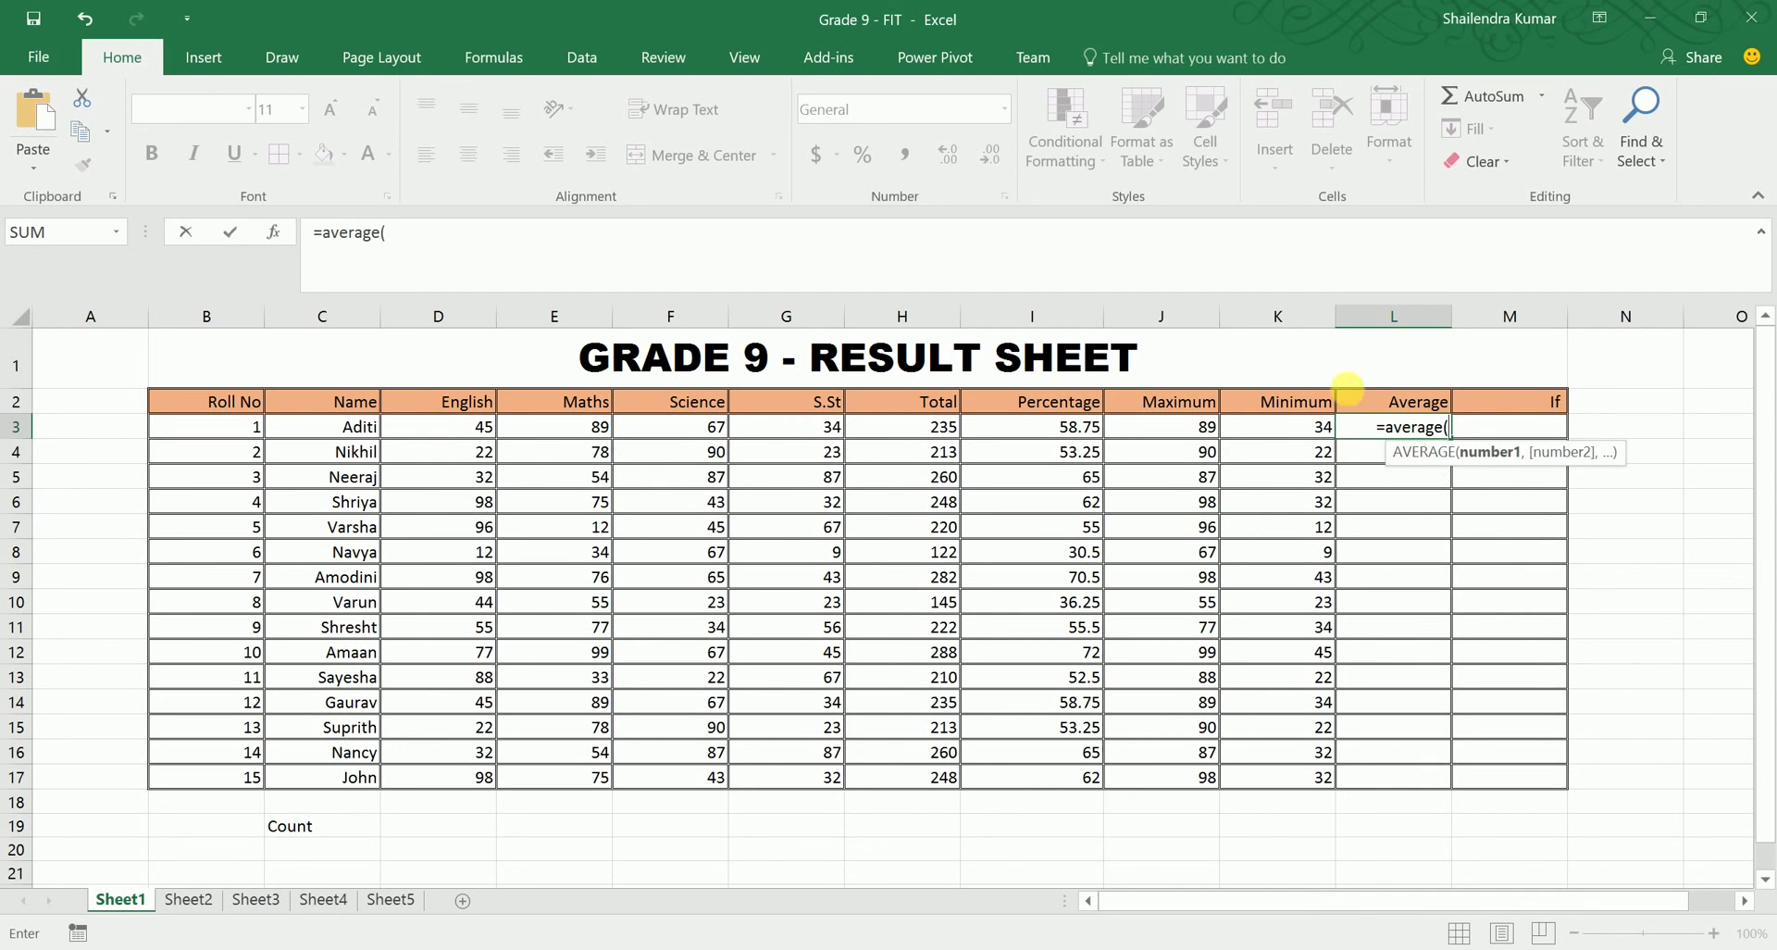
left_click(454, 439)
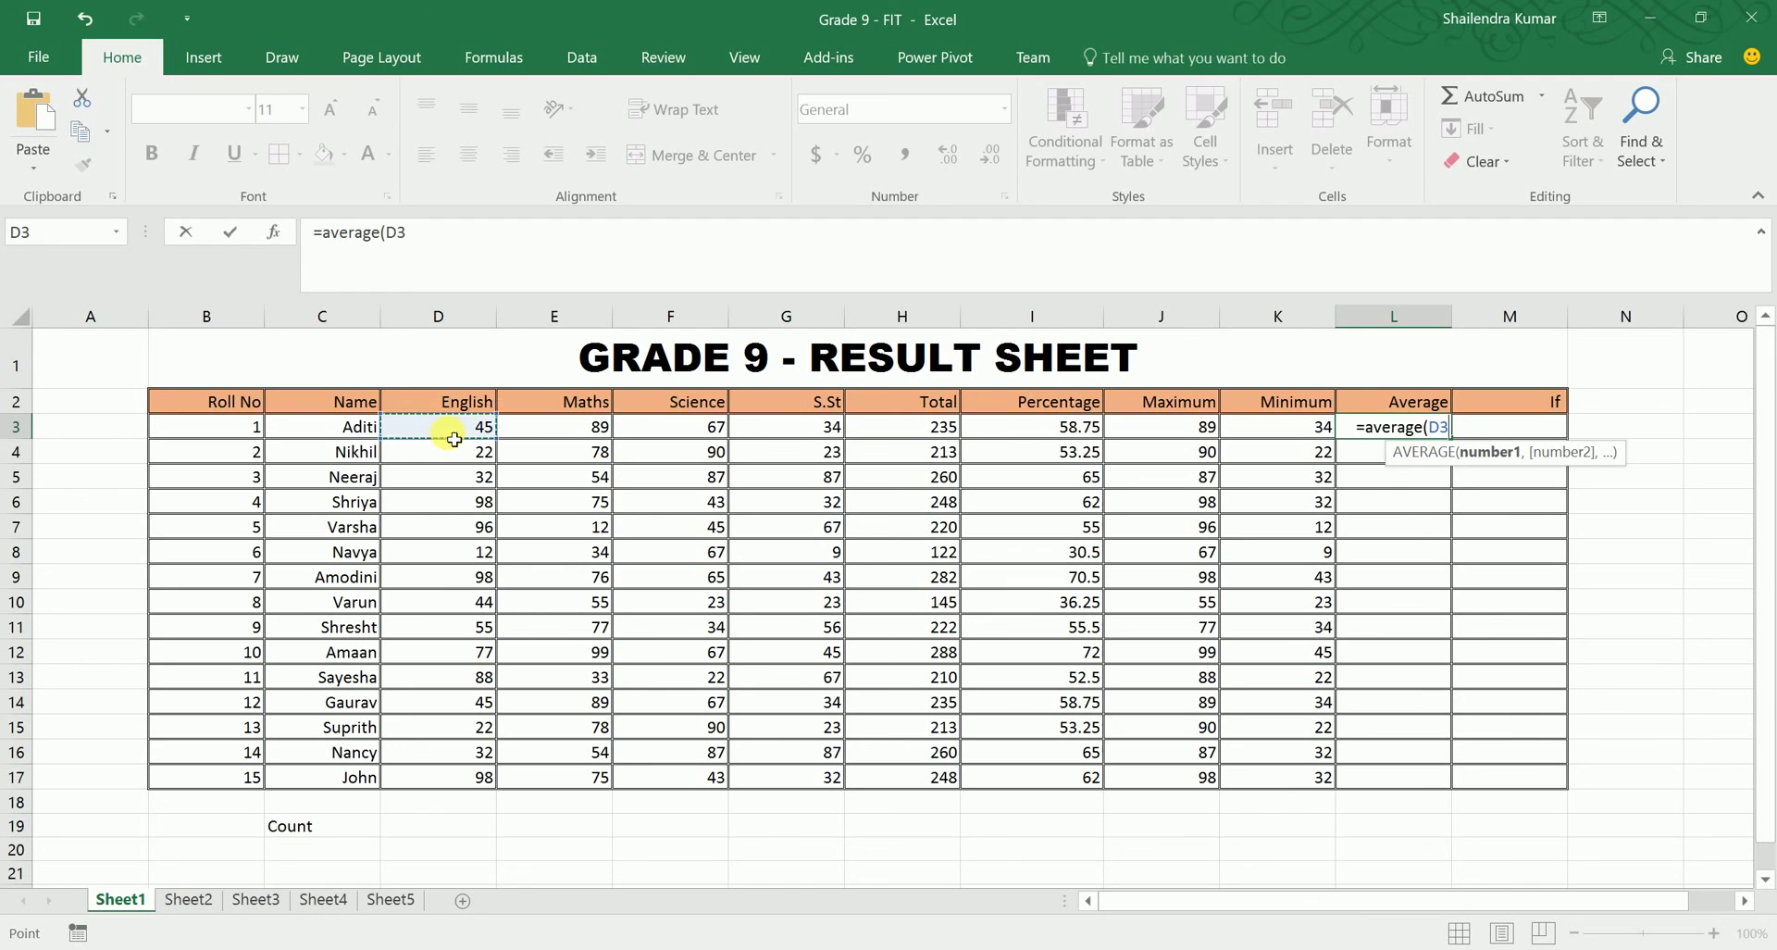
key("F8")
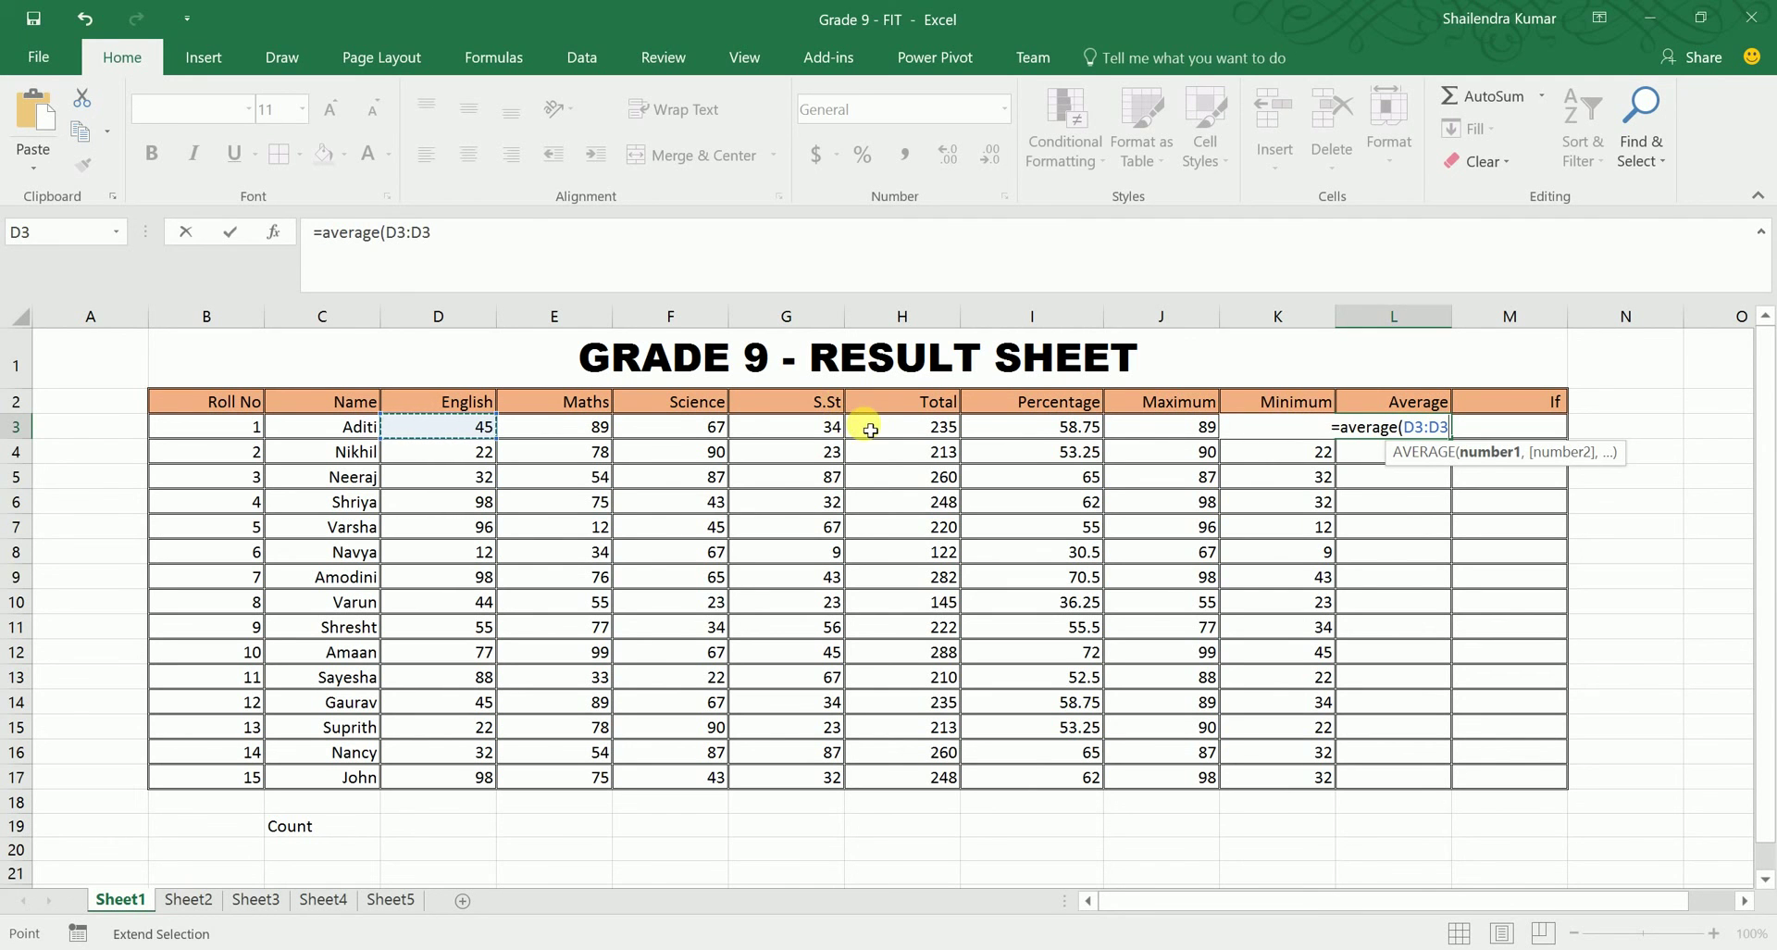
key("BackSpace")
key("BackSpace")
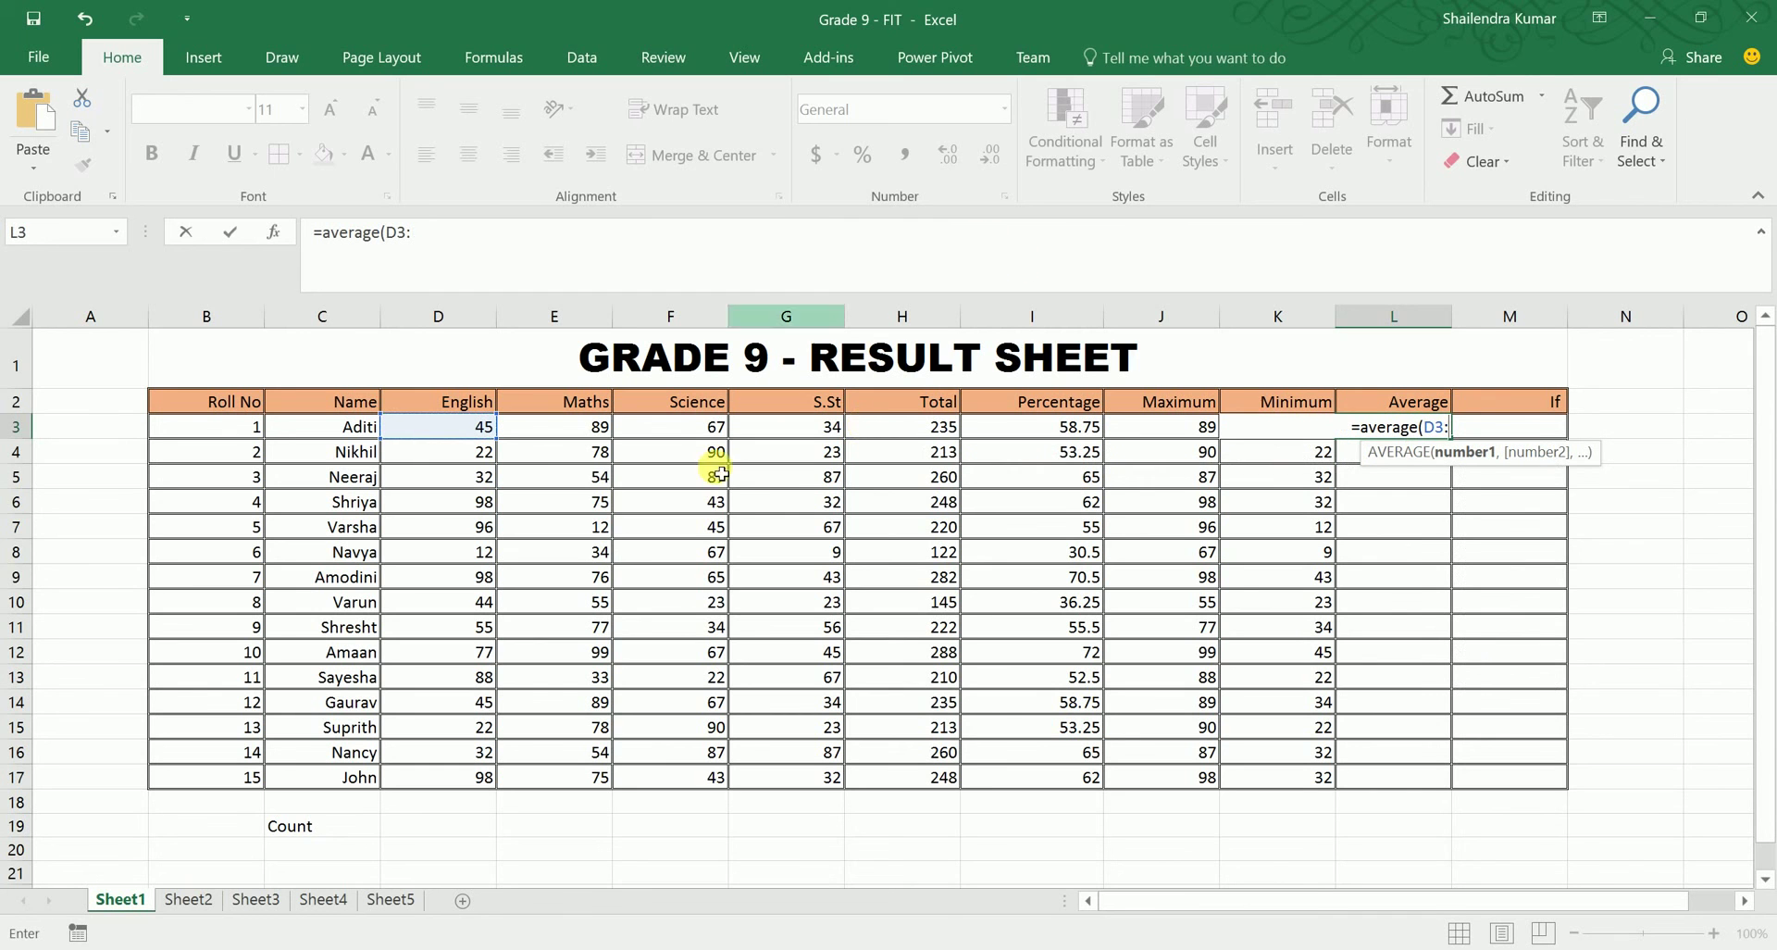
left_click(819, 437)
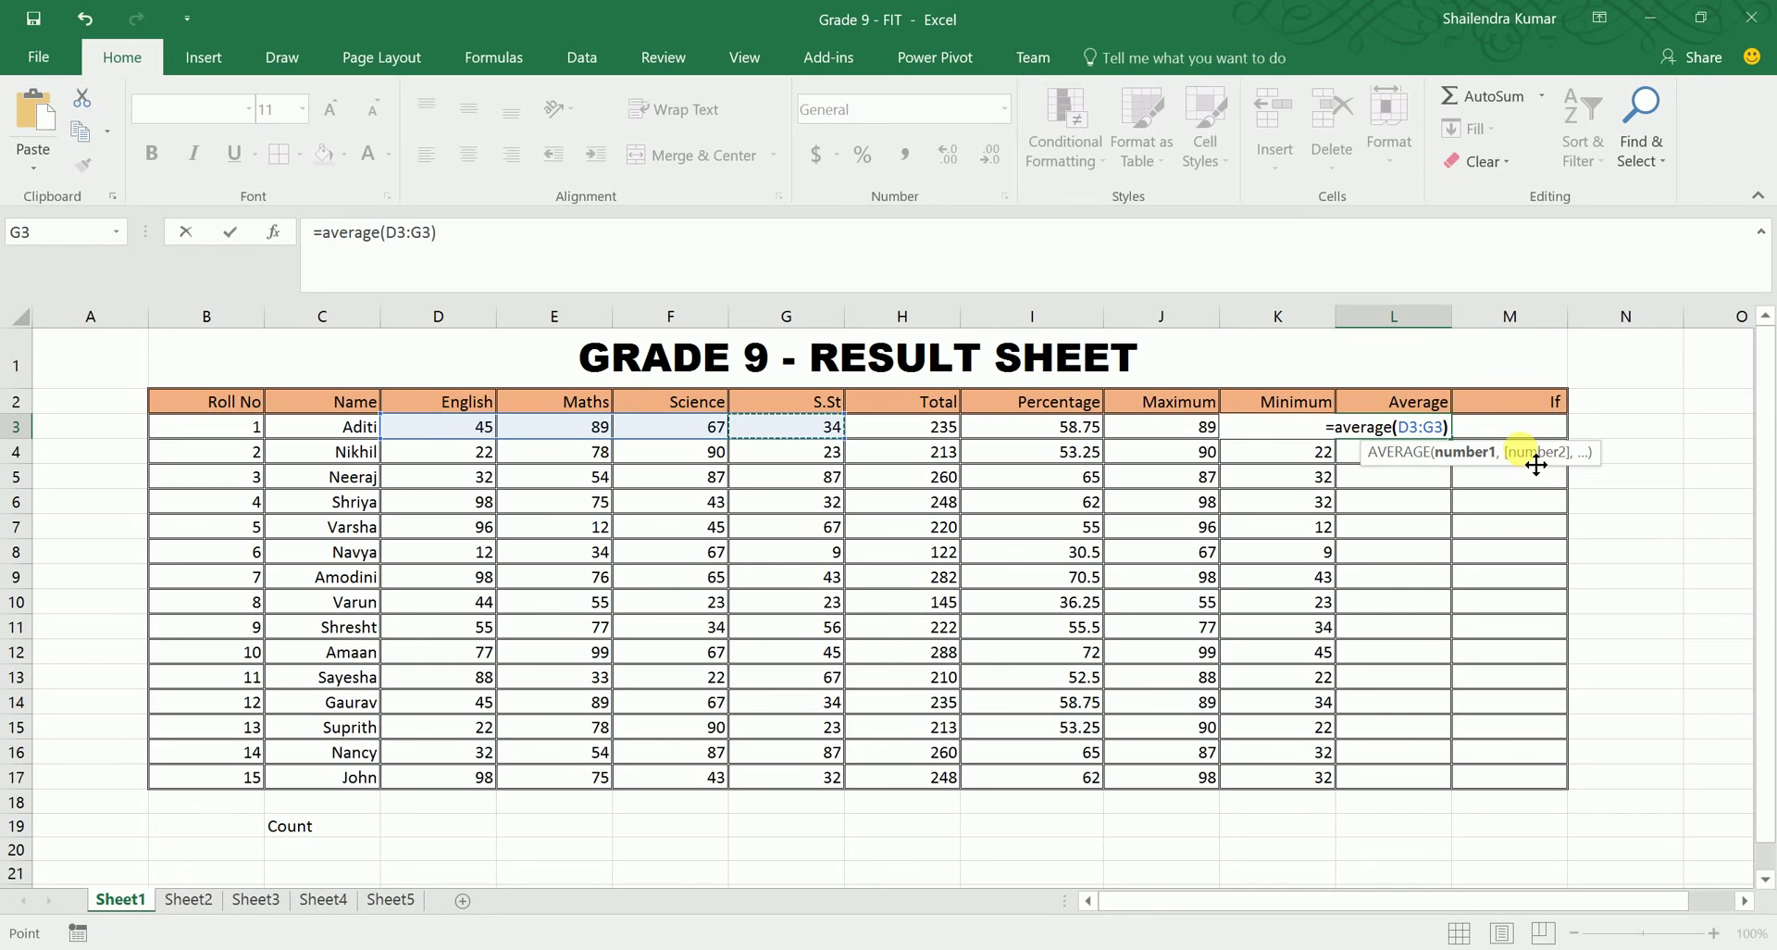
key("Return")
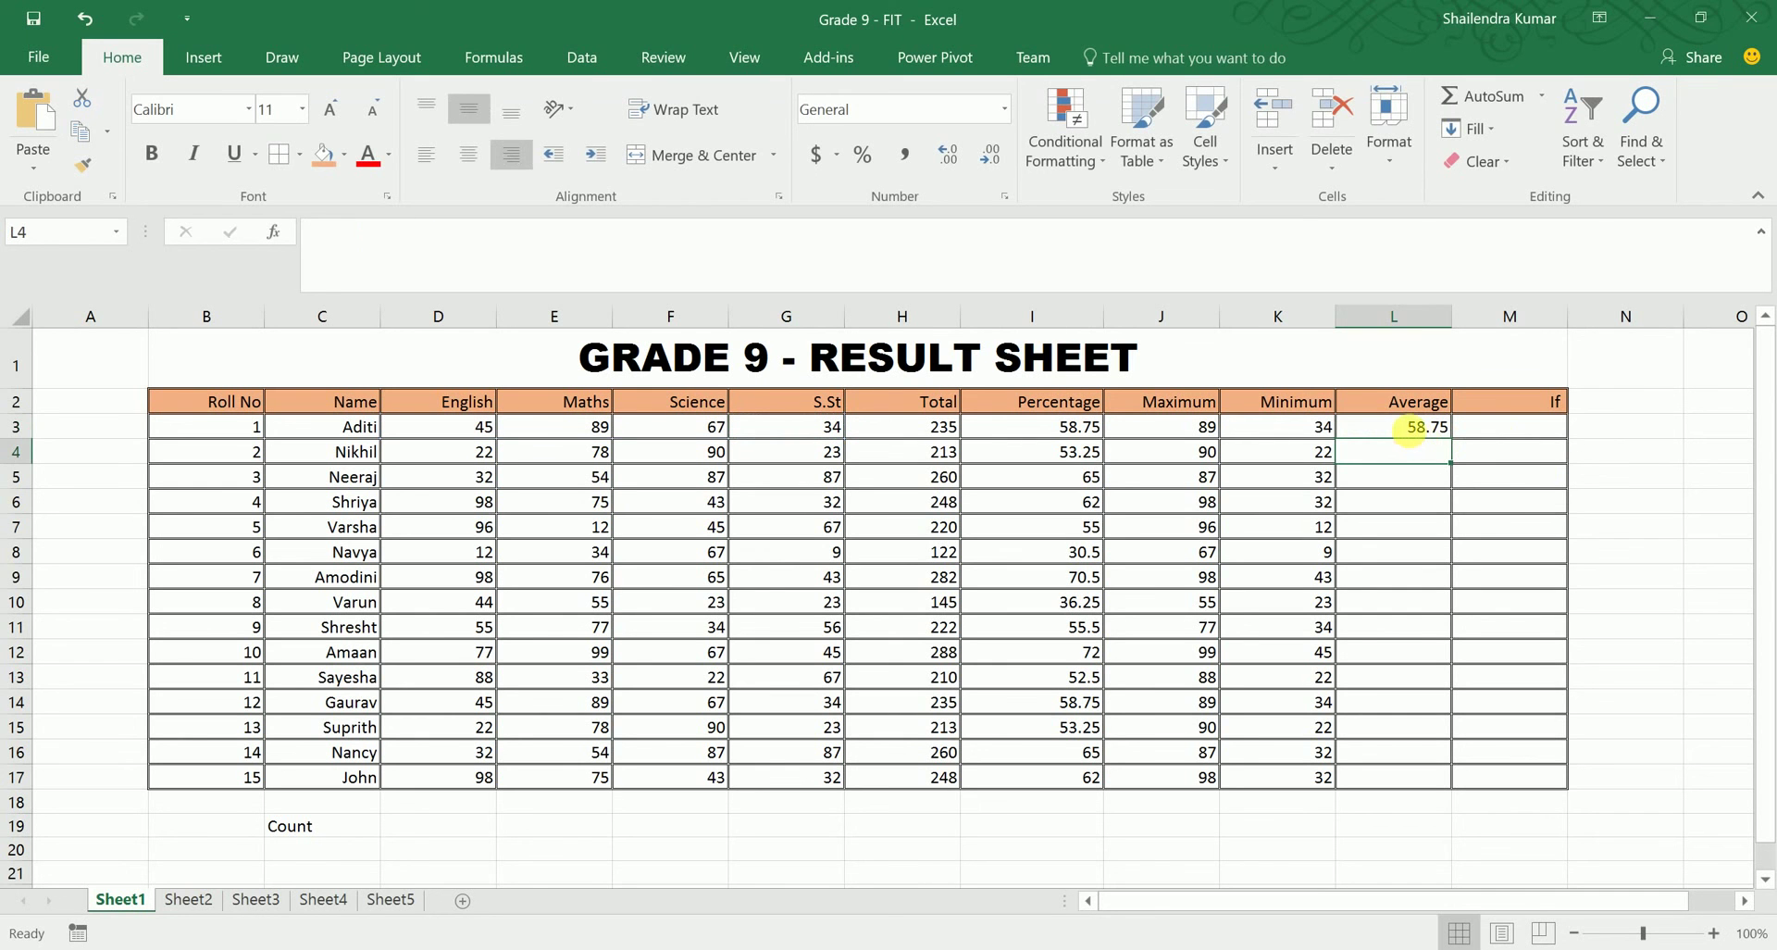
left_click(1408, 429)
left_click_drag(1459, 448, 1440, 788)
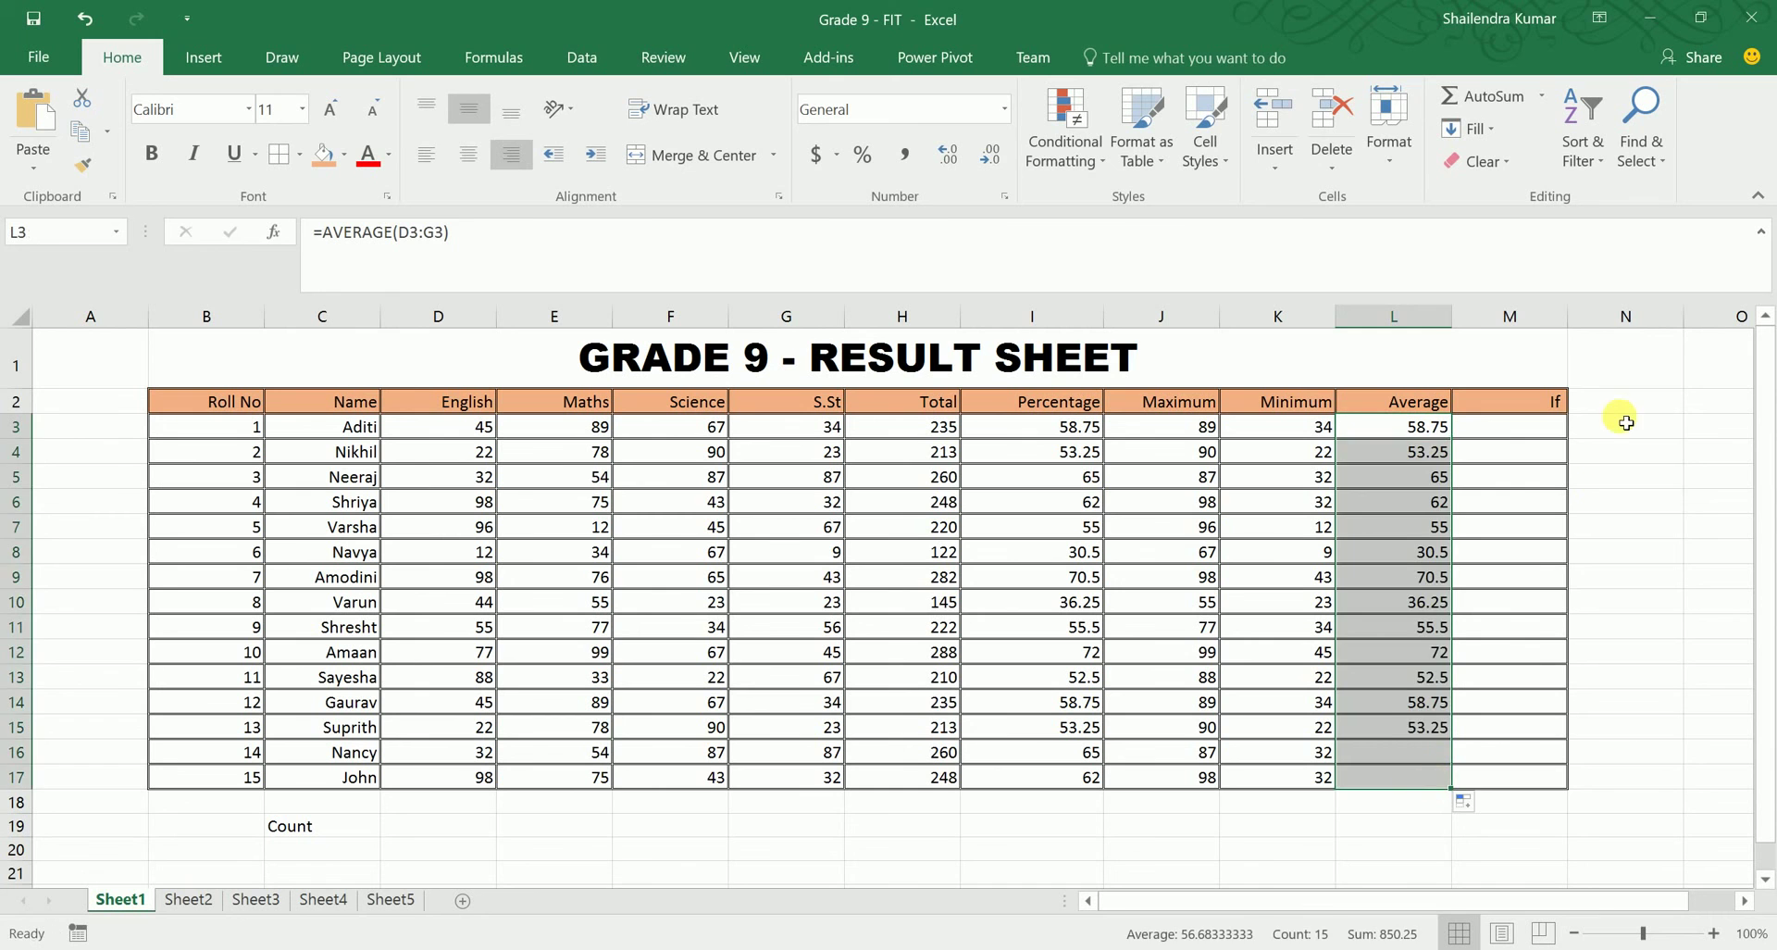
Step: Begin an IF formula for the first student in M3, up to the opening parenthesis
left_click(1528, 435)
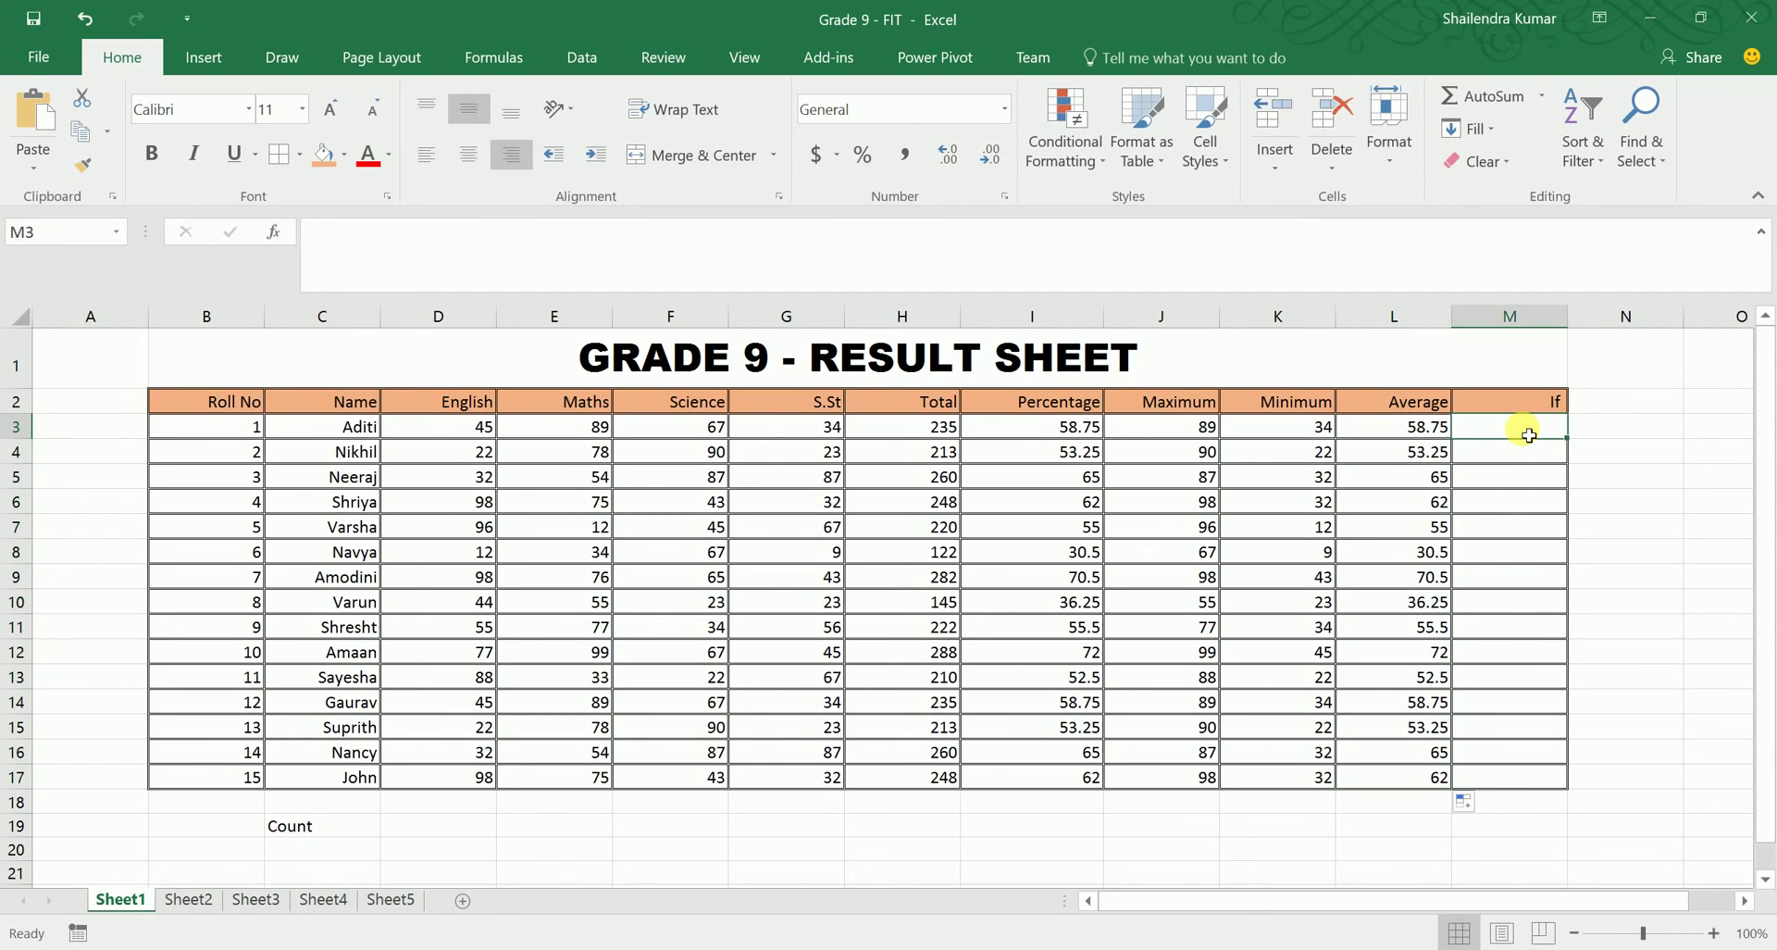
type("=")
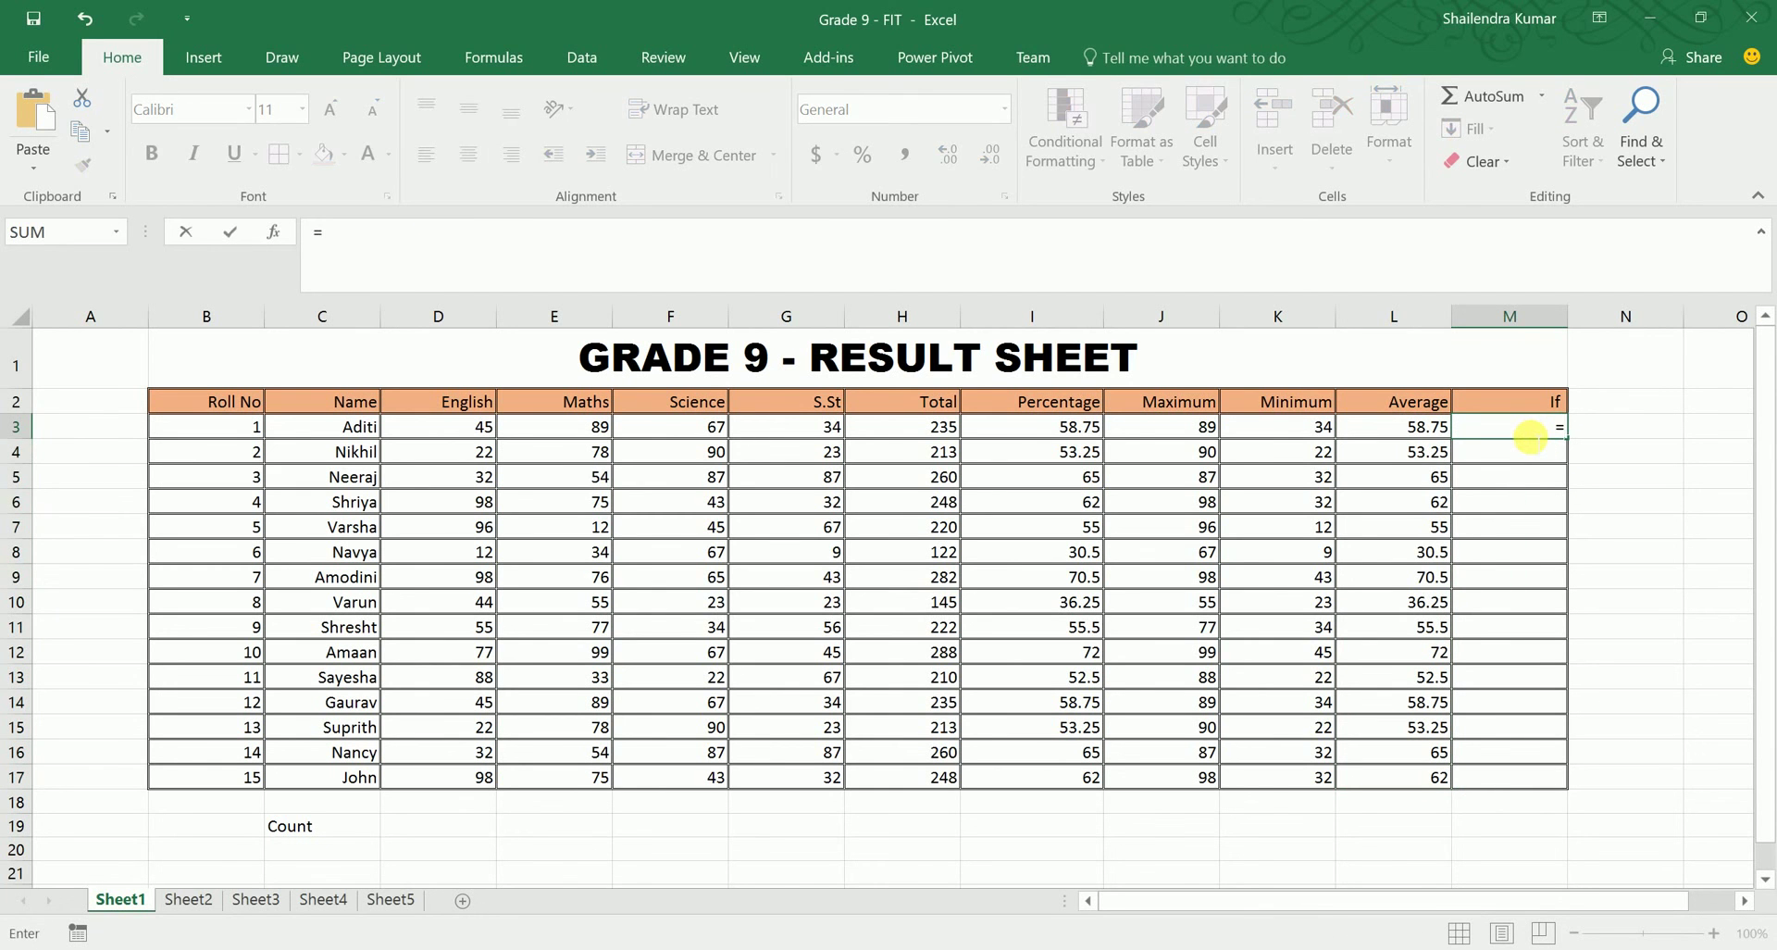
type("if")
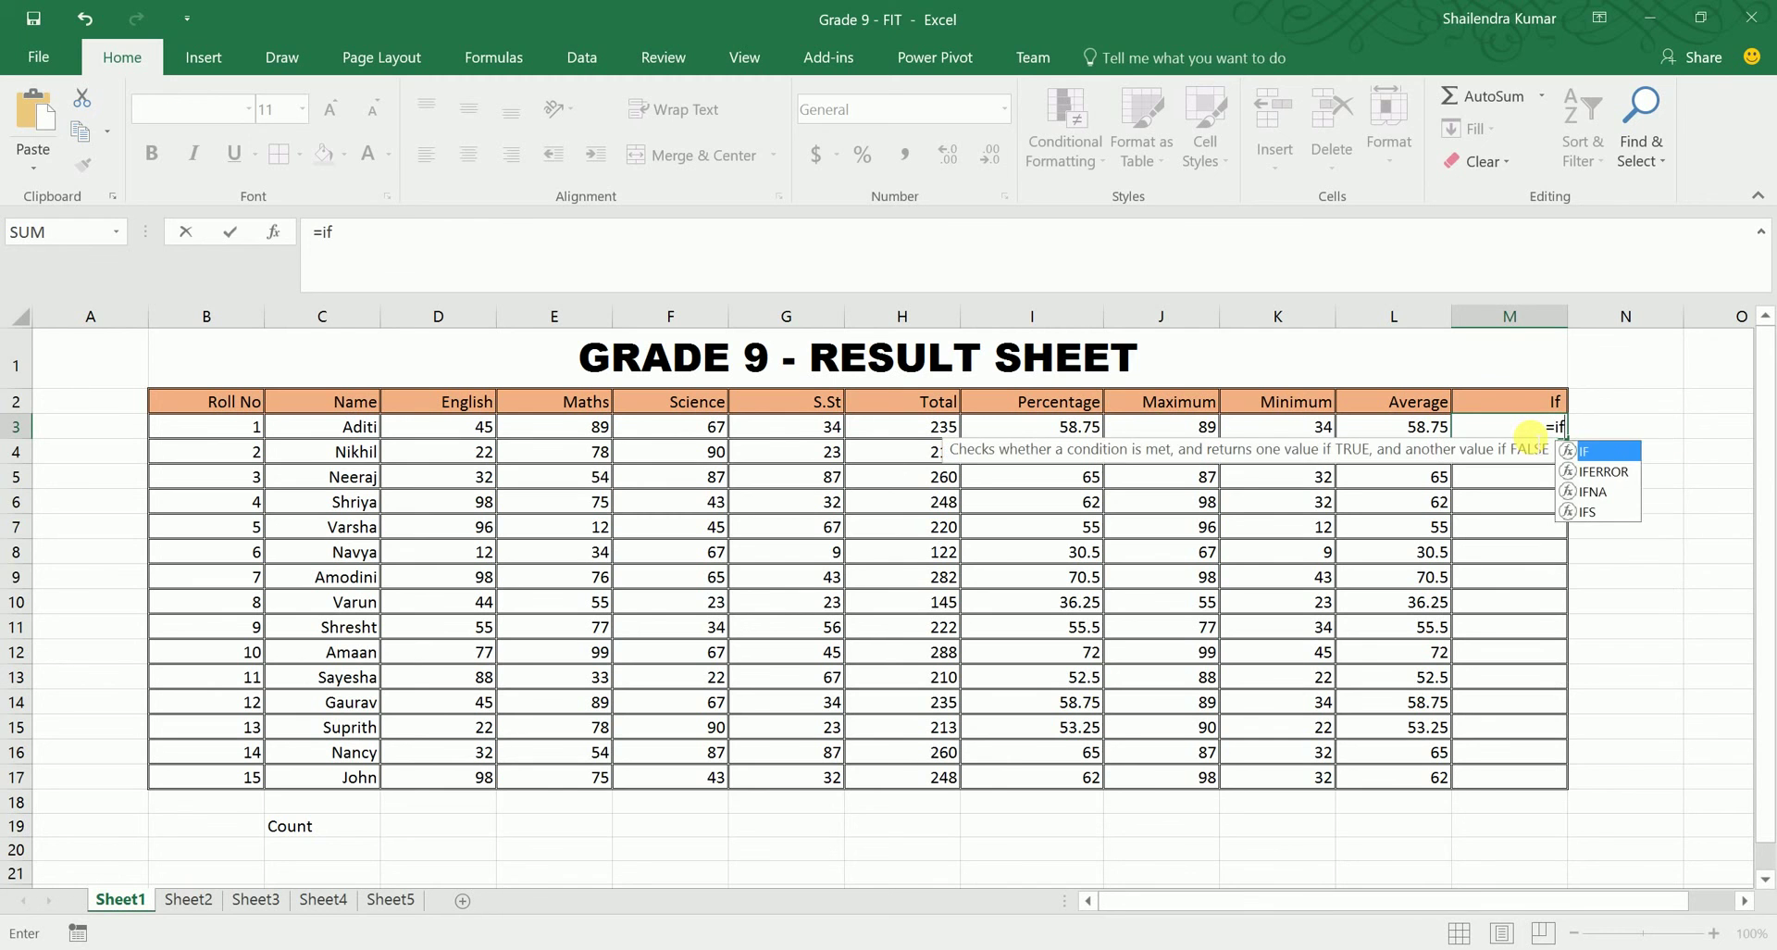
type("(")
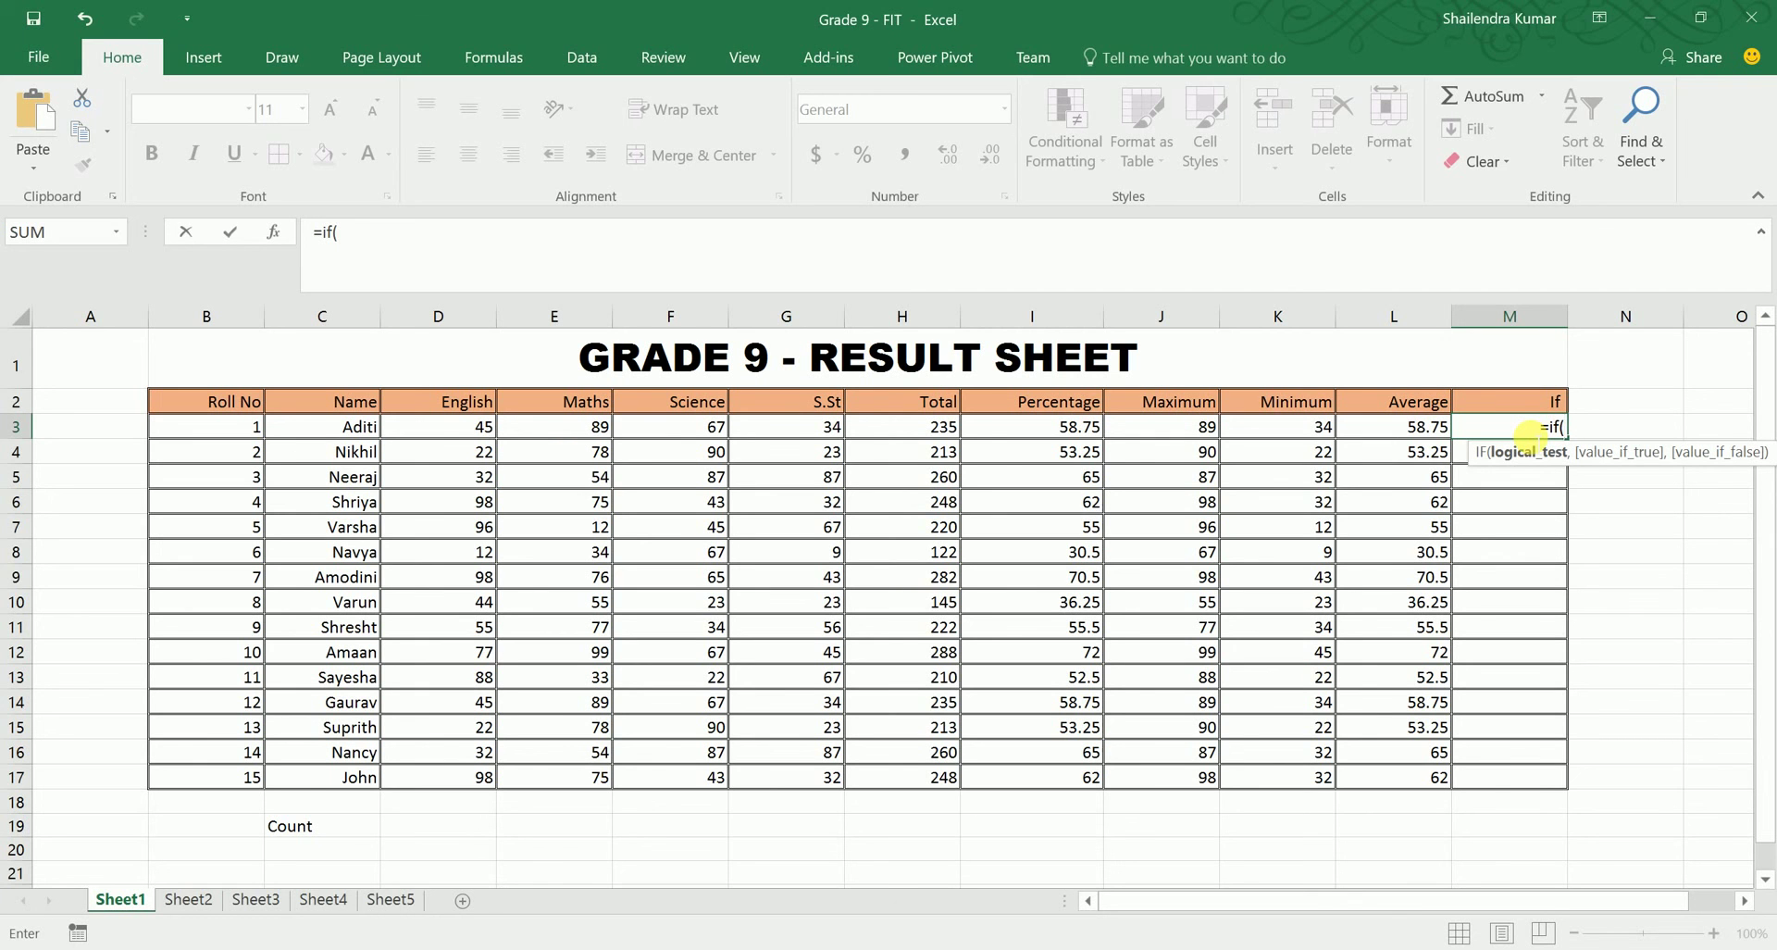
key("Left")
key("Down")
key("Down")
key("Down")
key("Down")
key("Down")
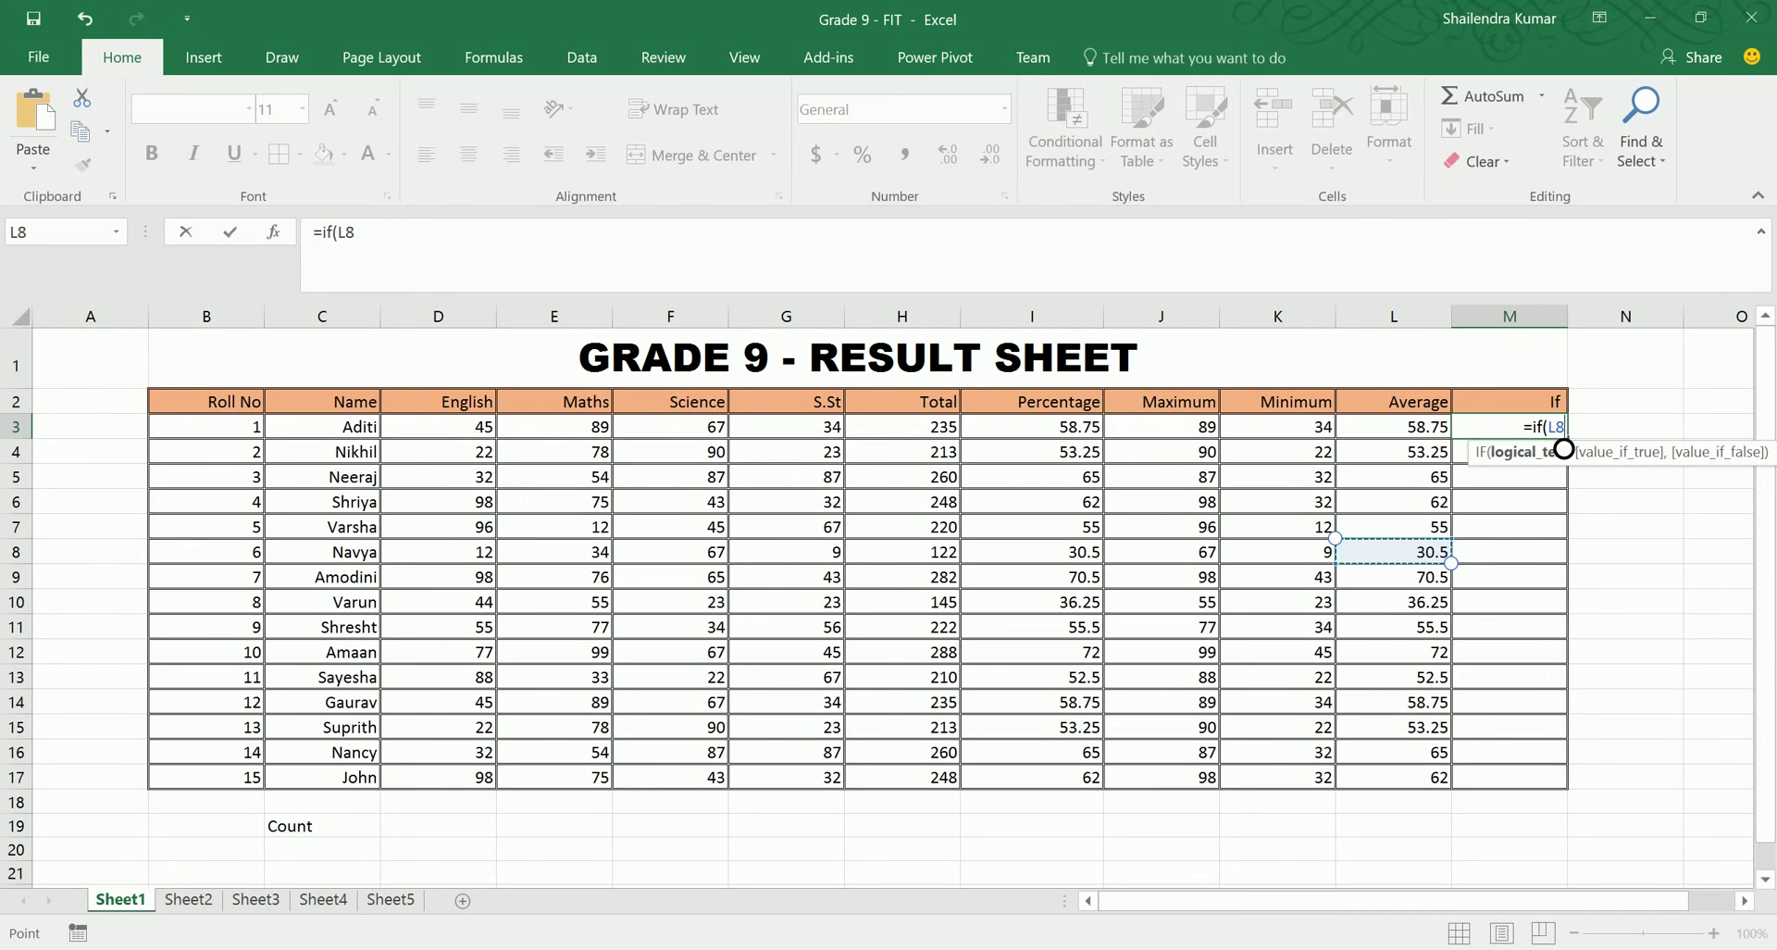
key("BackSpace")
key("BackSpace")
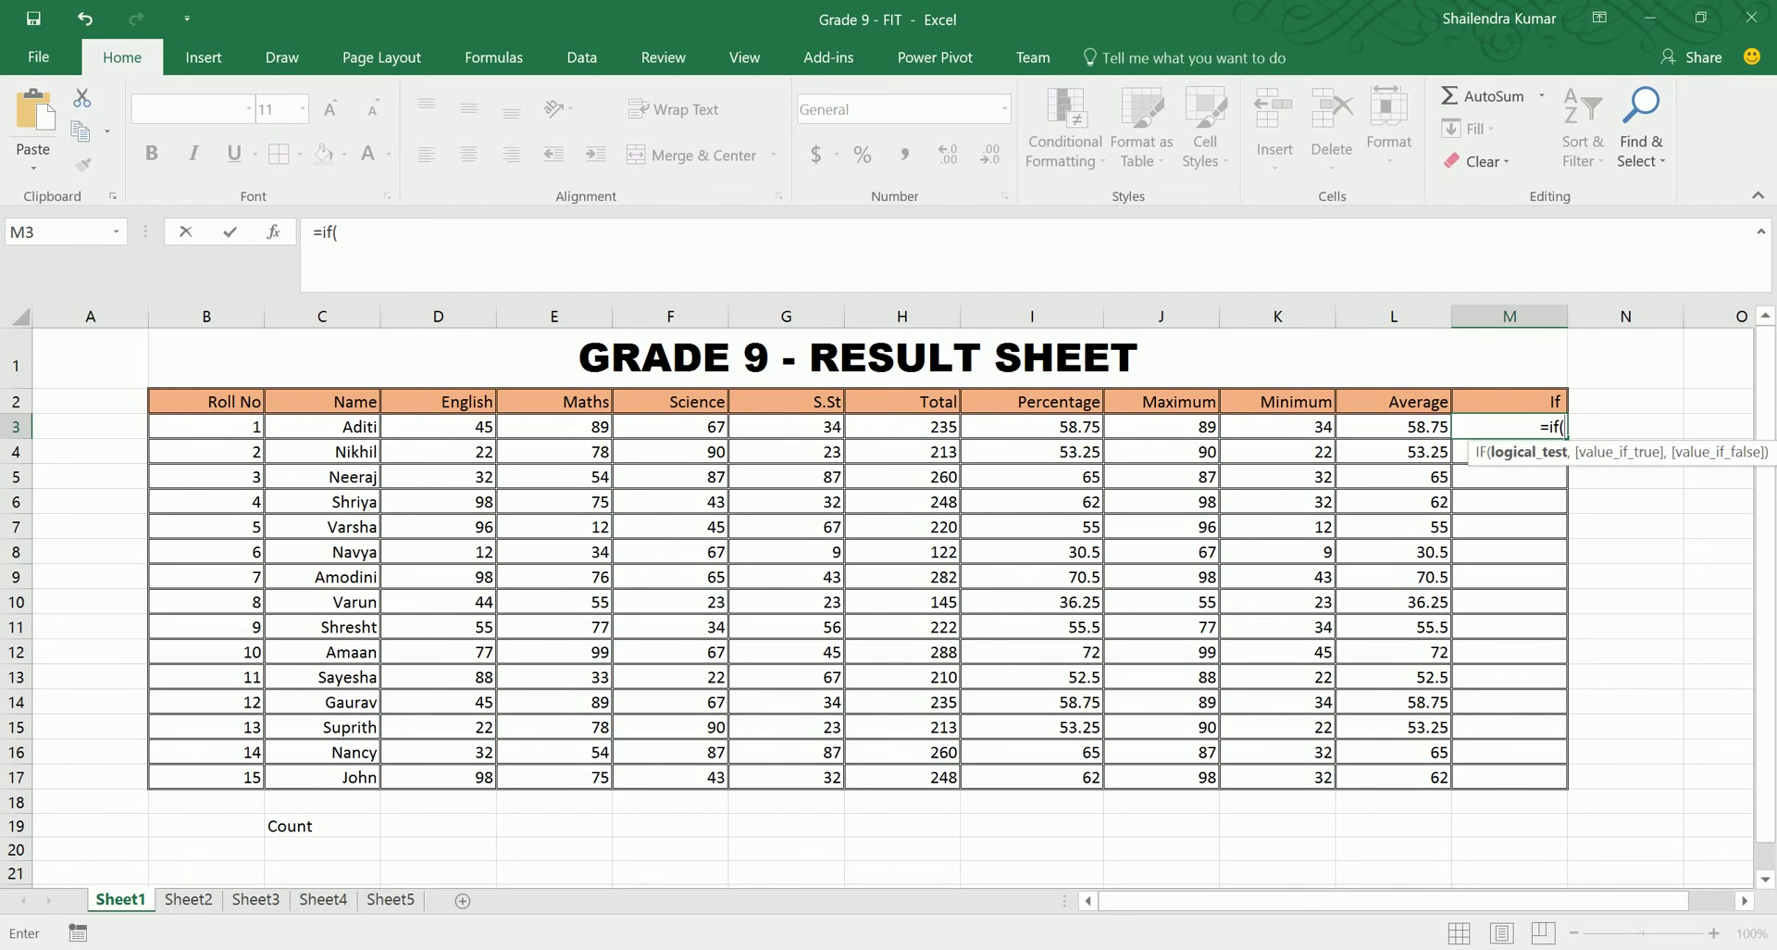
Step: Complete the formula in M3 as =IF(L3>=40,"PASS","FAIL"), accepting the suggested correction, and fill it down to M17
left_click(1420, 432)
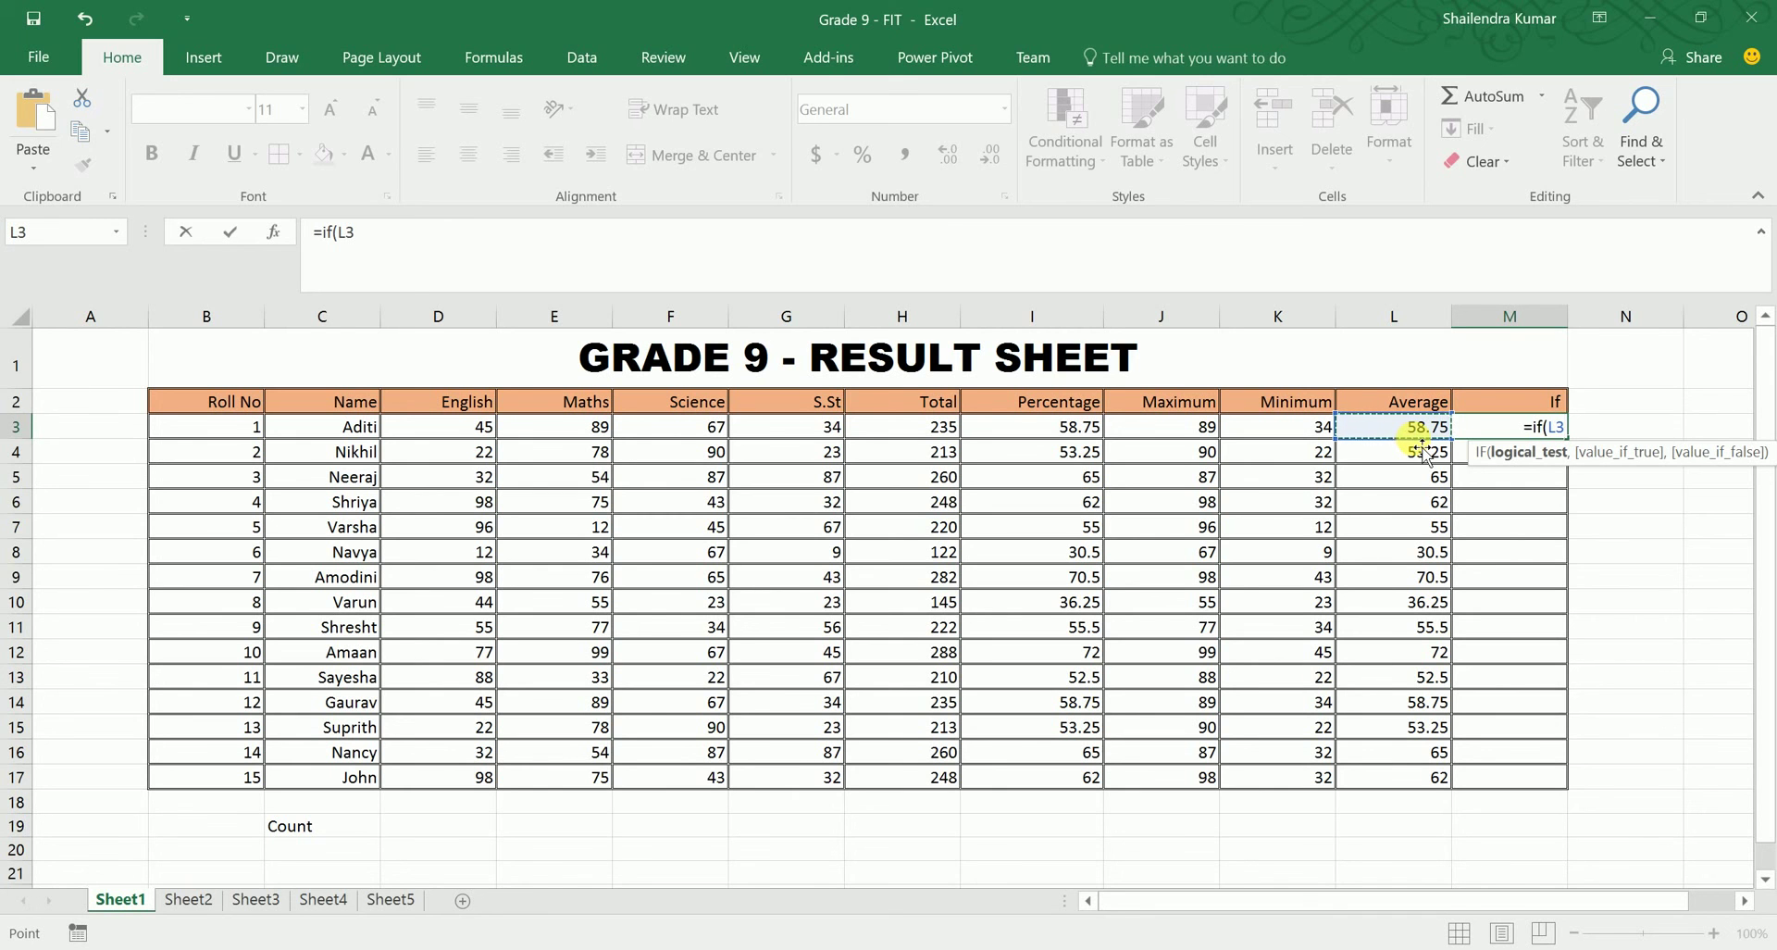
type(">=40")
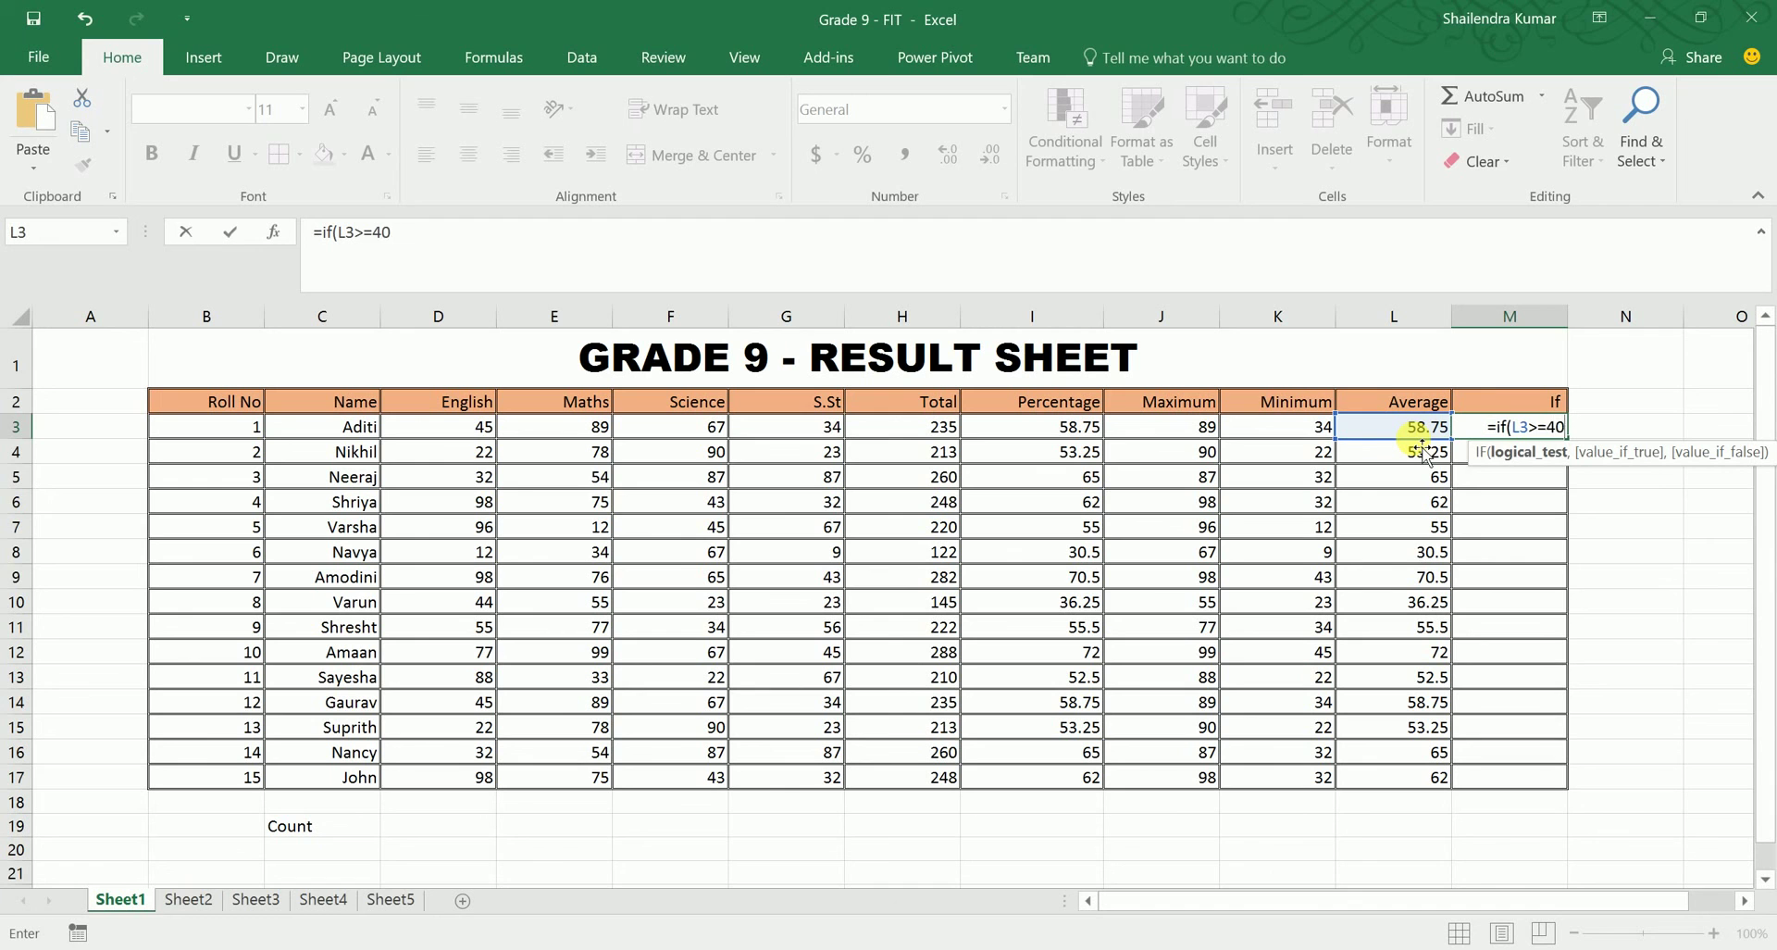
type(",\"P")
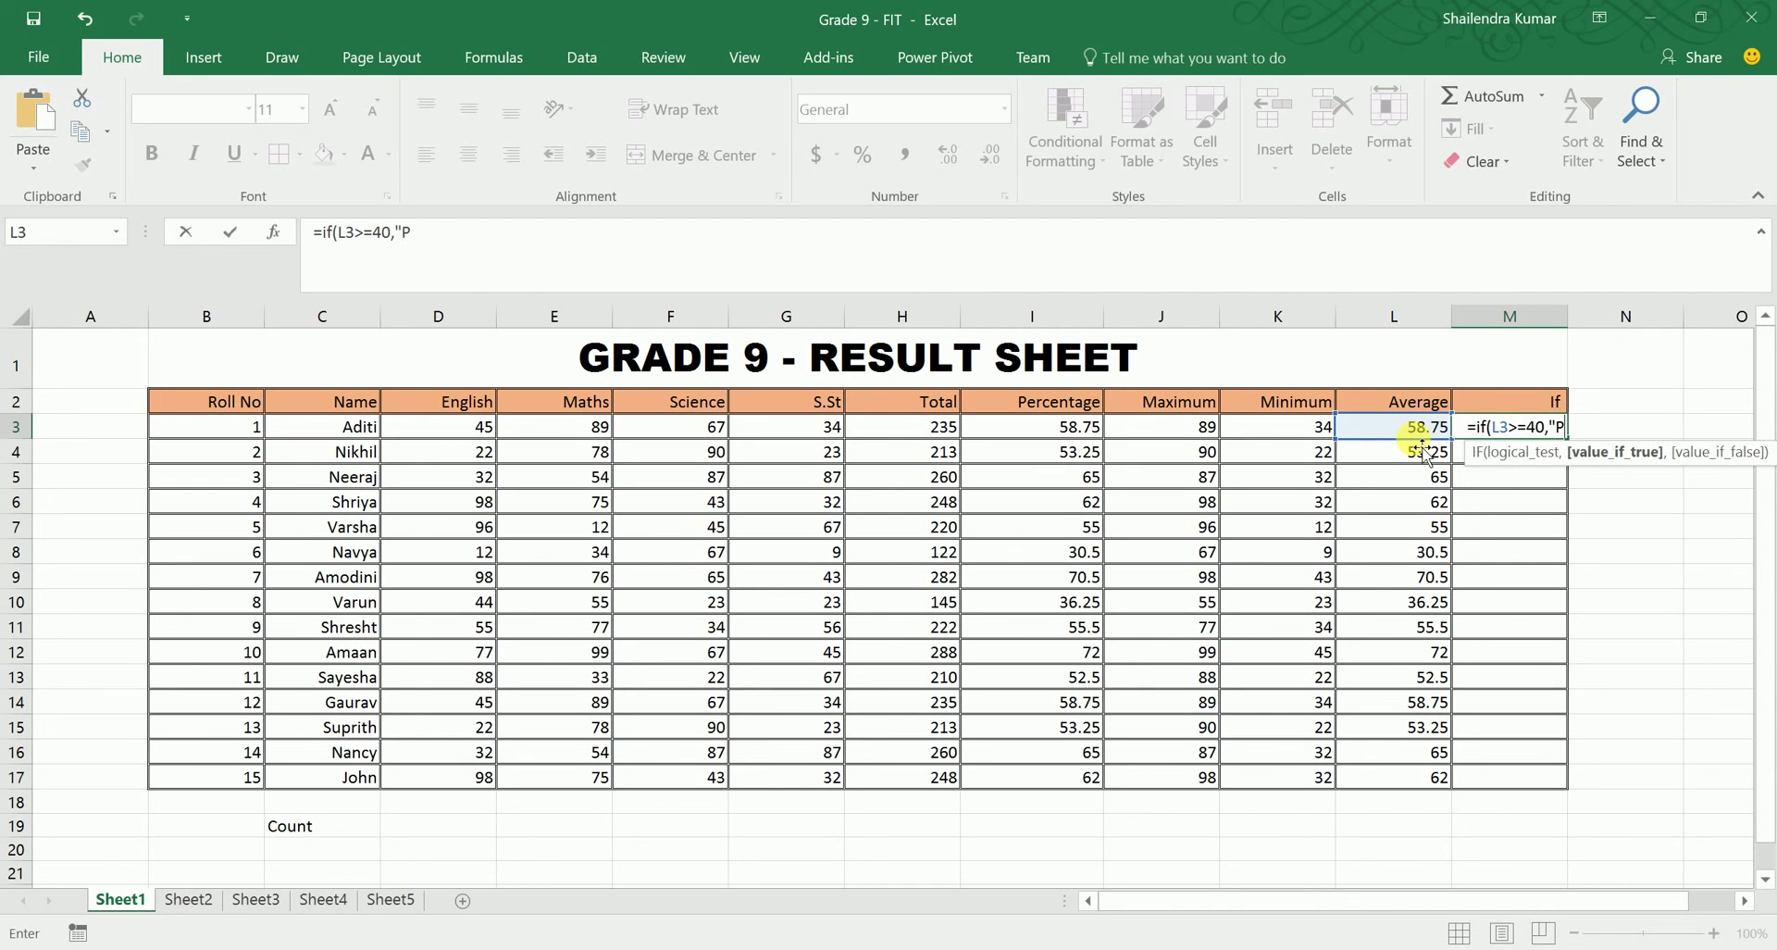
type("ASS\",\"")
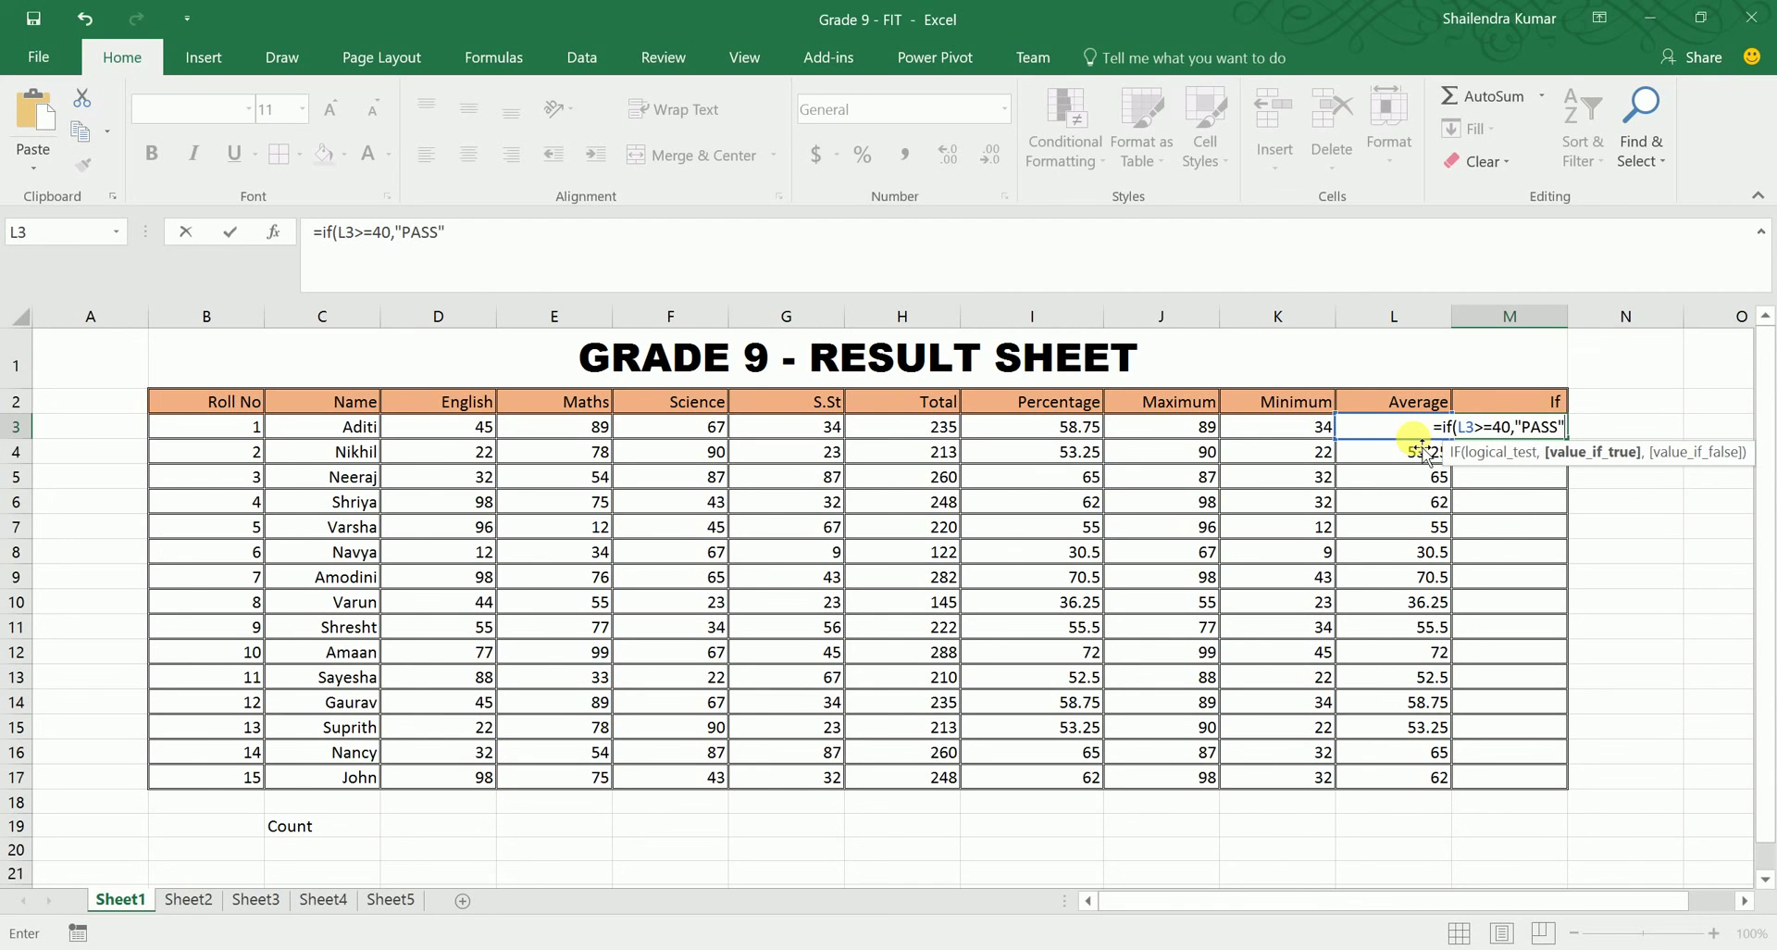
type("FA")
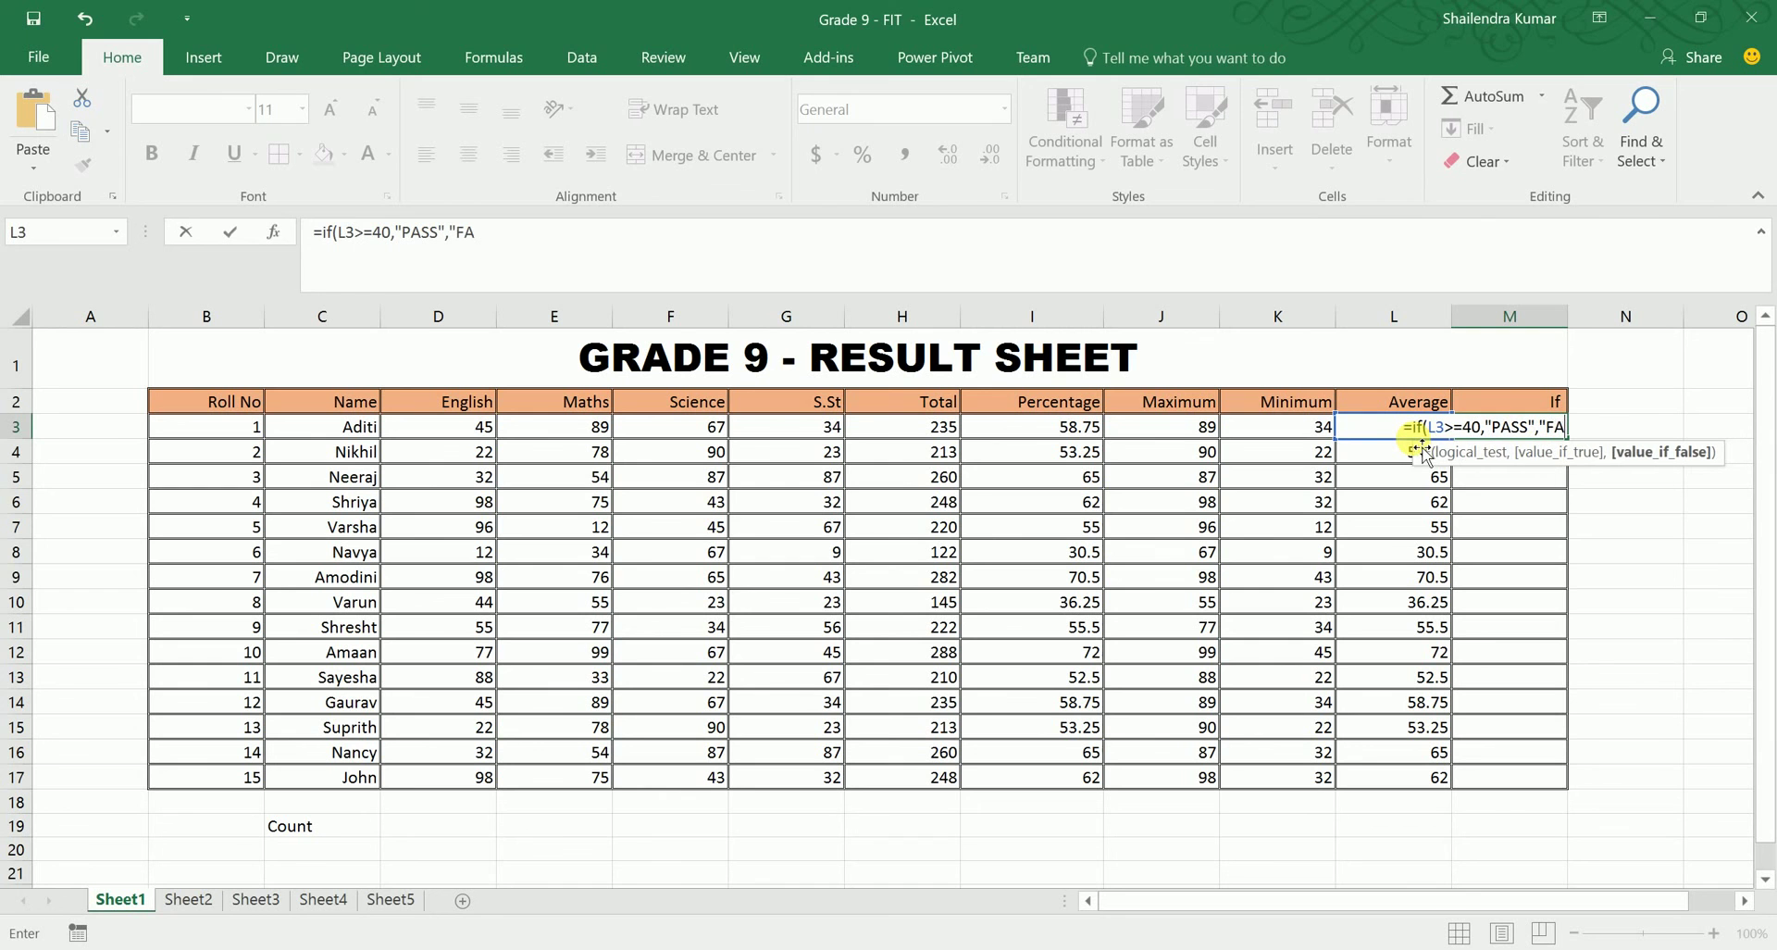
type("IL)")
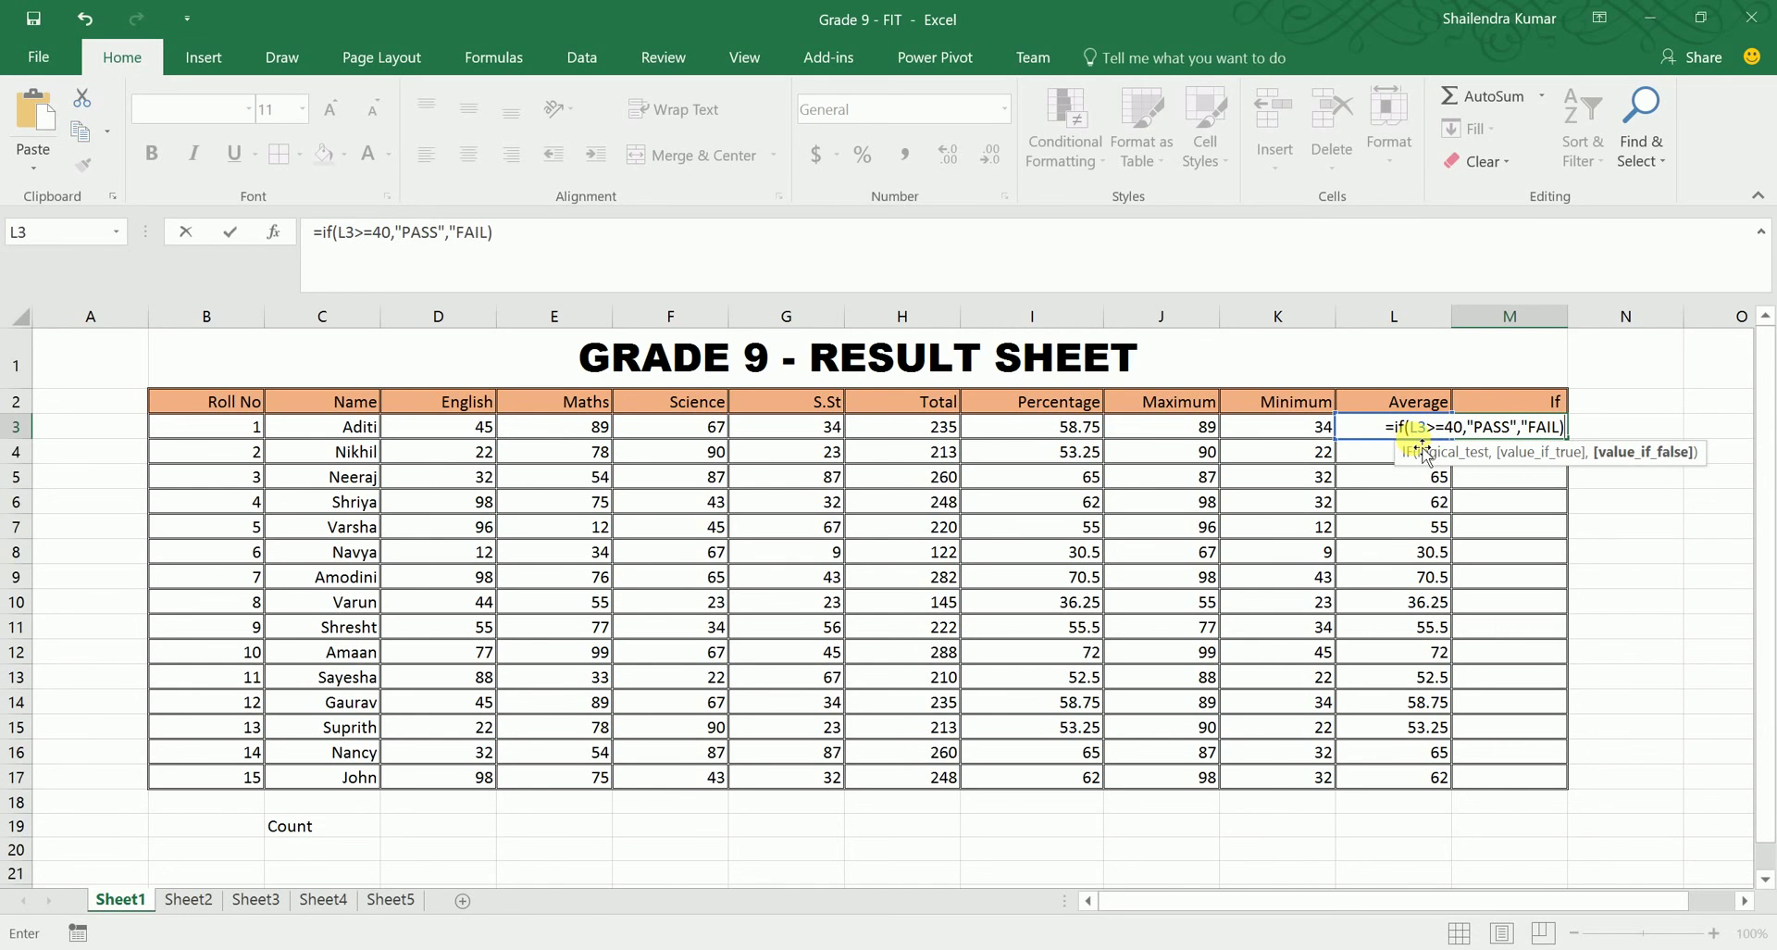
key("Return")
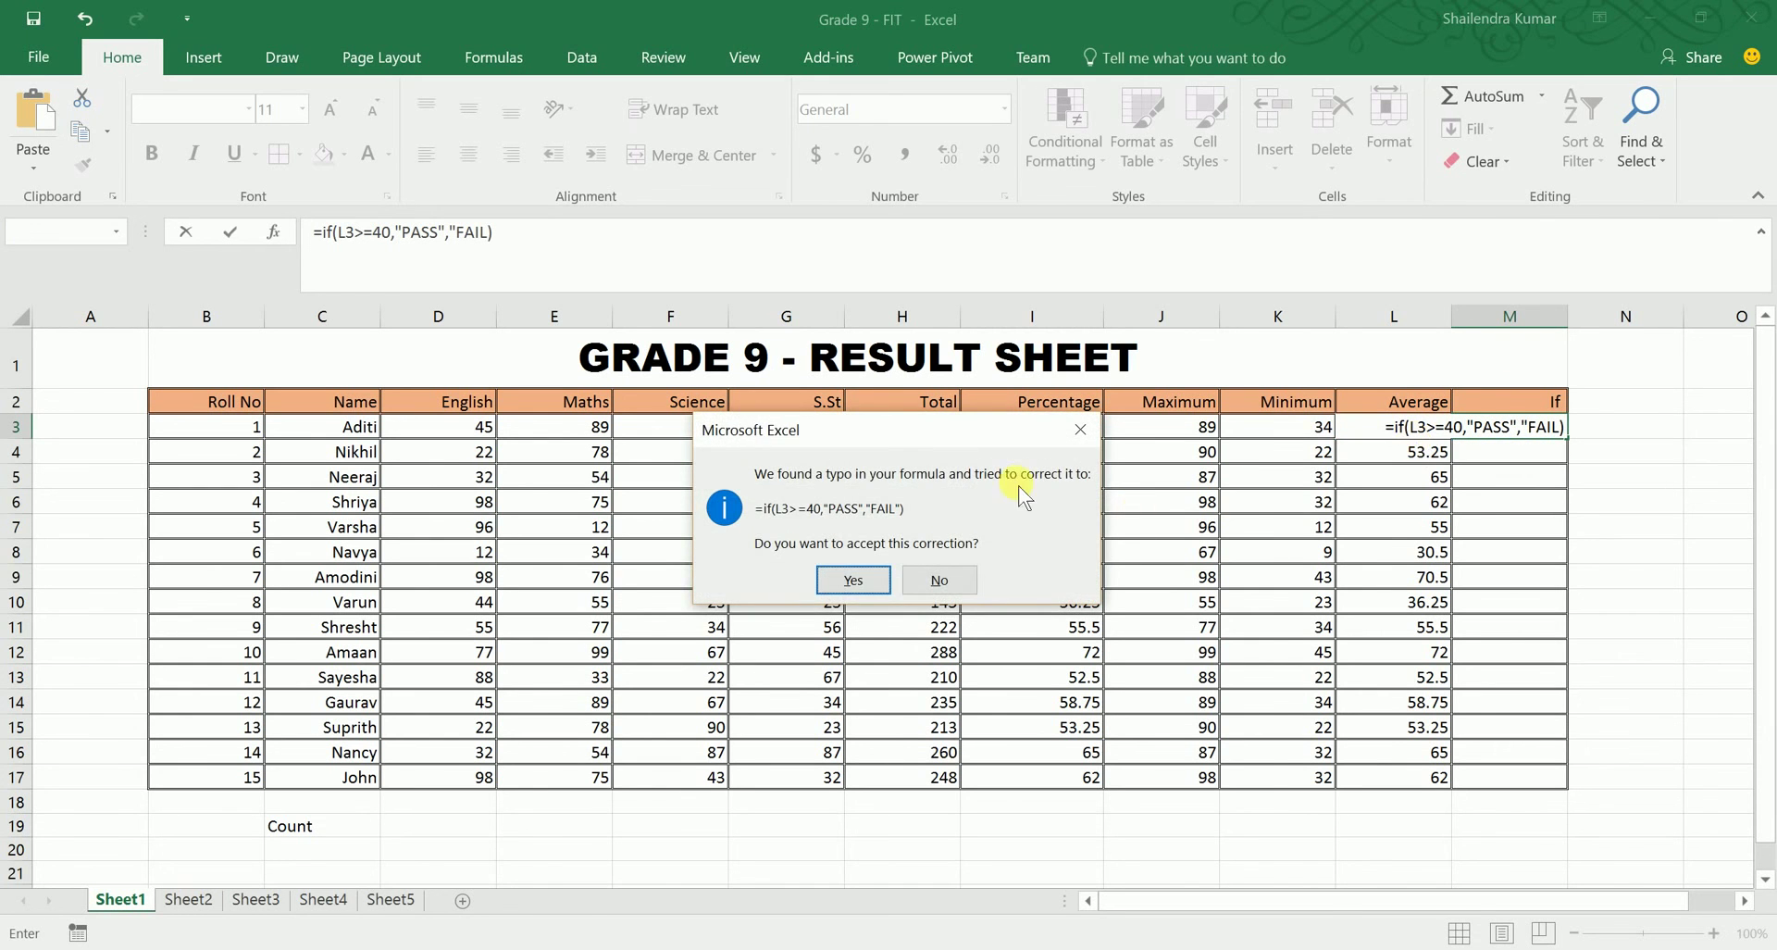
left_click(863, 579)
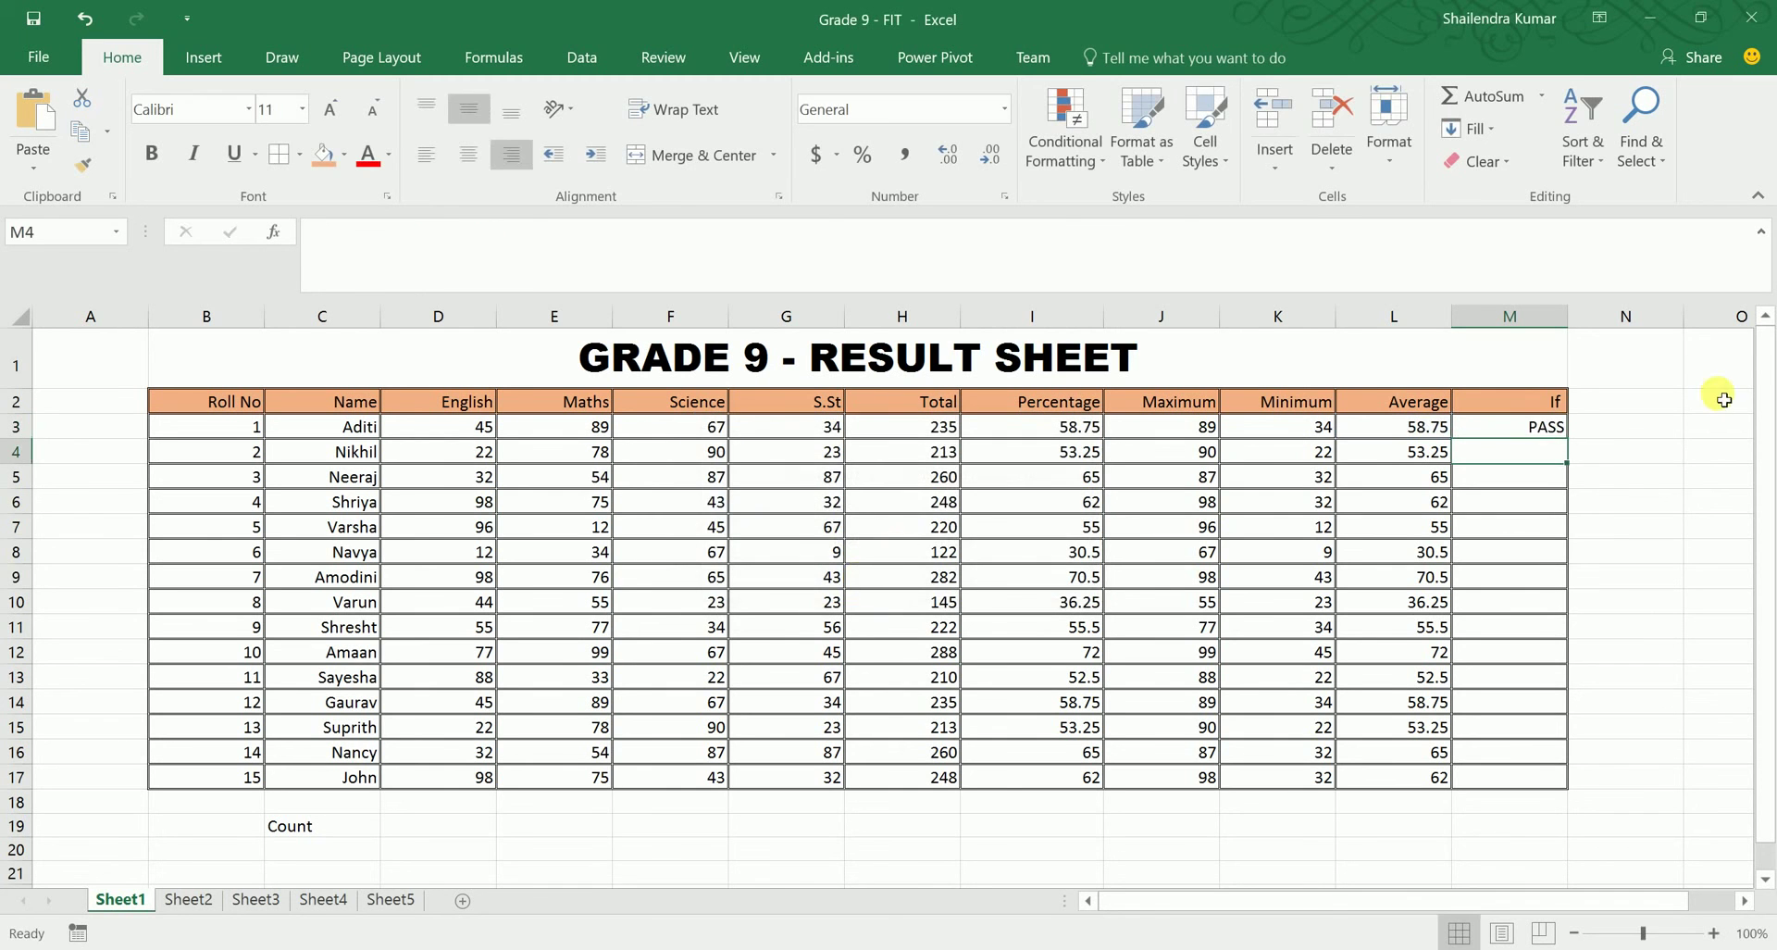
left_click(1537, 429)
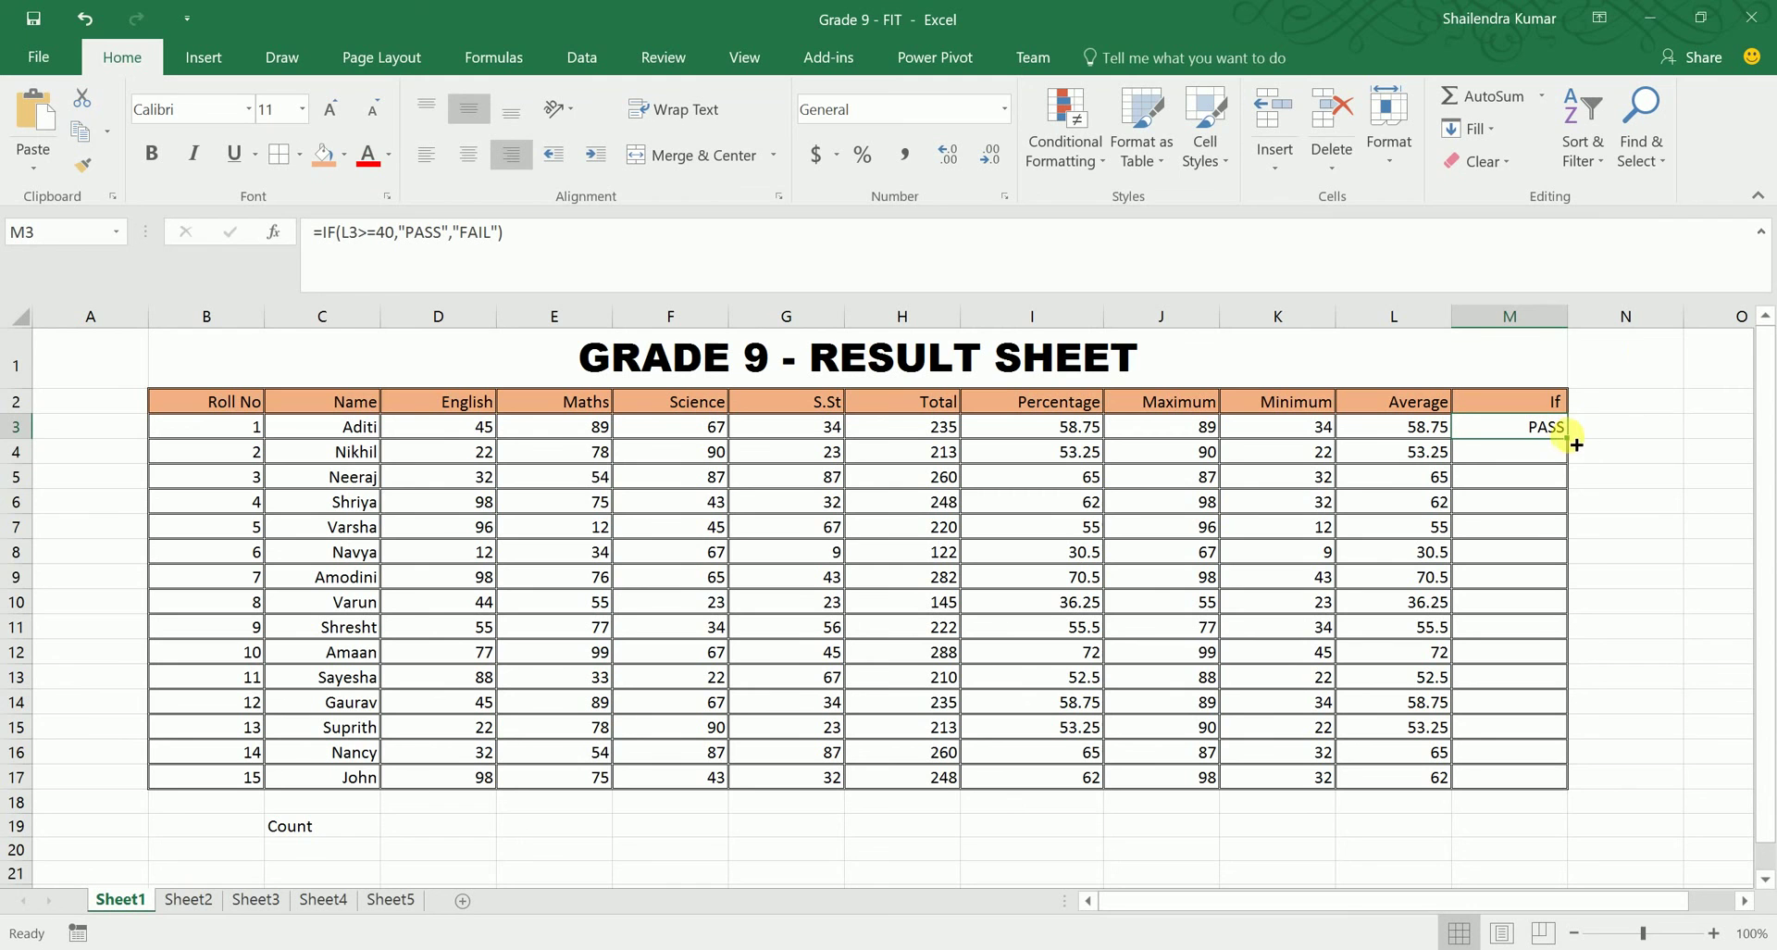
left_click_drag(1566, 438, 1574, 787)
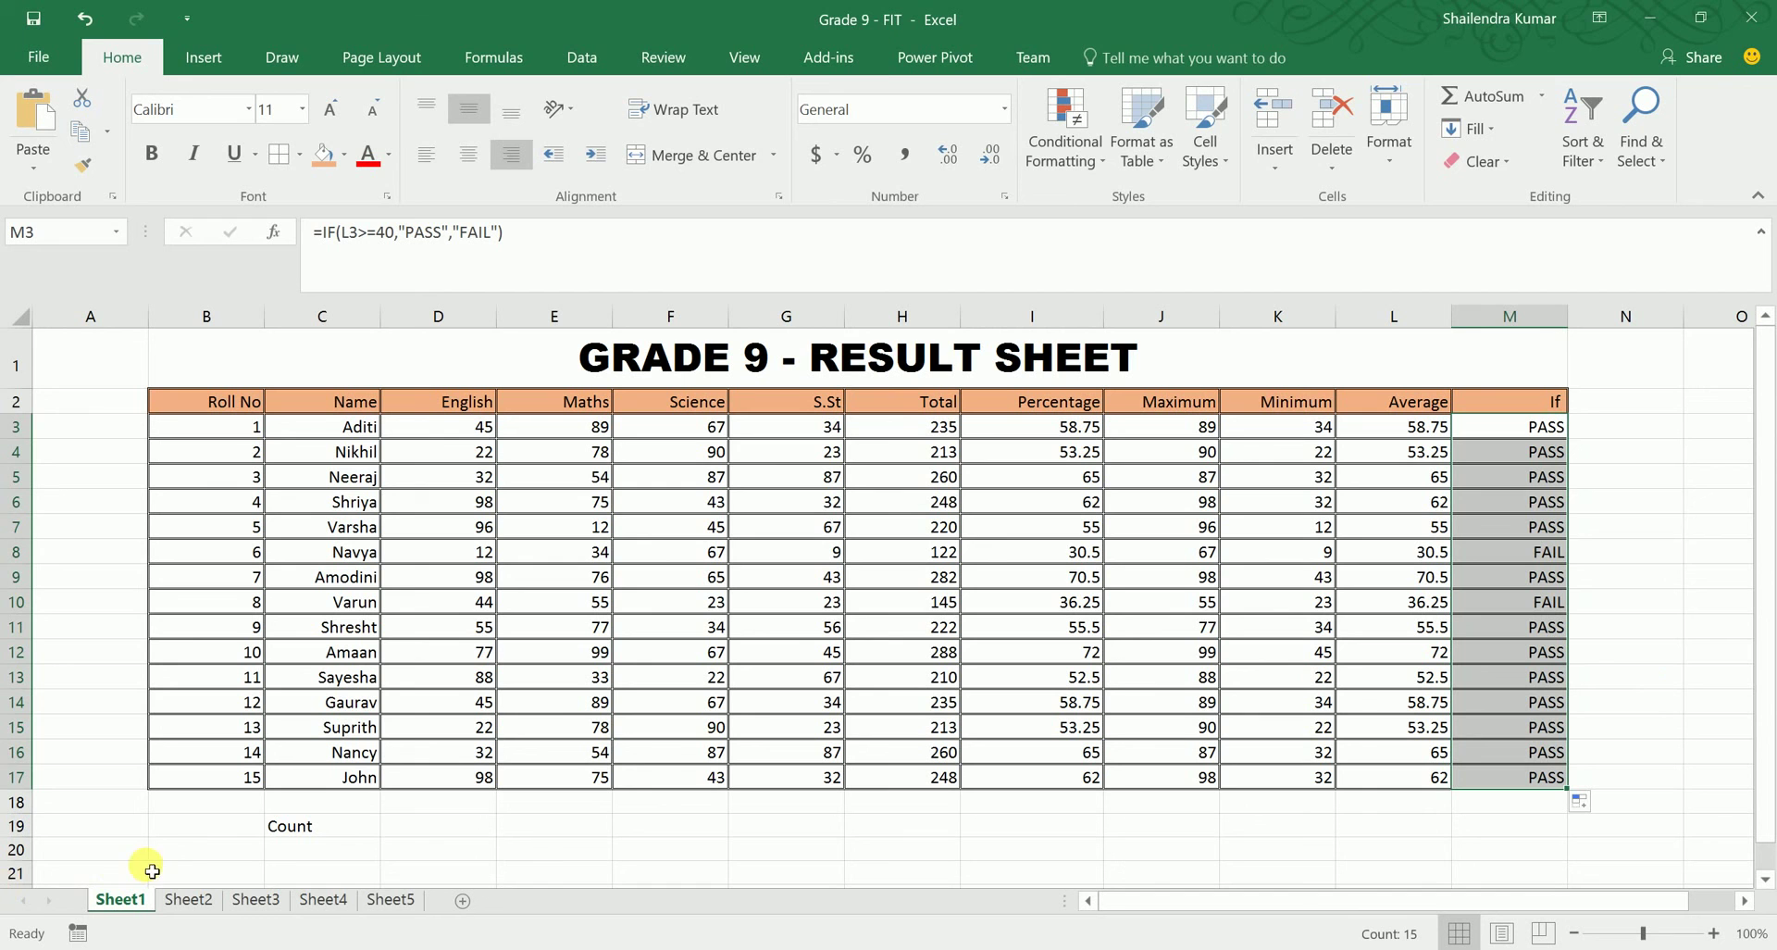
Step: Count the students' English marks in D19 with the formula =COUNT(D3:D17)
left_click(416, 831)
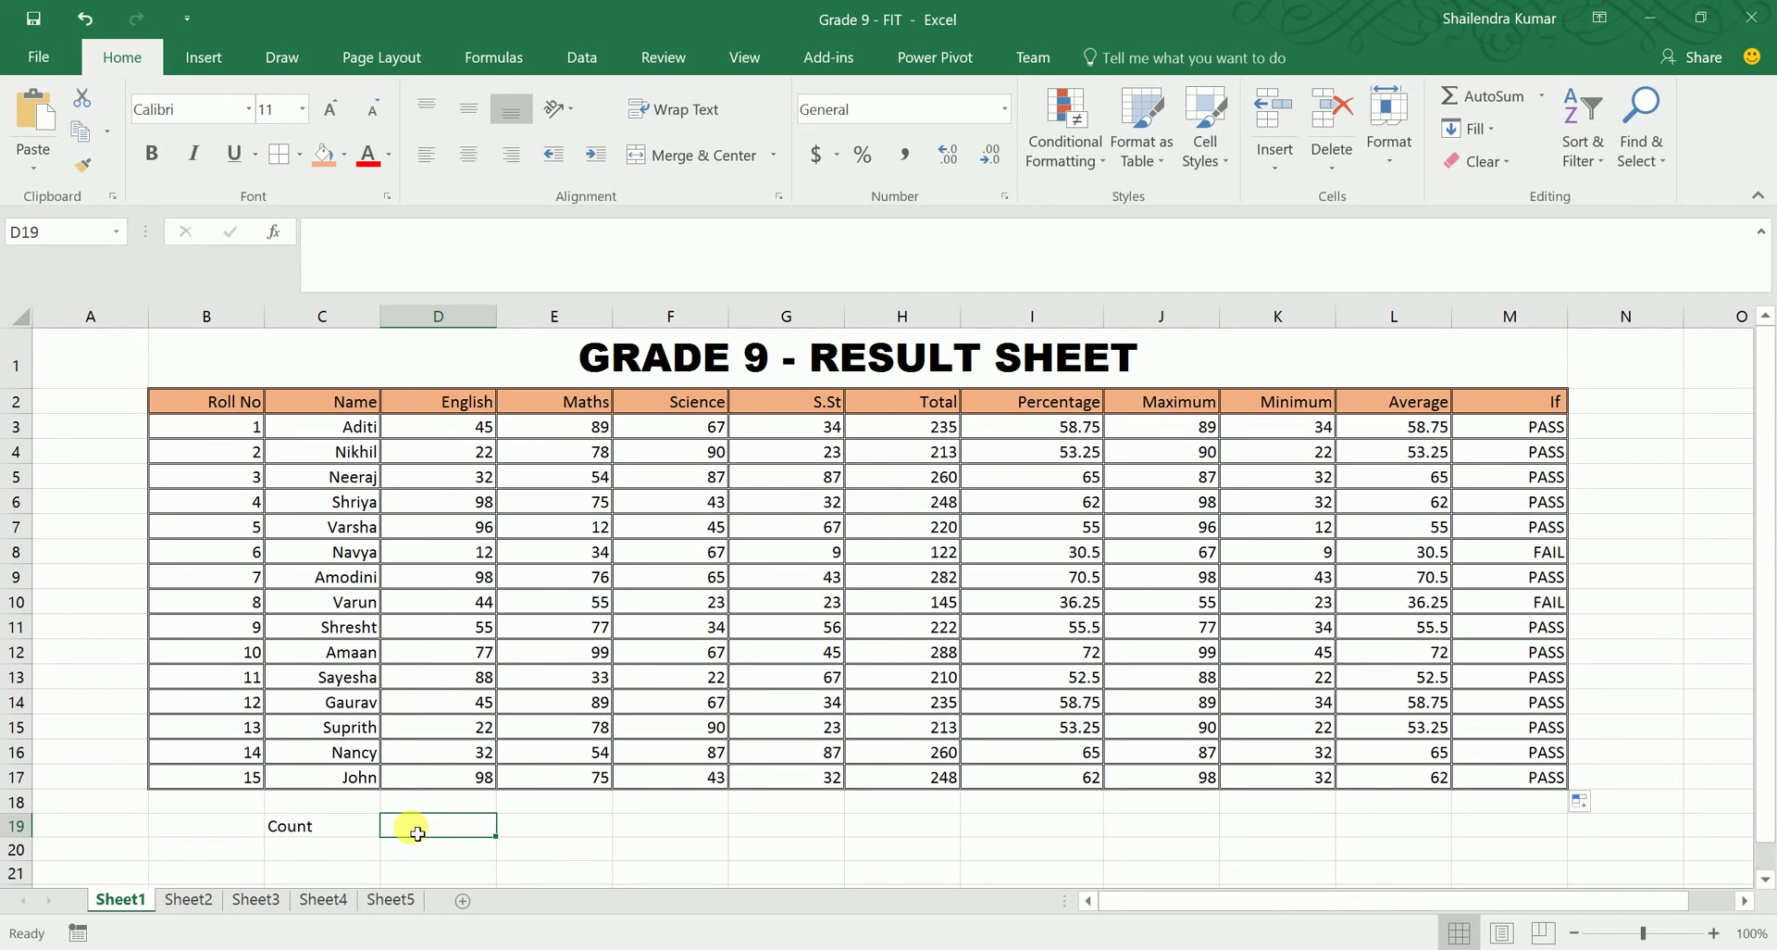
type("=")
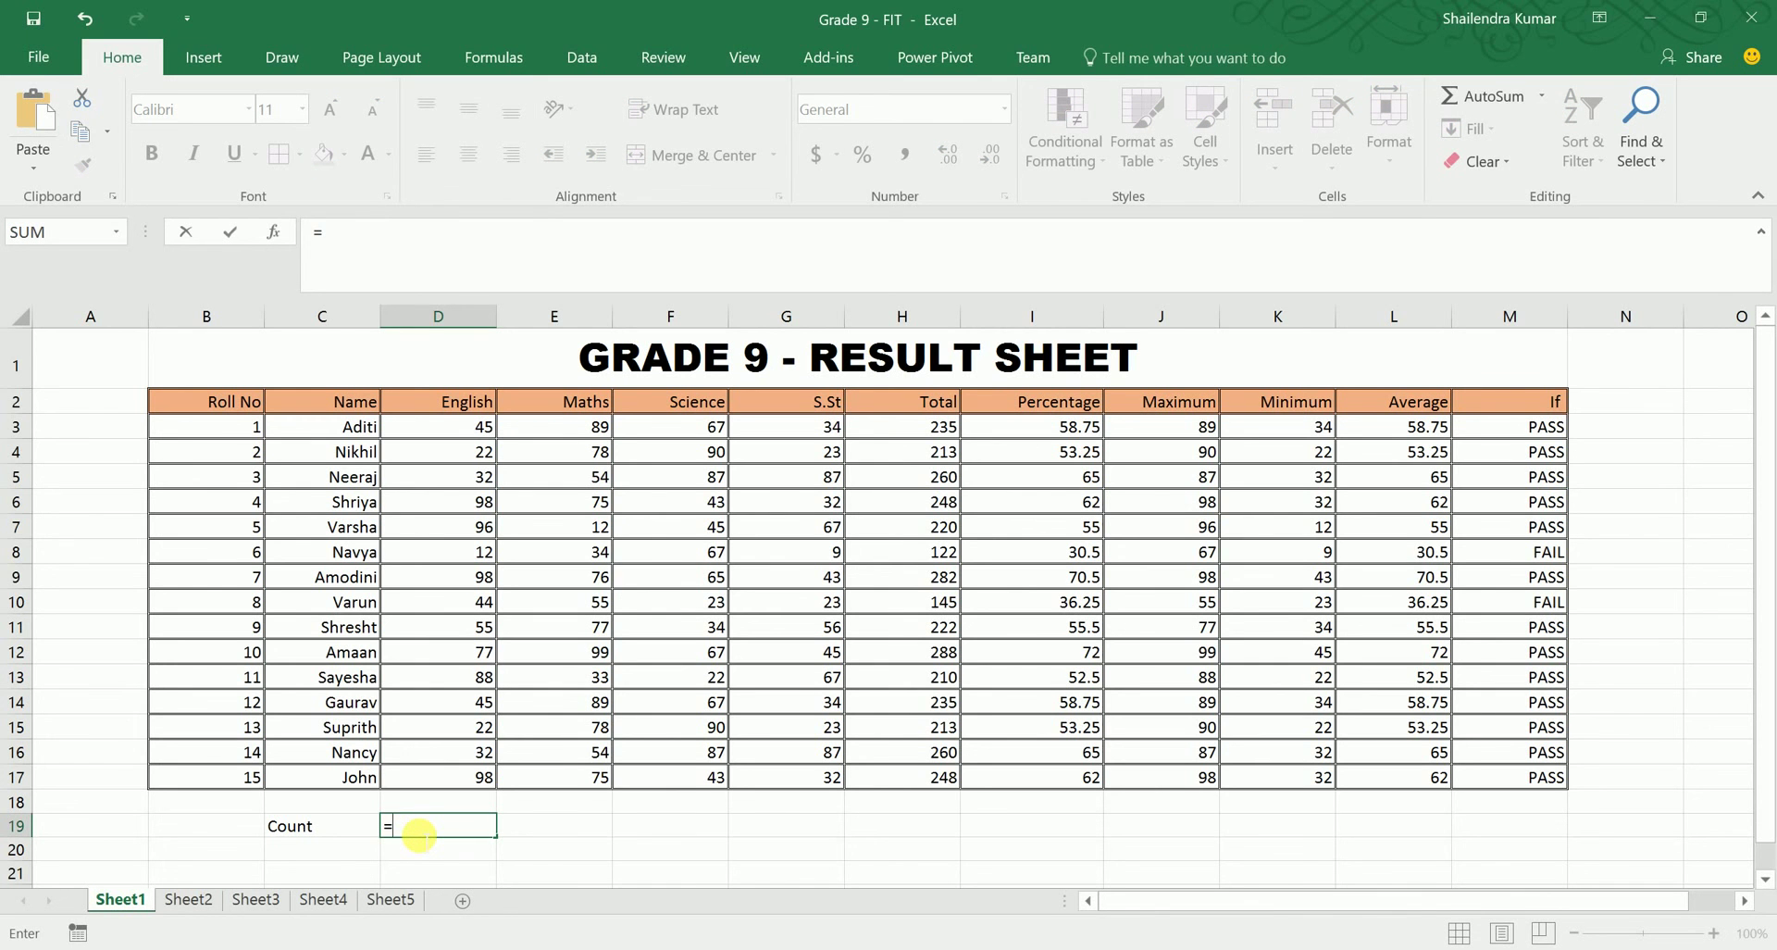
type("count")
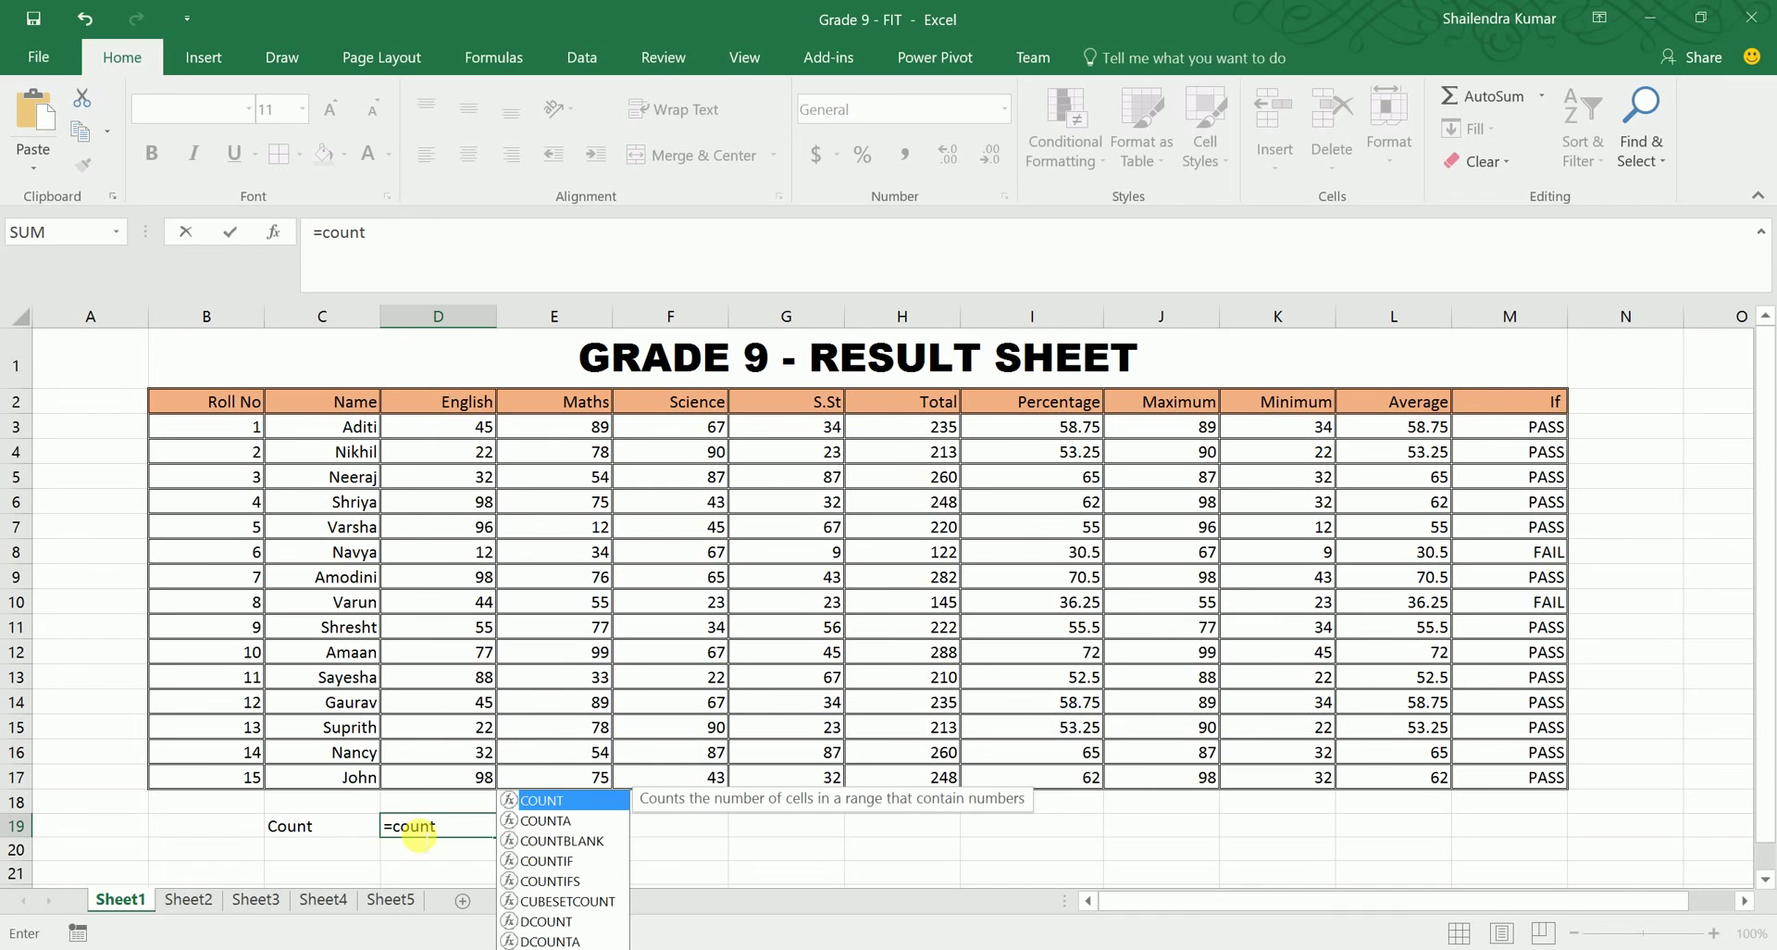
type("(")
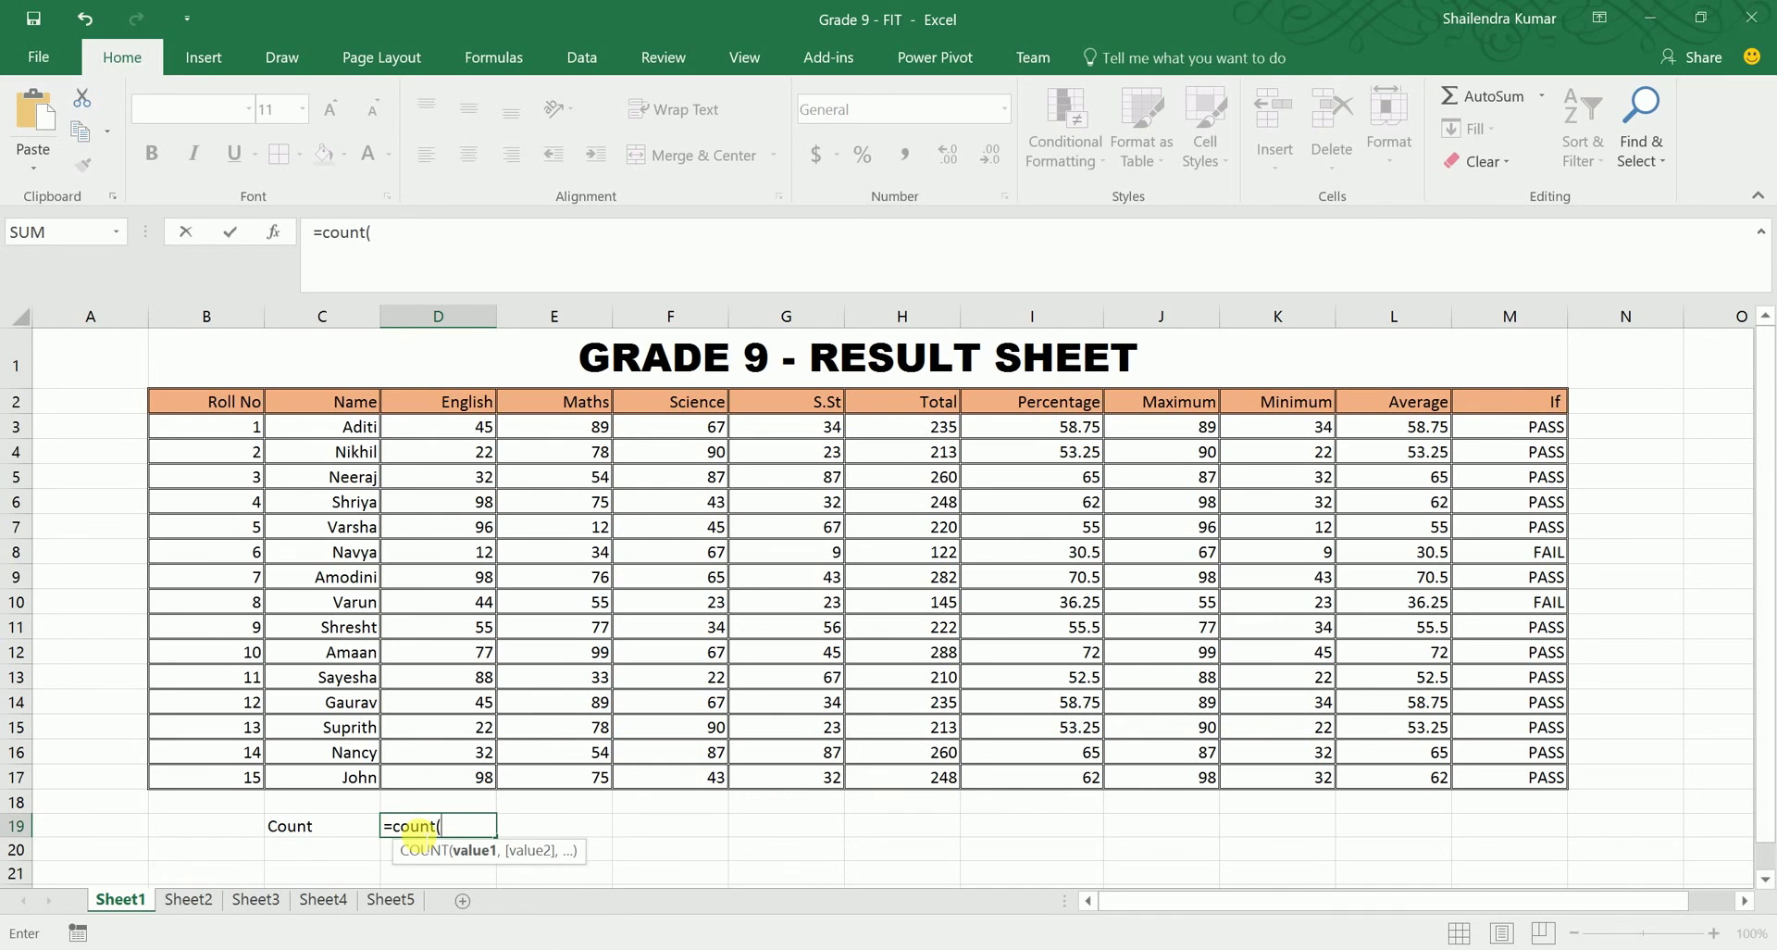
left_click(452, 435)
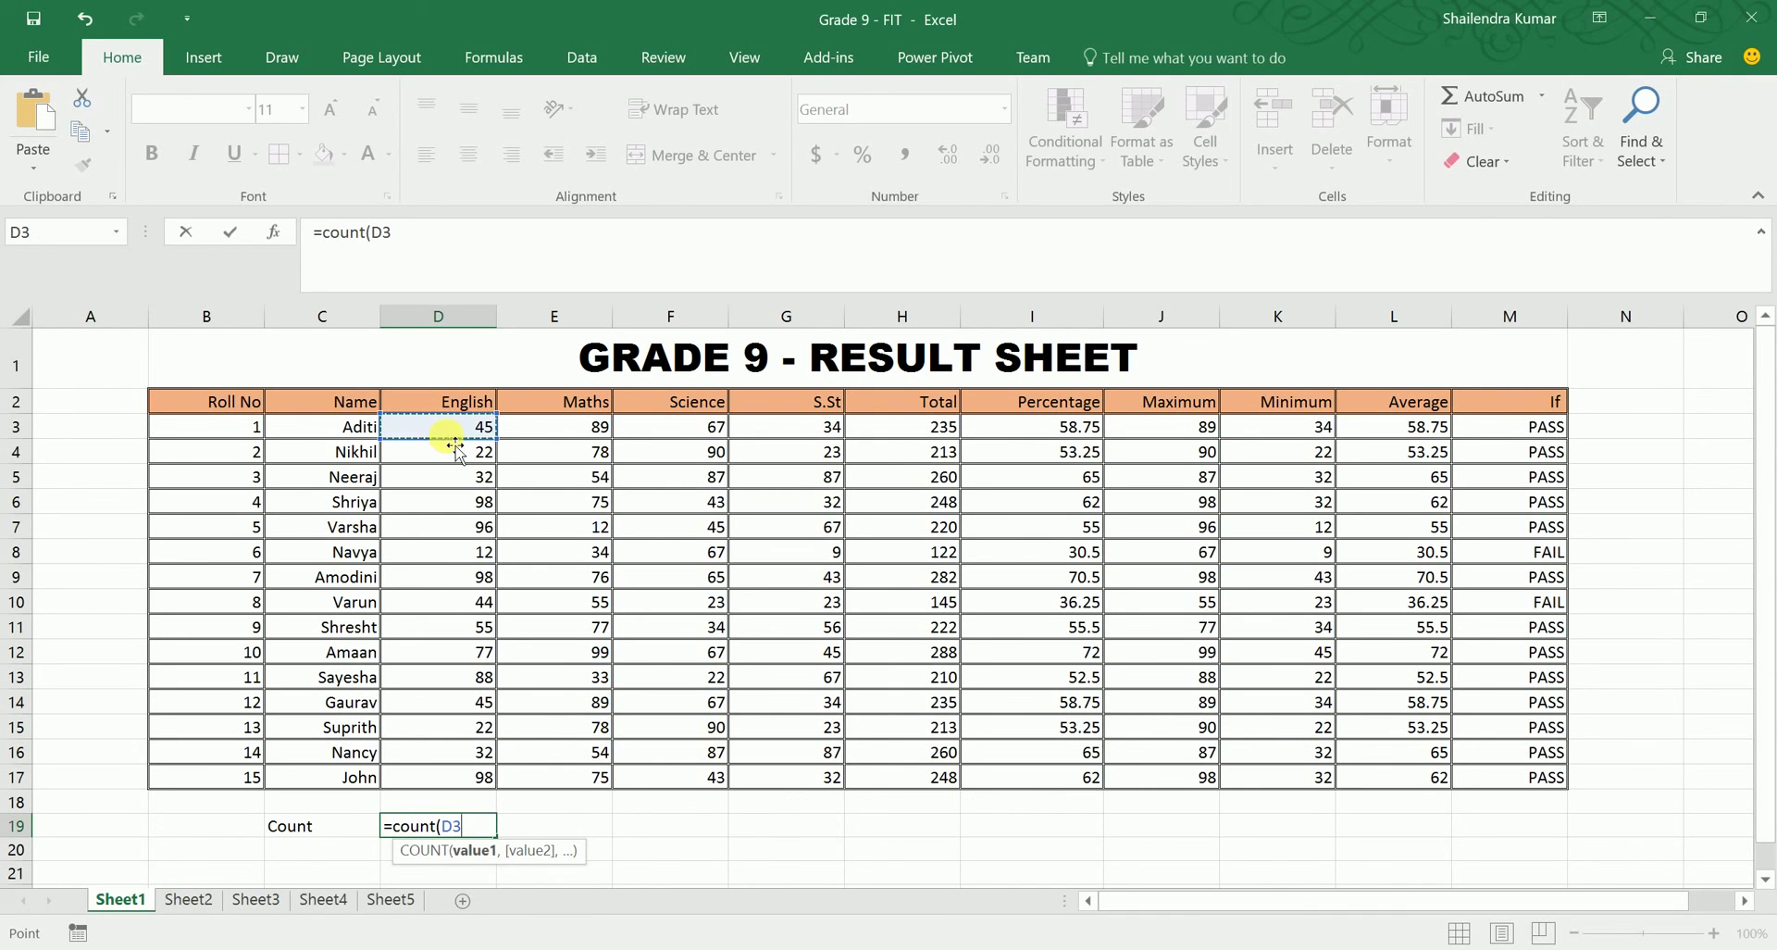
key("F8")
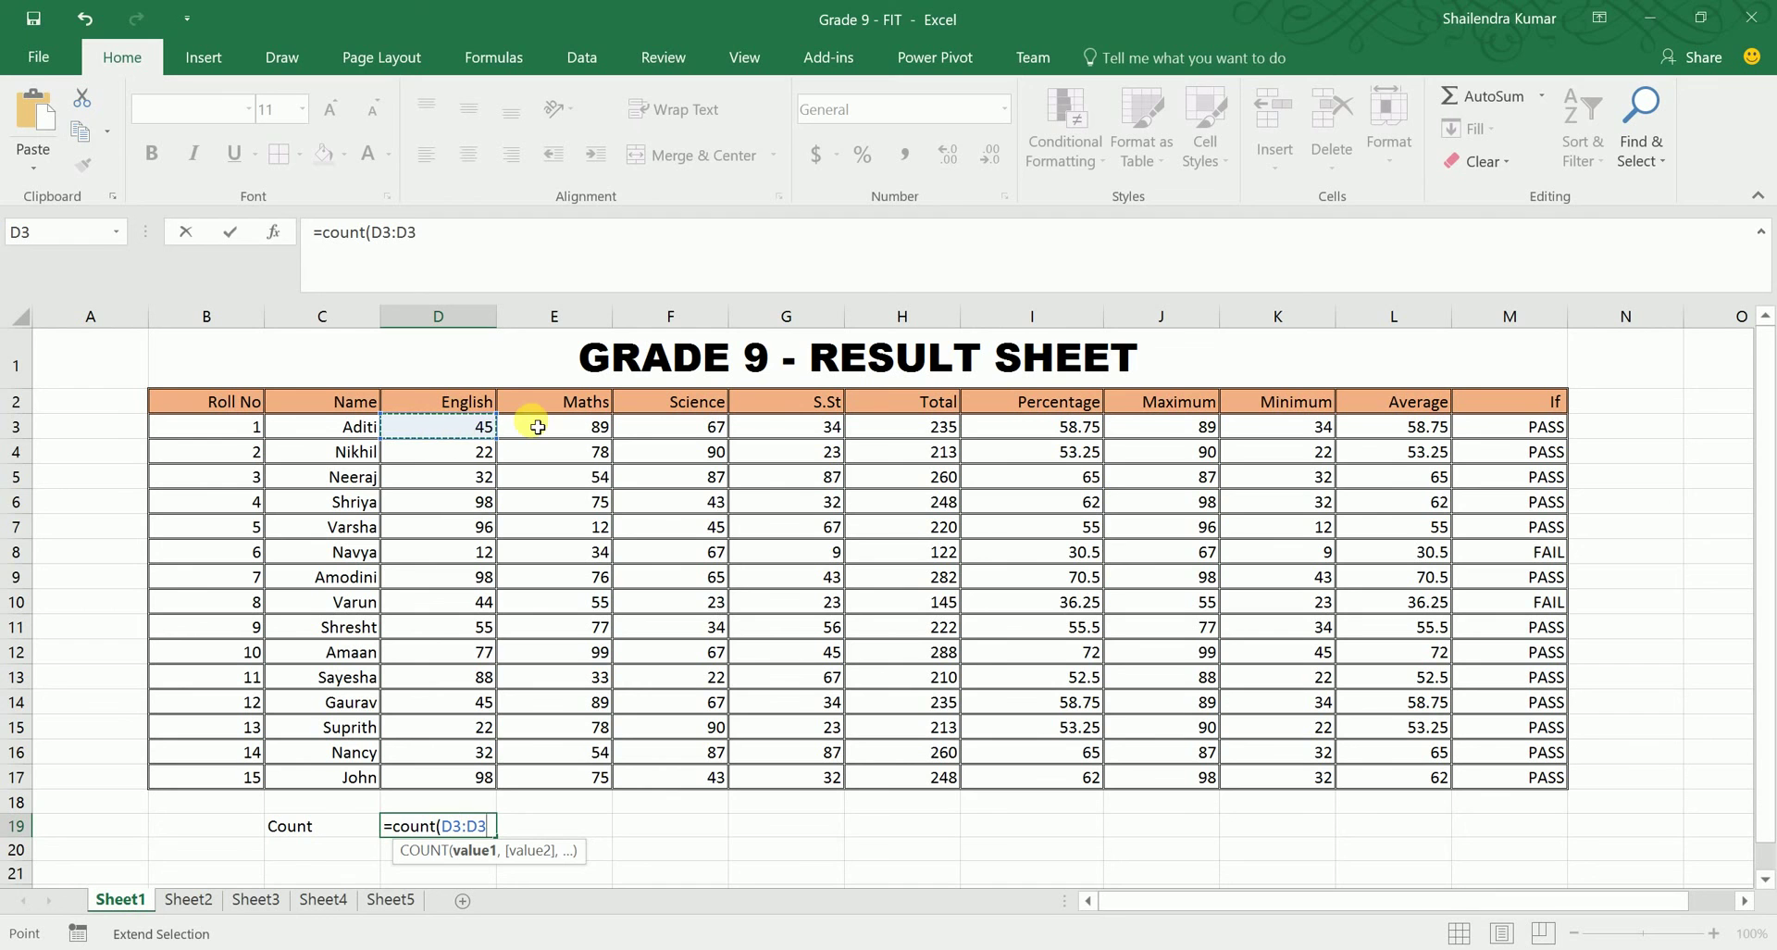
key("BackSpace")
key("BackSpace")
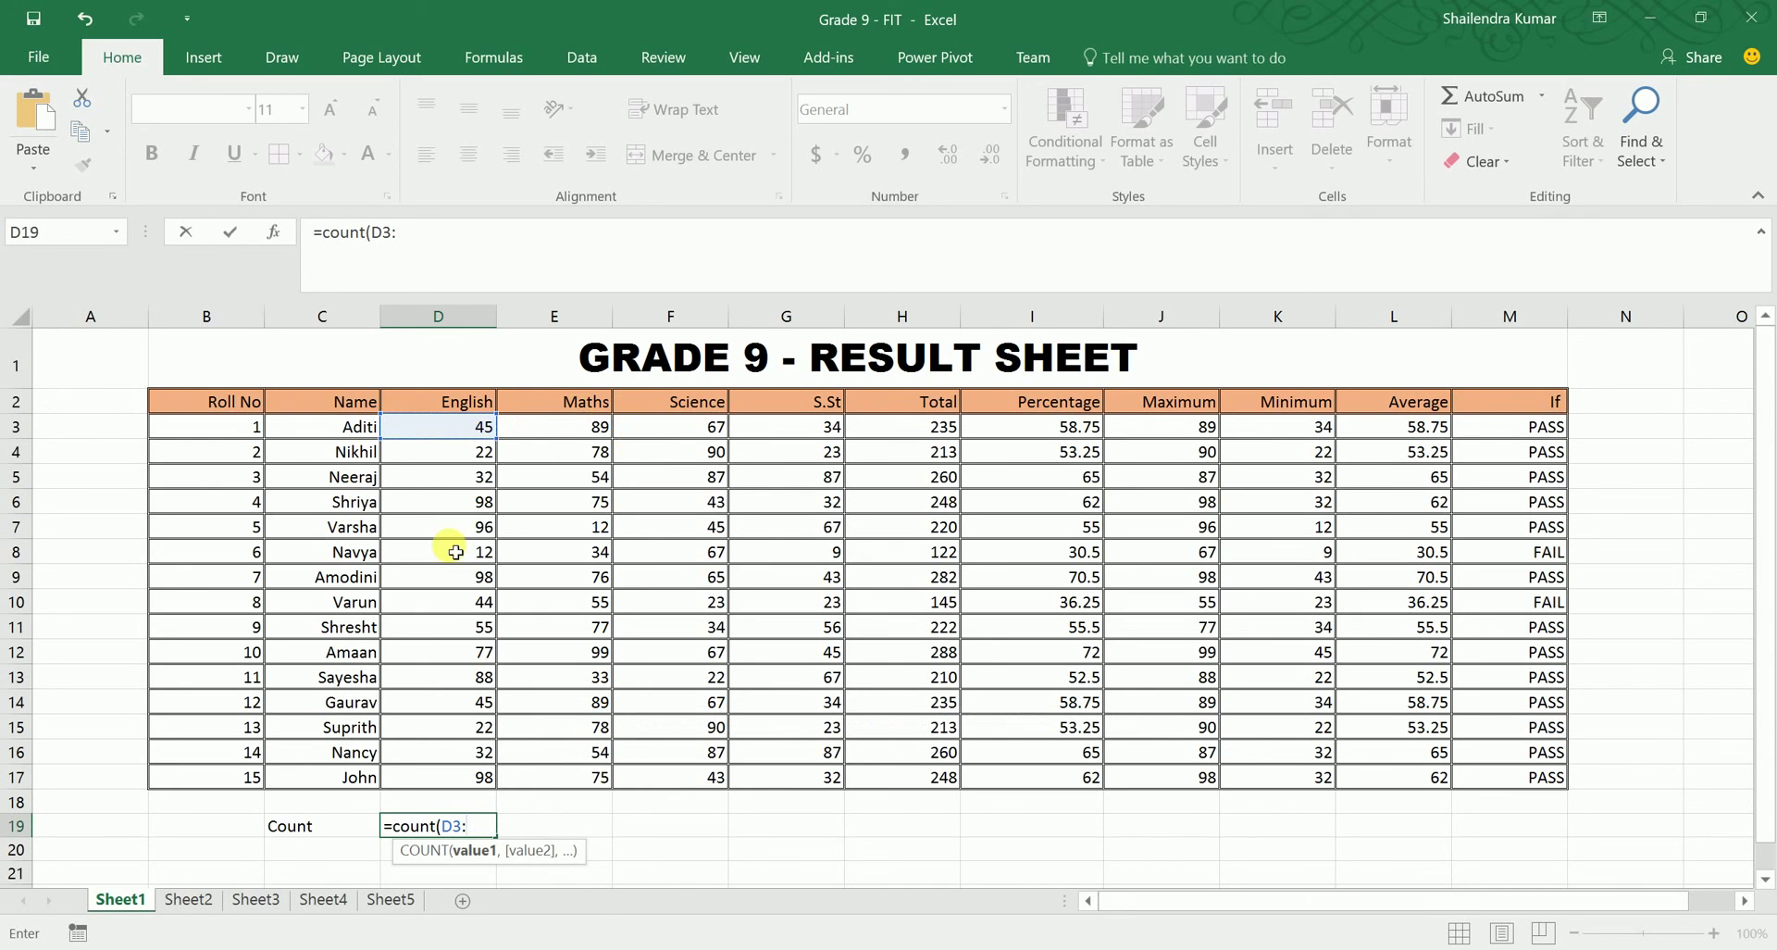
left_click(454, 782)
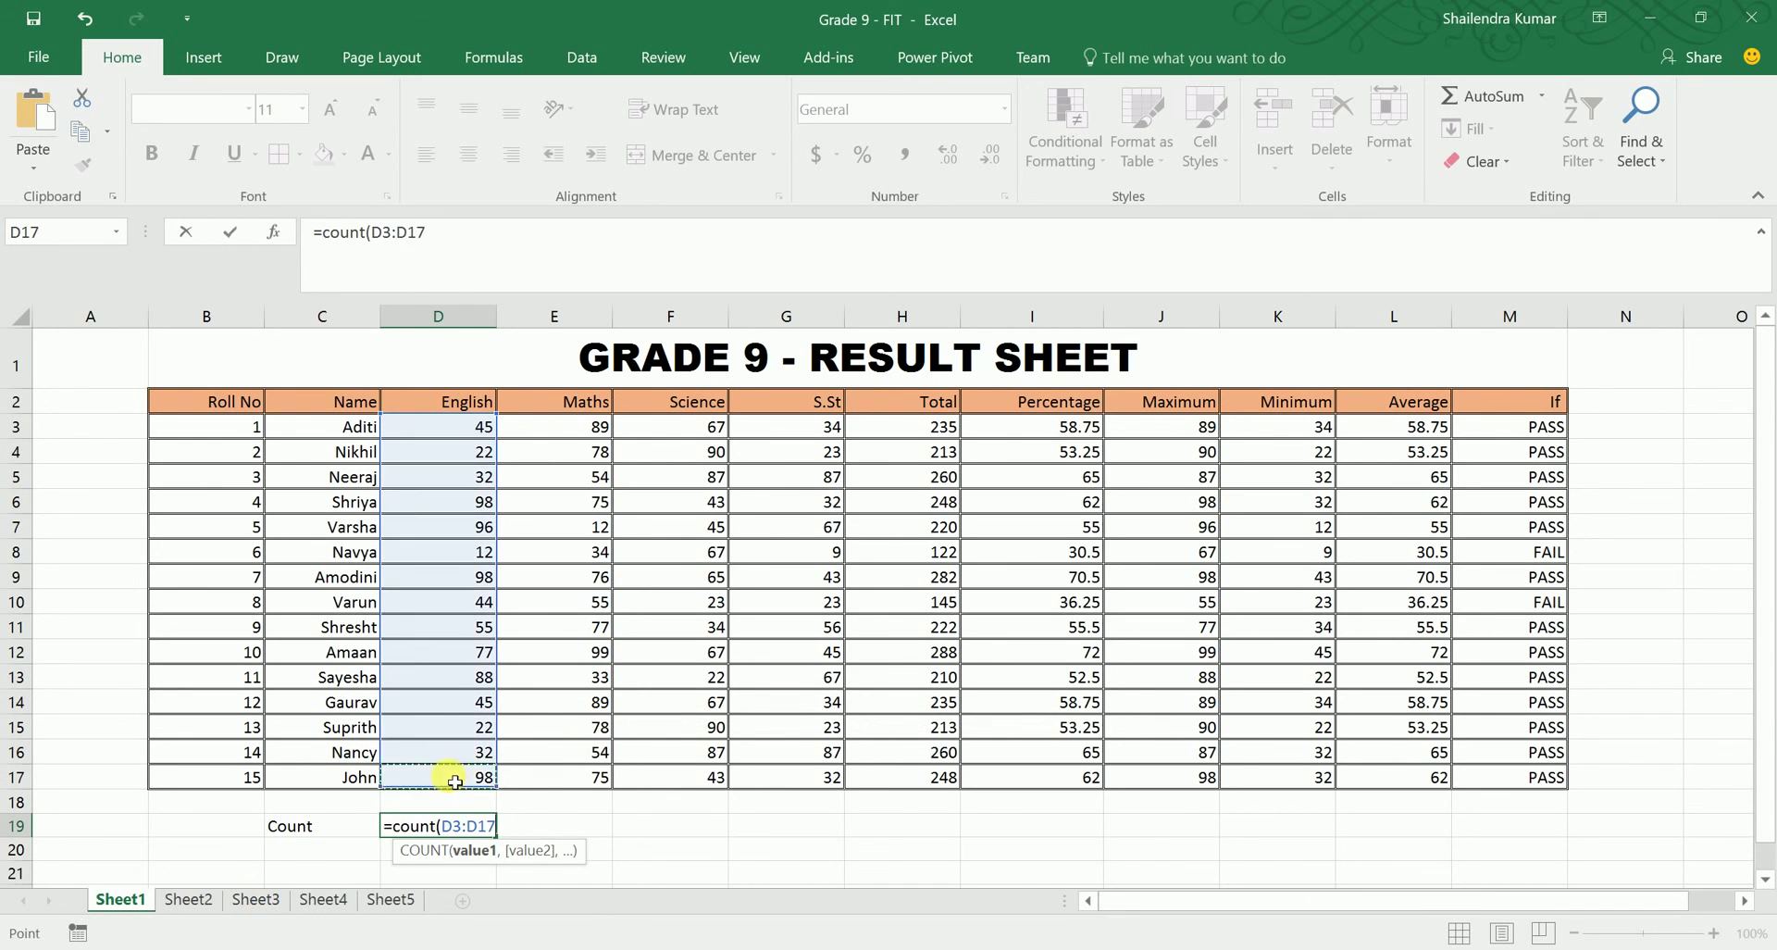
type(")")
key("Return")
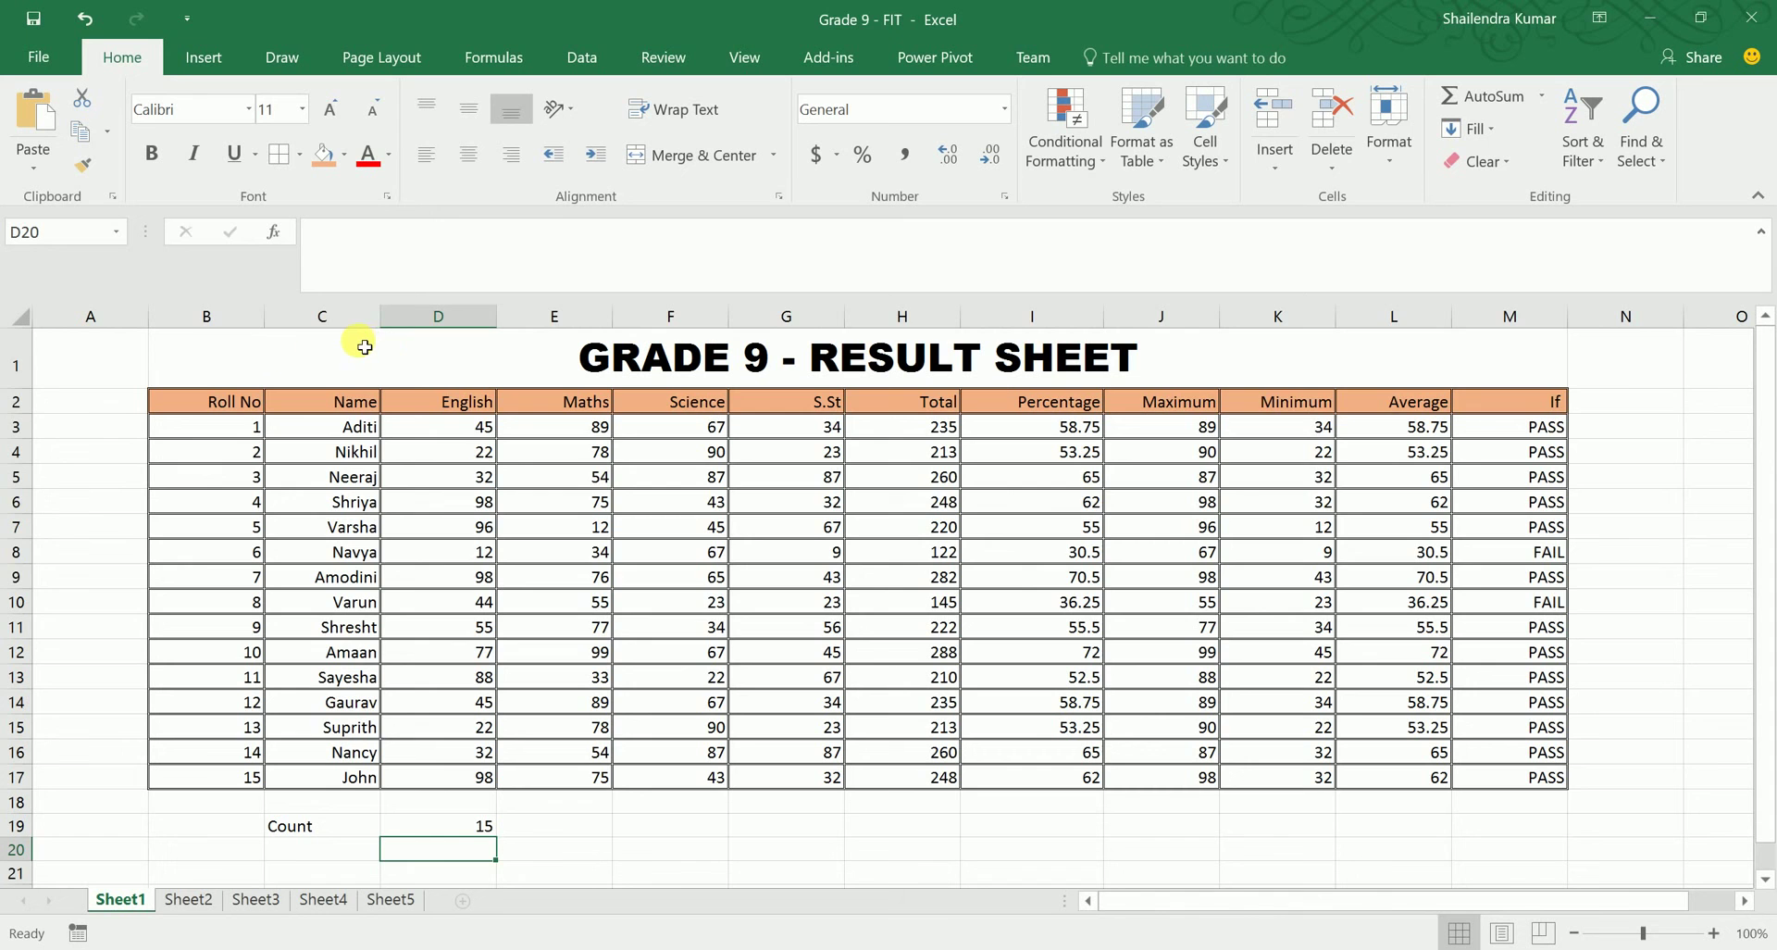
Step: Copy the result table B1:M17, including its title, from Sheet1 and paste it into Sheet3 starting at B2
left_click_drag(250, 349, 359, 777)
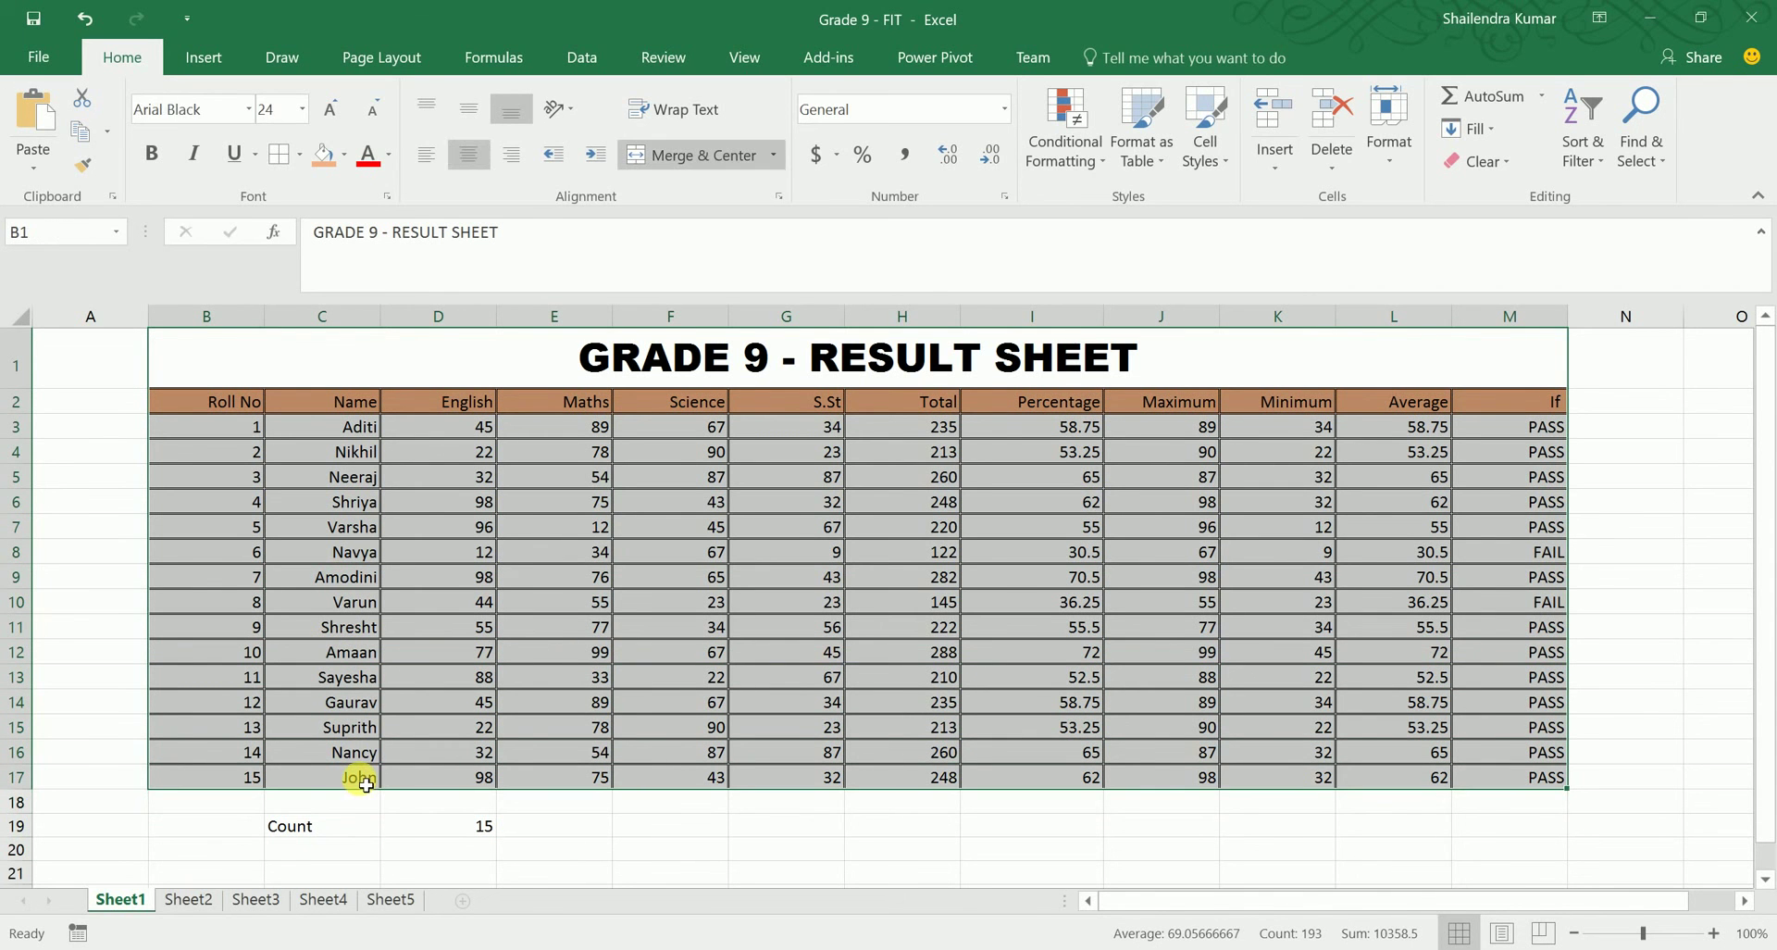
left_click(266, 355)
left_click_drag(267, 354, 311, 785)
key("ctrl+c")
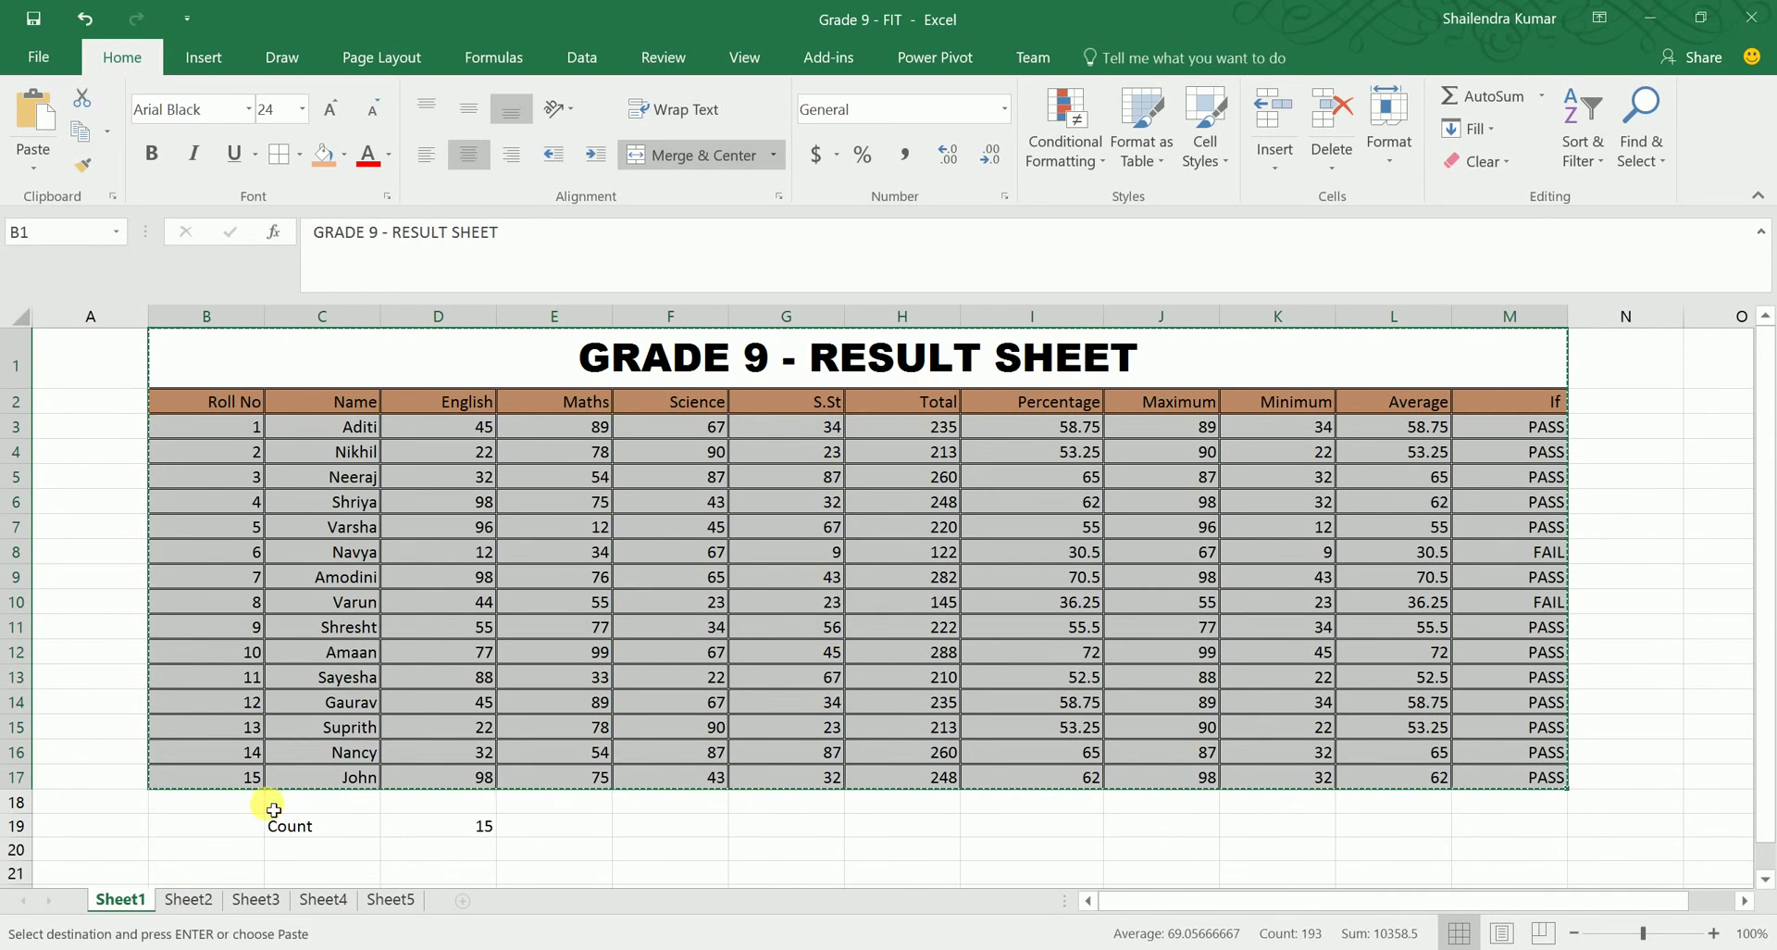
left_click(188, 899)
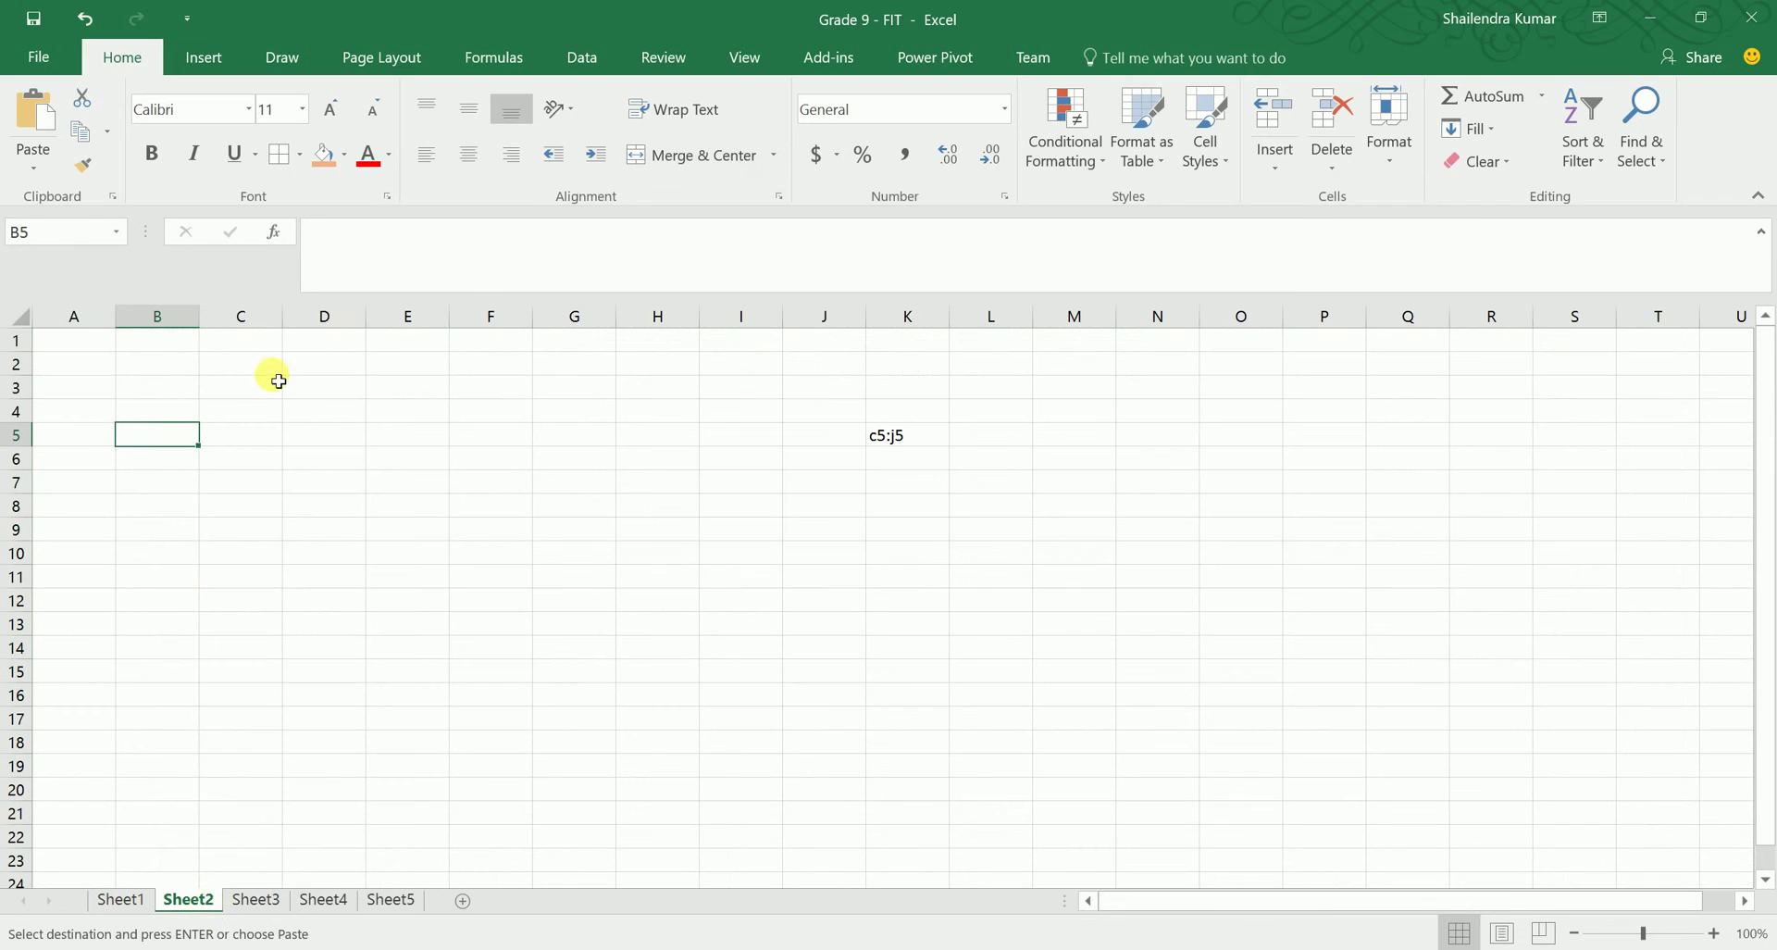
left_click(269, 902)
left_click(177, 373)
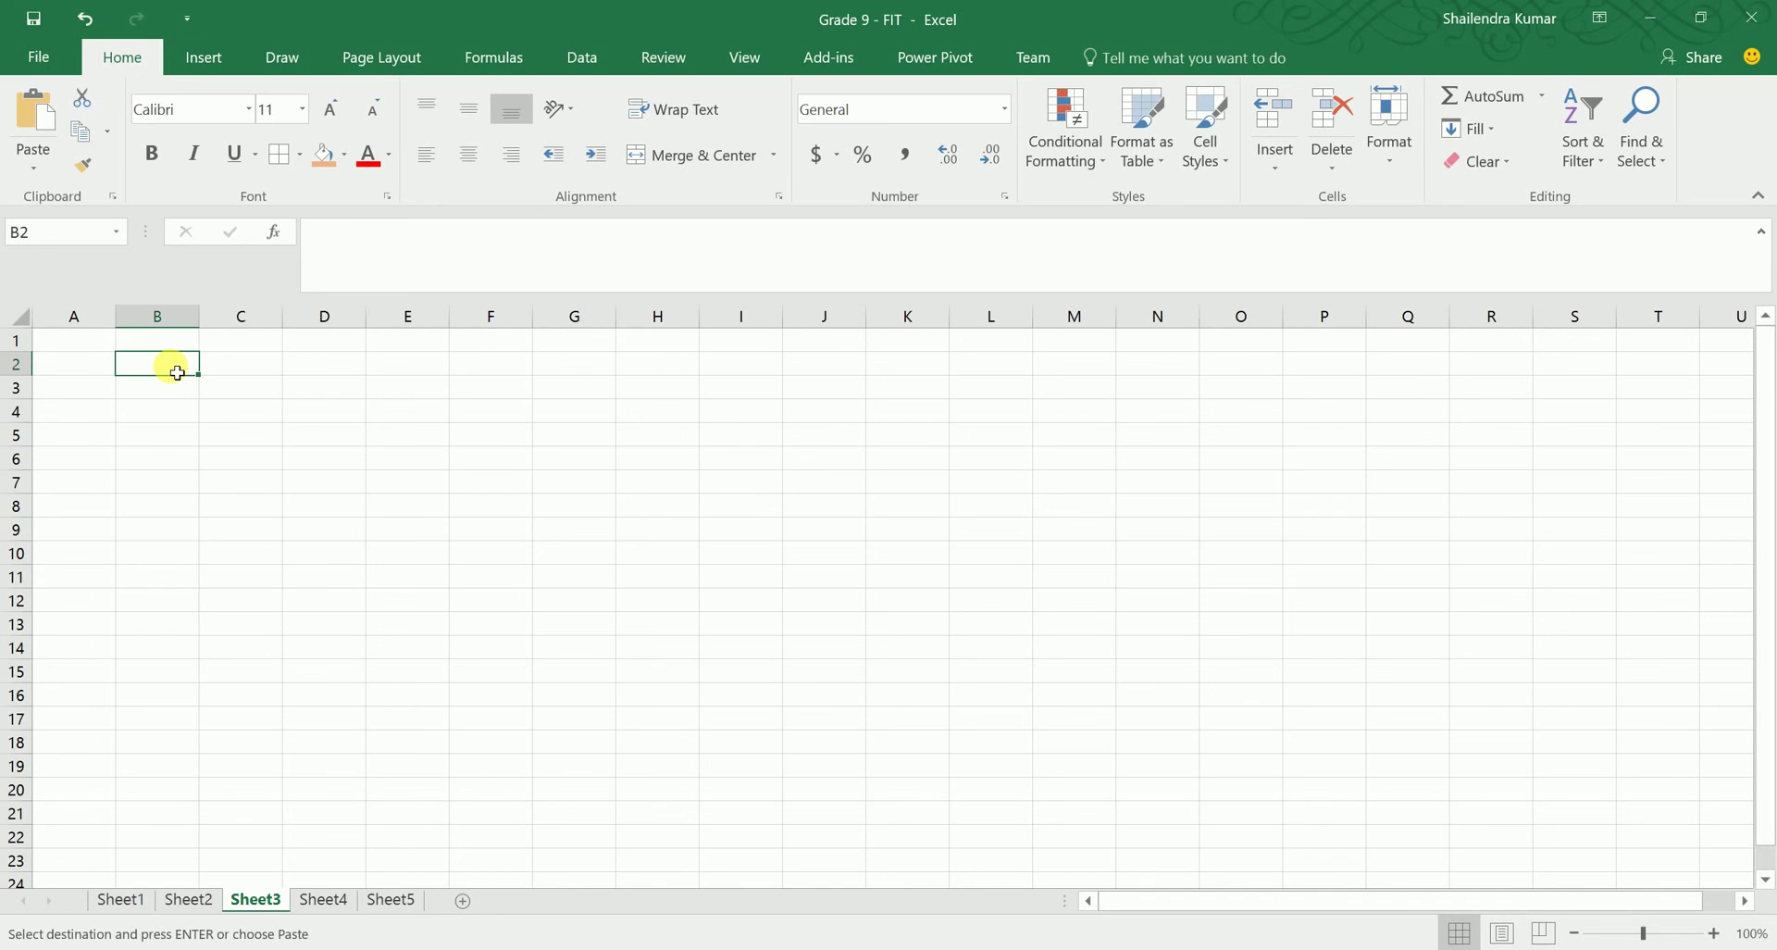
key("Return")
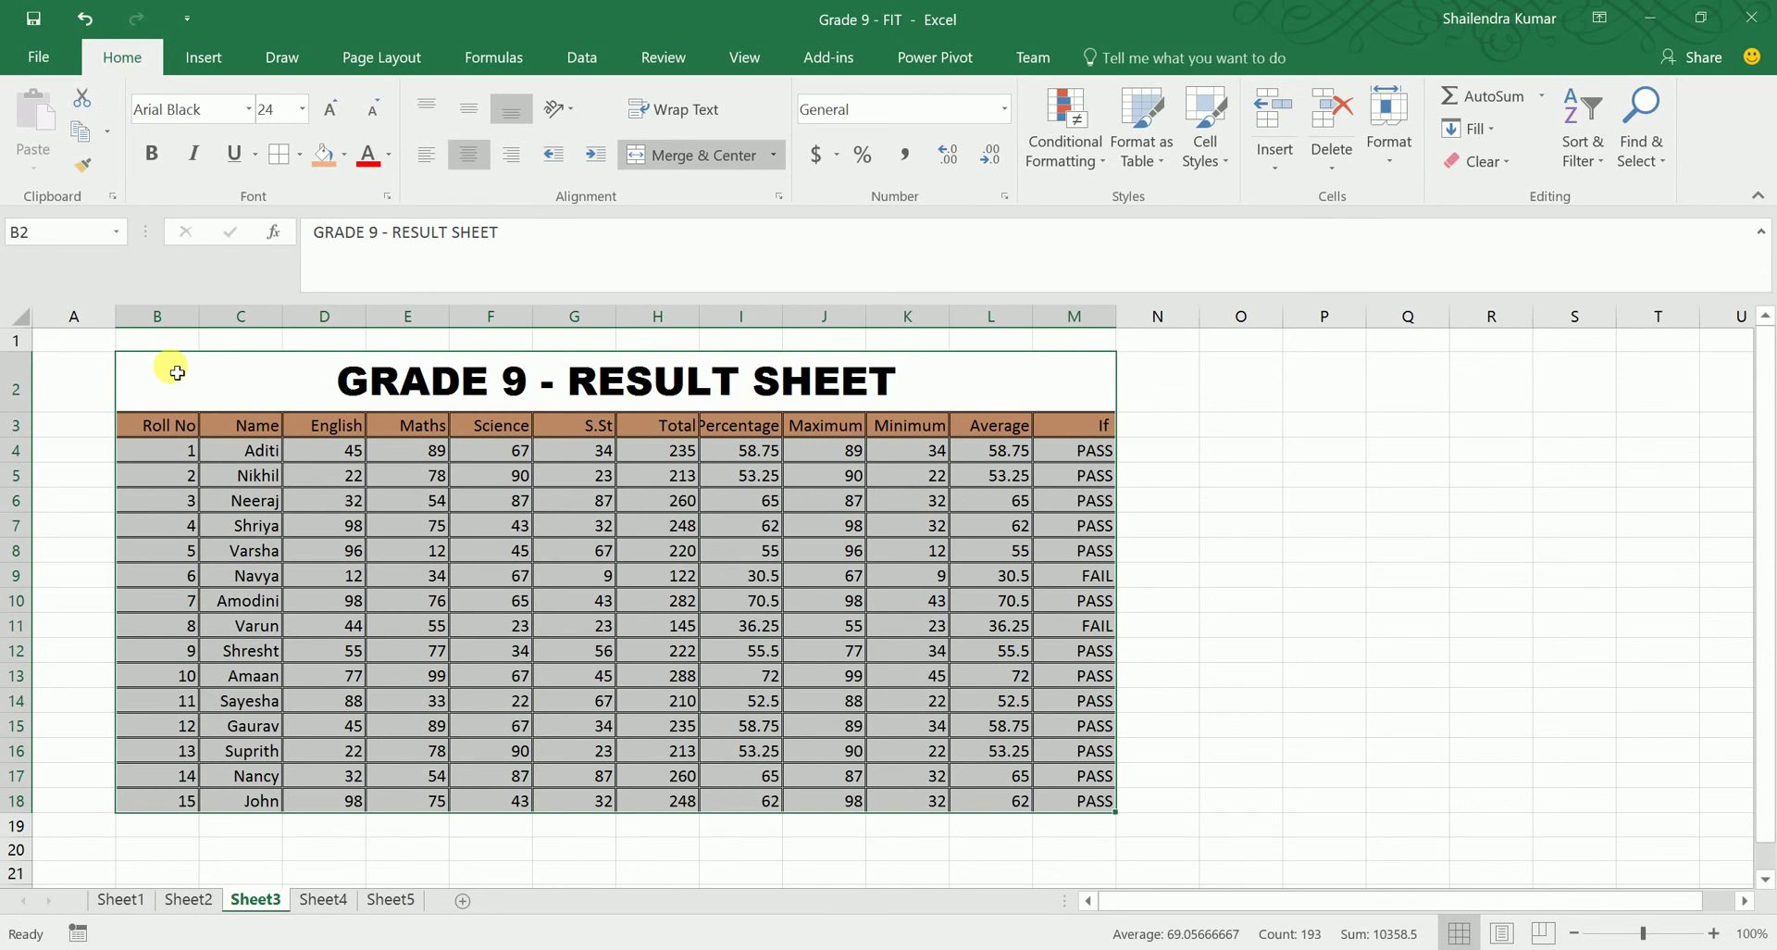